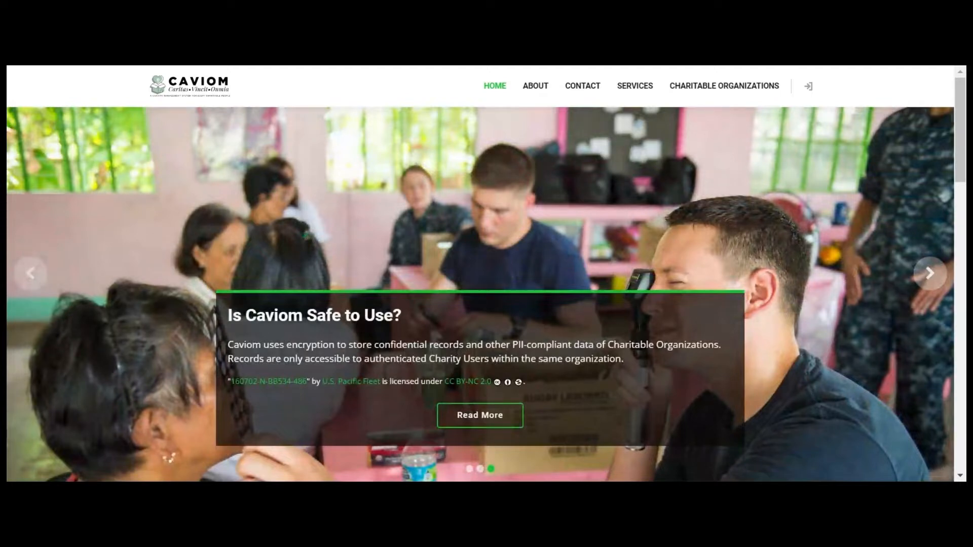
Step: Browse the About Us page
left_click(532, 90)
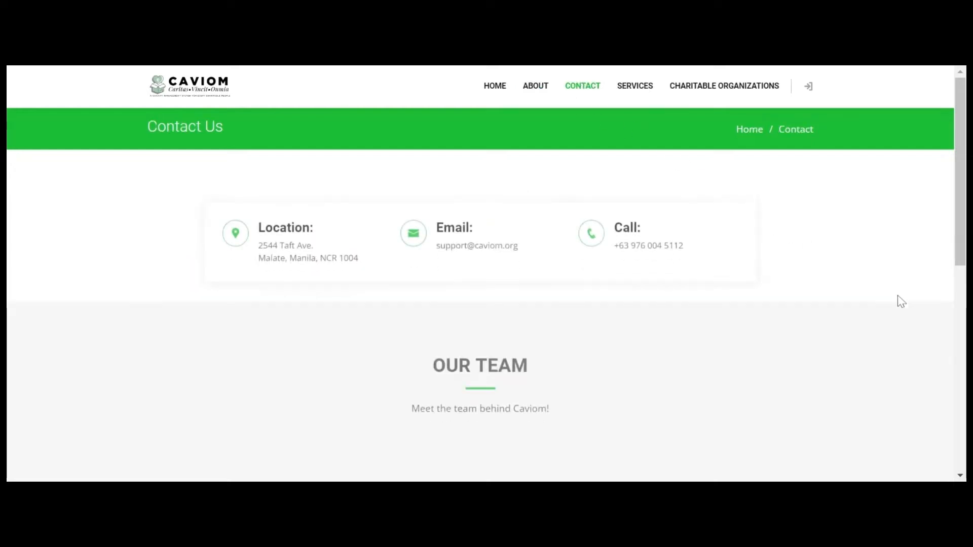
scroll(958, 230, "down", 3)
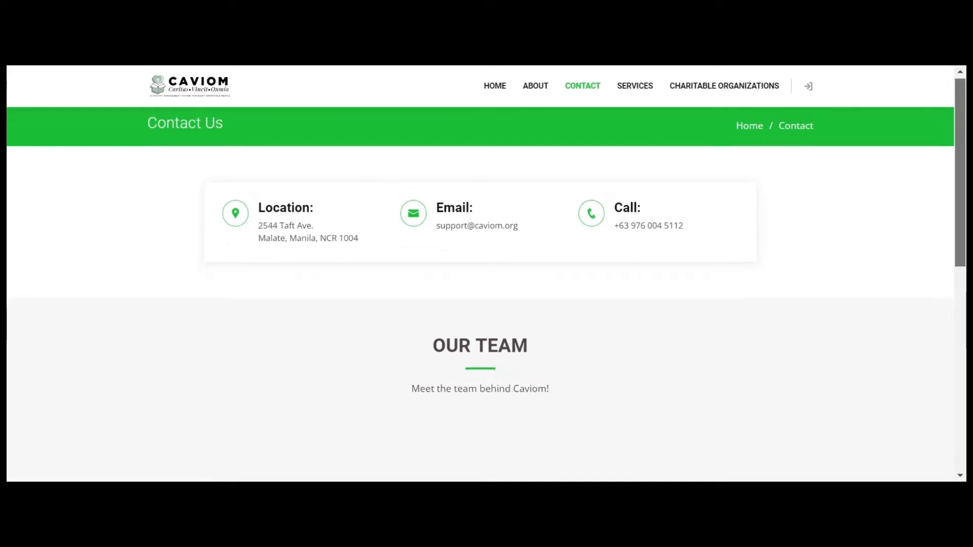
scroll(486, 300, "down", 1)
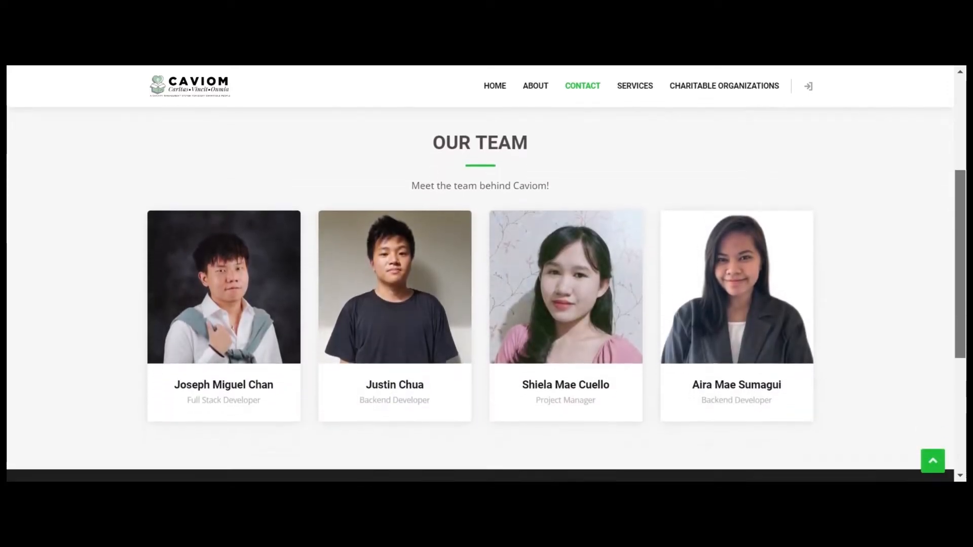
Step: Review the Services pricing plans (Free, Pro ₱249/month, Premium ₱2,399/year, Star Tokens), then list all charitable organizations
left_click(634, 87)
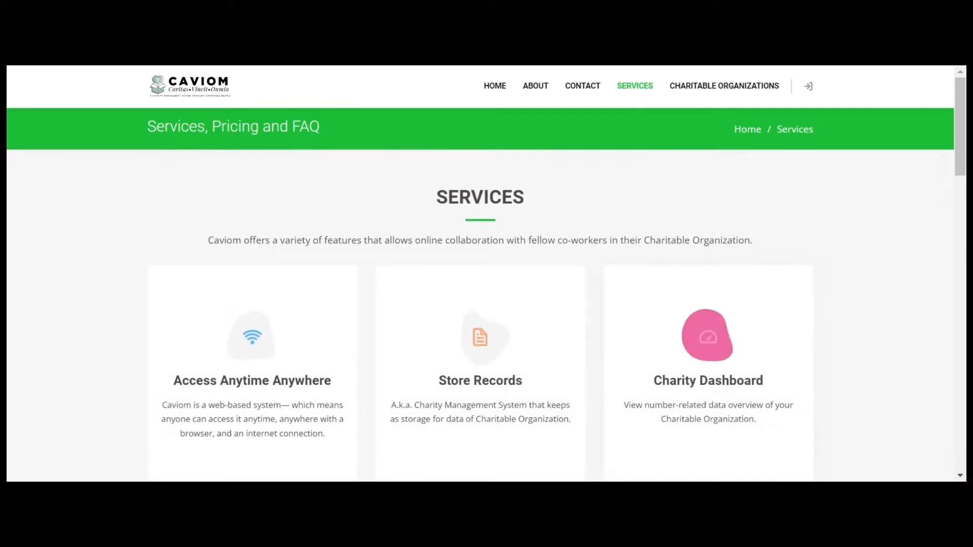
scroll(487, 274, "down", 2)
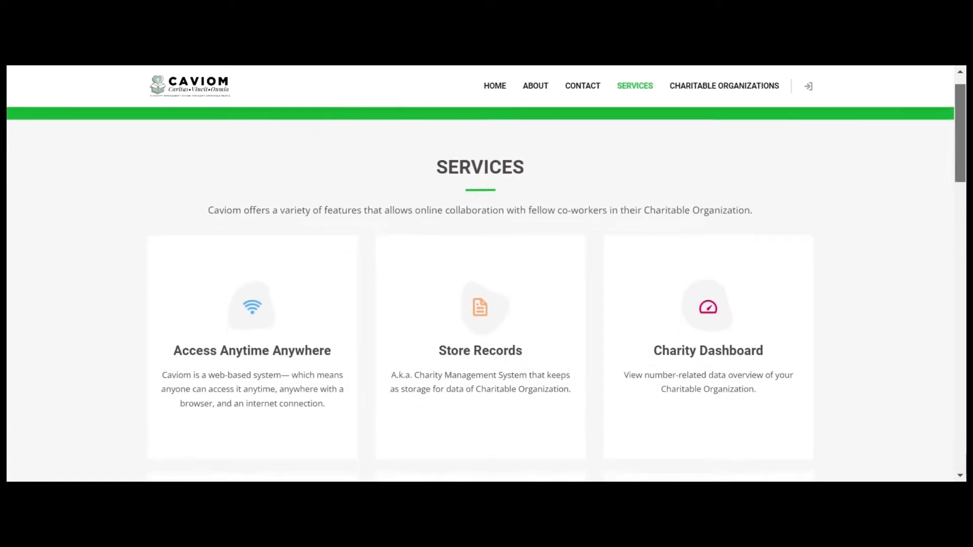
scroll(486, 278, "down", 3)
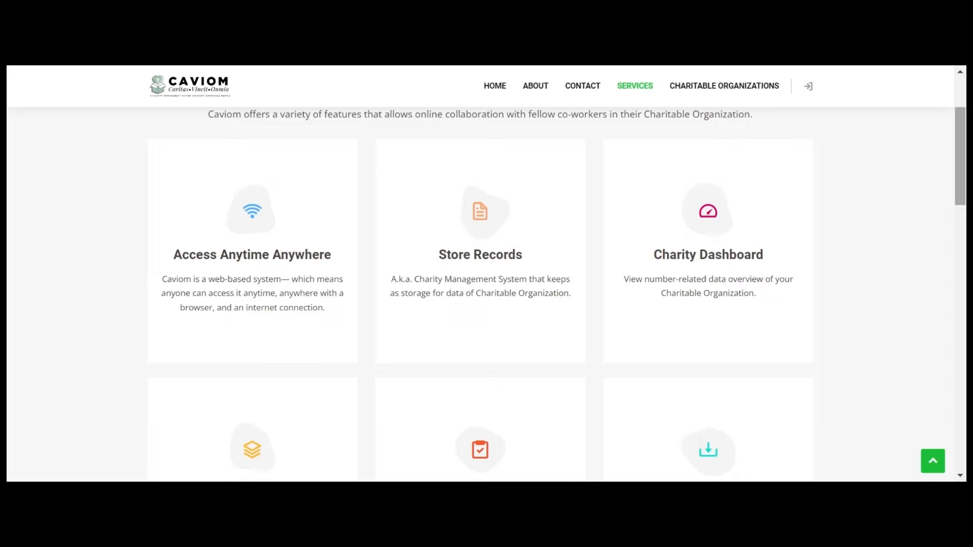
left_click_drag(964, 159, 965, 210)
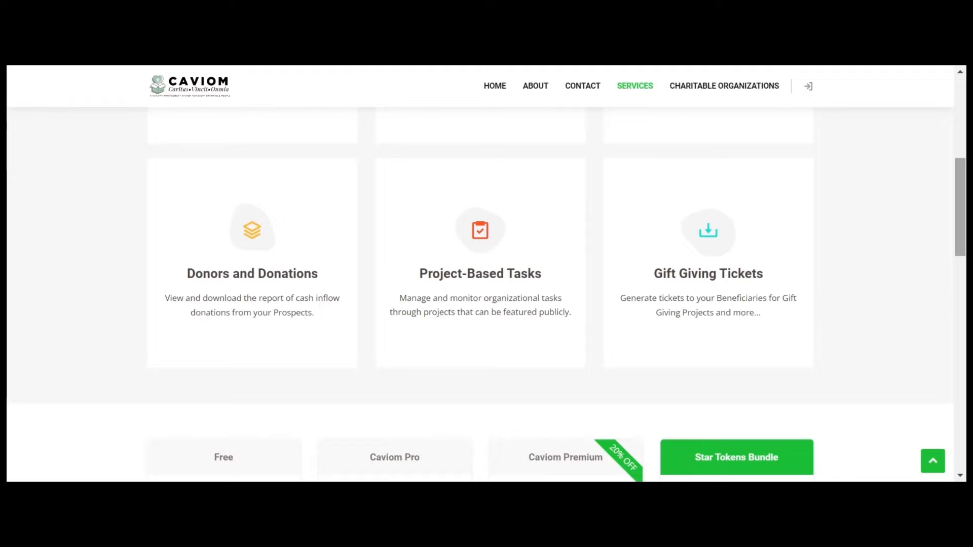
left_click_drag(961, 208, 960, 273)
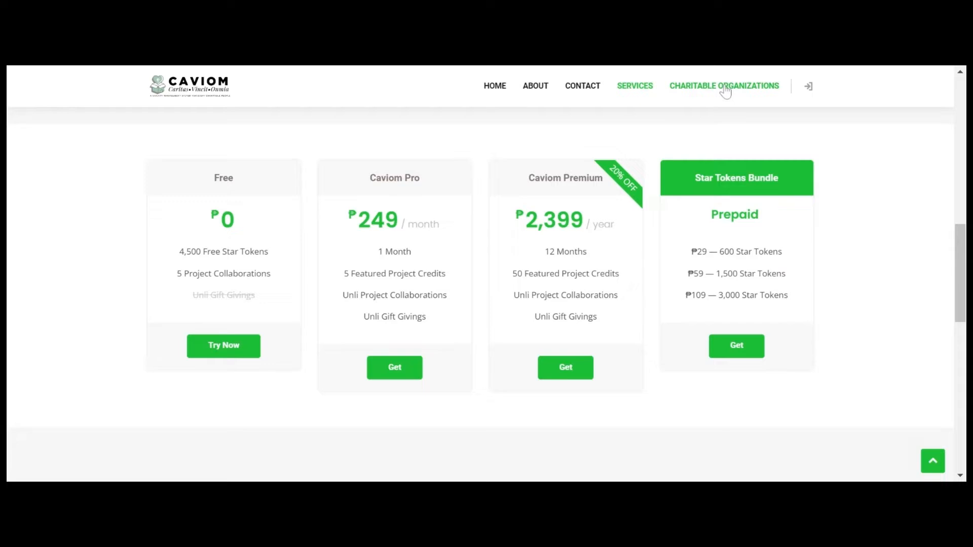
scroll(722, 91, "down", 1)
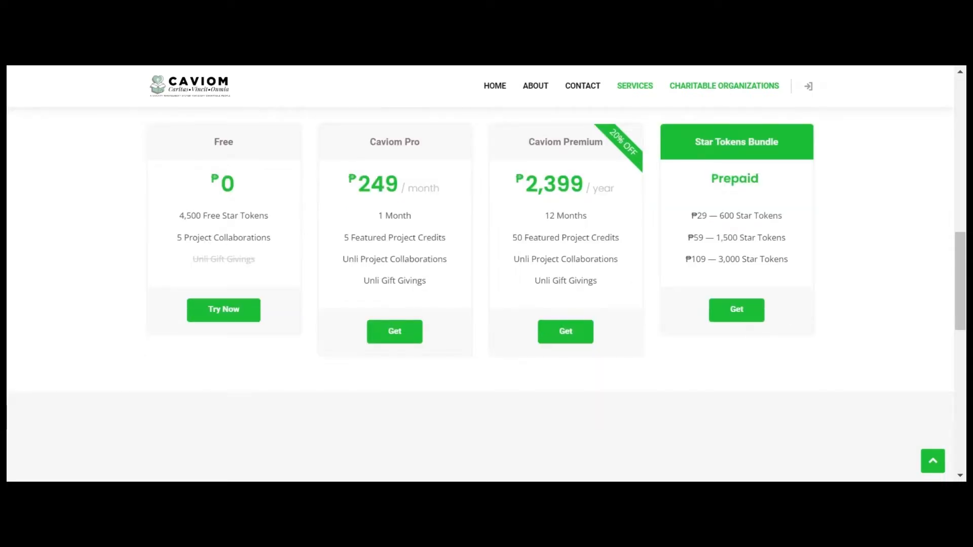
left_click(725, 86)
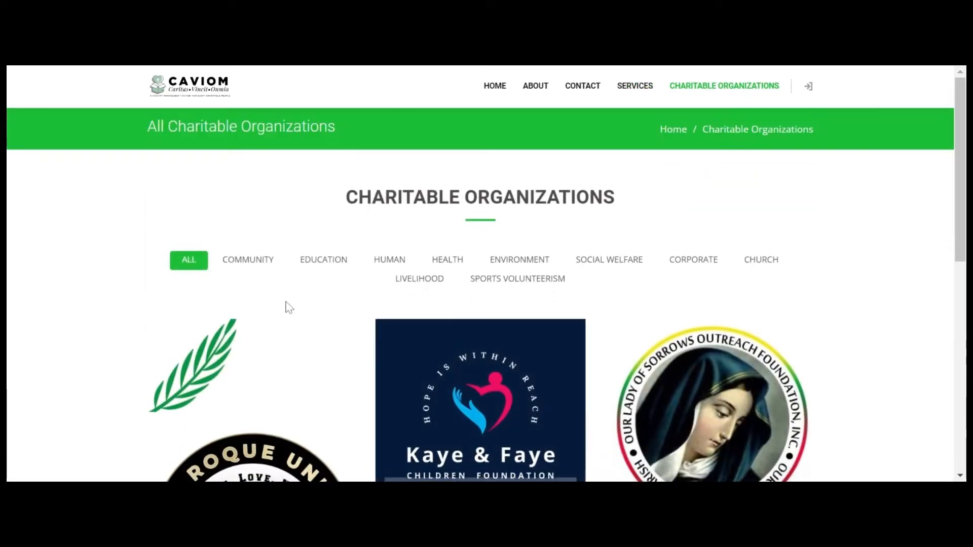
Step: Filter organizations to Education and open the Kaye & Faye Children Foundation profile
left_click(253, 269)
left_click(324, 261)
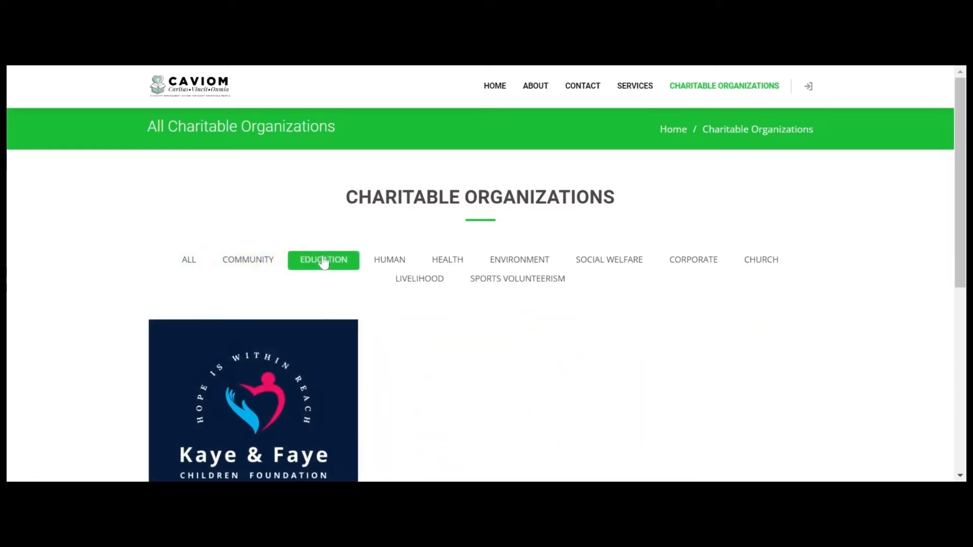
scroll(369, 301, "down", 3)
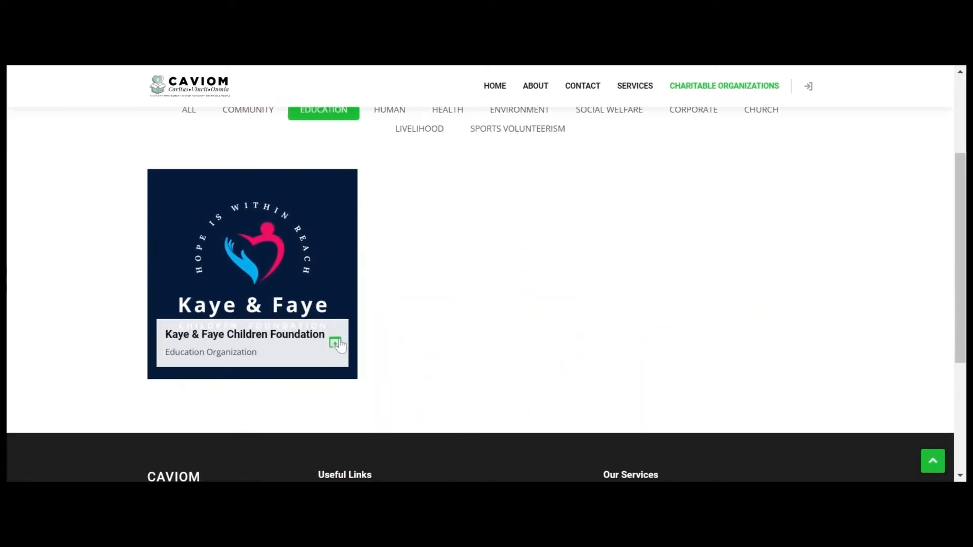
left_click(360, 343)
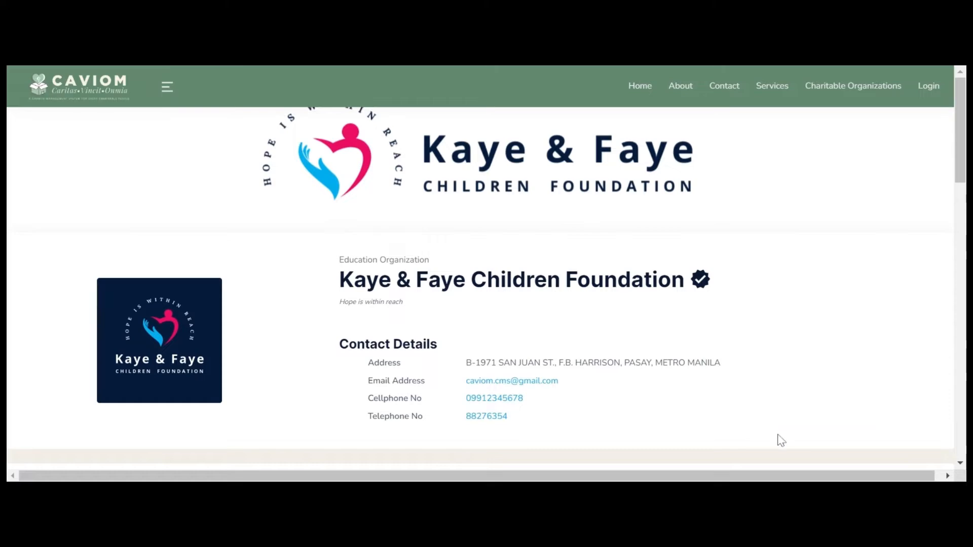
scroll(487, 278, "down", 10)
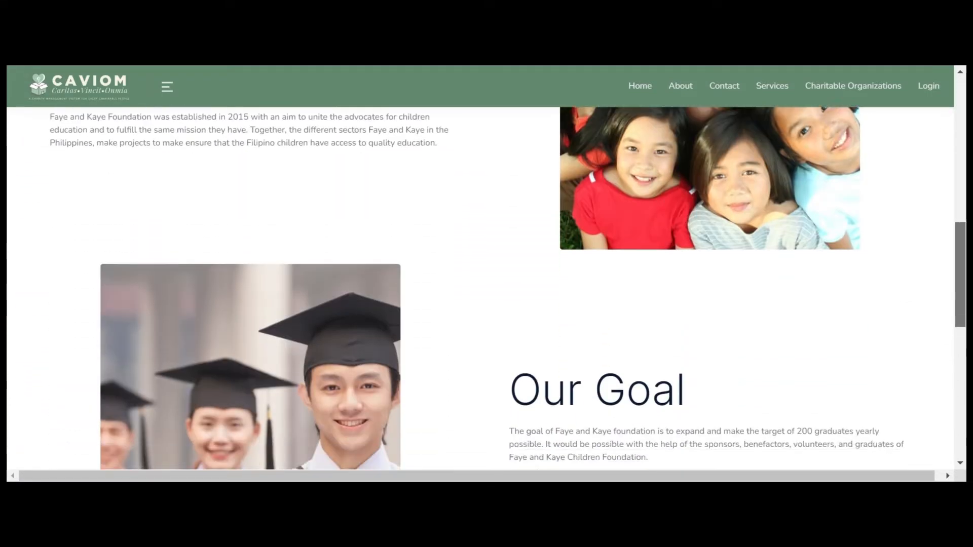
scroll(487, 278, "down", 5)
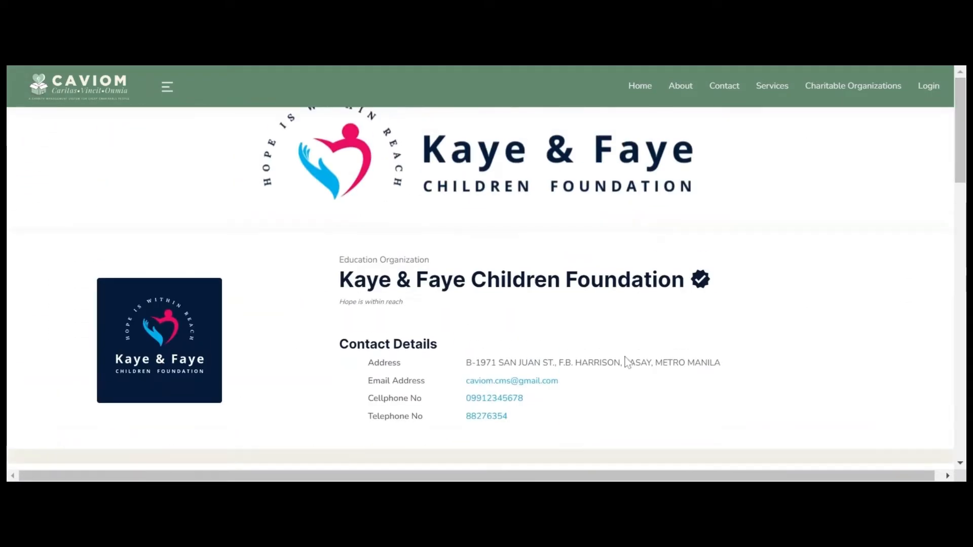
scroll(532, 387, "down", 10)
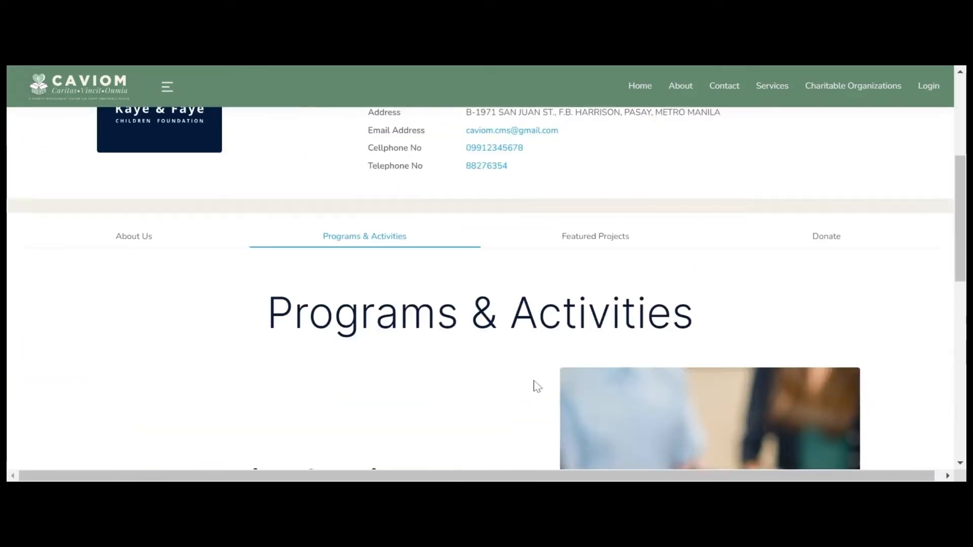
scroll(533, 387, "up", 10)
scroll(534, 386, "down", 4)
Step: View the foundation's 2021 Children Christmas Party project, then its donation details
left_click(584, 270)
scroll(603, 345, "down", 6)
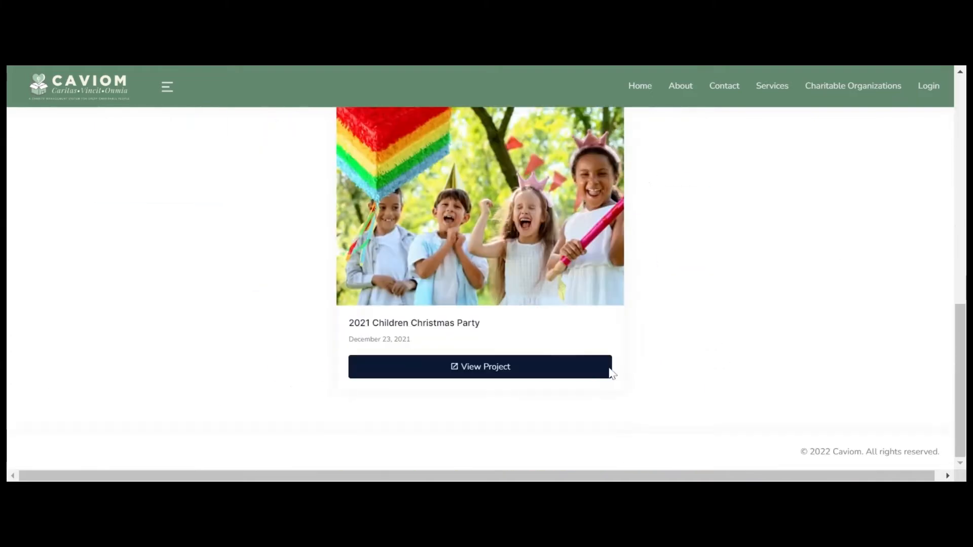
left_click(610, 373)
scroll(652, 379, "down", 15)
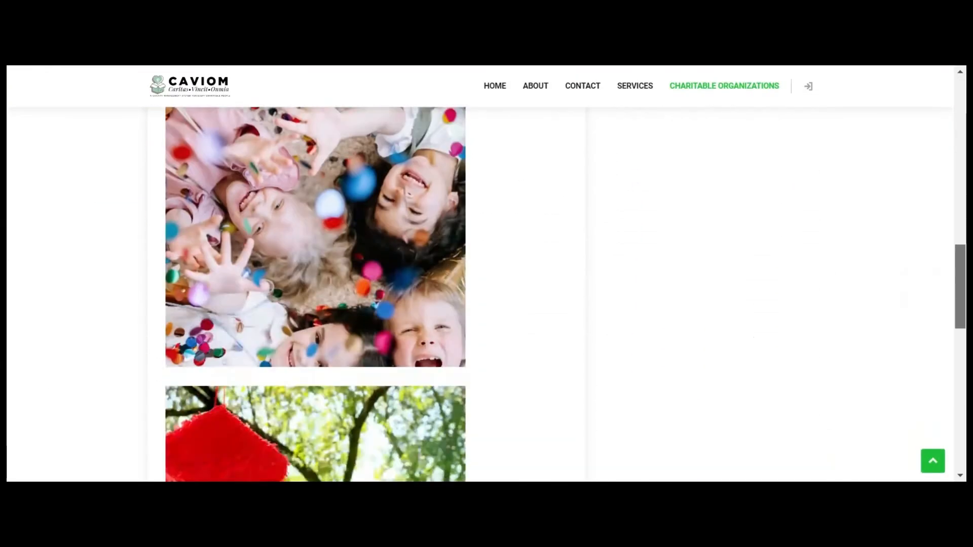
left_click_drag(960, 387, 960, 396)
left_click(35, 70)
scroll(437, 350, "up", 5)
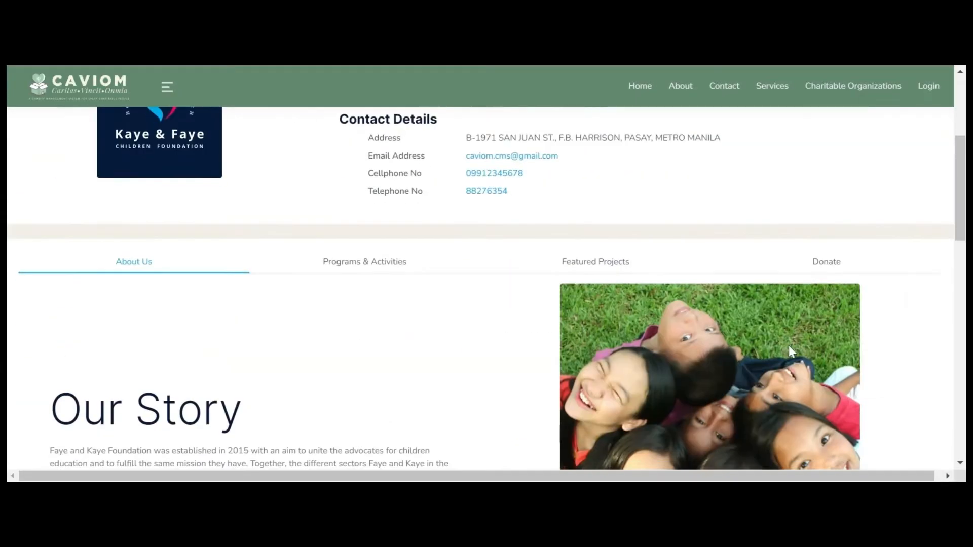
left_click(835, 271)
Step: Submit the Php 540.00 GCASH donation with its receipt, passing reCAPTCHA and confirming
scroll(834, 276, "down", 3)
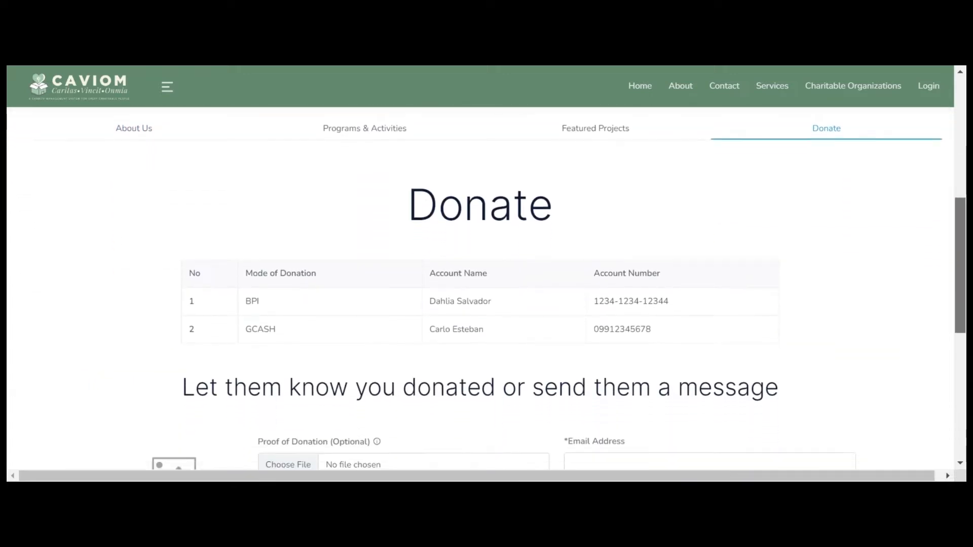
scroll(487, 292, "down", 4)
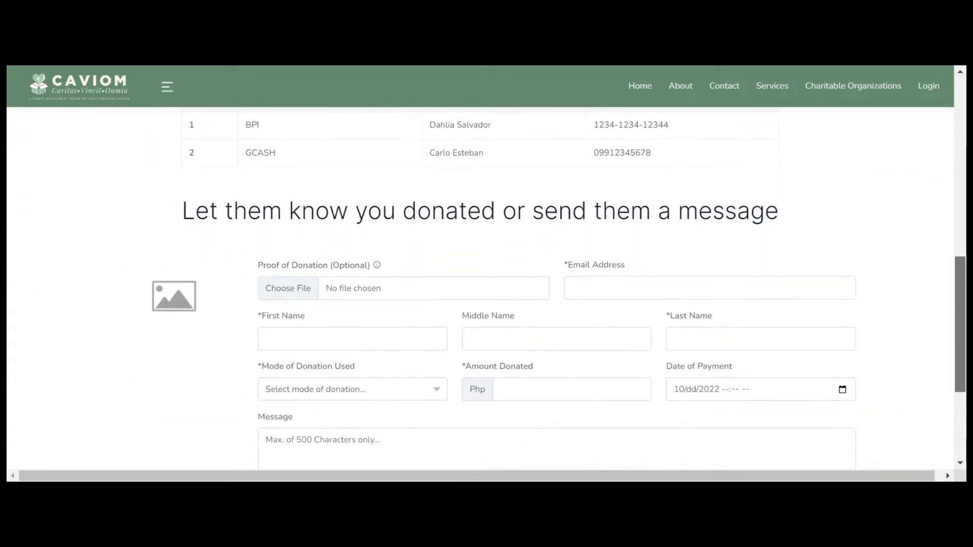
scroll(487, 292, "down", 1)
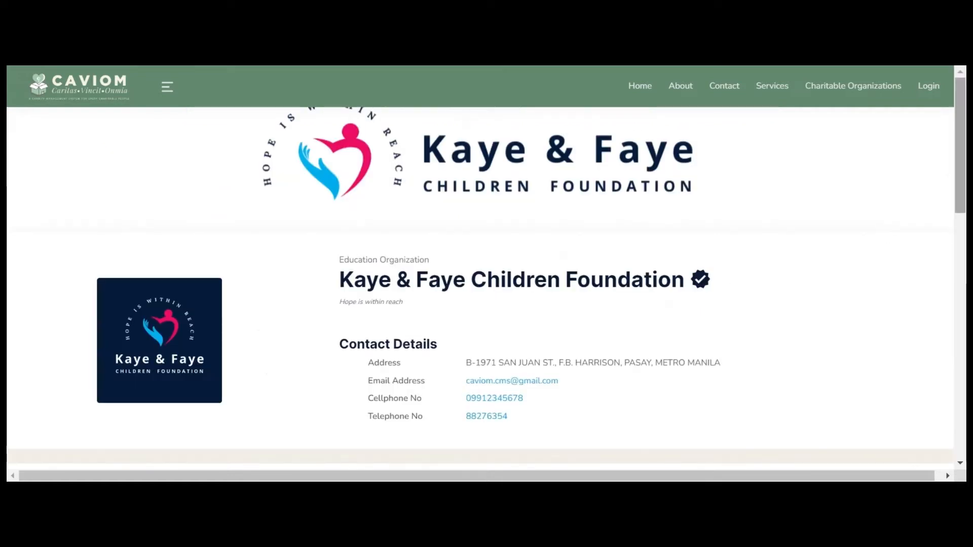
scroll(487, 292, "down", 5)
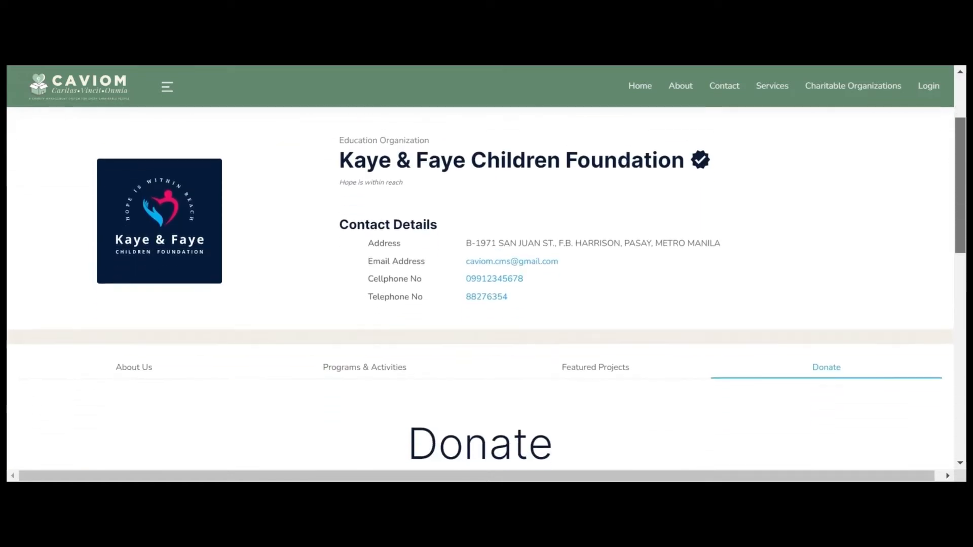
scroll(487, 292, "down", 9)
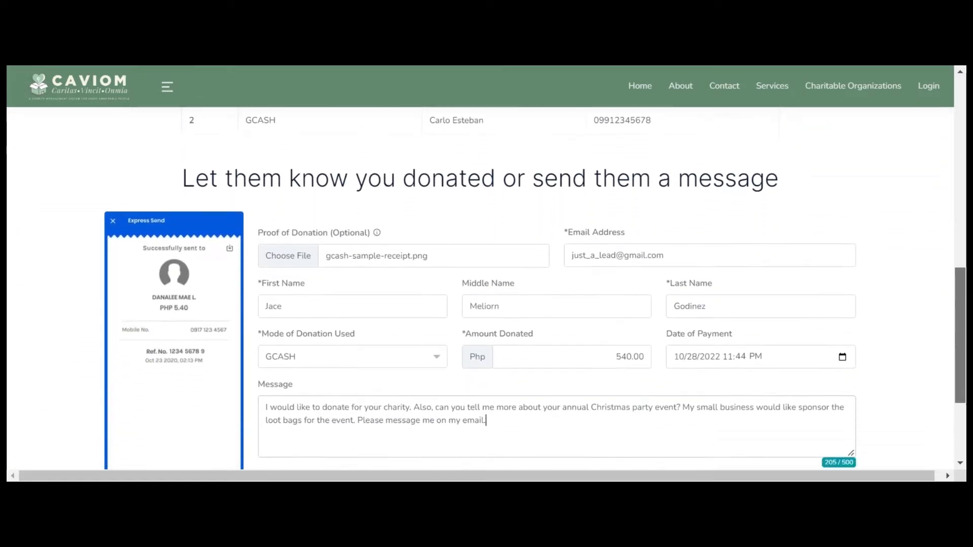
scroll(486, 292, "down", 1)
left_click(274, 358)
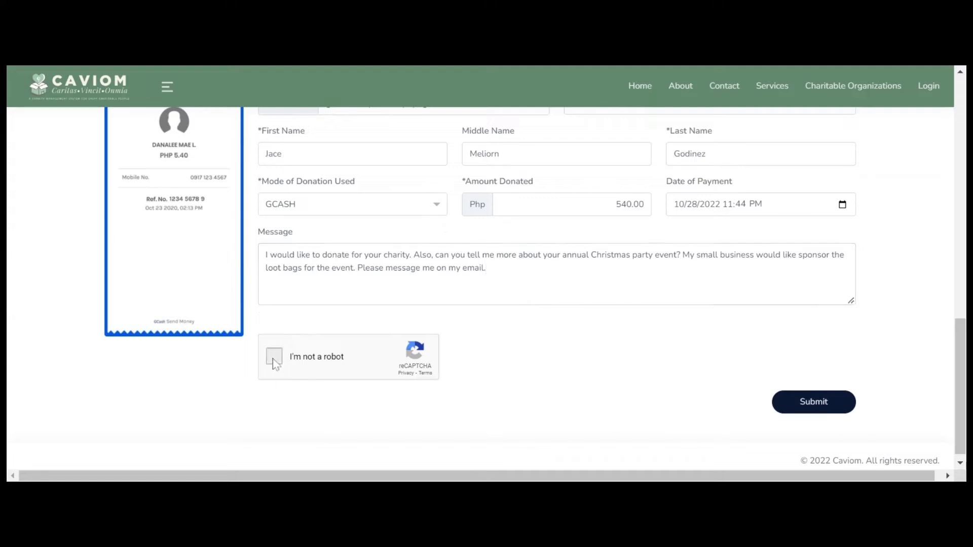
left_click(825, 403)
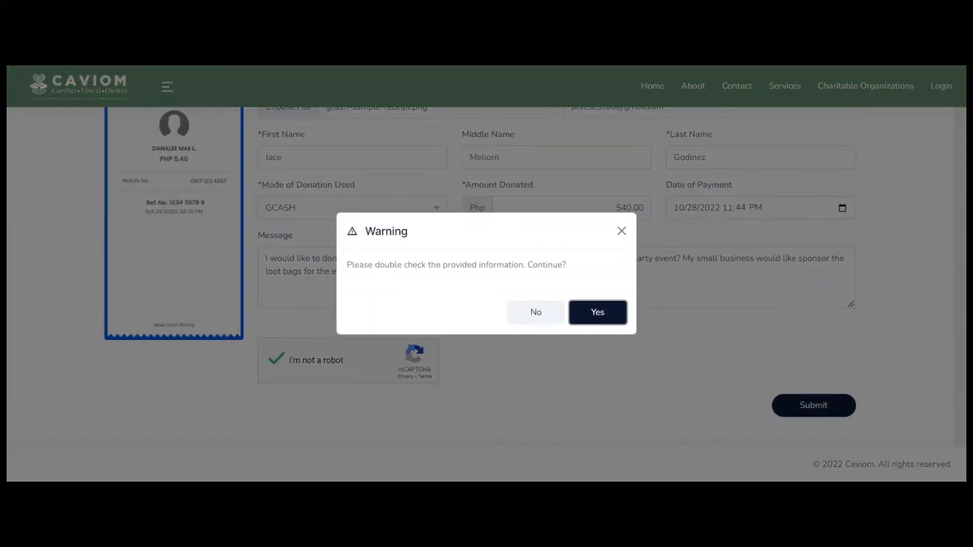
left_click(598, 312)
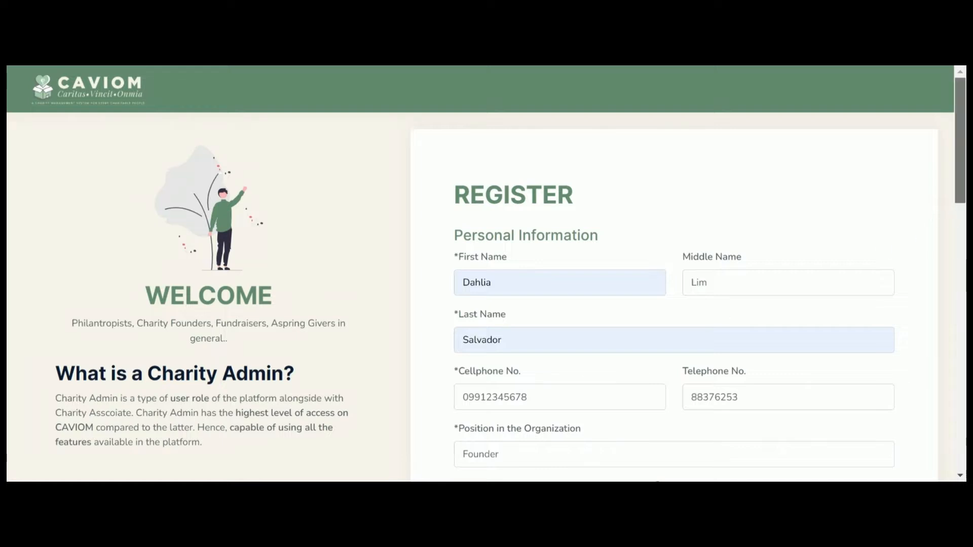
Step: Accept the terms, create and confirm the charity admin account, and resend the verification link
scroll(674, 294, "down", 9)
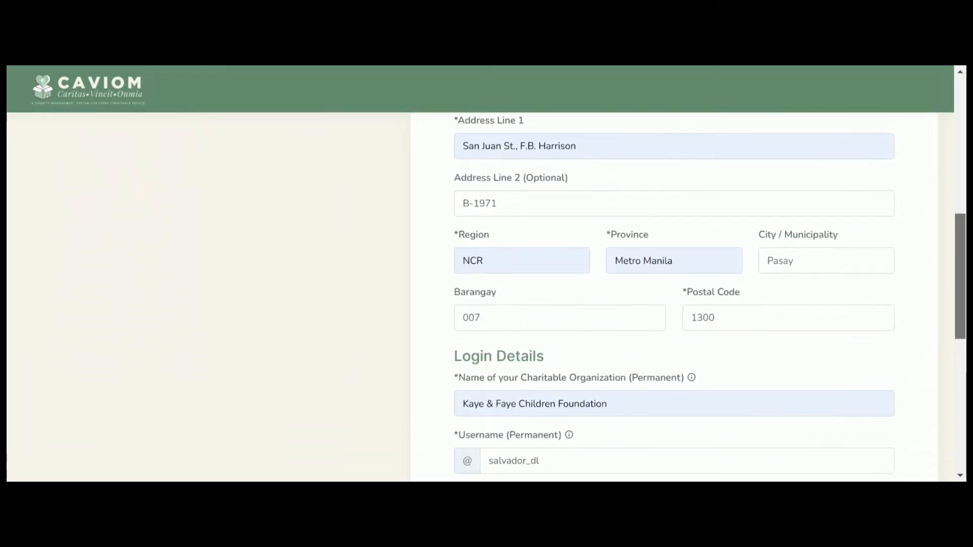
scroll(674, 294, "down", 8)
left_click(459, 339)
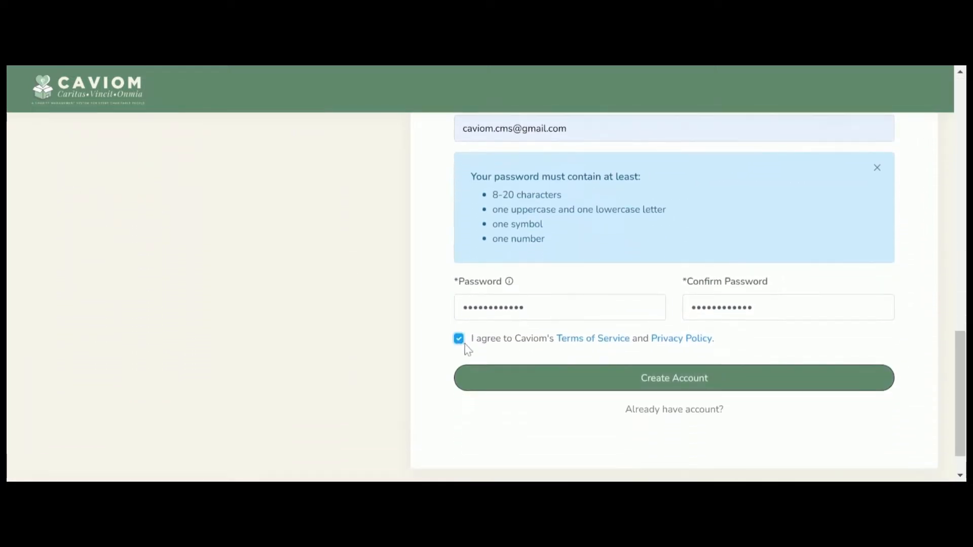
left_click(568, 387)
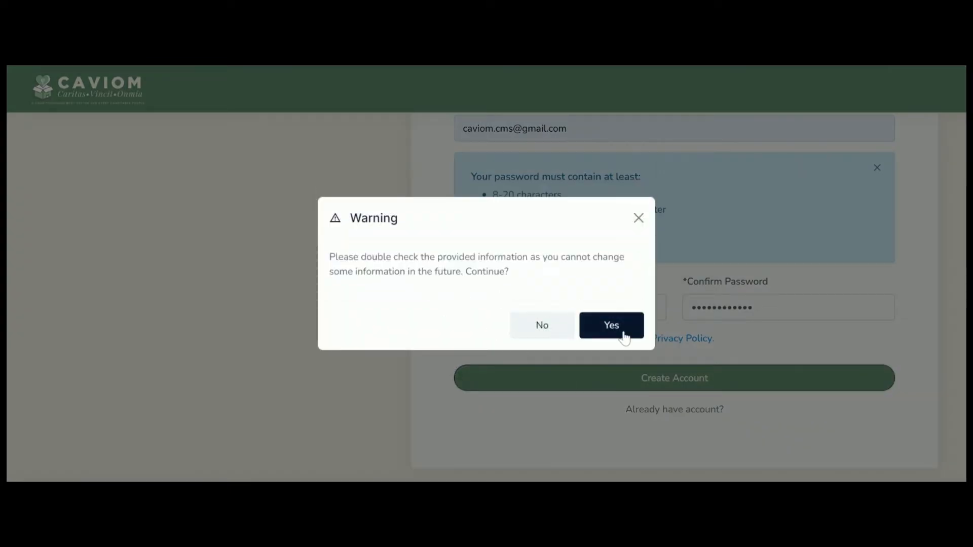
left_click(611, 325)
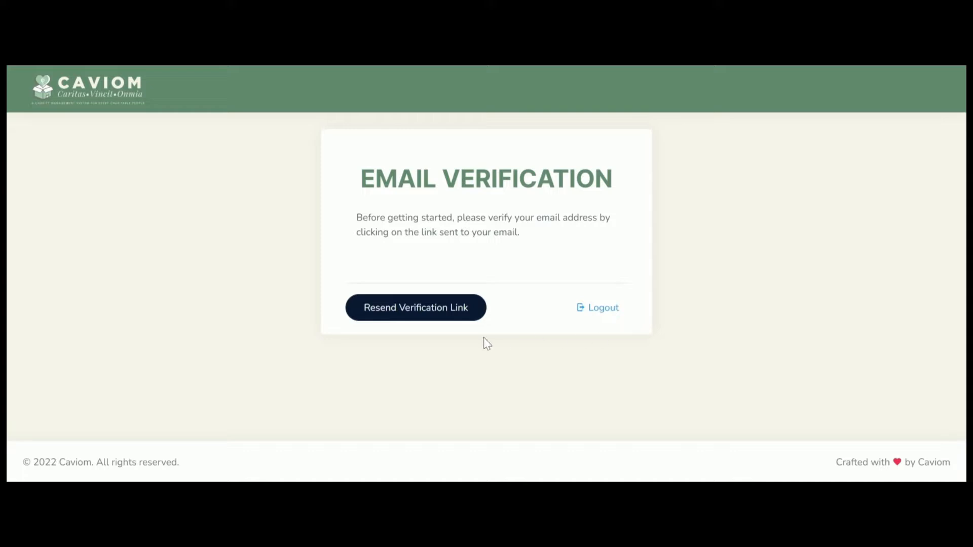
left_click(411, 323)
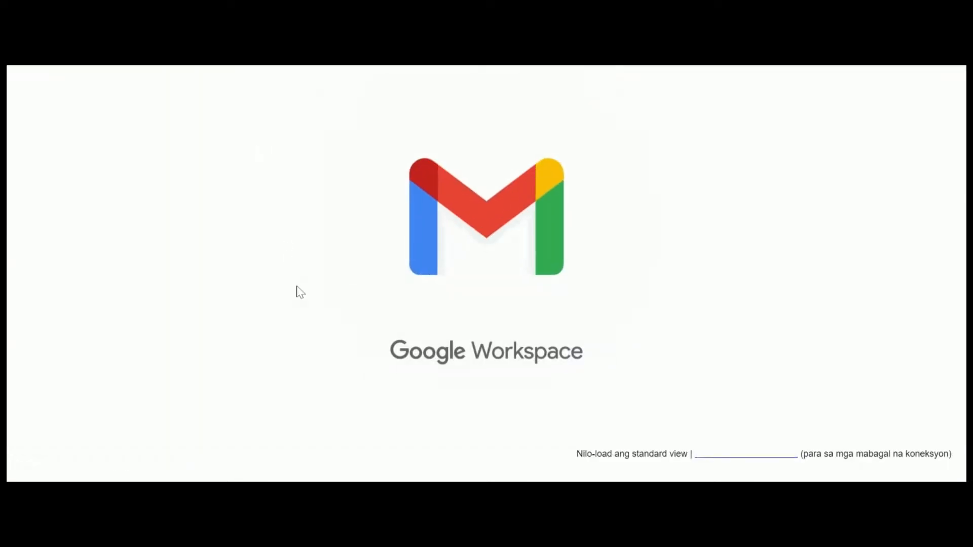
Step: Open and read Caviom's 'Verify Email Address' message in Gmail
left_click(315, 198)
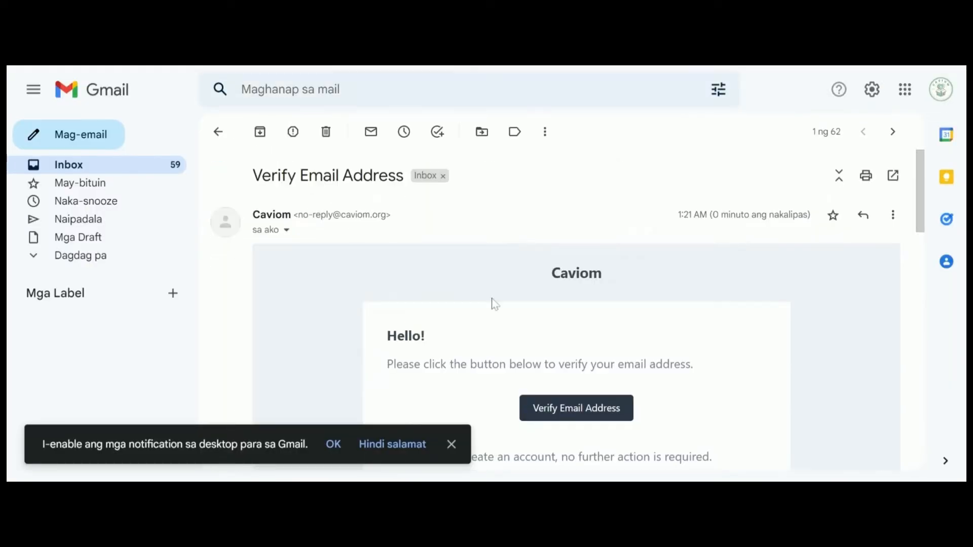
scroll(650, 396, "down", 2)
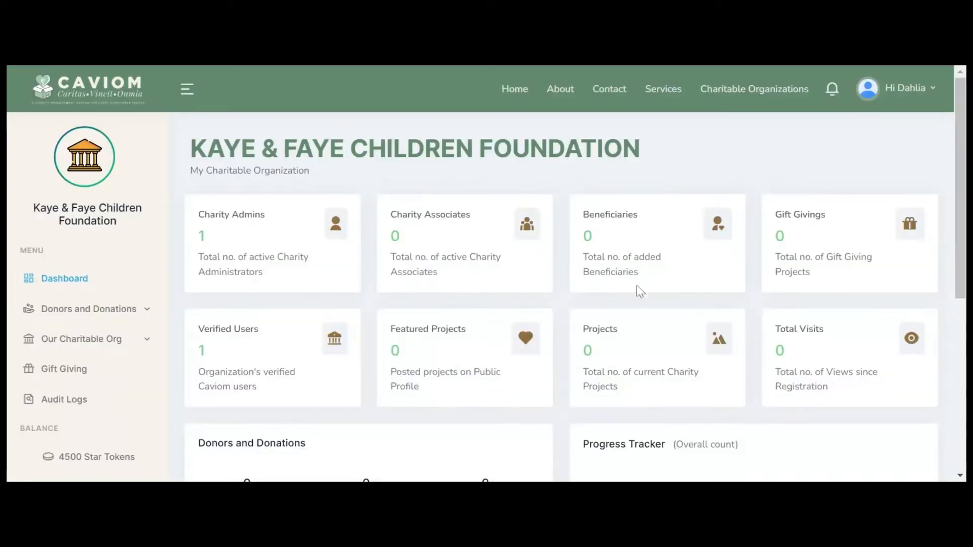
Step: Give the admin's profile a new profile photo and save it
left_click(914, 91)
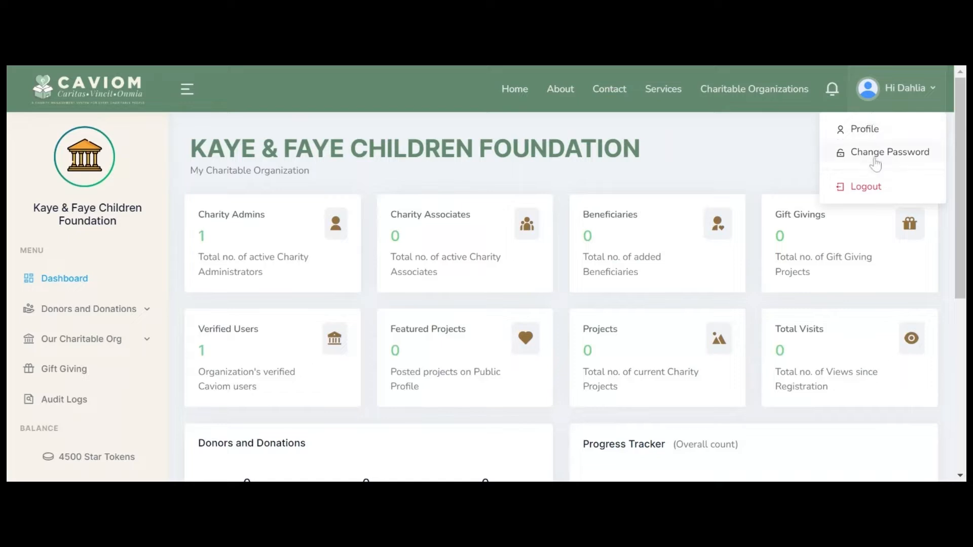
left_click(863, 130)
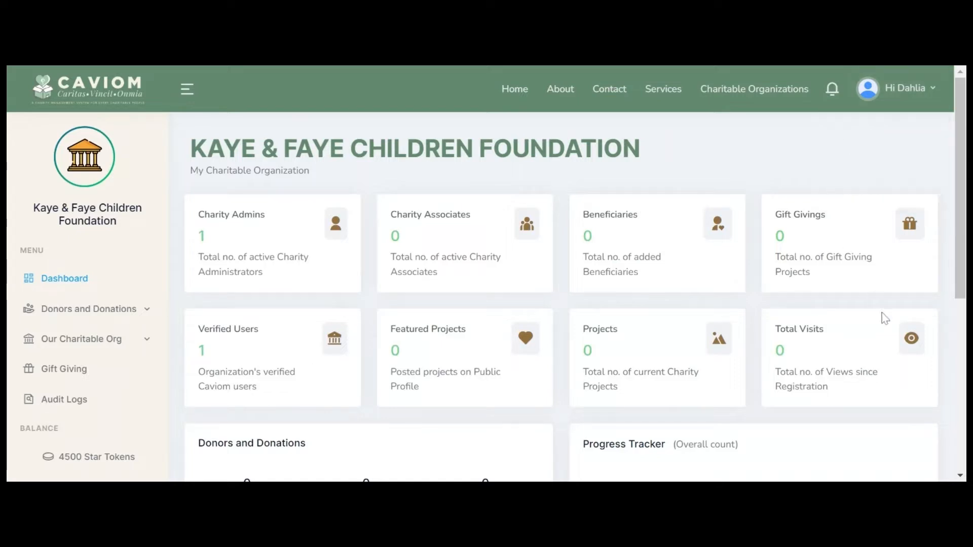
scroll(836, 355, "down", 3)
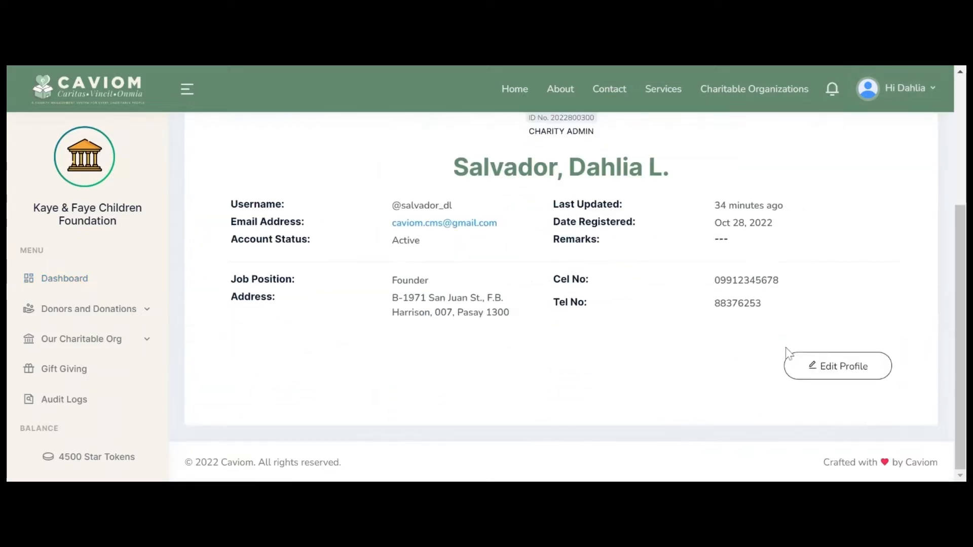
left_click(830, 367)
scroll(277, 403, "down", 3)
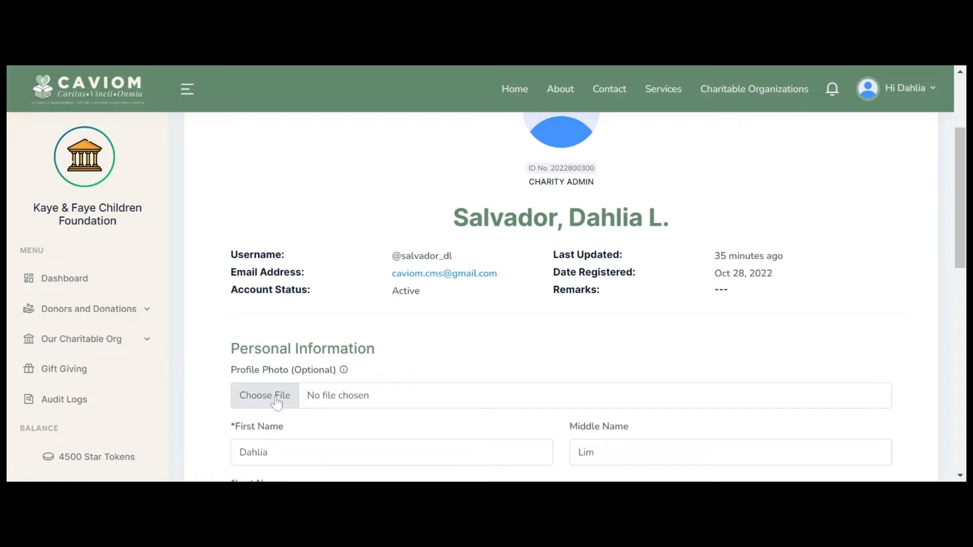
left_click(276, 403)
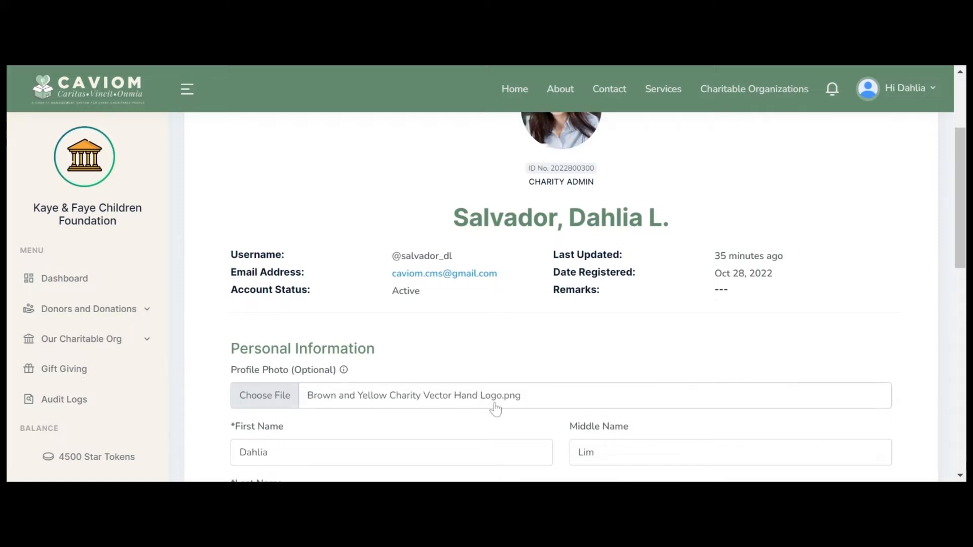
scroll(495, 409, "up", 5)
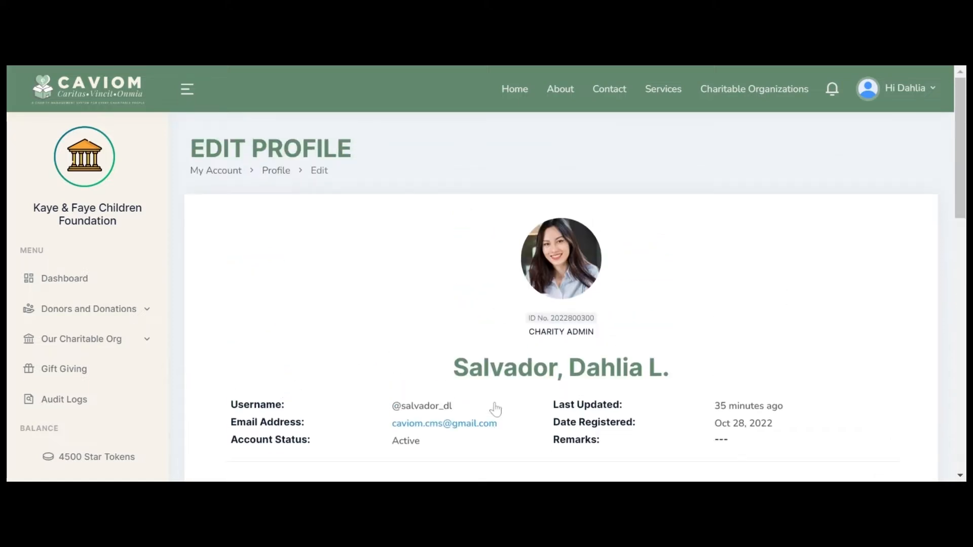
scroll(496, 408, "down", 10)
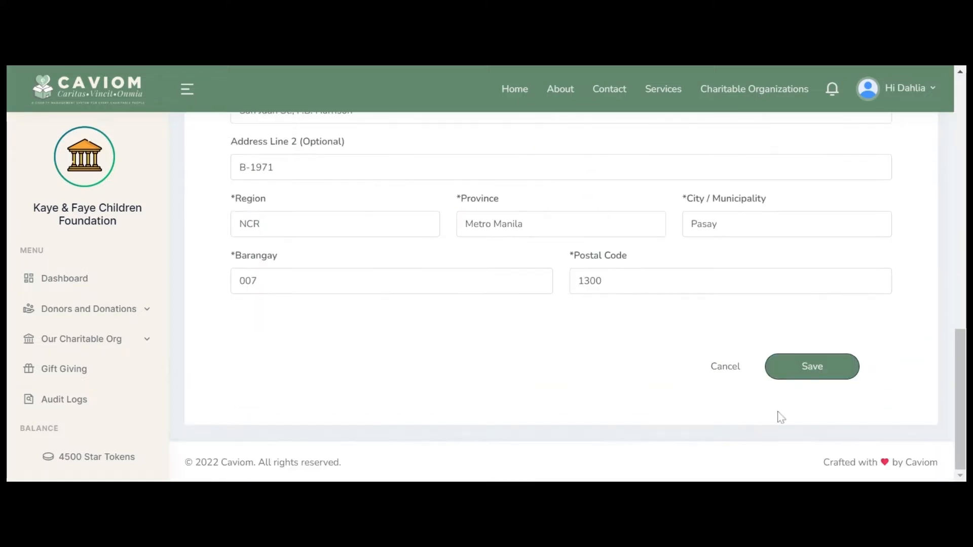
left_click(810, 365)
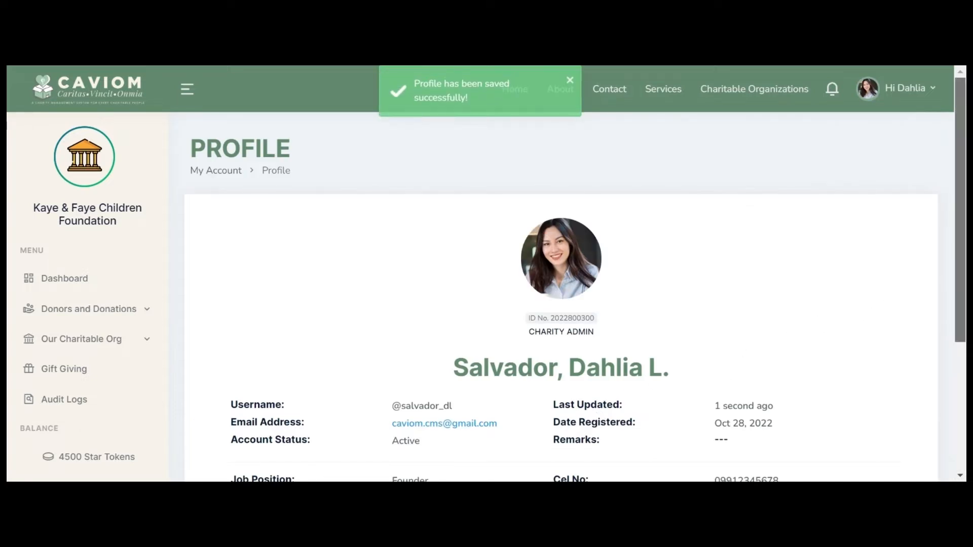
Step: Review the dashboard and open the organization's Public Profile page
scroll(873, 315, "down", 2)
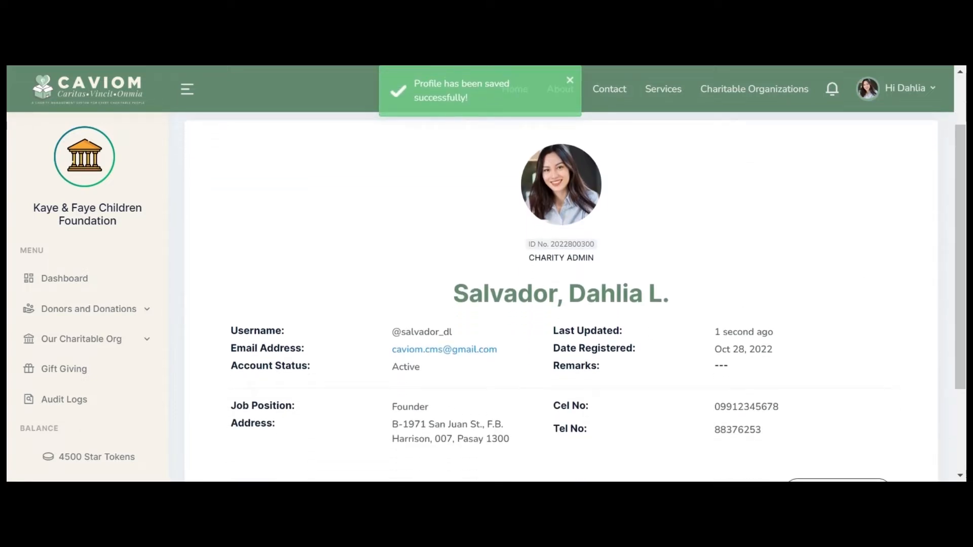
scroll(376, 441, "up", 2)
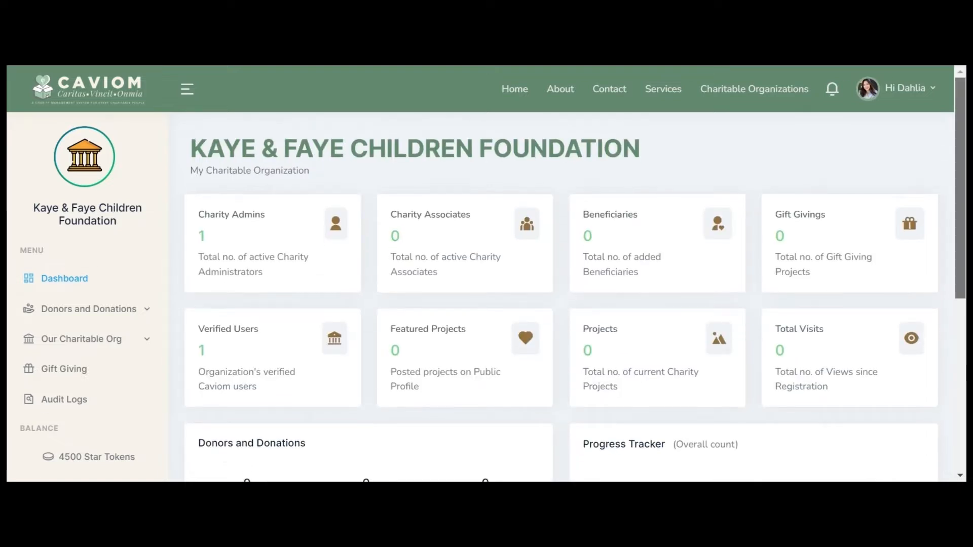
scroll(575, 277, "down", 3)
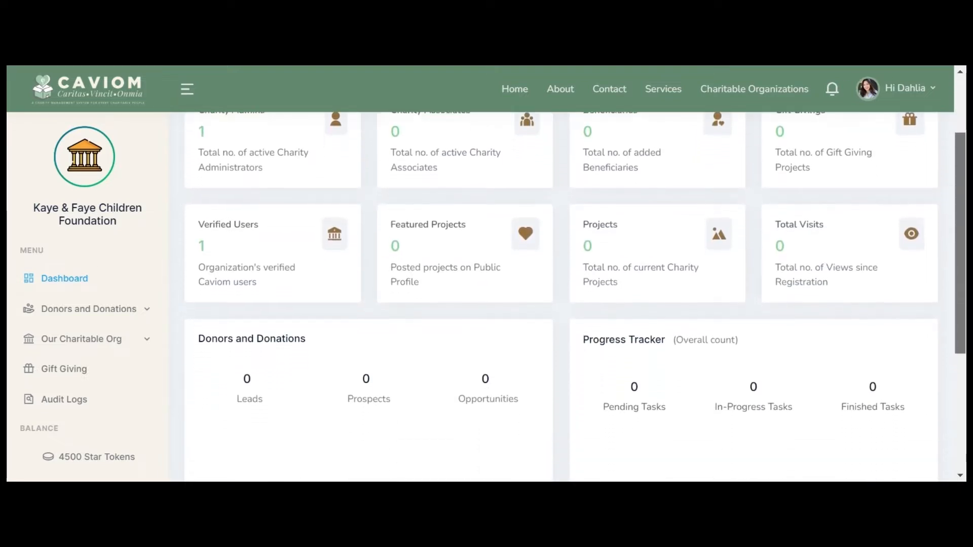
scroll(575, 278, "down", 5)
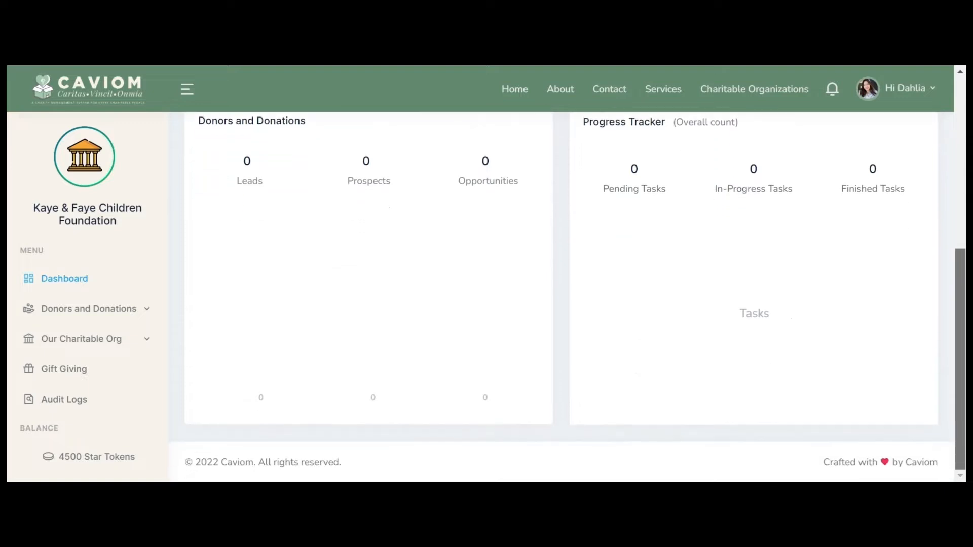
scroll(617, 308, "up", 8)
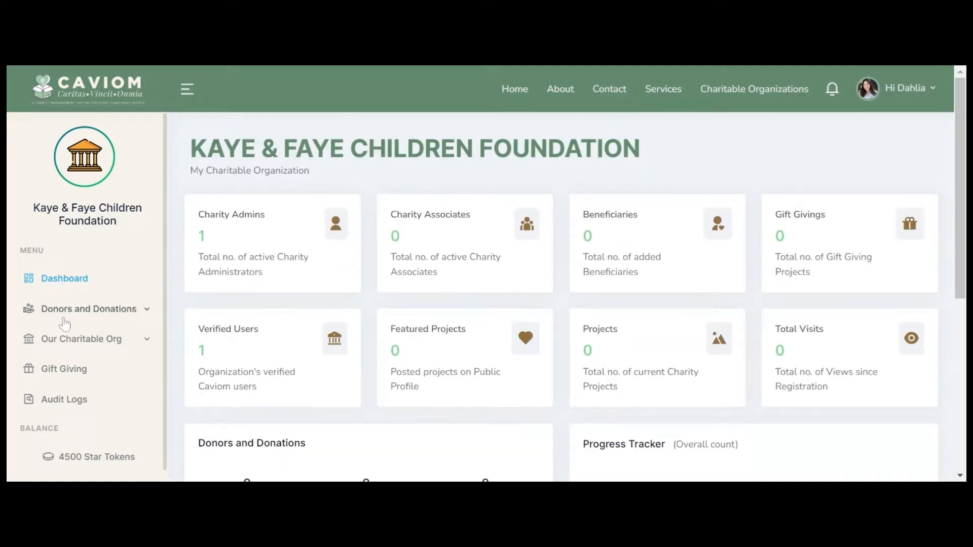
left_click(61, 334)
left_click(58, 367)
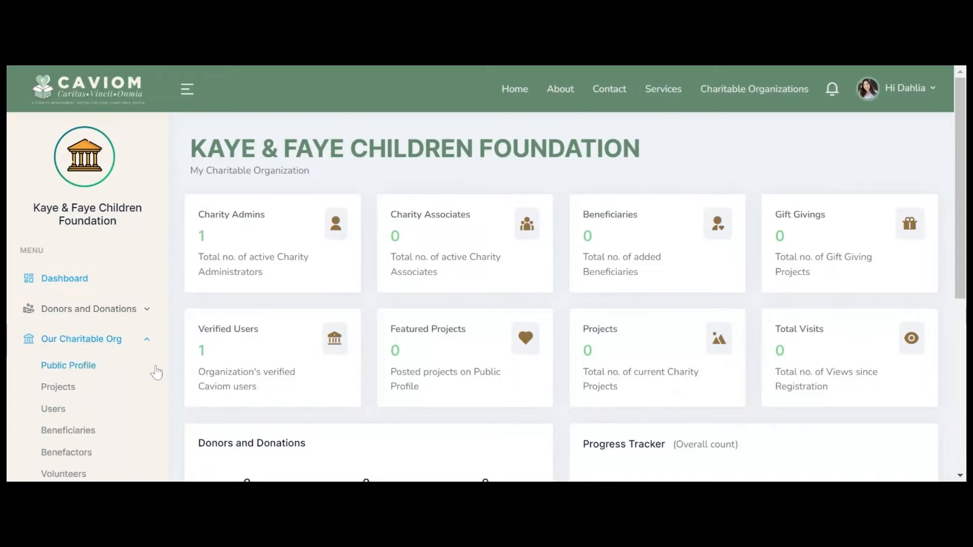
Step: Start the public profile setup with the Kaye & Faye logo and a cover photo
left_click(583, 328)
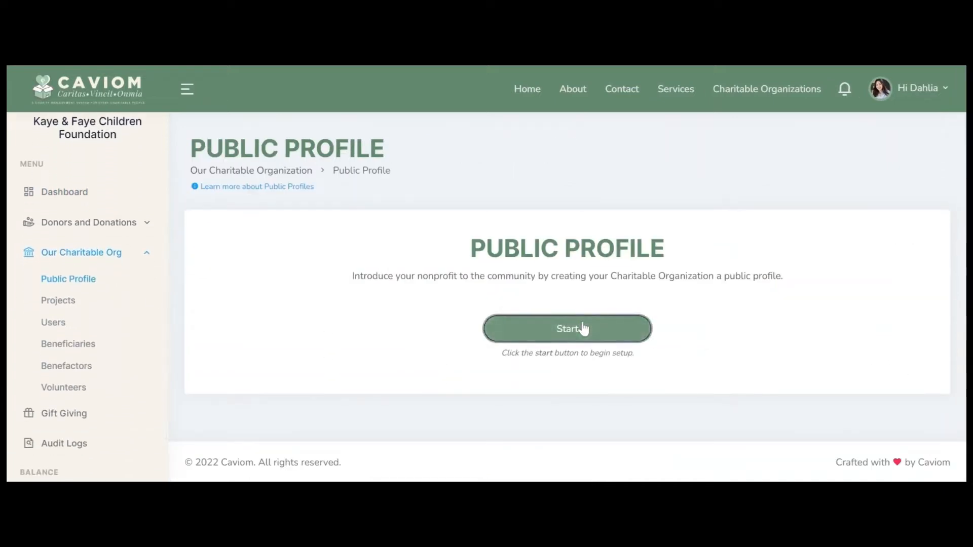
scroll(584, 328, "down", 4)
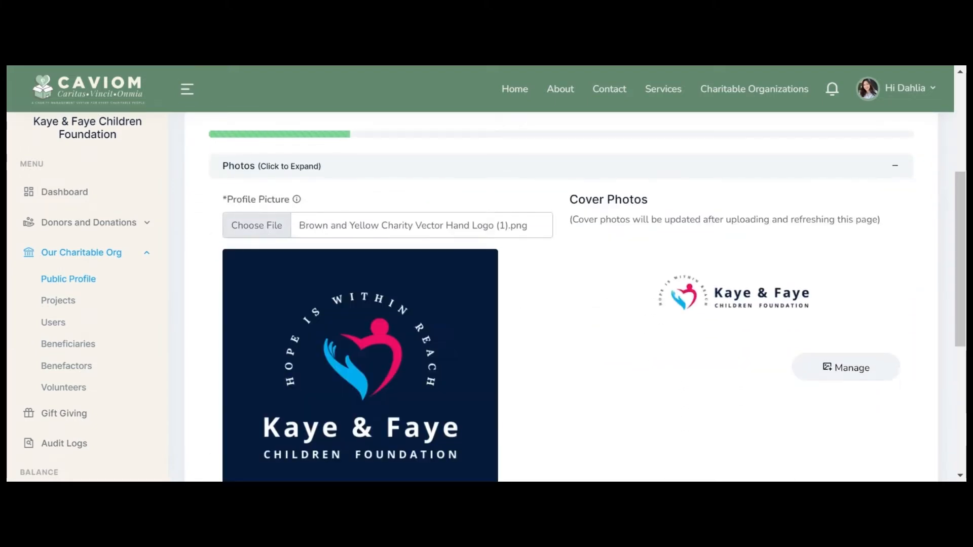
left_click(868, 373)
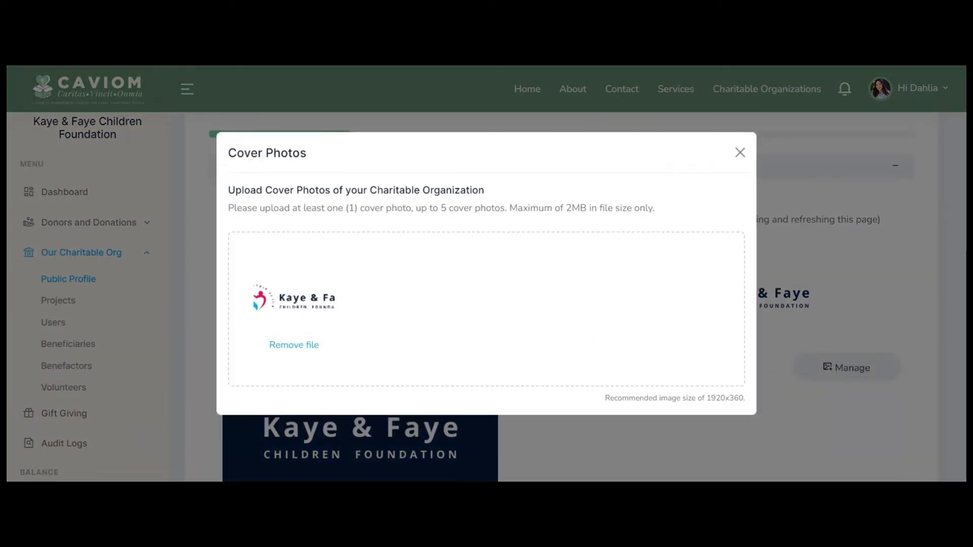
left_click(740, 153)
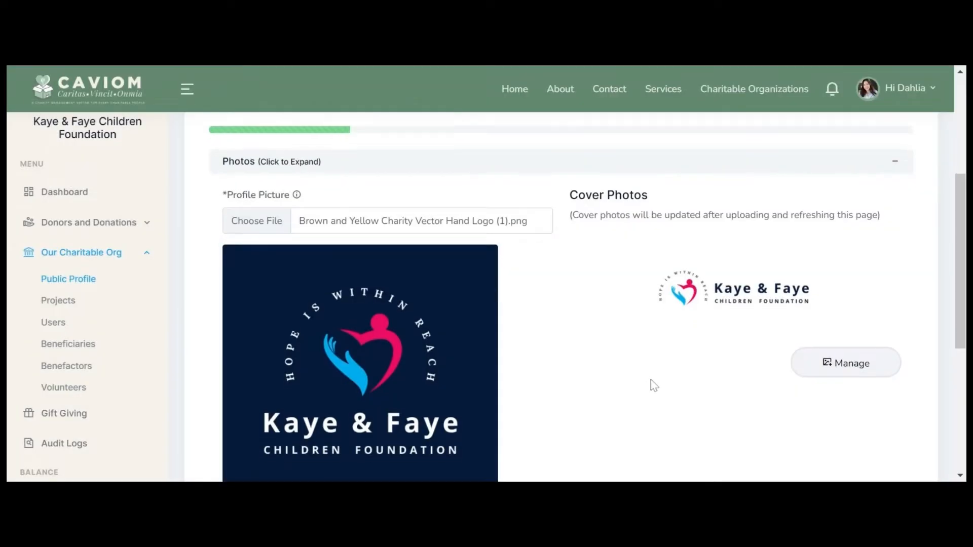
Step: Fill in the foundation's primary information and address, and save it
scroll(651, 380, "down", 5)
left_click(596, 280)
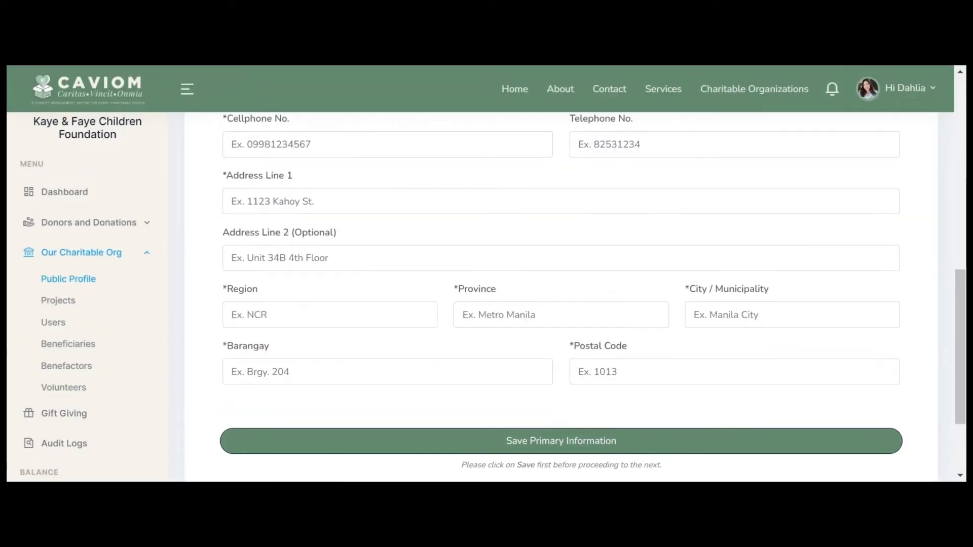
scroll(604, 341, "up", 5)
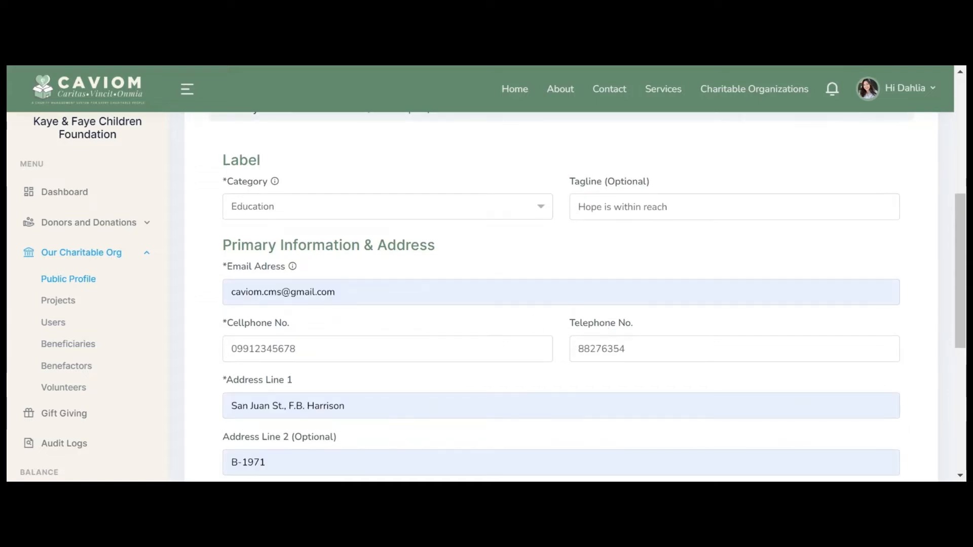
scroll(504, 329, "down", 5)
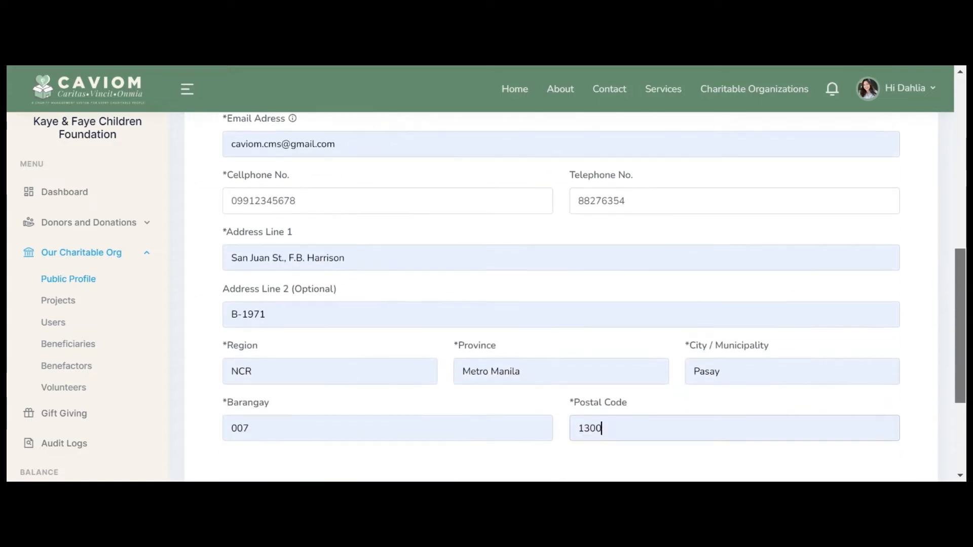
left_click(513, 361)
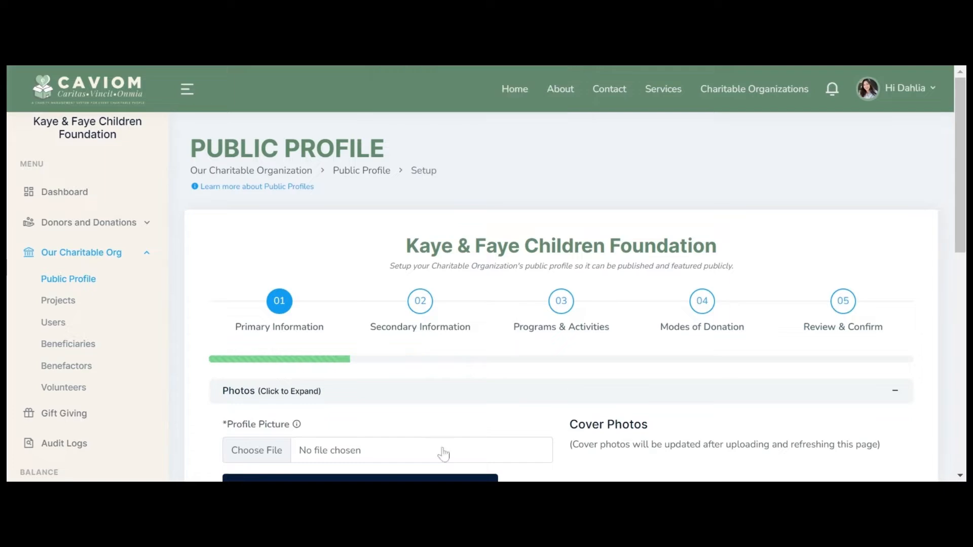
Step: Enter the award name and link, Our Story and Our Goal text with photos, and save
left_click(416, 304)
scroll(546, 379, "down", 4)
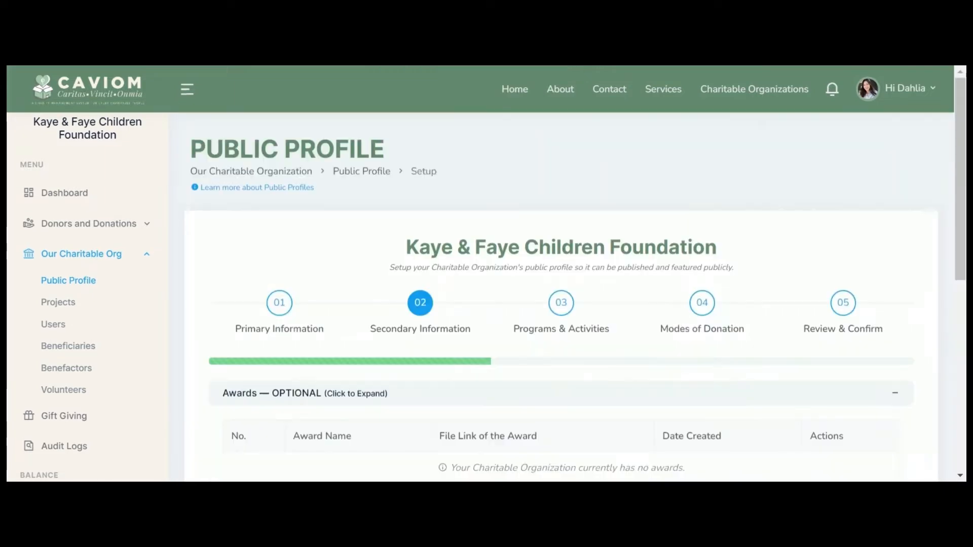
scroll(434, 411, "down", 4)
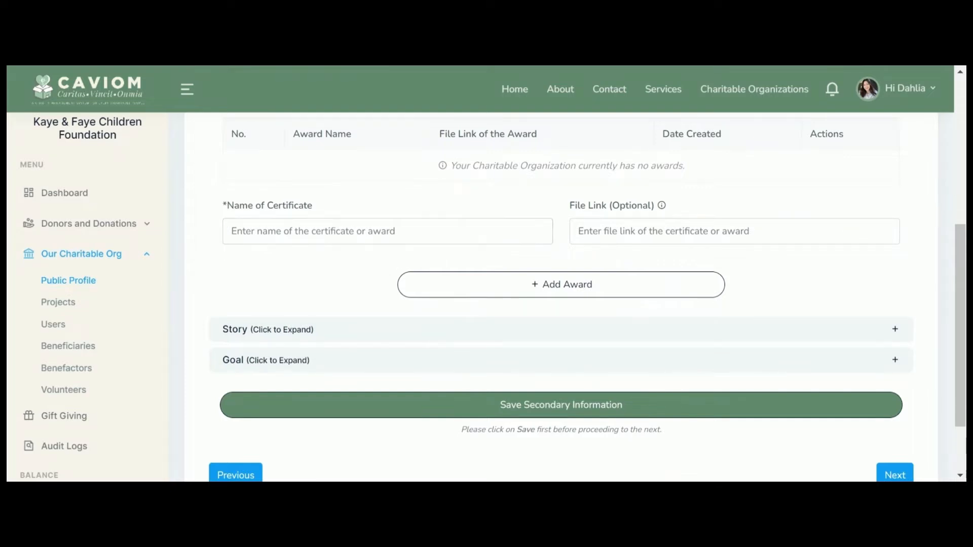
scroll(878, 349, "up", 6)
scroll(576, 276, "down", 6)
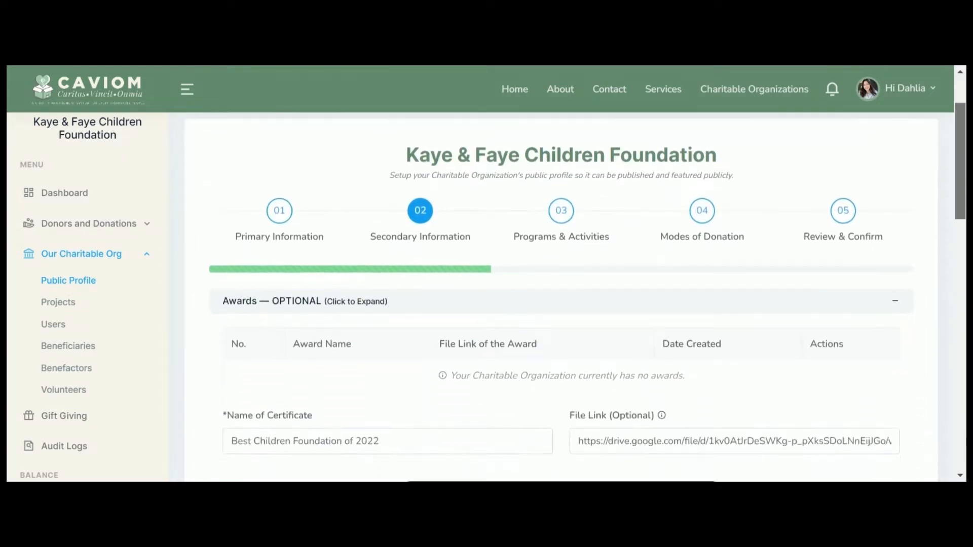
scroll(965, 366, "down", 6)
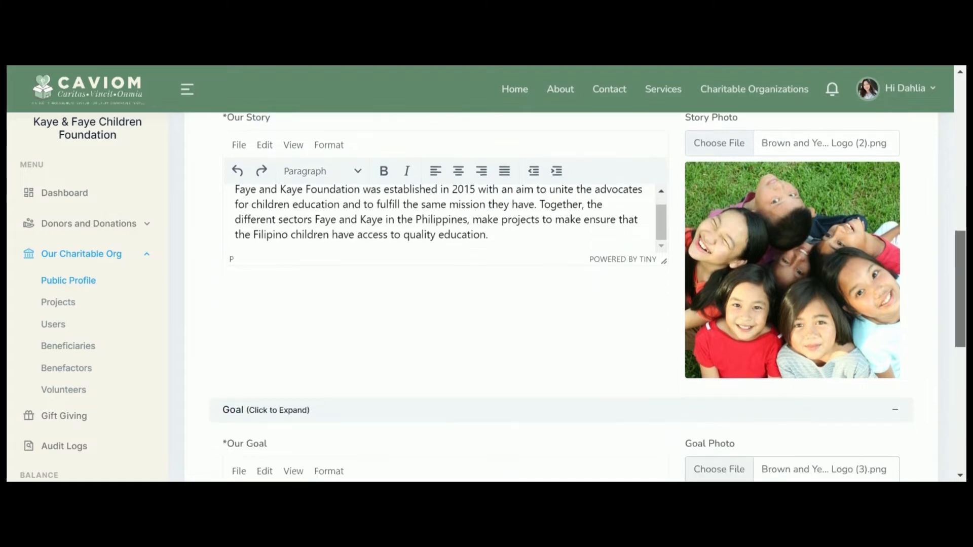
scroll(964, 366, "down", 4)
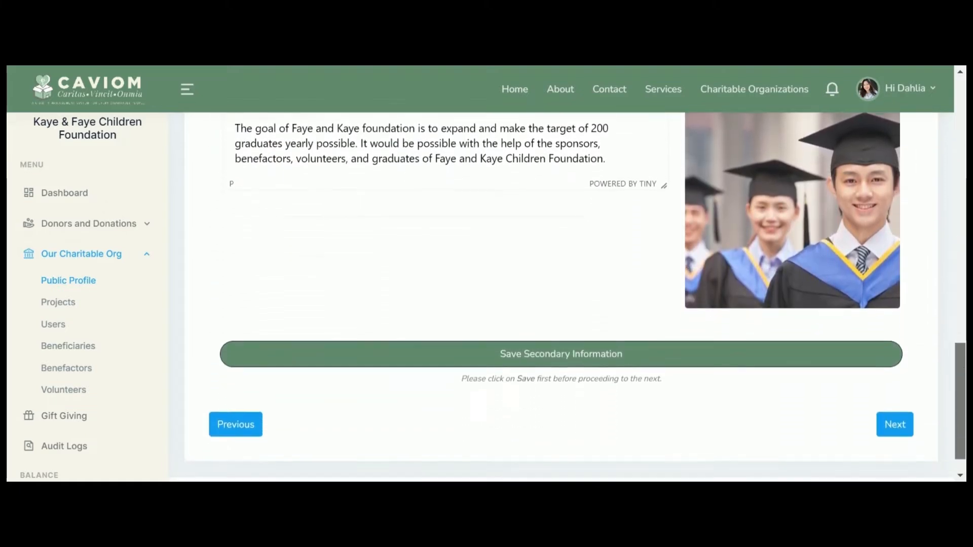
left_click(572, 341)
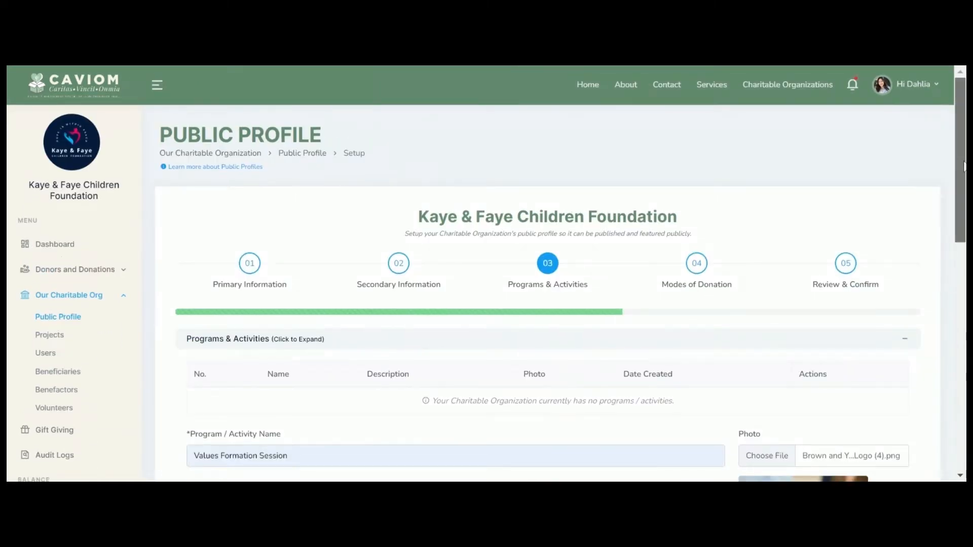
Step: Add the Values Formation Session program to Programs & Activities
scroll(558, 304, "down", 3)
scroll(557, 304, "down", 5)
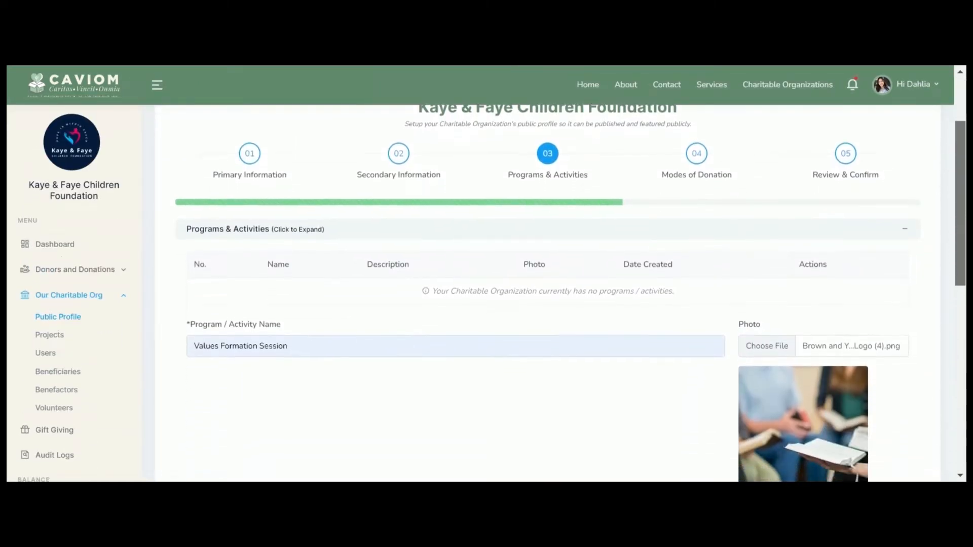
scroll(558, 304, "down", 5)
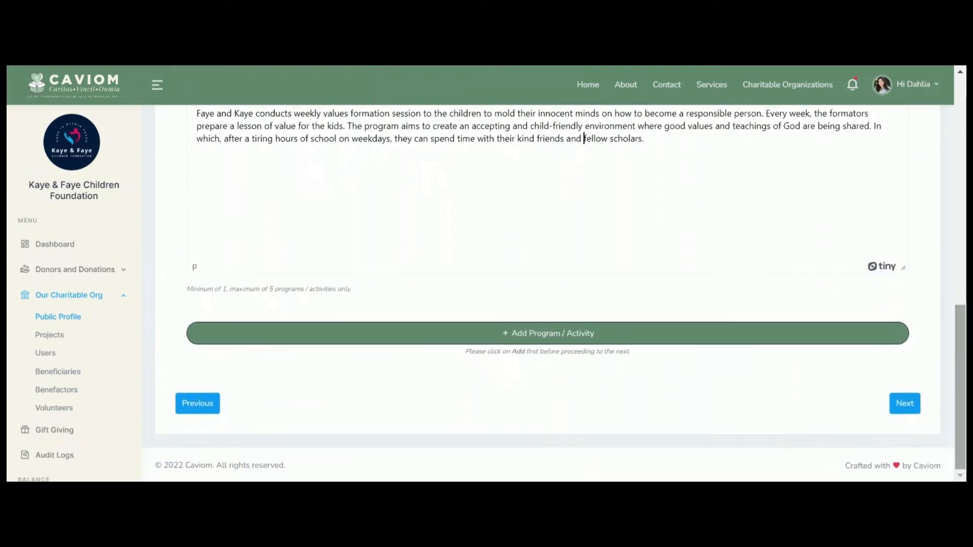
left_click(789, 343)
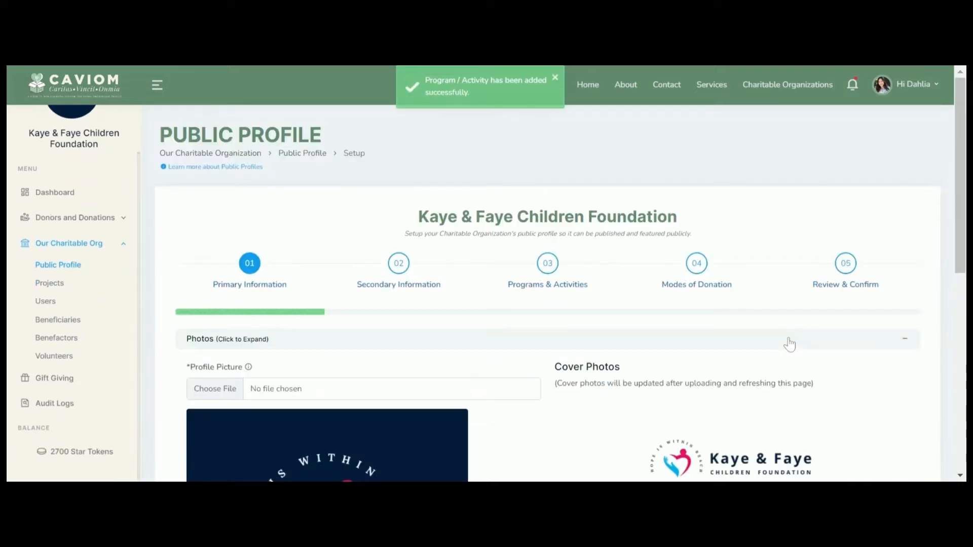
left_click(537, 273)
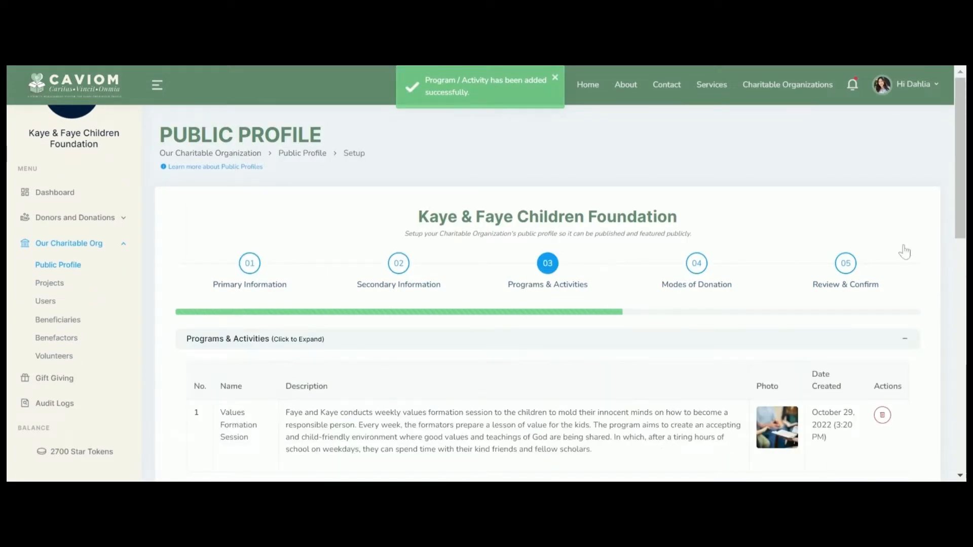
Step: Add the One-on-one Tutorial Session program with its photo and description
scroll(905, 252, "down", 2)
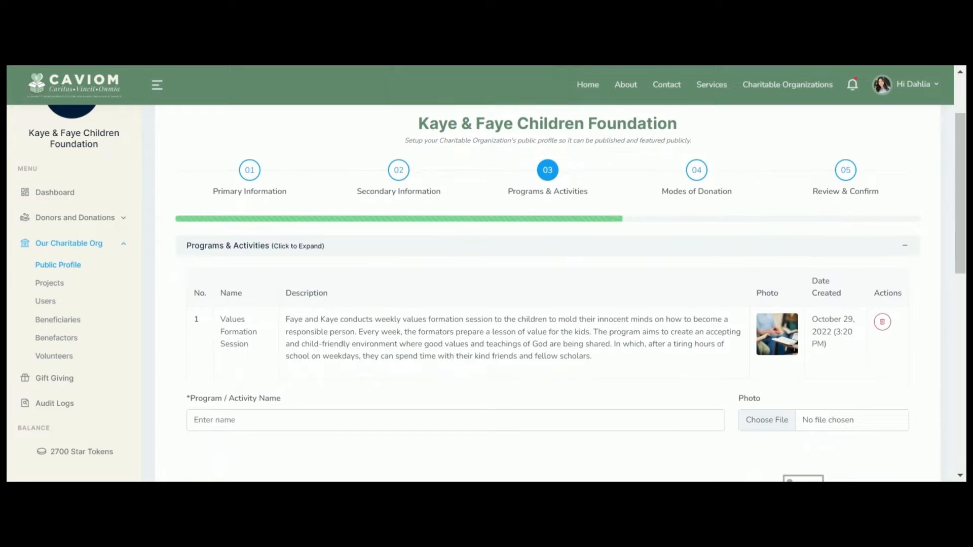
left_click_drag(960, 236, 960, 315)
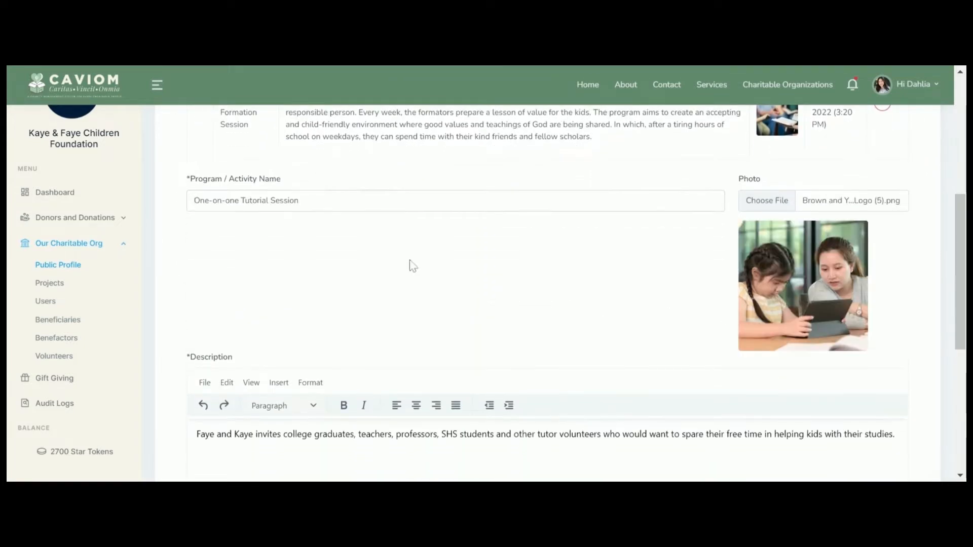
scroll(654, 347, "down", 6)
left_click(655, 347)
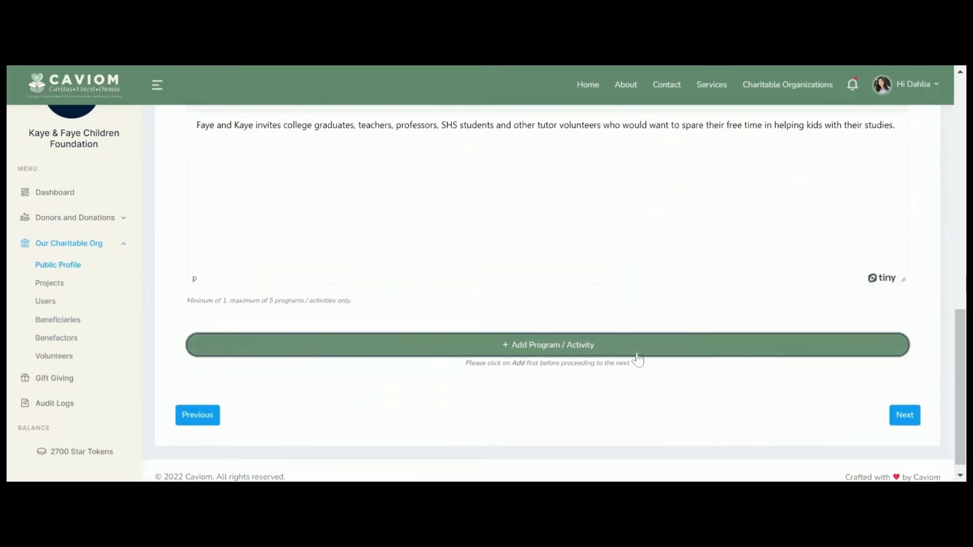
scroll(567, 285, "down", 5)
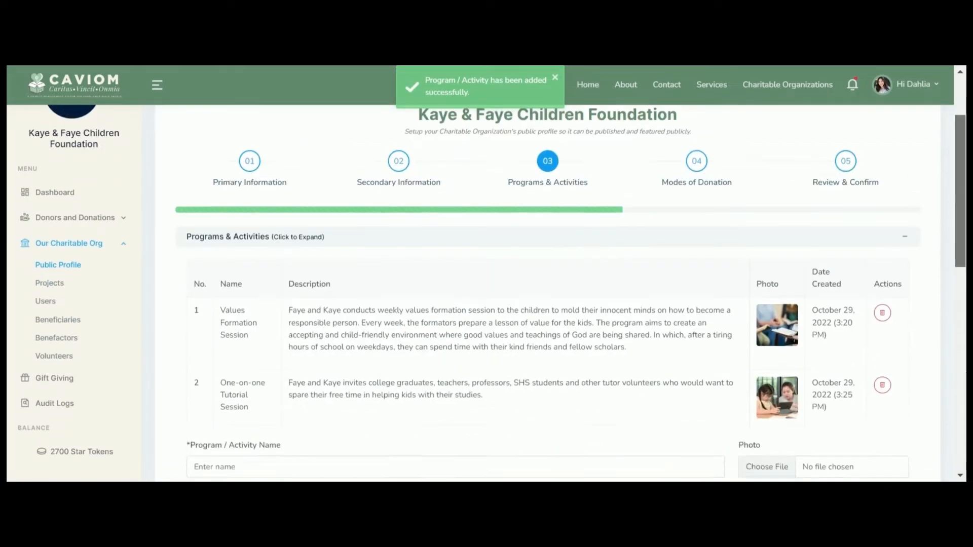
scroll(567, 286, "up", 6)
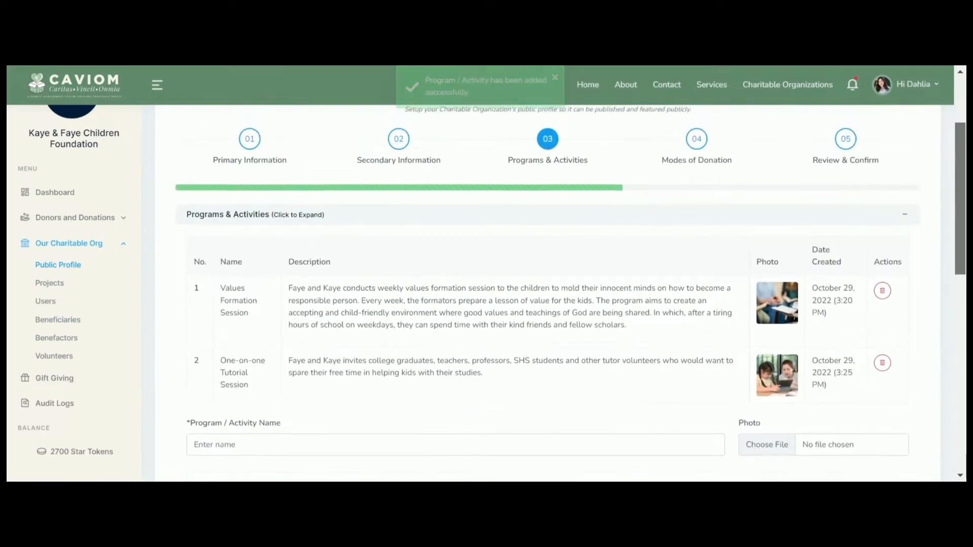
Step: Add BPI and GCASH donation modes with account names and numbers, then continue to Review & Confirm
left_click(697, 264)
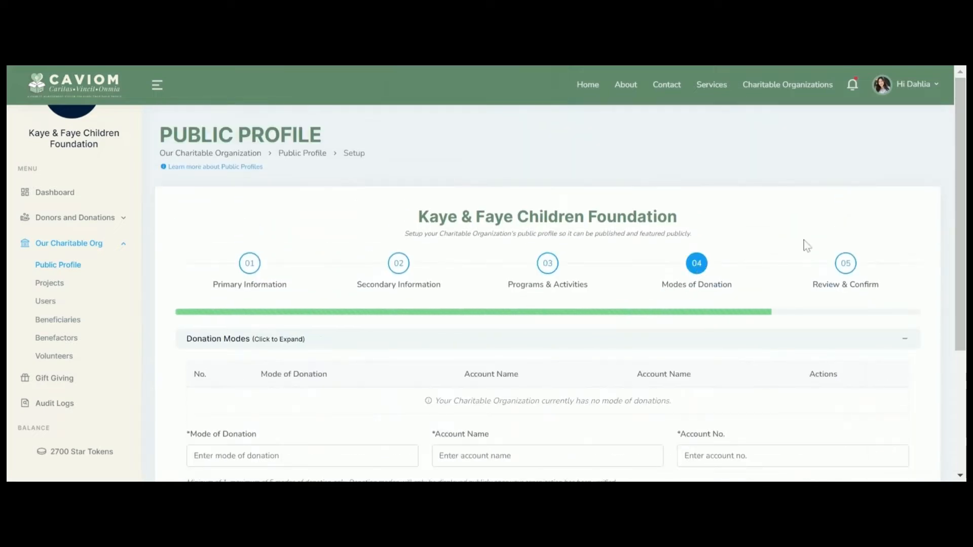
scroll(804, 240, "down", 2)
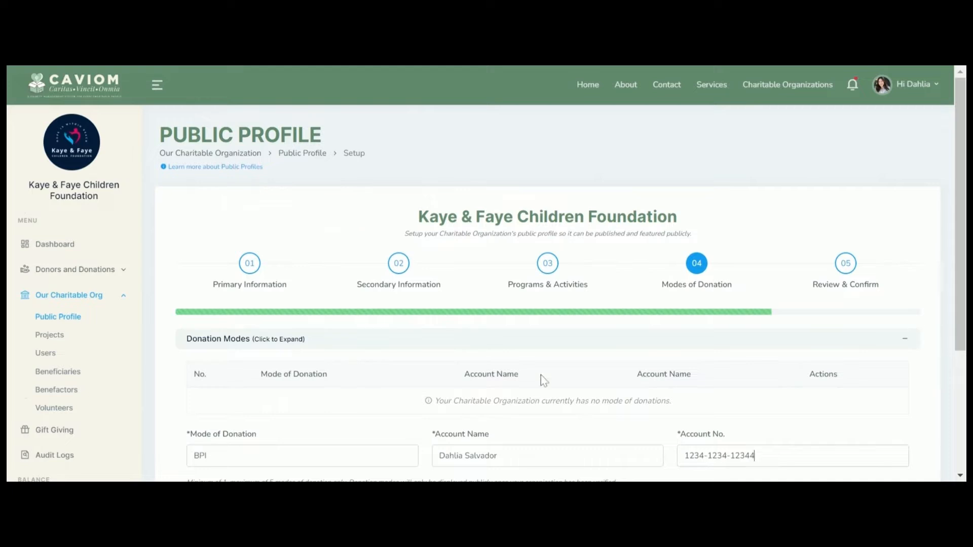
scroll(846, 352, "down", 4)
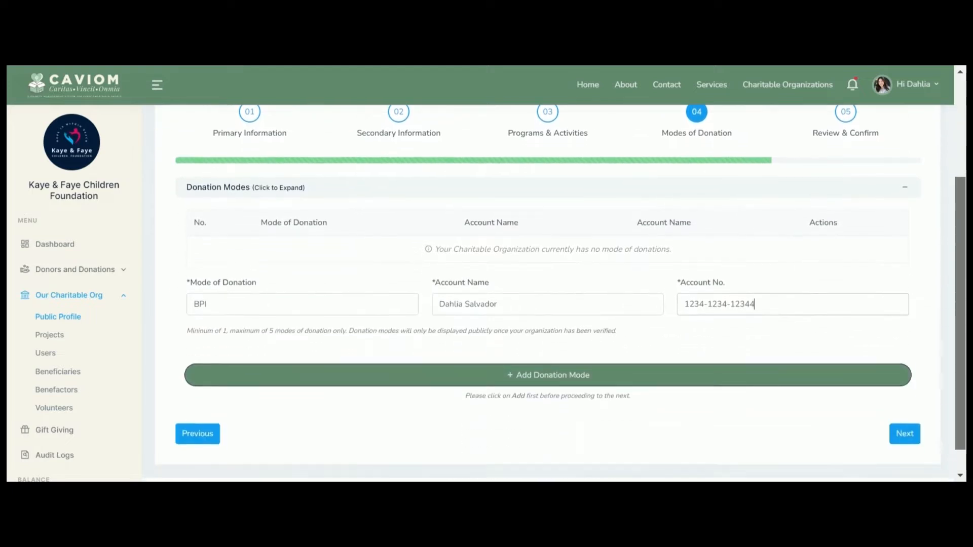
left_click(627, 350)
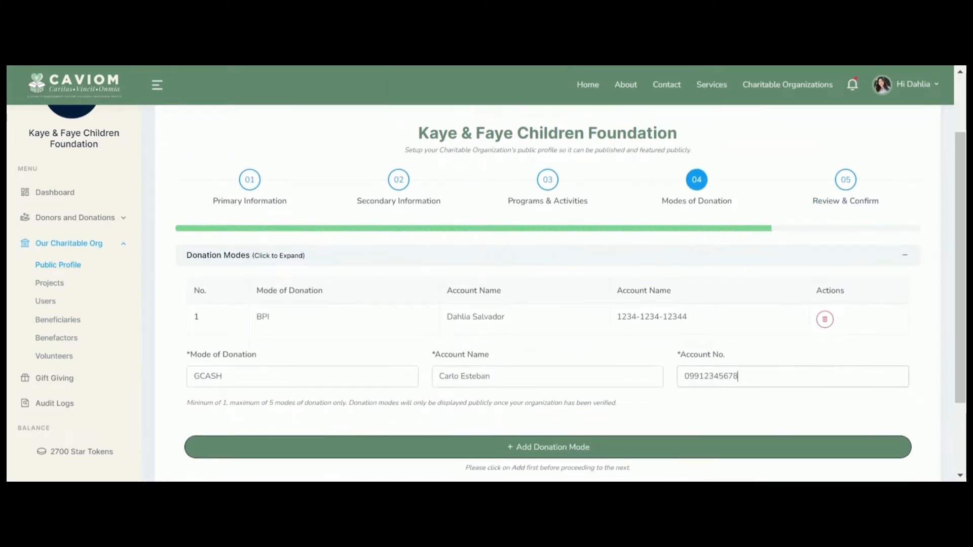
left_click(481, 449)
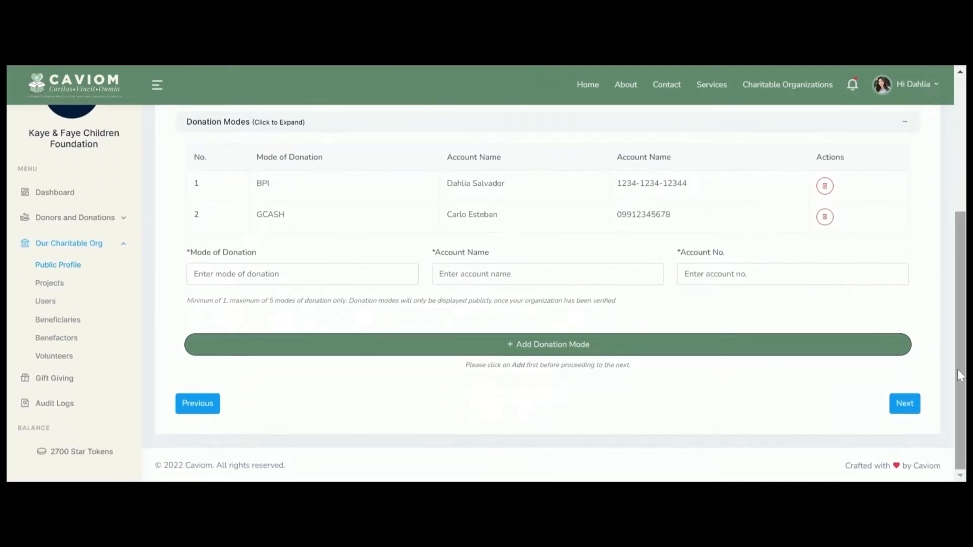
left_click(904, 404)
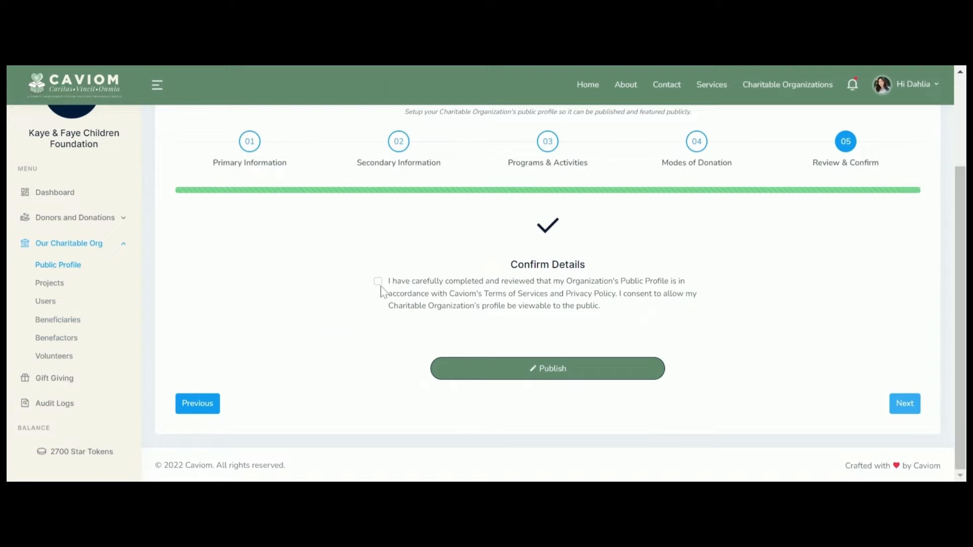
Step: Step back to the donation modes step, then advance to review and confirm
scroll(86, 349, "up", 1)
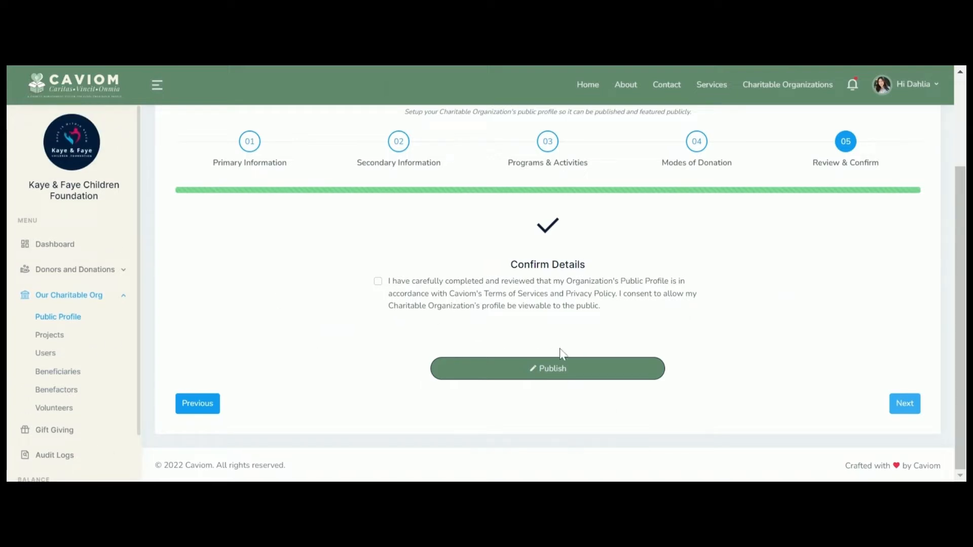
left_click(694, 148)
scroll(781, 423, "down", 2)
left_click(905, 404)
Step: Accept the terms, publish the public profile, and set its visibility to Visible
left_click(378, 282)
left_click(571, 370)
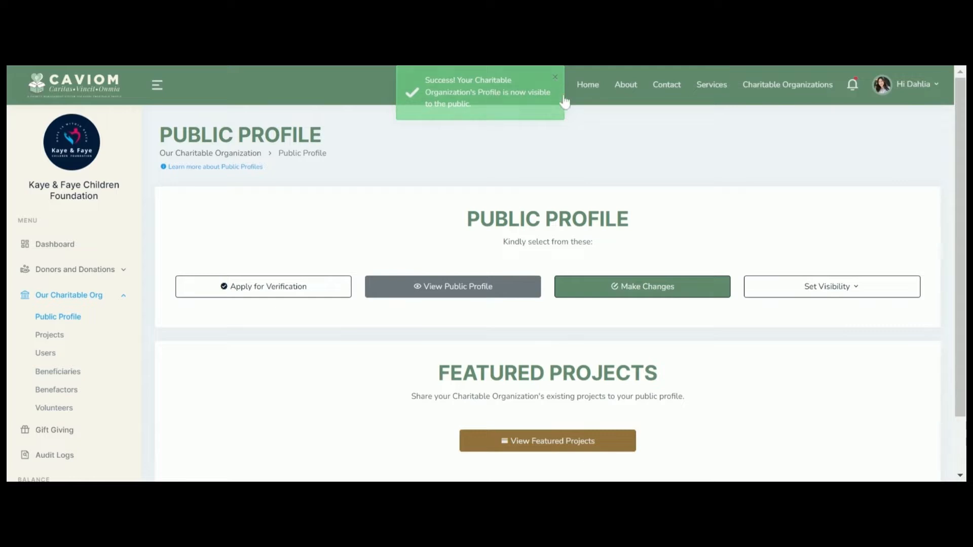
left_click(833, 287)
left_click(850, 339)
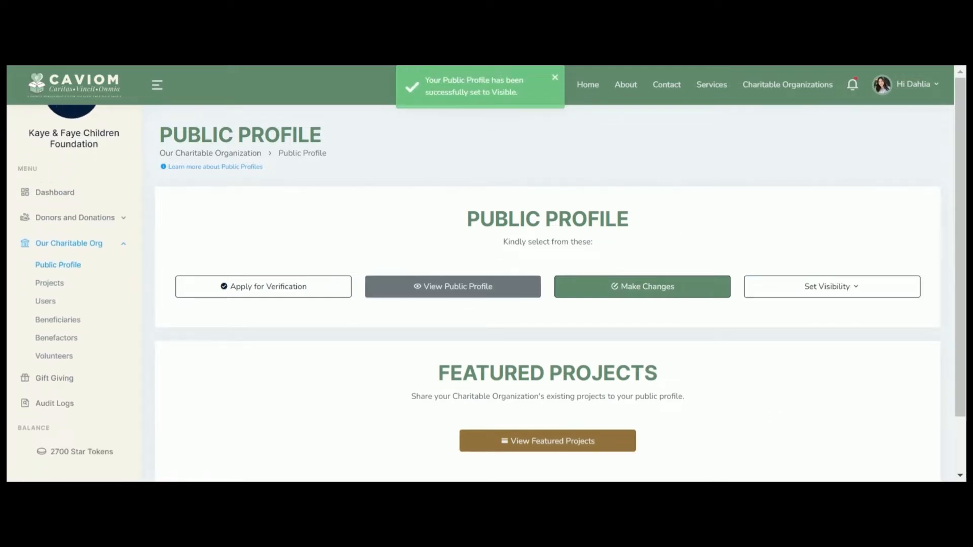
Step: Reopen the profile setup via Make Changes, step through to review, and return to the overview
left_click(649, 291)
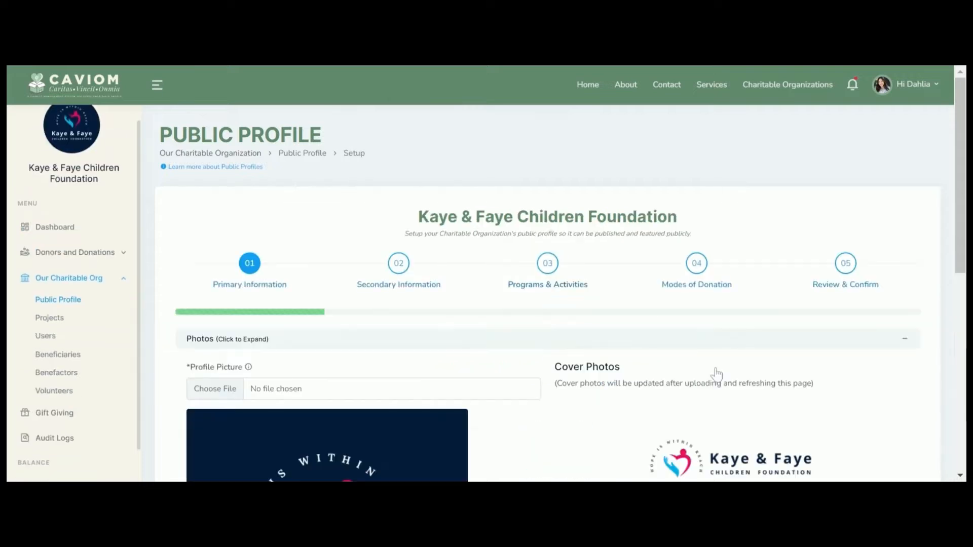
left_click(404, 270)
left_click(559, 271)
left_click(708, 268)
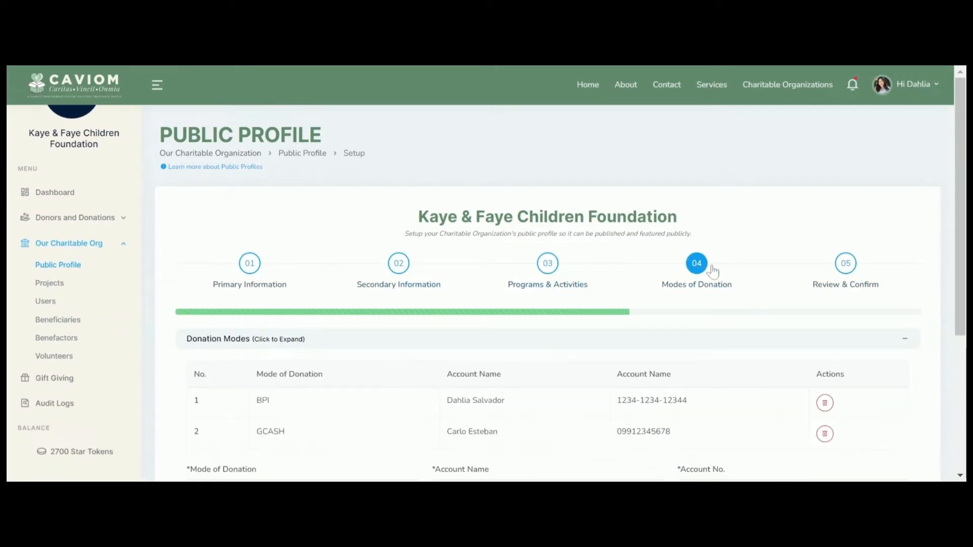
left_click(846, 263)
scroll(963, 242, "down", 2)
scroll(963, 242, "up", 2)
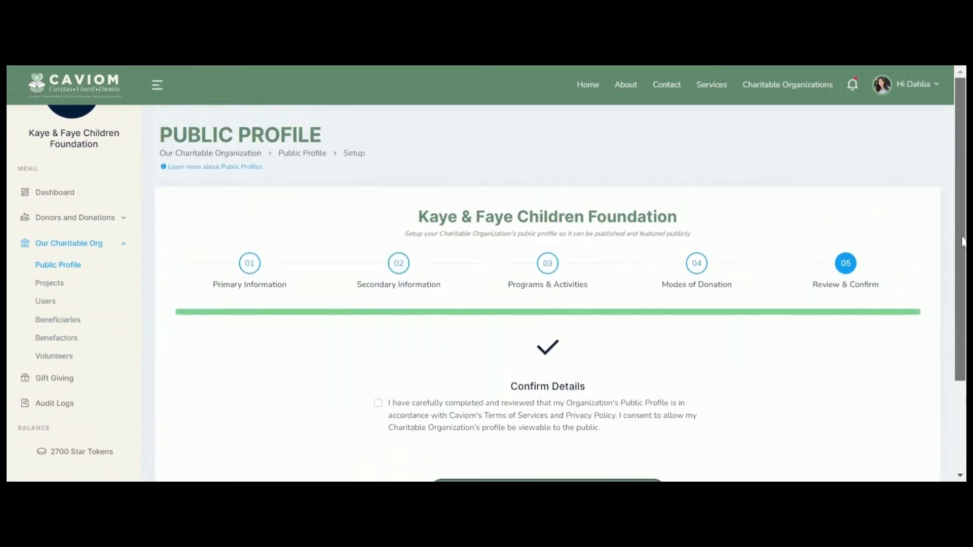
left_click(303, 153)
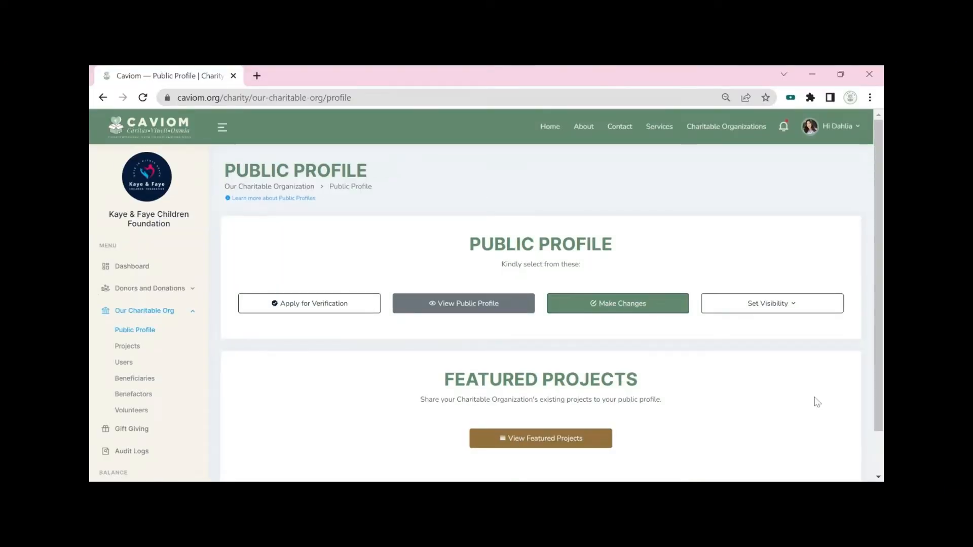
Step: Open the public profile page and view the Best Children Foundation of 2022 award
left_click(482, 306)
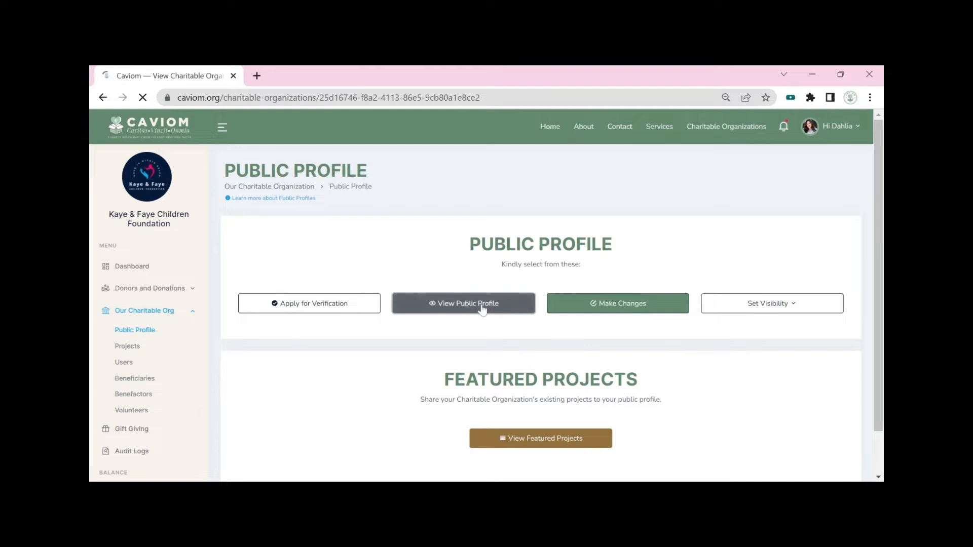
left_click_drag(879, 178, 879, 419)
left_click(499, 412)
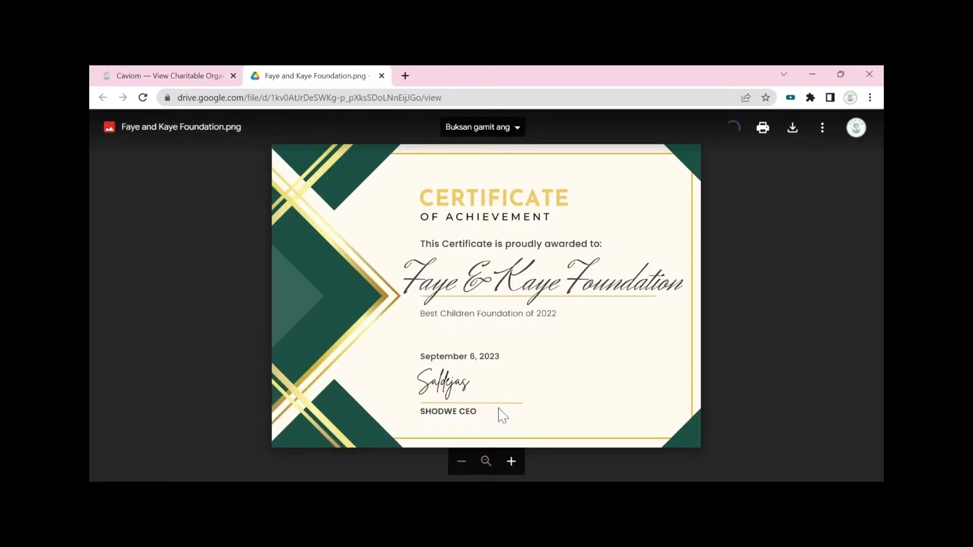
left_click(133, 76)
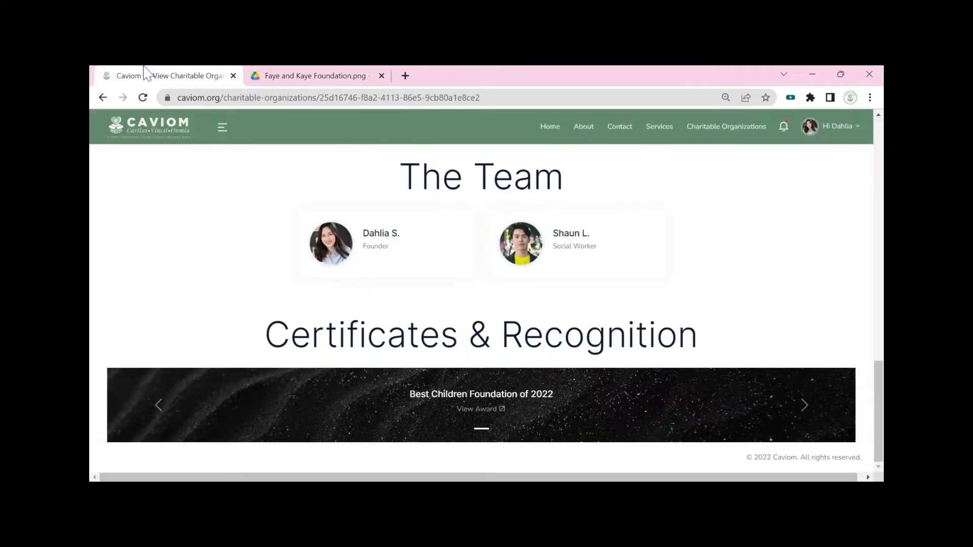
Step: Browse the public page's Programs & Activities and Featured Projects sections
left_click_drag(879, 411, 879, 170)
scroll(518, 381, "down", 1)
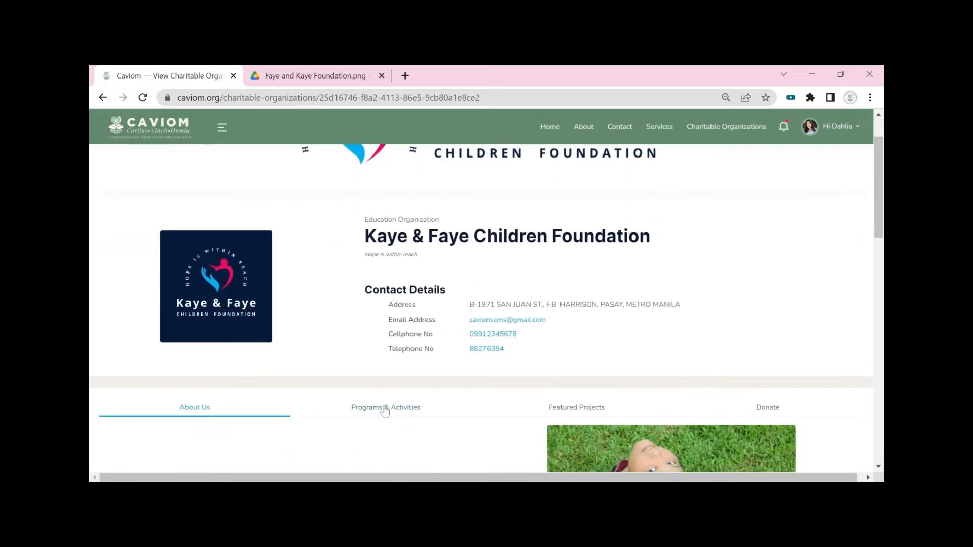
left_click(385, 410)
left_click_drag(879, 221, 879, 179)
scroll(682, 413, "down", 3)
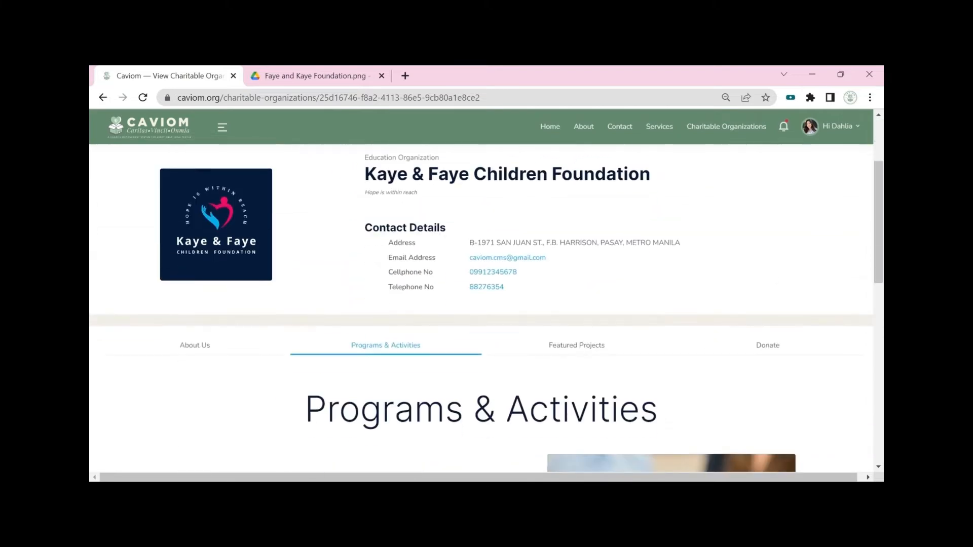
left_click(590, 349)
scroll(606, 337, "down", 2)
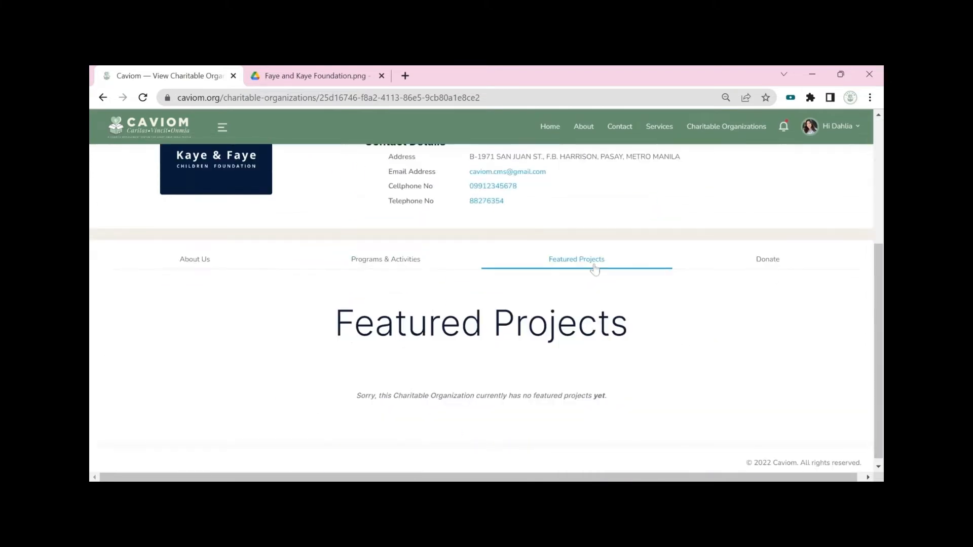
Step: Show the Donate section of the foundation's public page
left_click(793, 261)
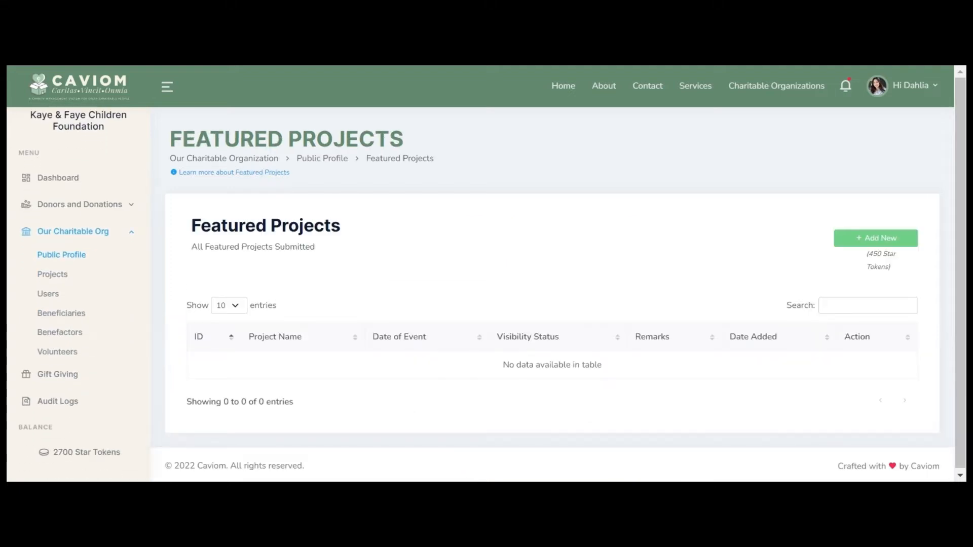
Step: Create the 2021 Children Christmas Party featured project and submit it, accepting the token deduction
left_click(858, 243)
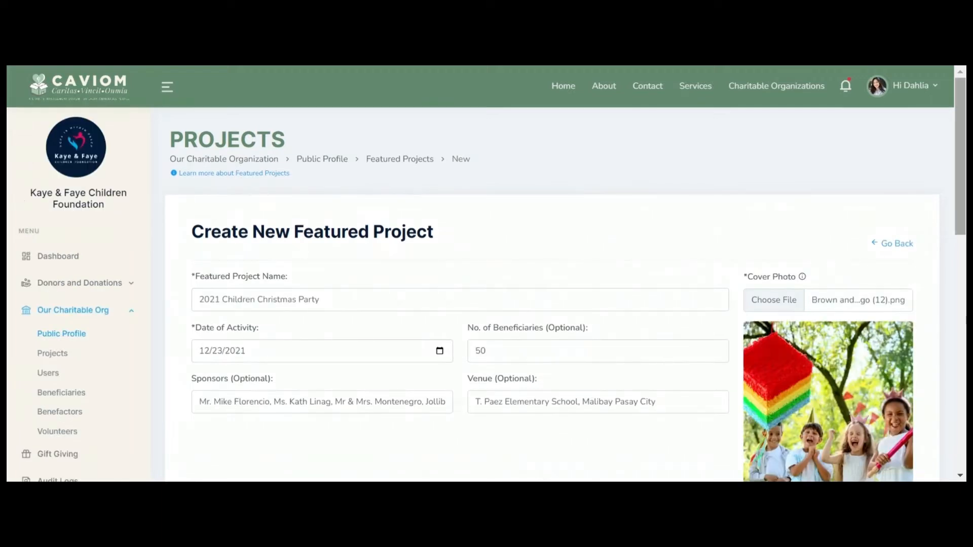
left_click_drag(961, 172, 960, 408)
left_click(844, 355)
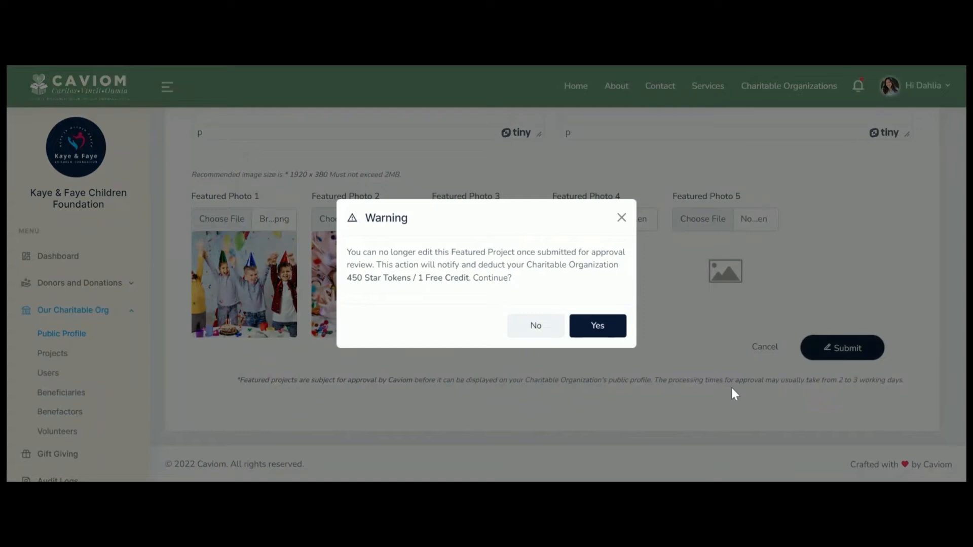
left_click(596, 326)
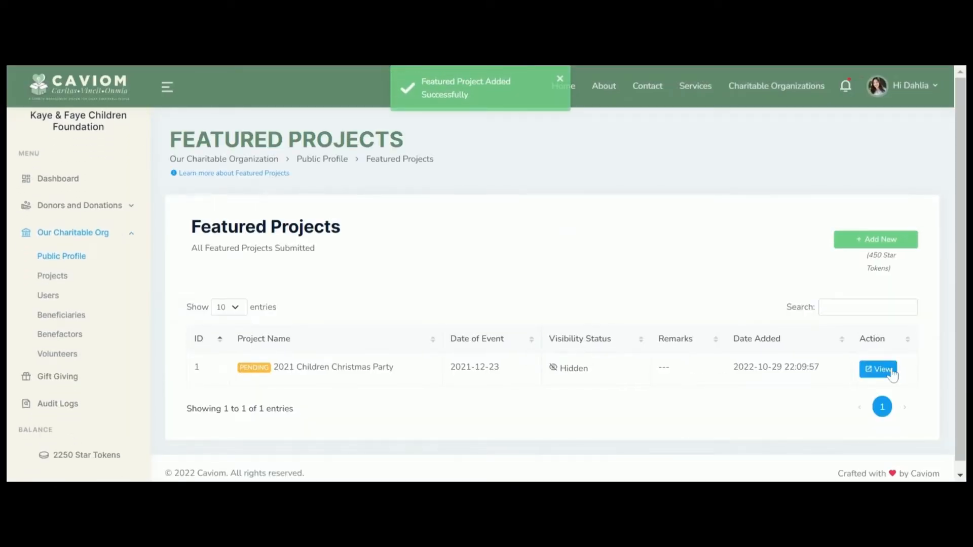
Step: View the submitted Christmas party project and page through its photo carousel
left_click(882, 369)
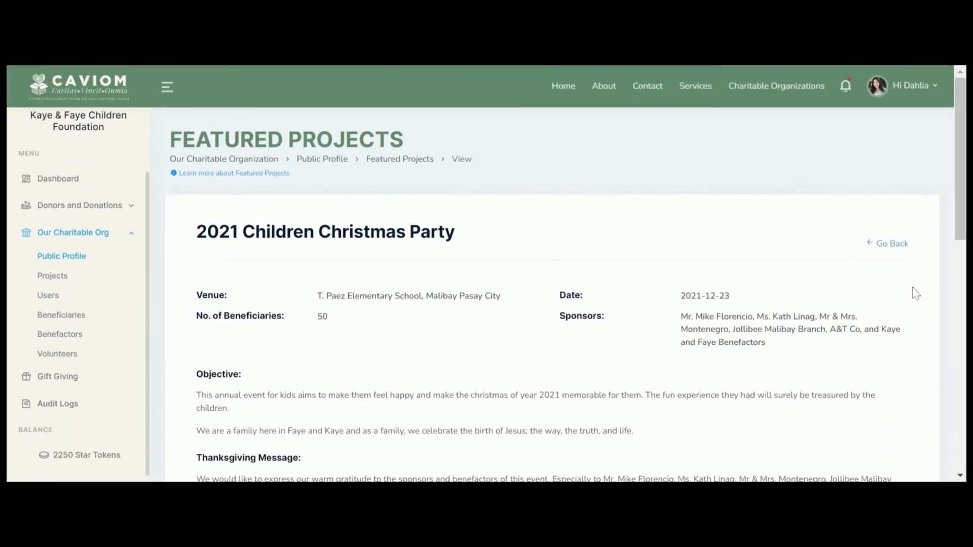
scroll(914, 287, "down", 3)
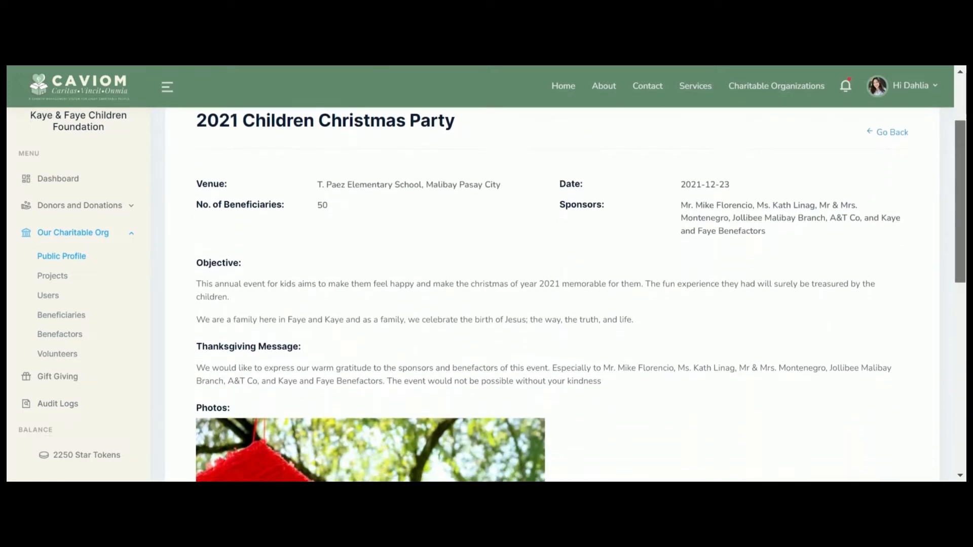
scroll(566, 294, "down", 3)
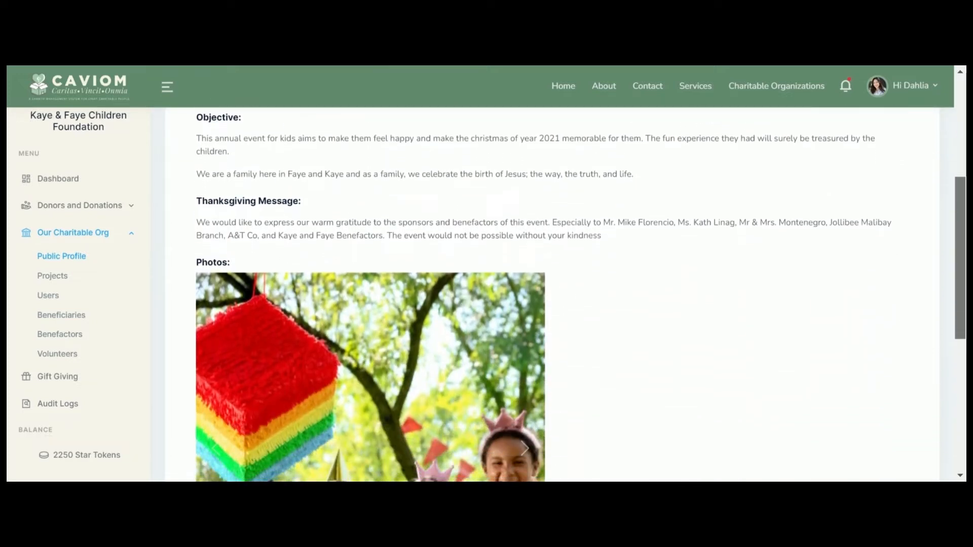
scroll(555, 312, "down", 3)
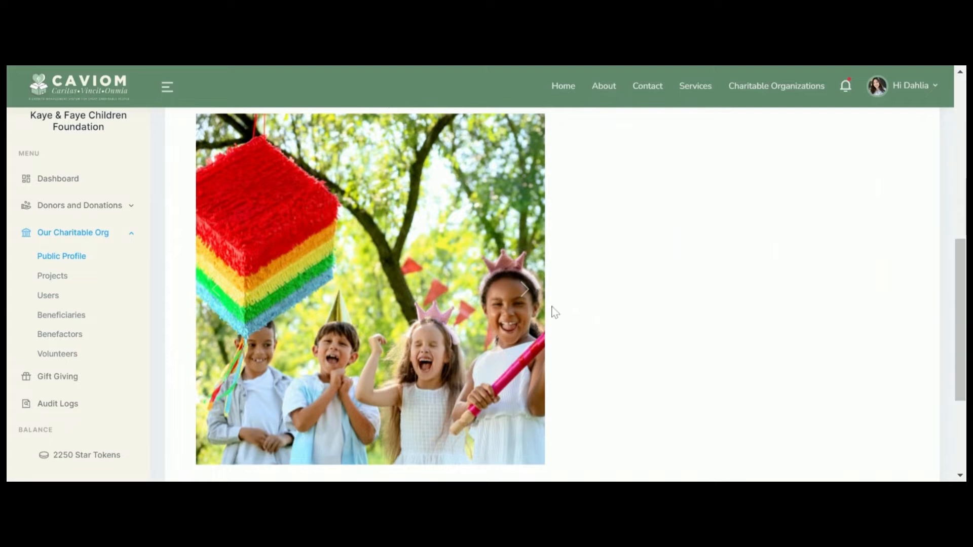
left_click(531, 296)
left_click(532, 297)
left_click(532, 297)
left_click(534, 299)
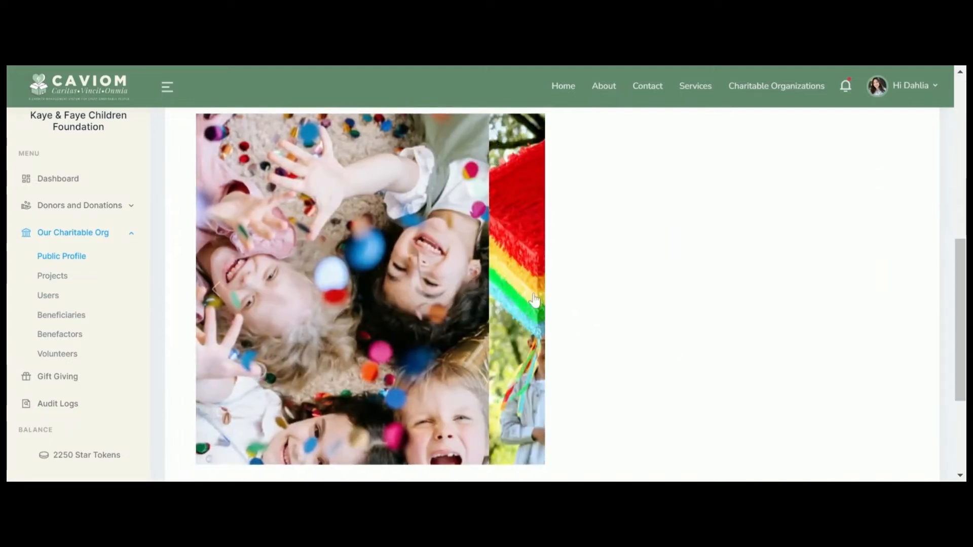
scroll(535, 299, "down", 3)
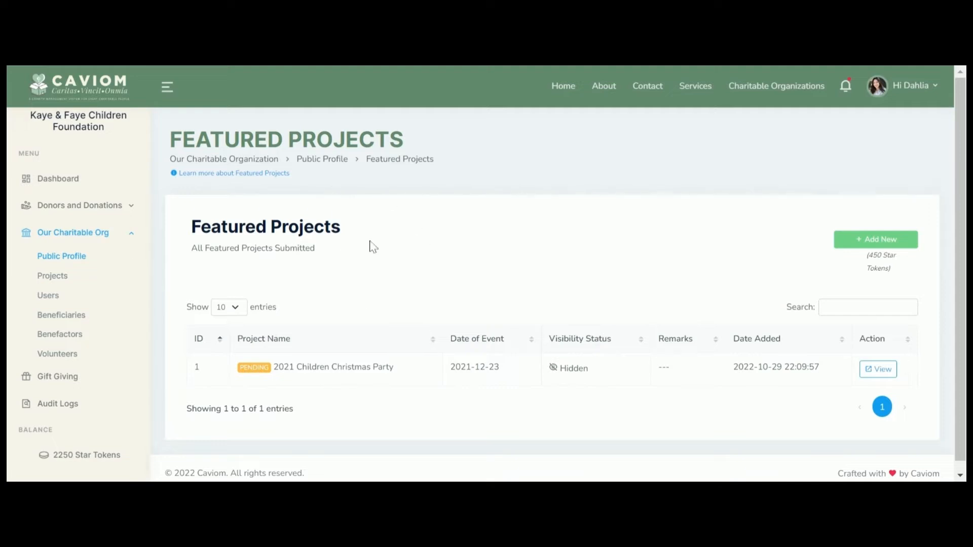
Step: Apply for verification with the SEC, DSWD, government ID and ID-photo documents
left_click(331, 165)
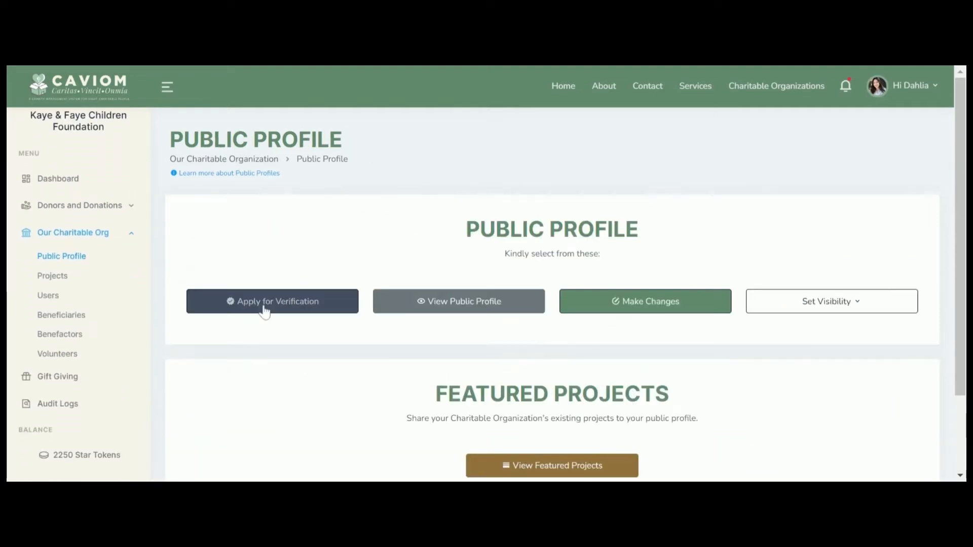
left_click(264, 301)
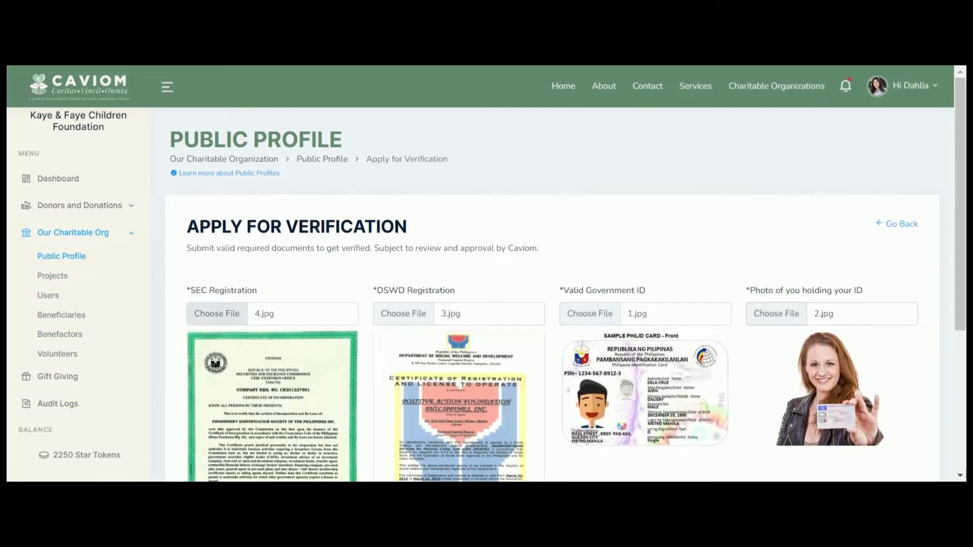
scroll(362, 321, "down", 5)
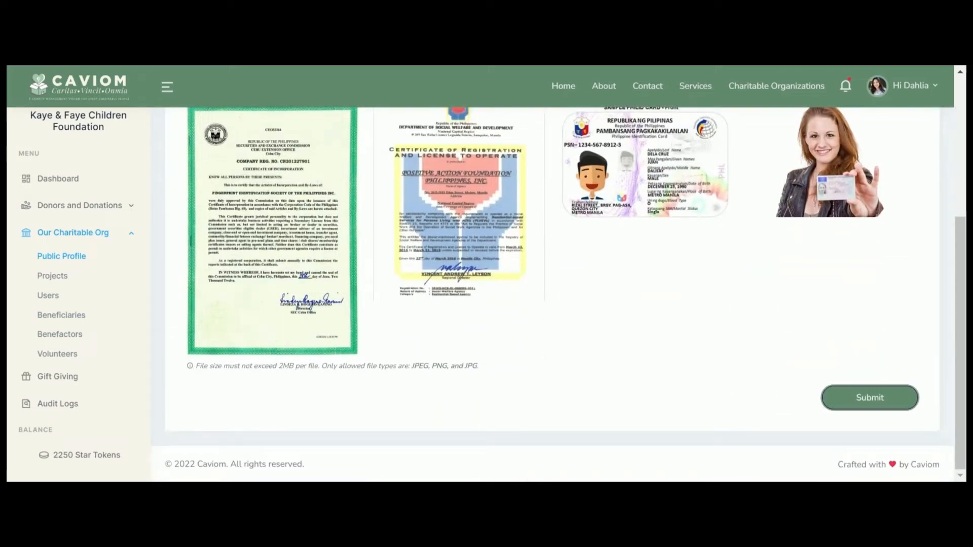
left_click(870, 398)
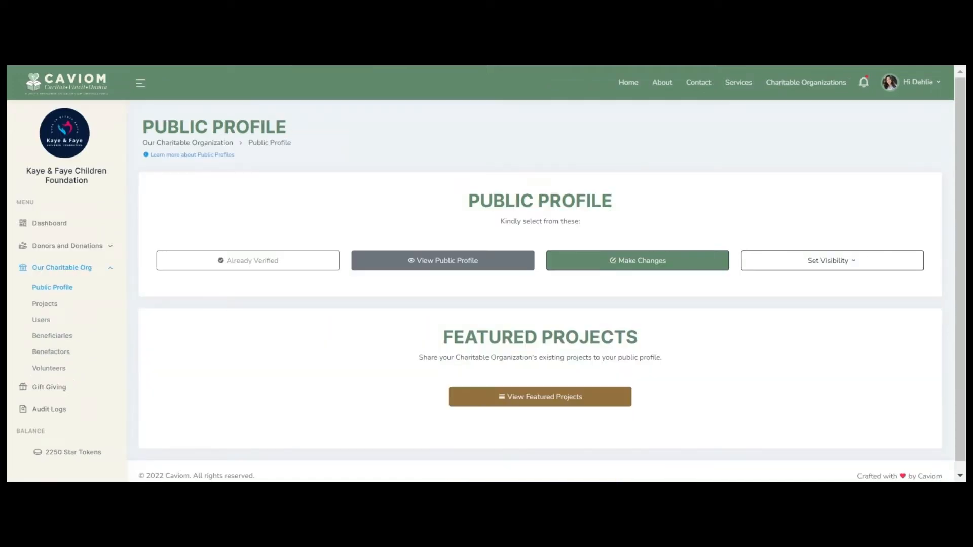
left_click(867, 86)
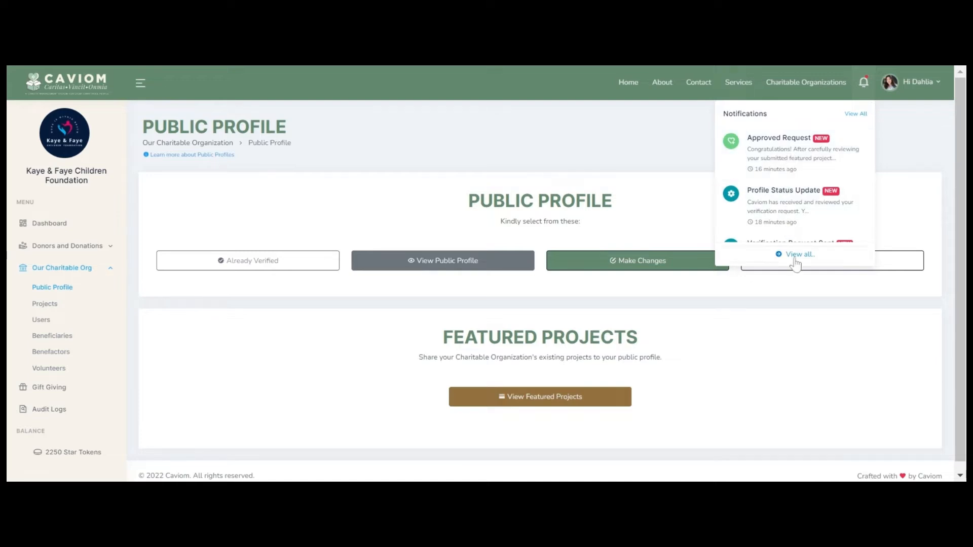
left_click(760, 347)
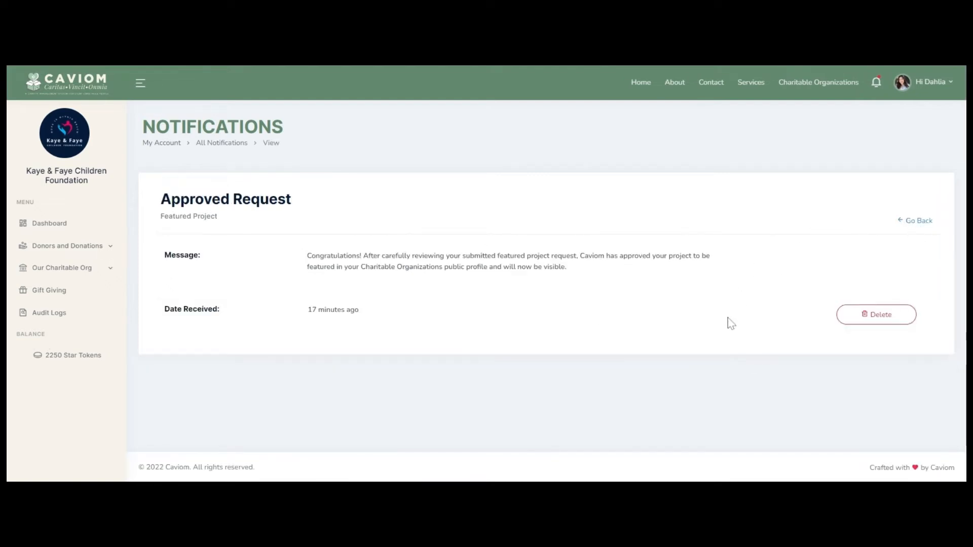
left_click(864, 312)
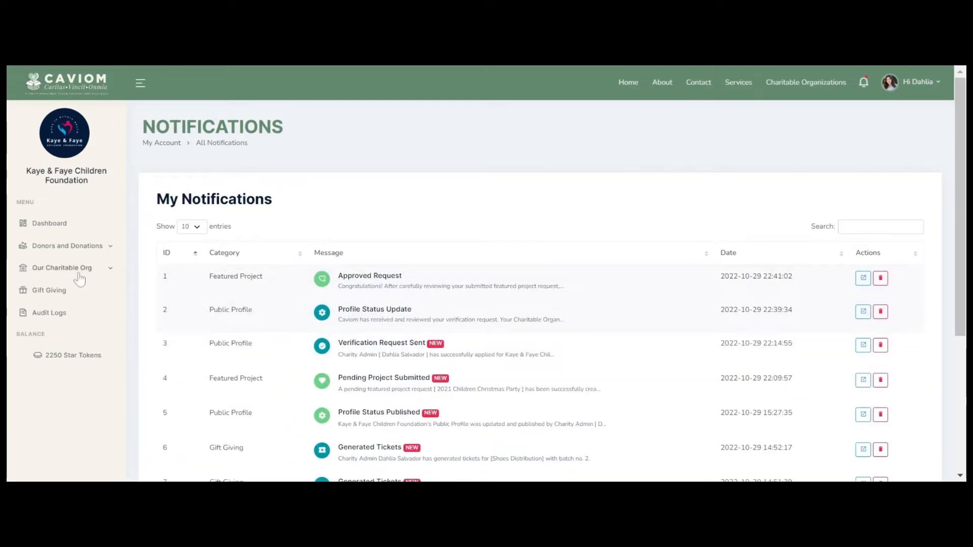
left_click(78, 274)
left_click(54, 288)
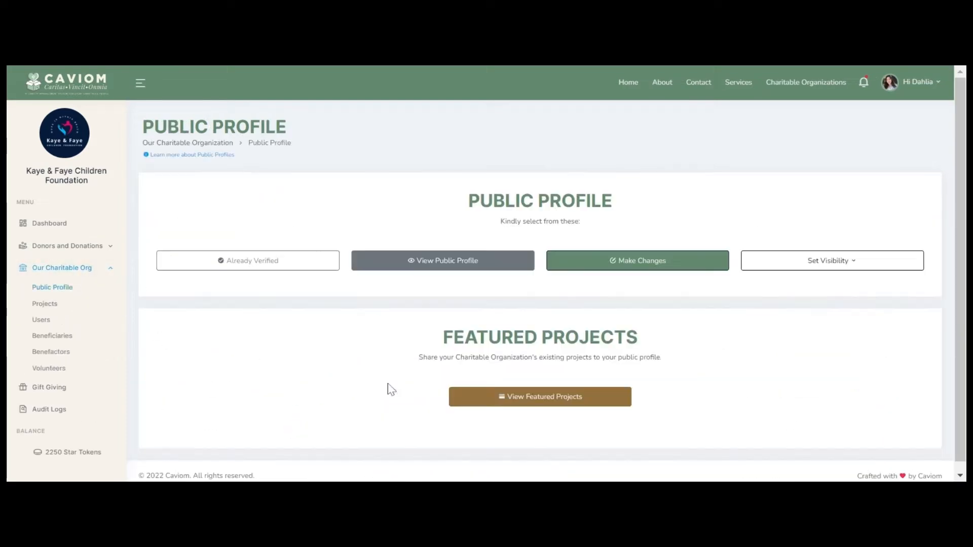
Step: Open the public profile as visitors see it and show its featured projects
left_click(456, 266)
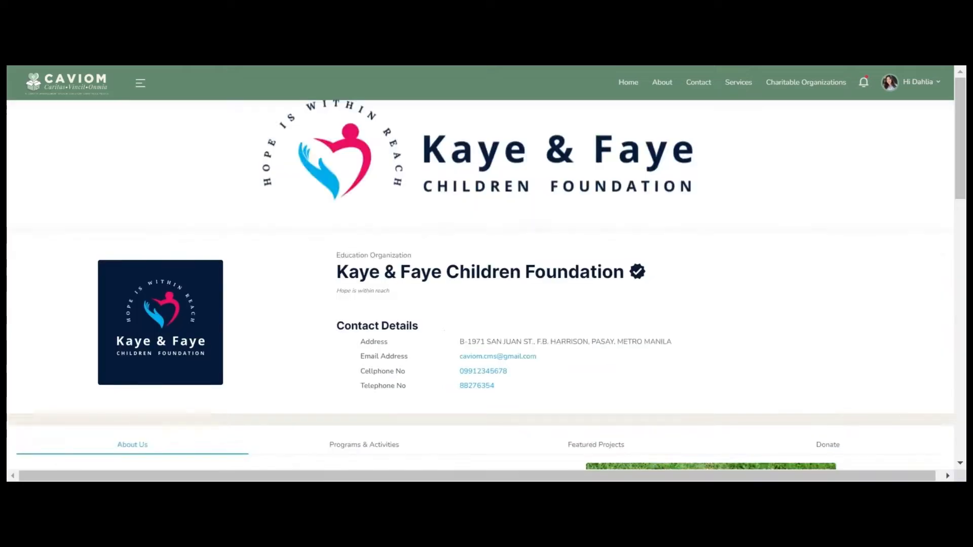
scroll(599, 293, "down", 3)
left_click(599, 294)
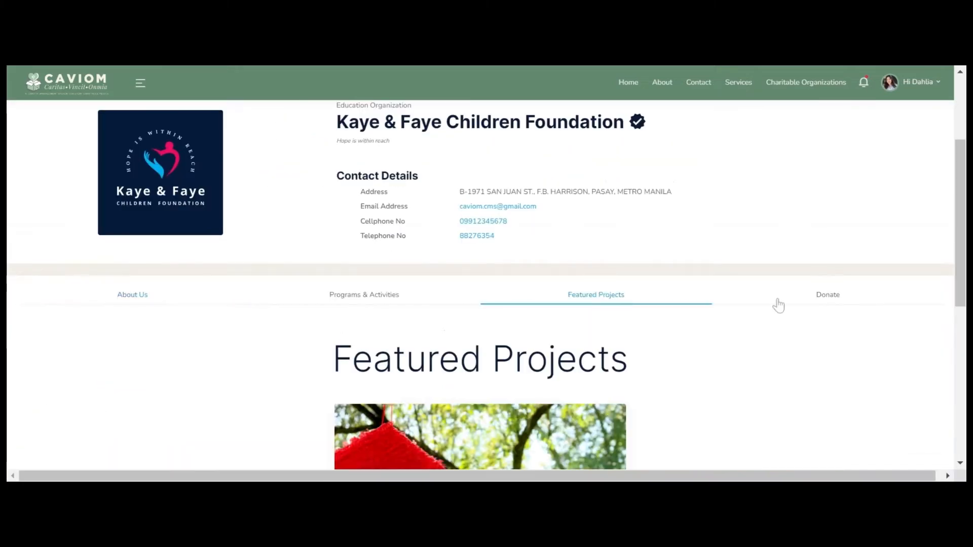
scroll(835, 284, "down", 3)
scroll(835, 284, "down", 3)
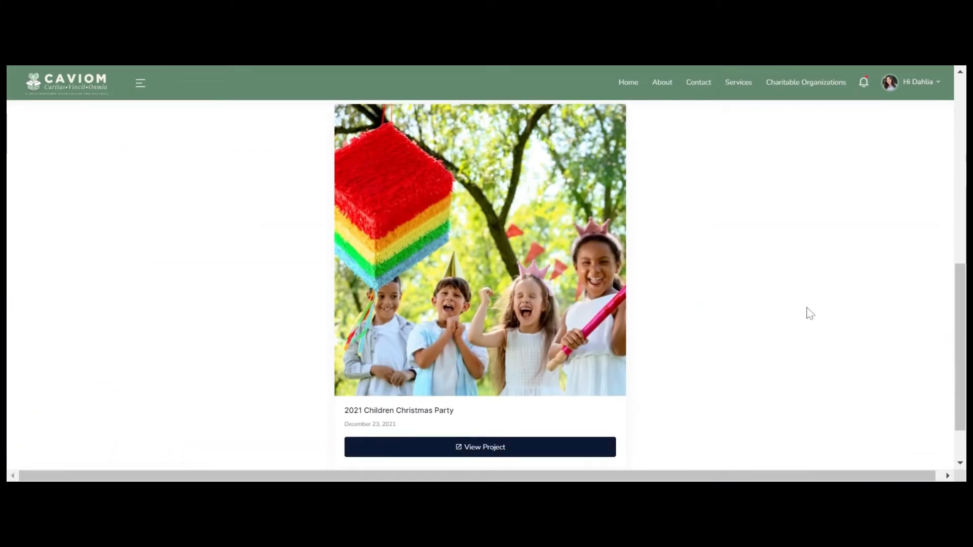
scroll(806, 310, "down", 1)
Step: Open the 2021 Children Christmas Party project page and read through it
left_click(521, 388)
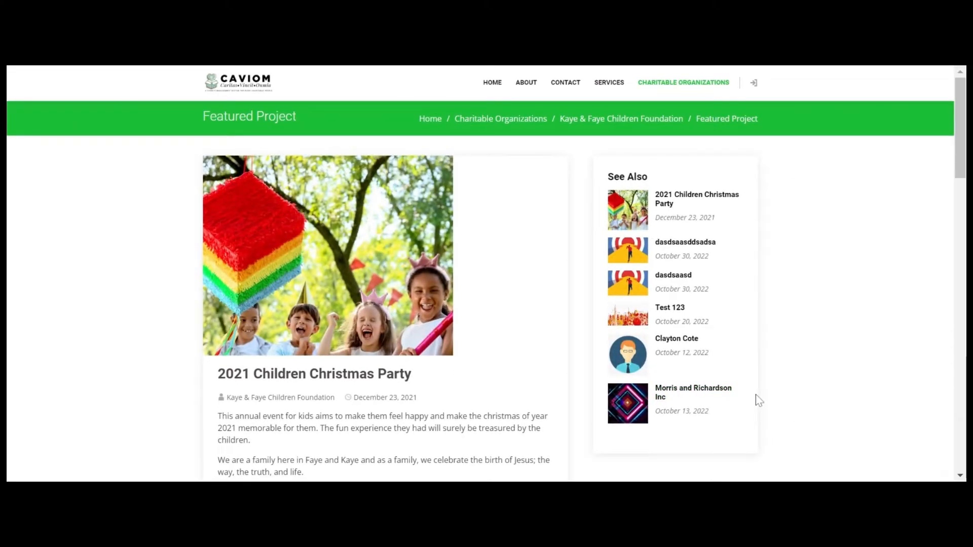
scroll(755, 394, "down", 5)
scroll(755, 394, "down", 4)
scroll(756, 395, "down", 10)
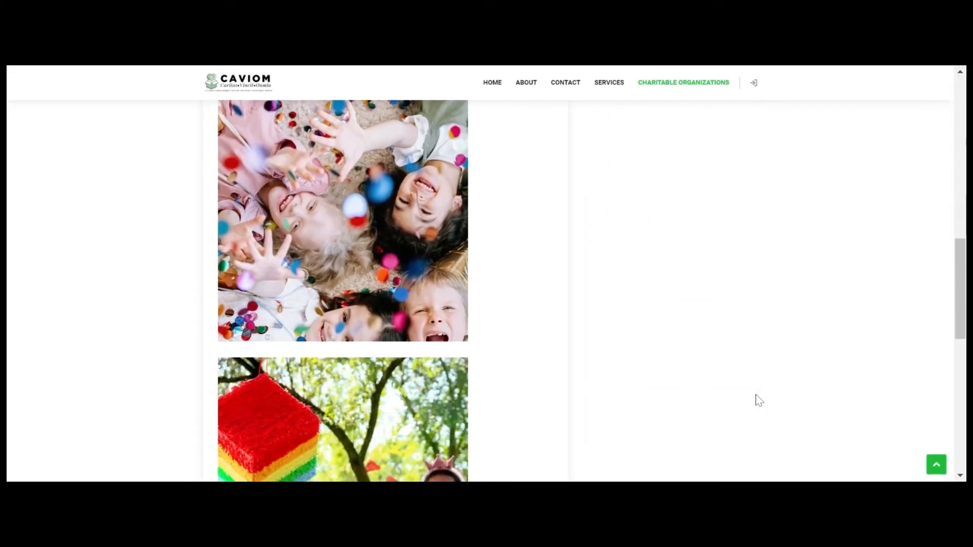
scroll(757, 396, "down", 3)
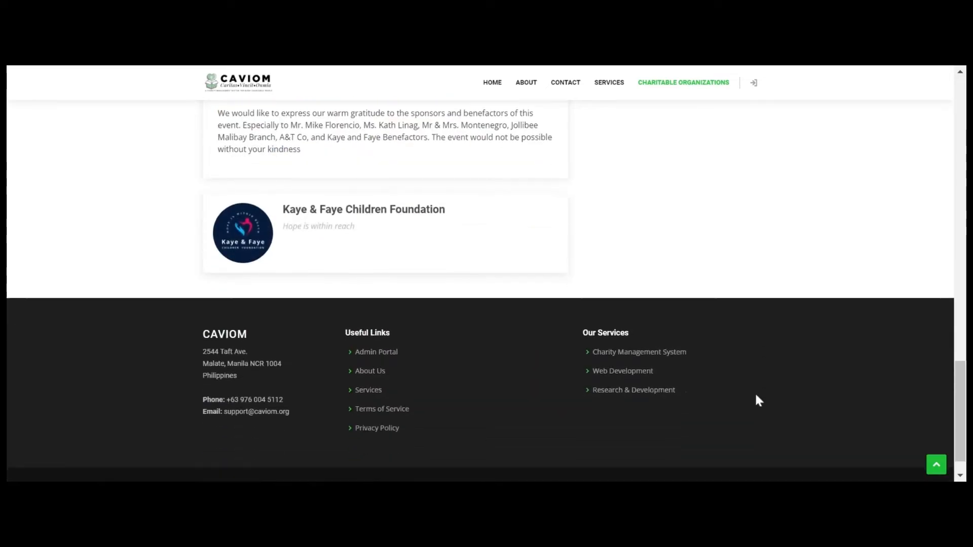
left_click(936, 465)
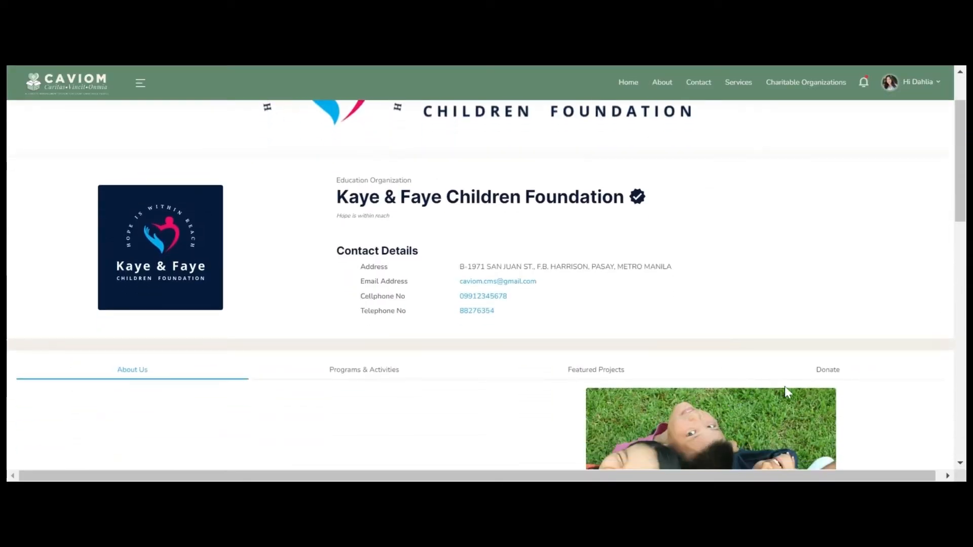
Step: Review the foundation's donation details and form, then return to the Caviom home page
left_click(828, 371)
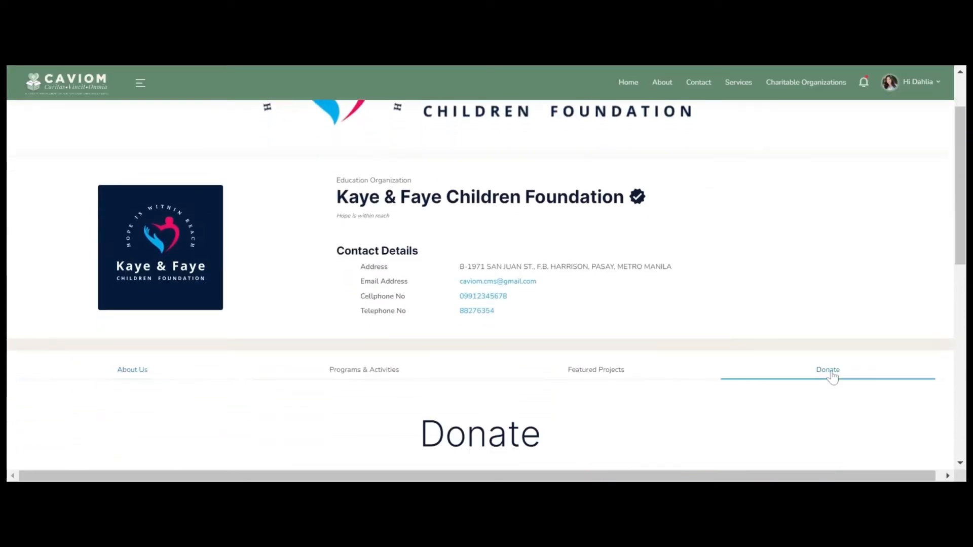
scroll(829, 374, "down", 4)
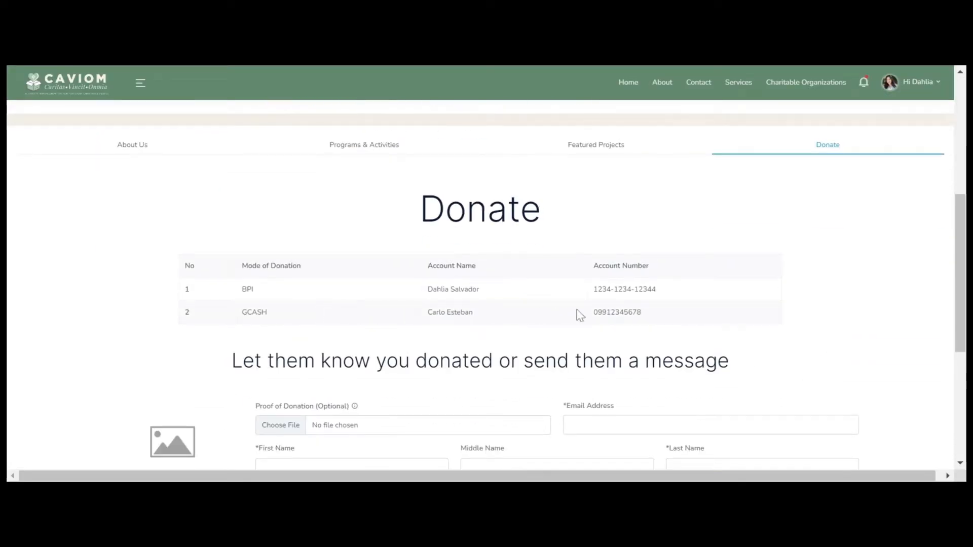
scroll(704, 329, "down", 2)
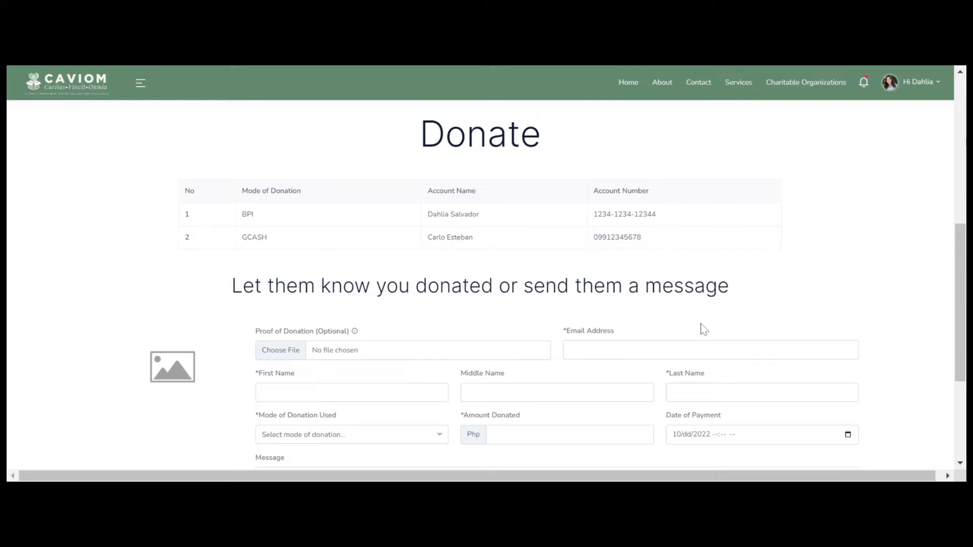
left_click(52, 78)
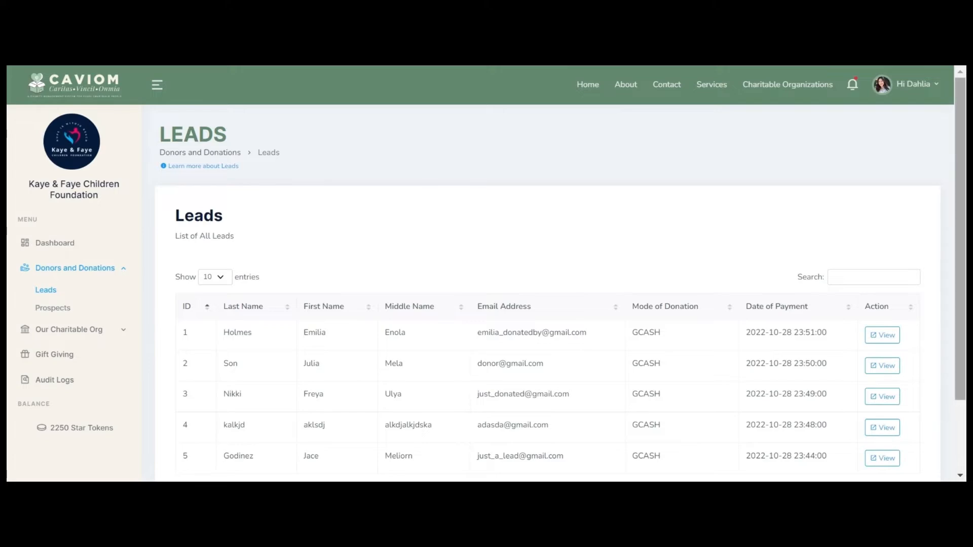
left_click(203, 167)
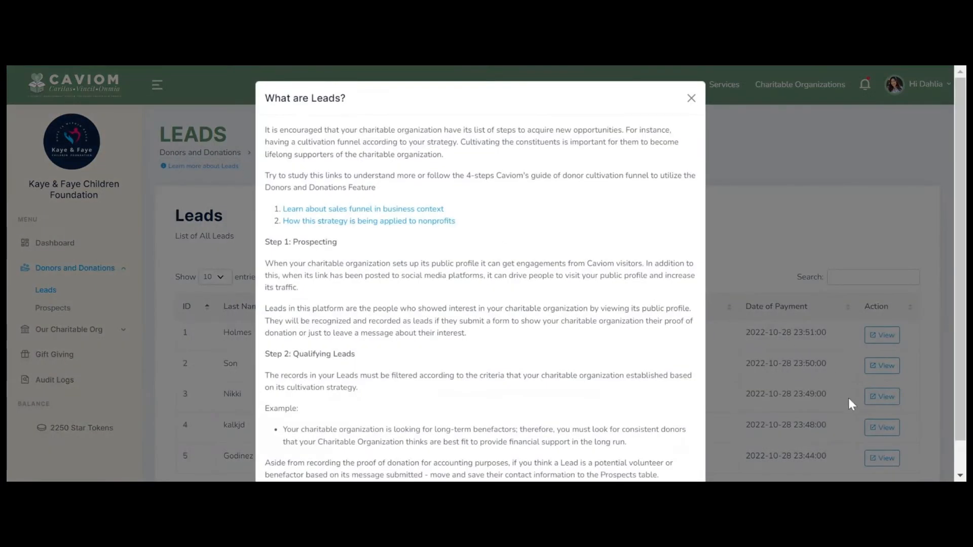
key("ctrl+minus")
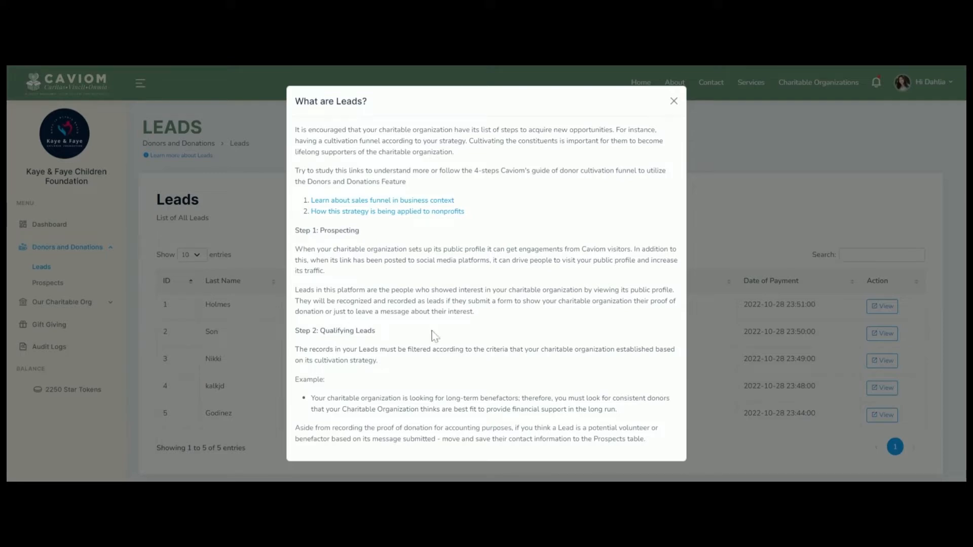
left_click(674, 101)
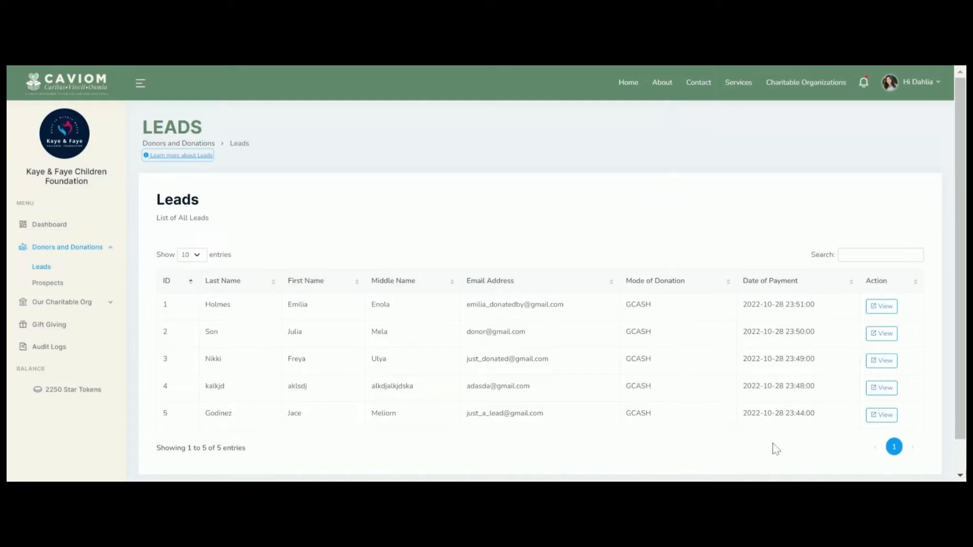
Step: Check the first lead's proof-of-payment image and add it to prospects
left_click(882, 306)
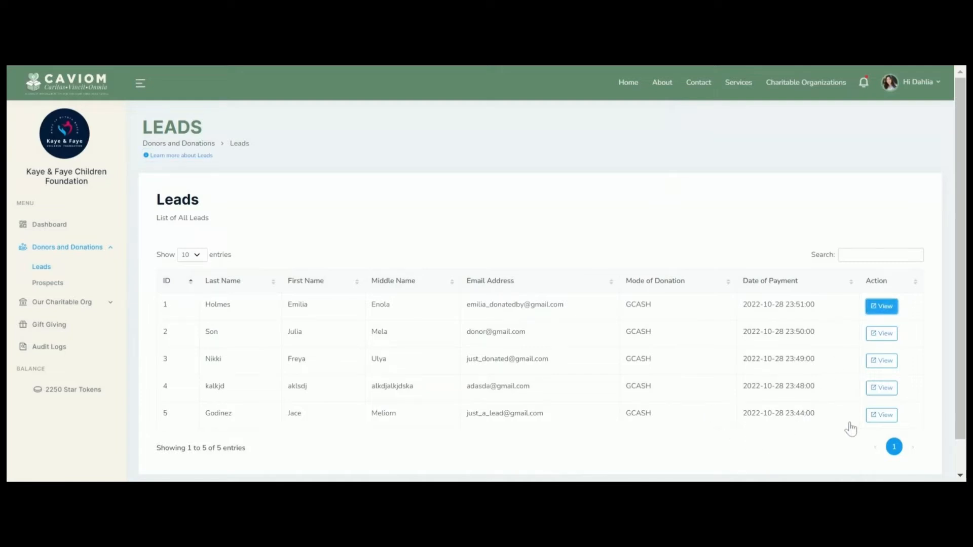
left_click_drag(960, 300, 960, 402)
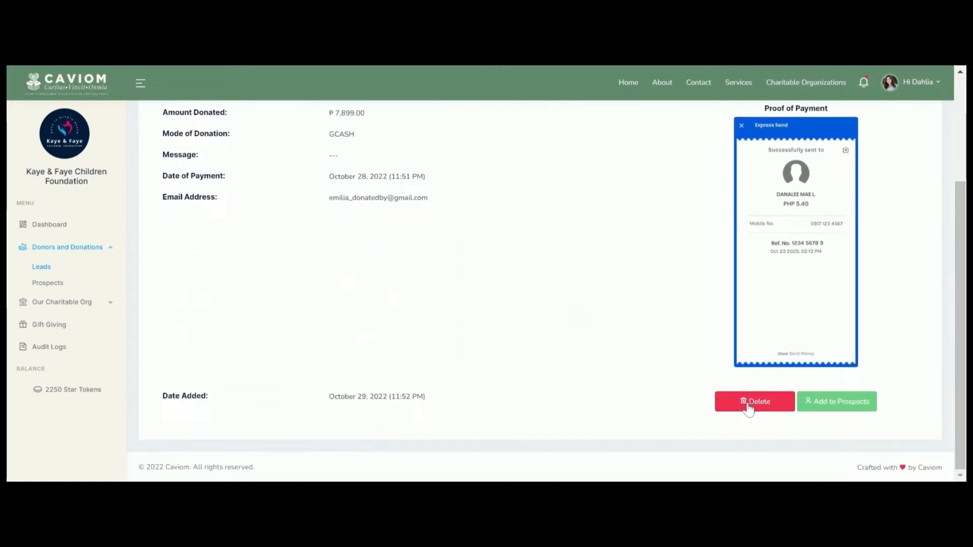
left_click(781, 251)
left_click(783, 235)
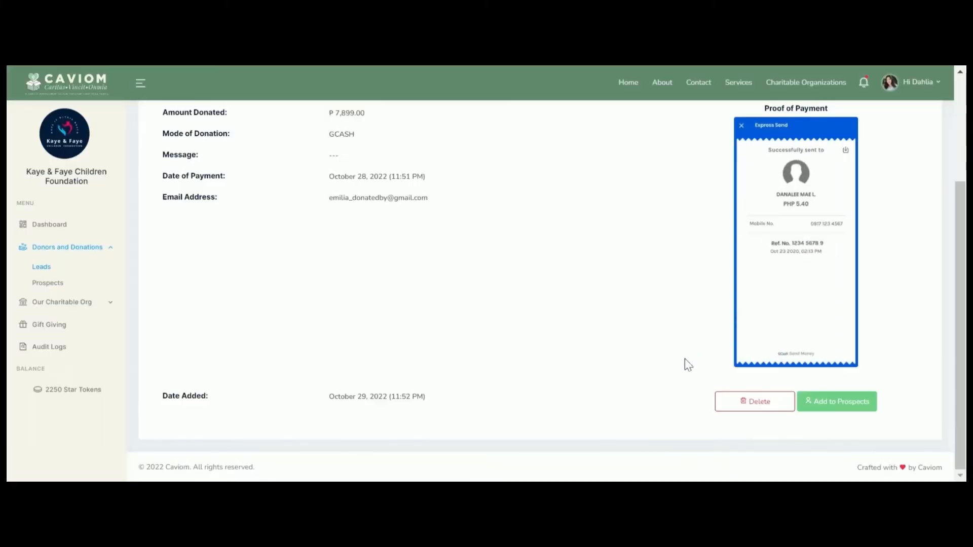
left_click(835, 403)
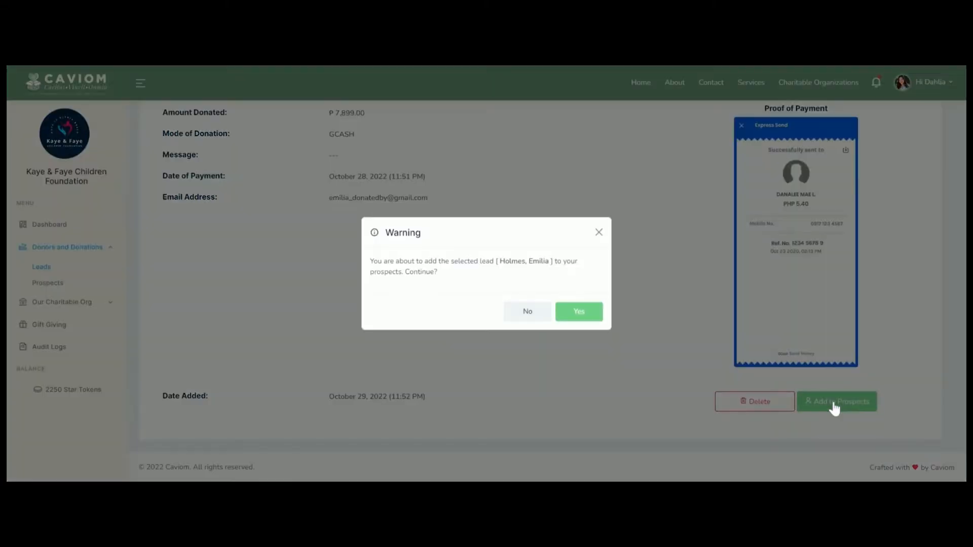
left_click(580, 313)
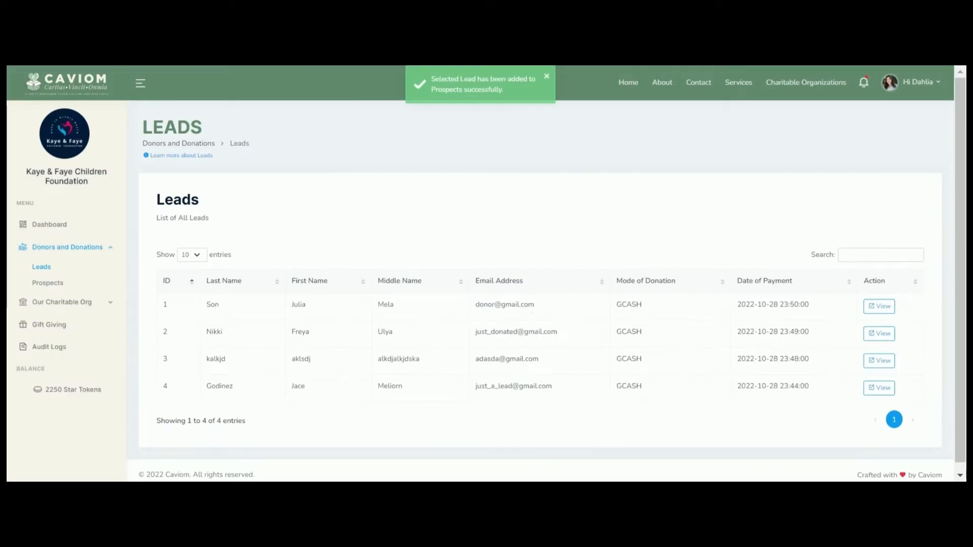
Step: Delete the next lead, then add the following lead to prospects
left_click(879, 307)
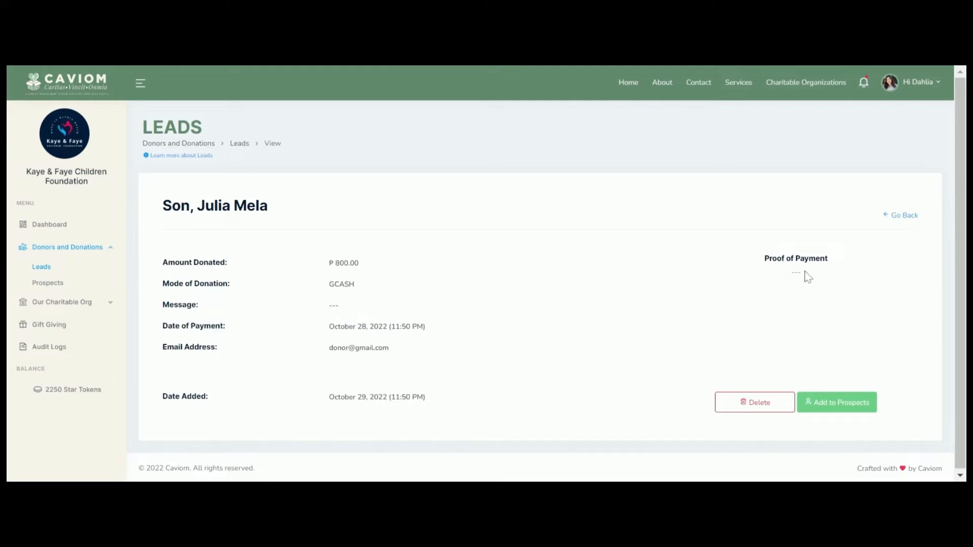
left_click(743, 403)
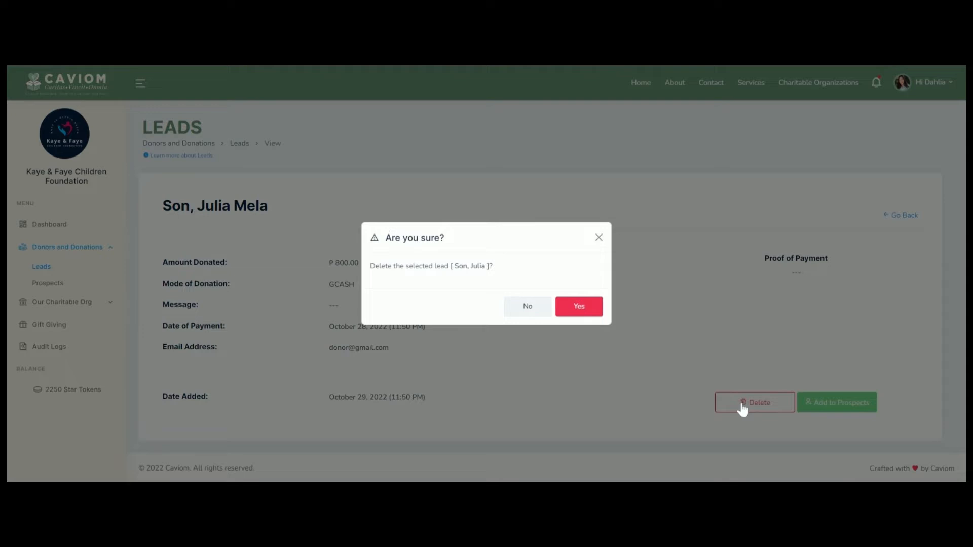
left_click(583, 308)
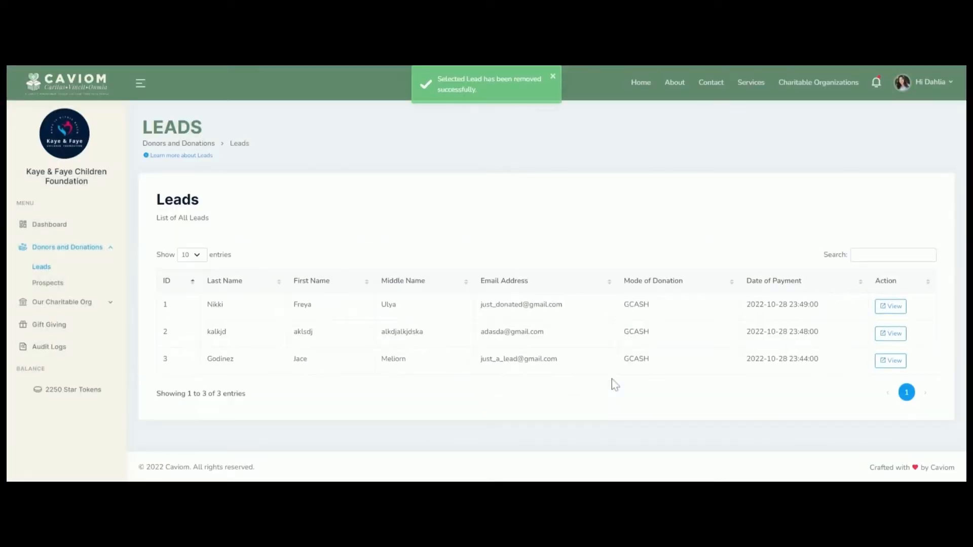
left_click(891, 306)
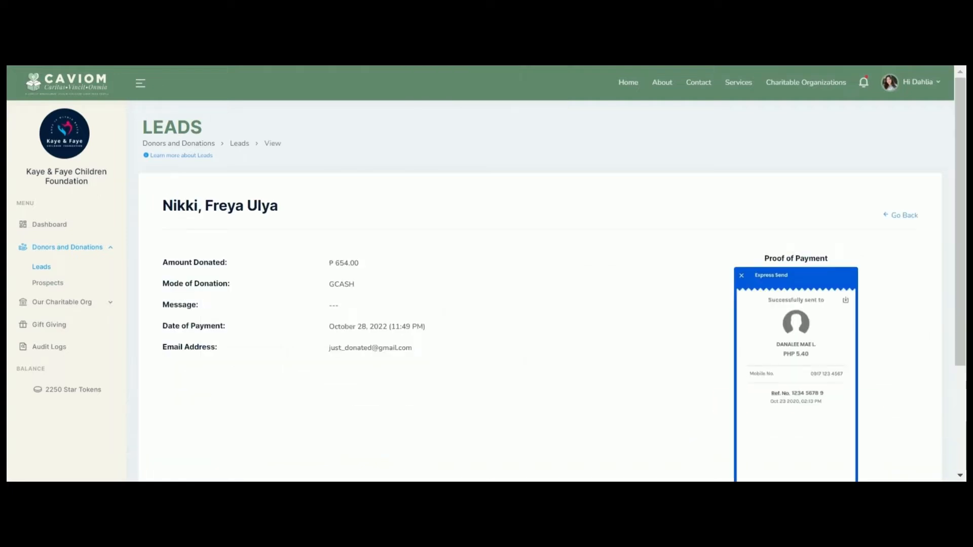
scroll(688, 421, "down", 3)
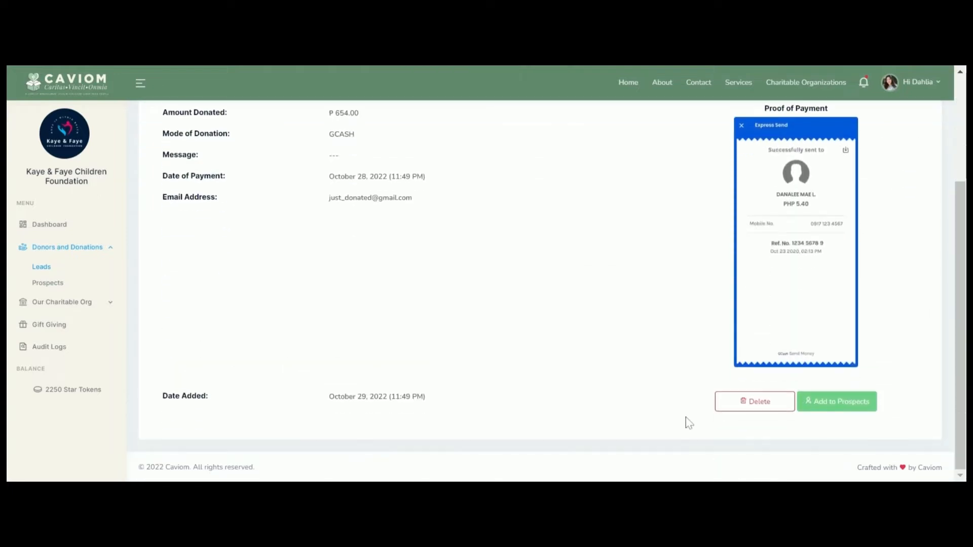
left_click(843, 407)
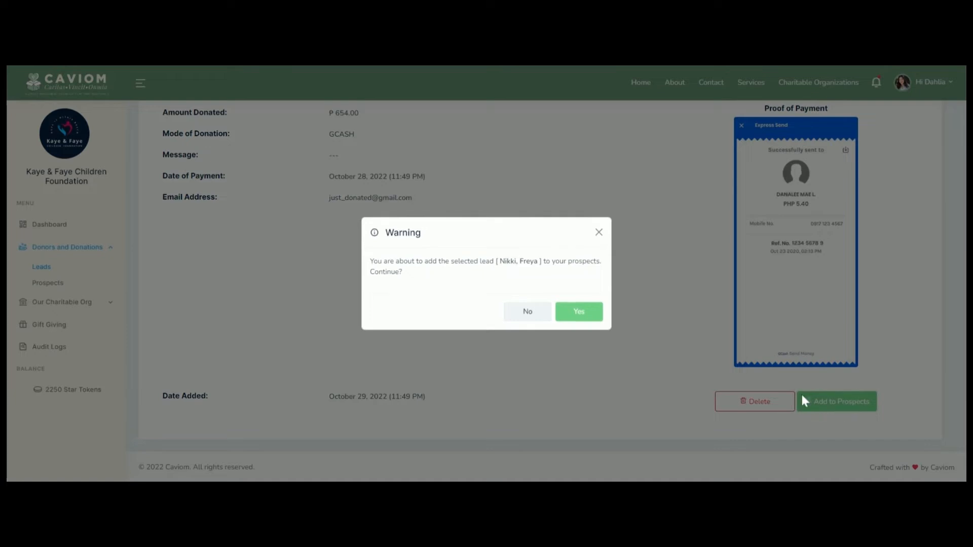
left_click(578, 311)
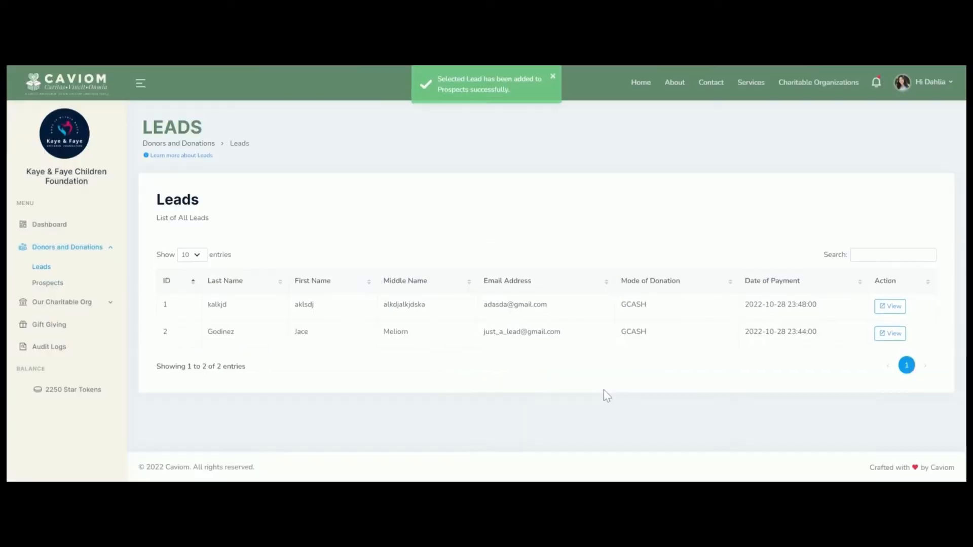
Step: Delete the spam-looking lead
left_click(890, 306)
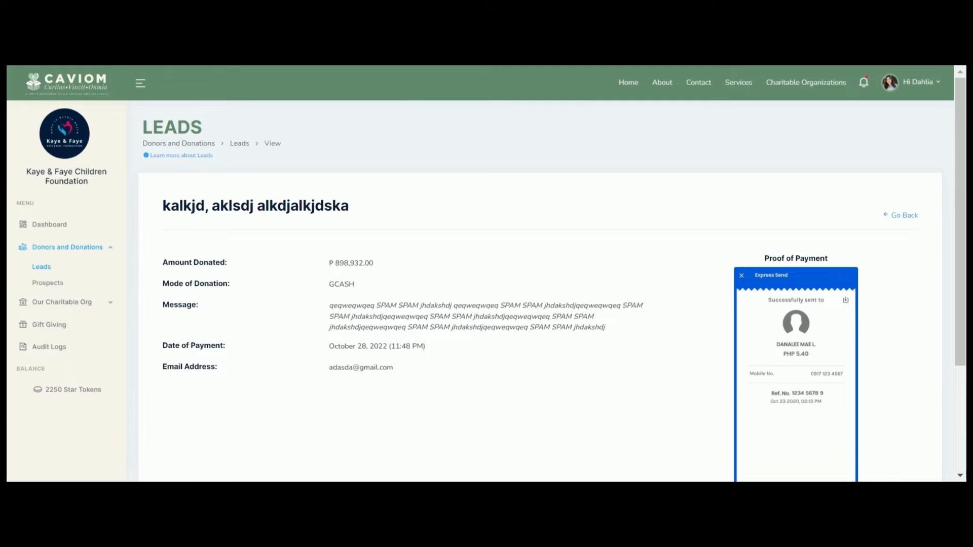
left_click_drag(328, 263, 381, 263)
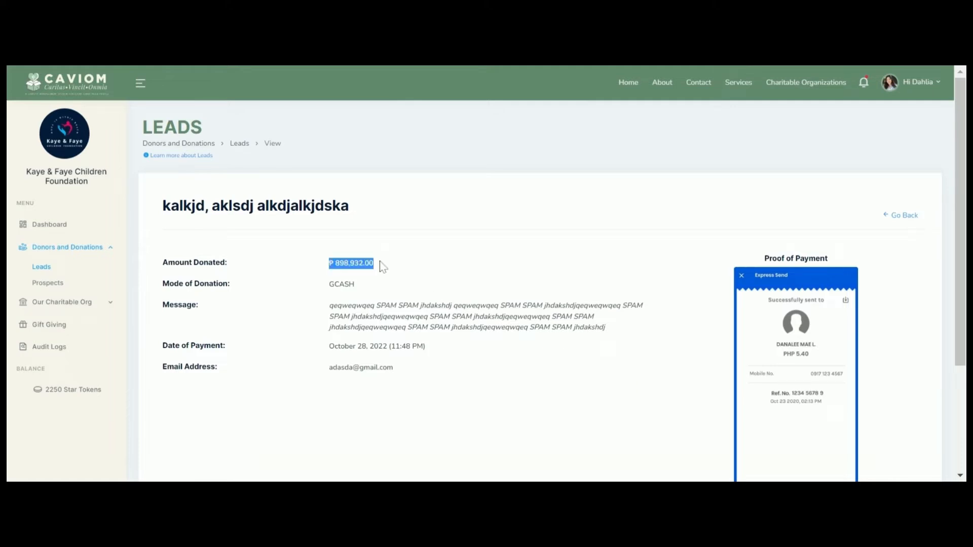
left_click(606, 395)
scroll(613, 398, "down", 3)
left_click(741, 405)
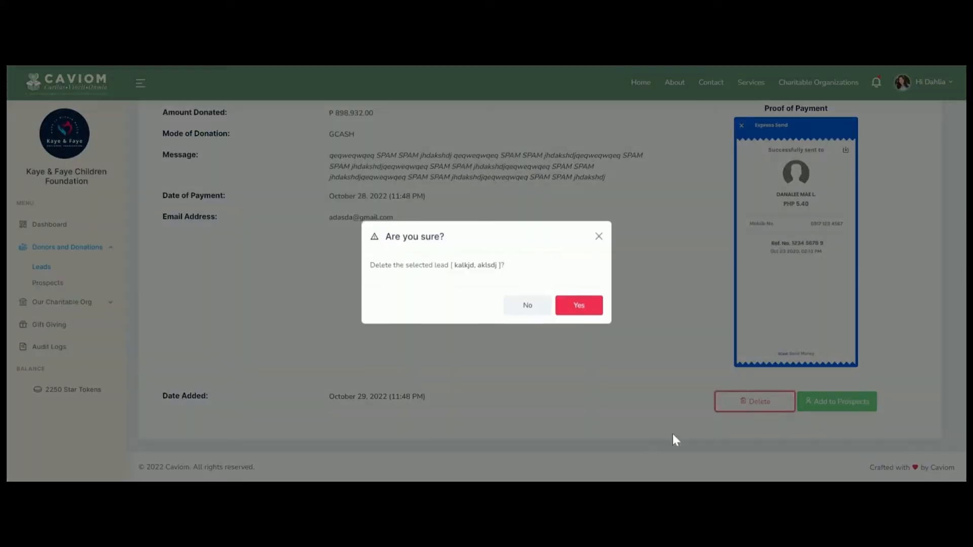
left_click(585, 308)
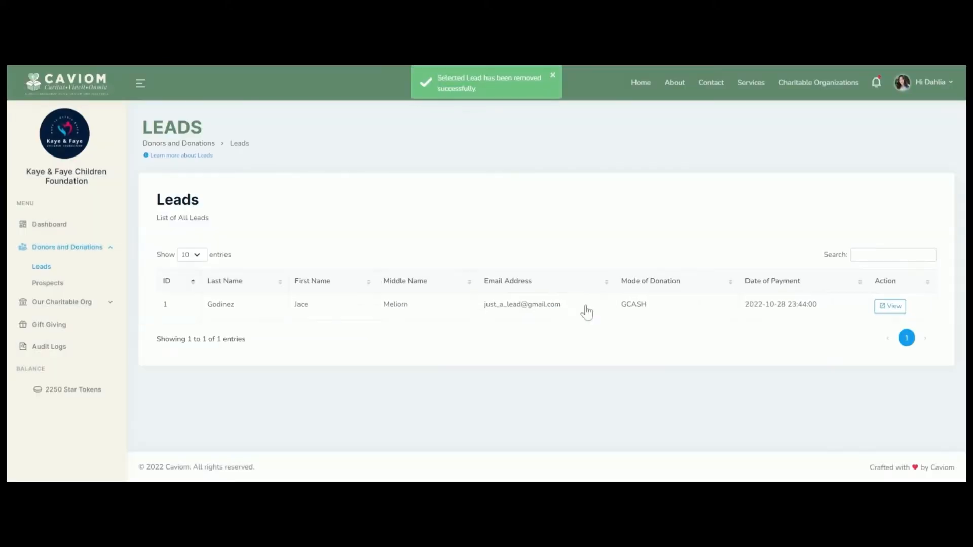
Step: Add the lead asking about the Christmas party to prospects and open the prospects list
left_click(890, 307)
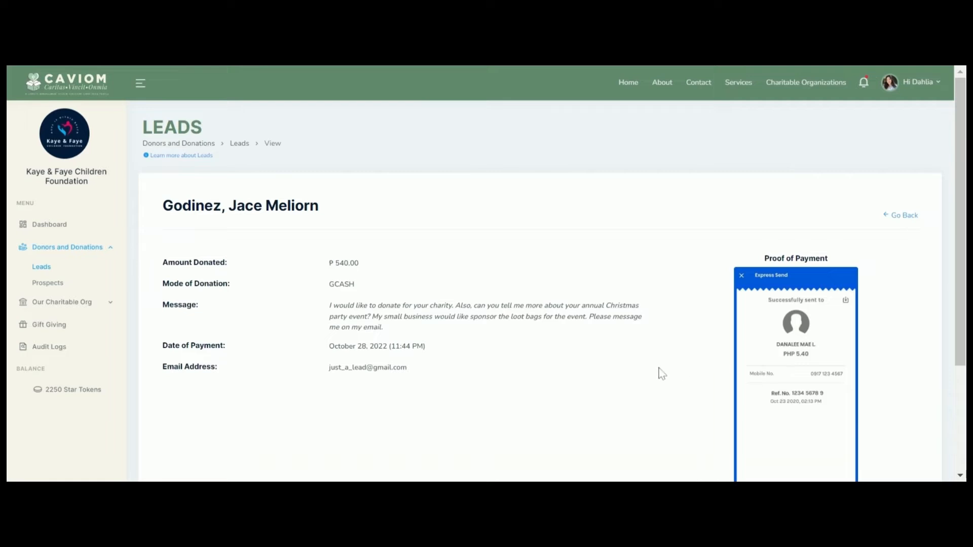
left_click_drag(455, 306, 425, 316)
left_click(623, 408)
scroll(661, 437, "down", 3)
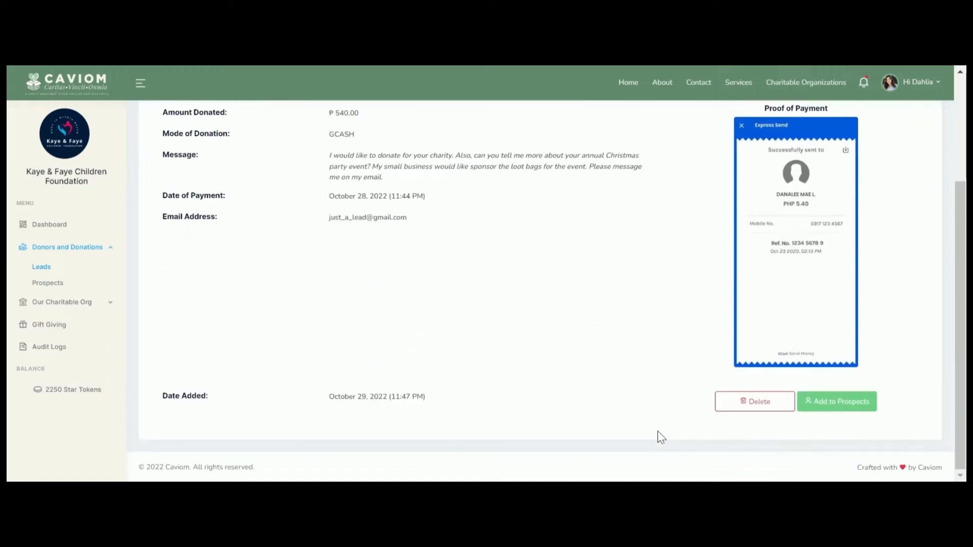
scroll(616, 396, "up", 3)
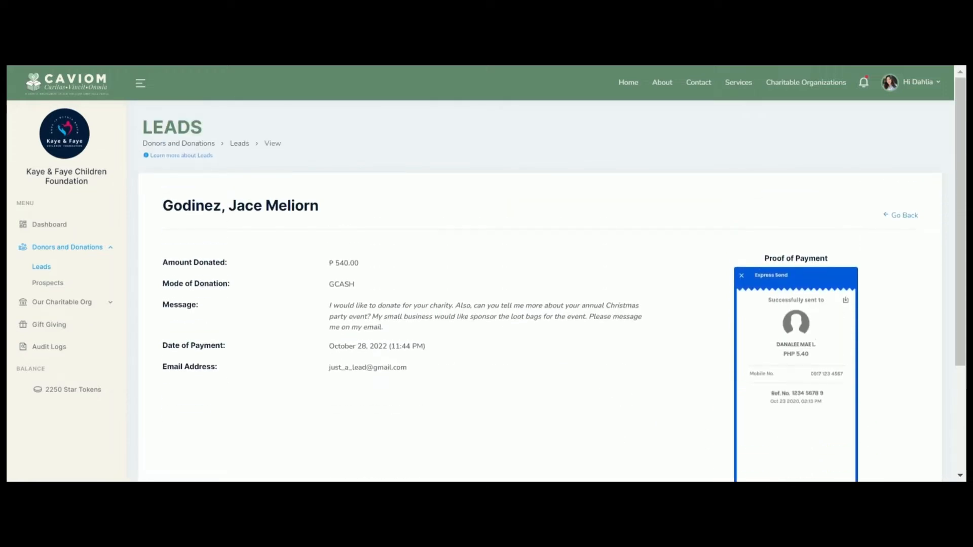
left_click_drag(459, 306, 456, 364)
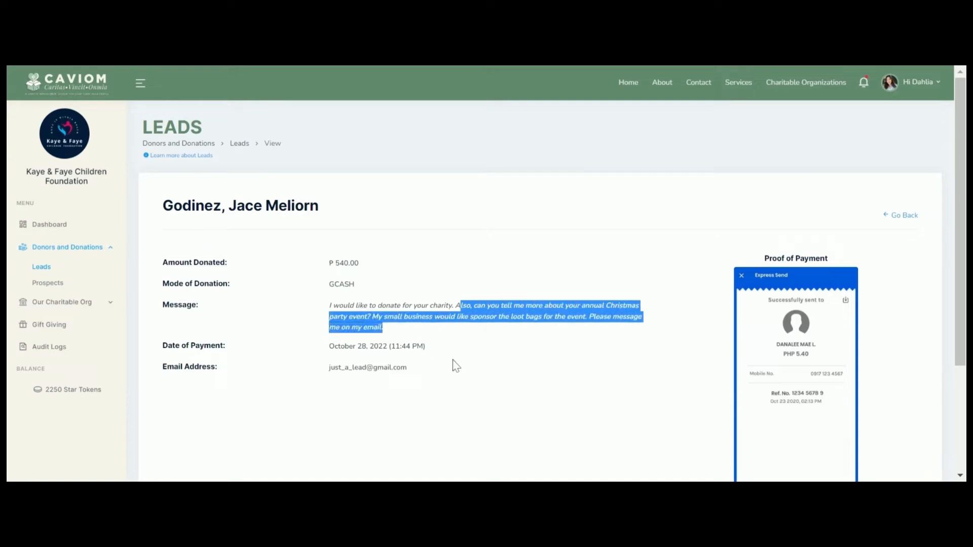
scroll(608, 421, "down", 3)
left_click(641, 398)
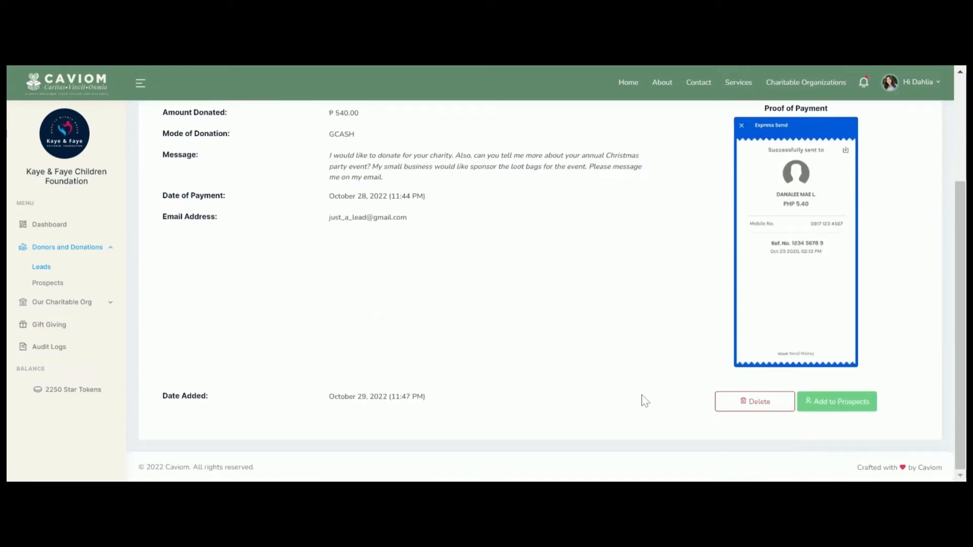
left_click(849, 402)
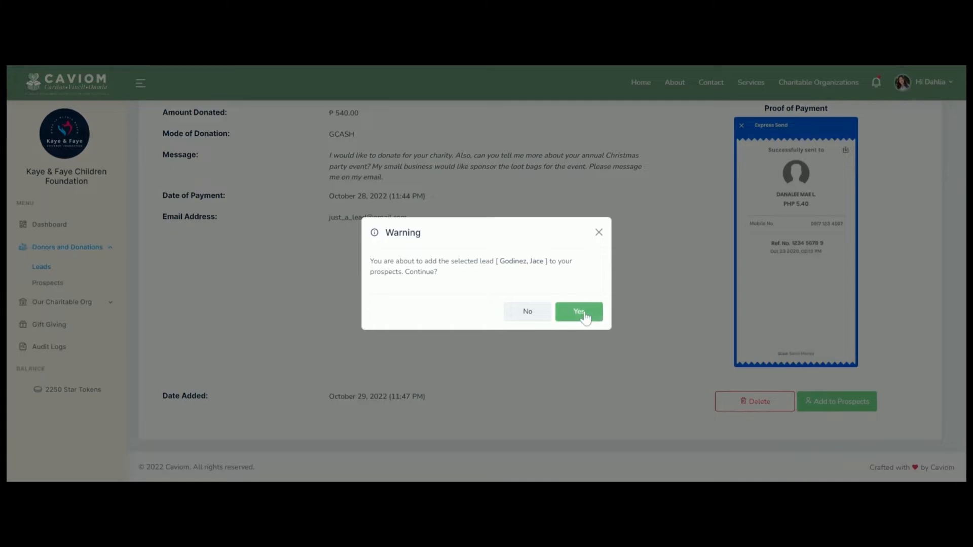
left_click(583, 312)
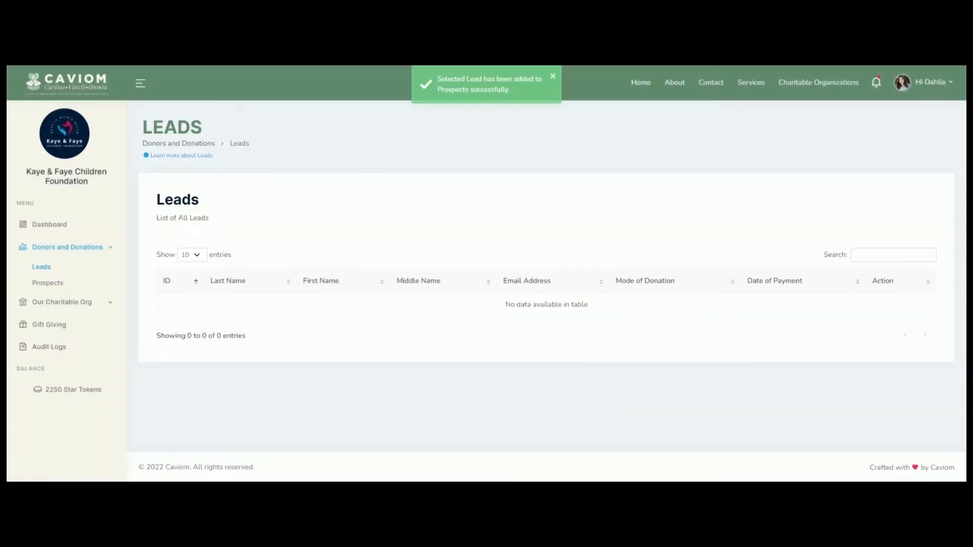
left_click(60, 285)
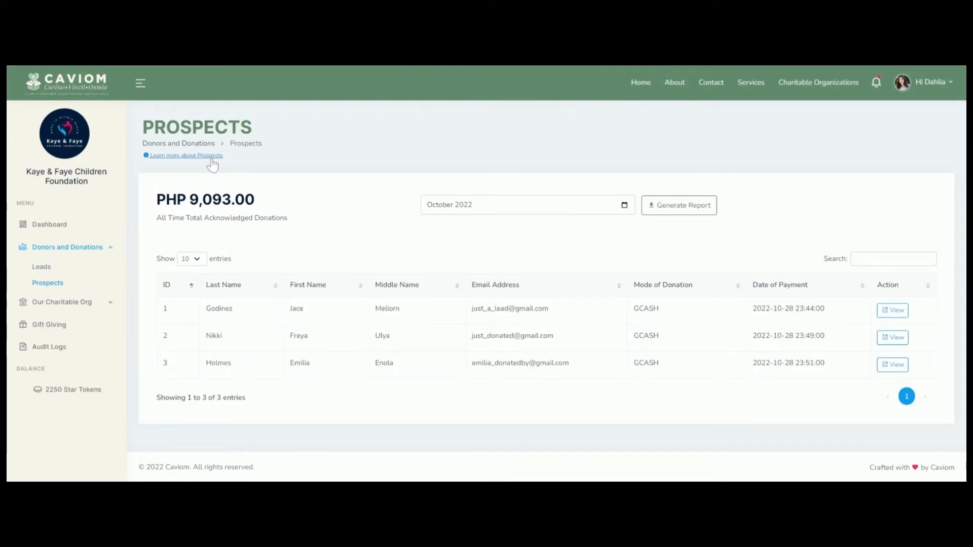
Step: Read the prospects explanation, then start a remark in the prospect's Remarks field
left_click(208, 156)
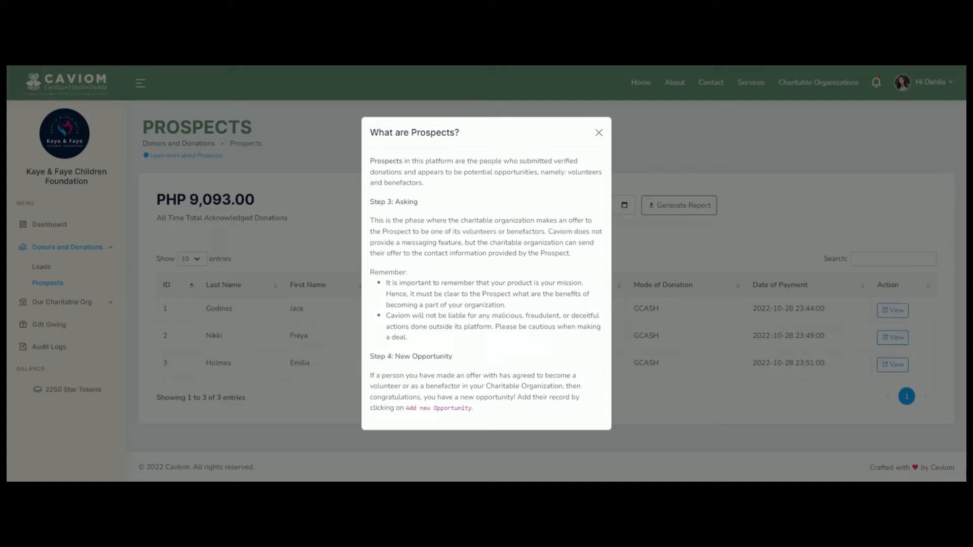
left_click(599, 133)
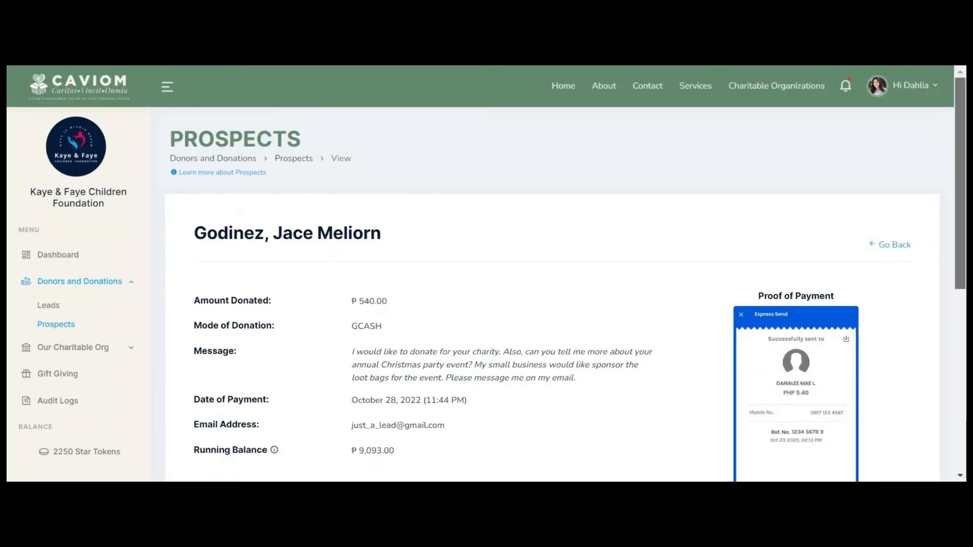
scroll(558, 304, "down", 3)
scroll(558, 304, "down", 2)
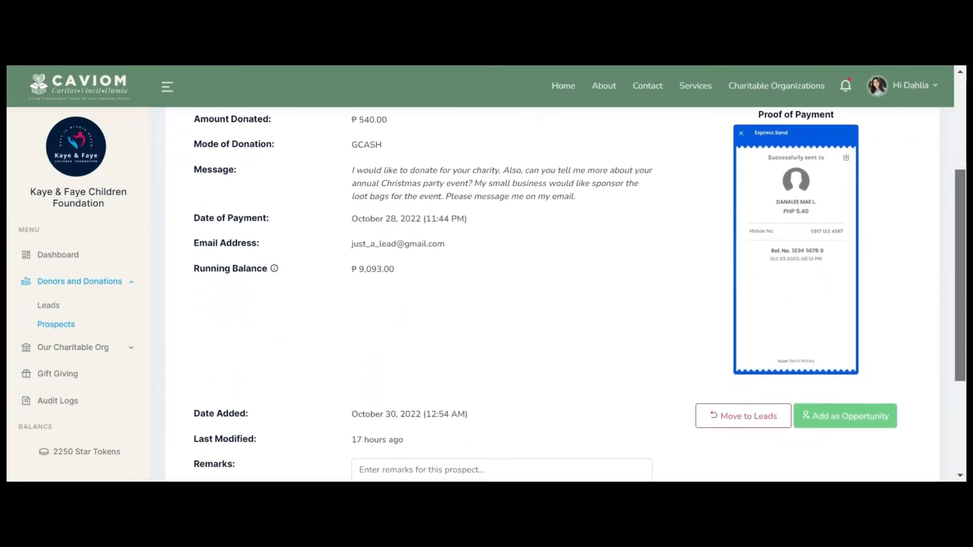
scroll(558, 304, "down", 3)
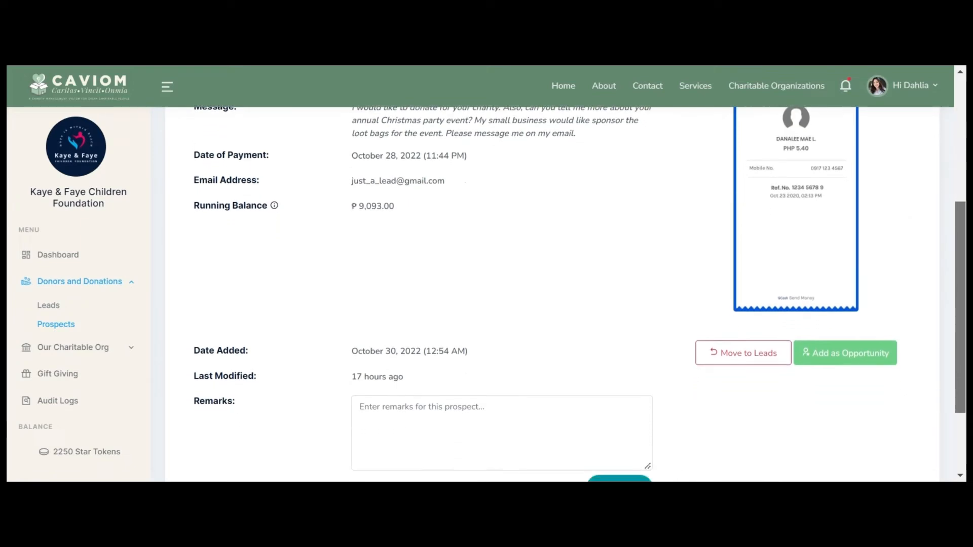
left_click(361, 328)
type("POten")
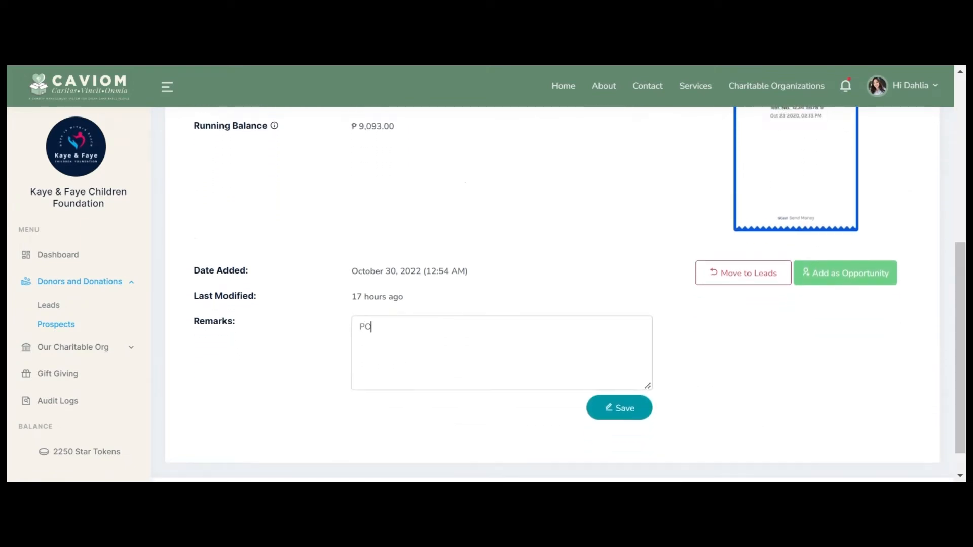
key("BackSpace")
key("BackSpace")
key("BackSpace")
key("BackSpace")
key("BackSpace")
Step: Scroll through the drafted Sponsorship Proposal email for the Faye & Kaye Christmas Party 2022
scroll(558, 304, "down", 1)
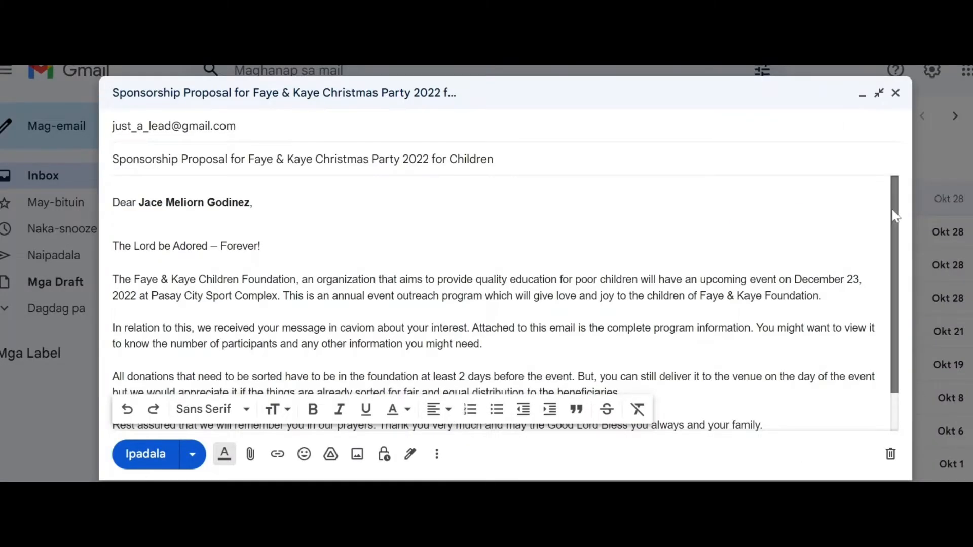
scroll(903, 227, "down", 1)
scroll(903, 226, "down", 1)
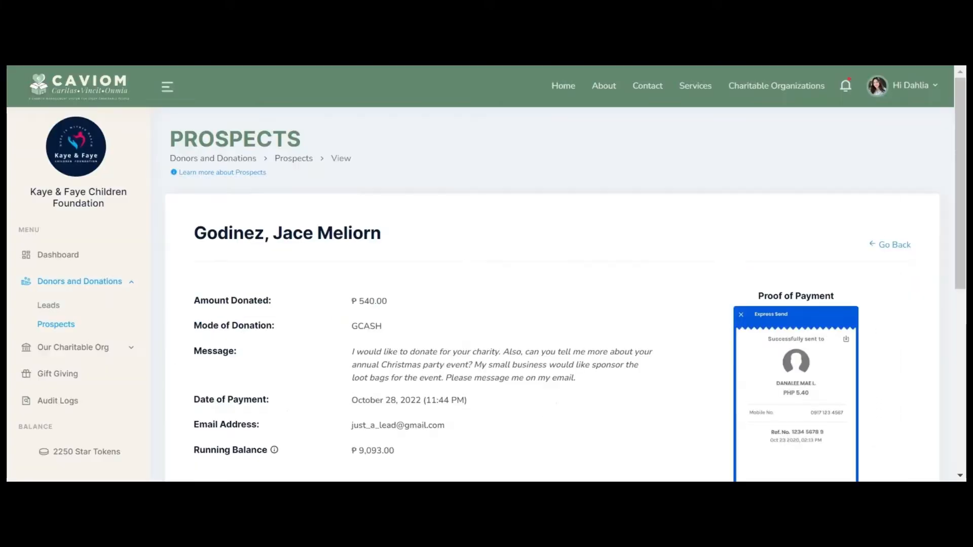
scroll(901, 272, "down", 6)
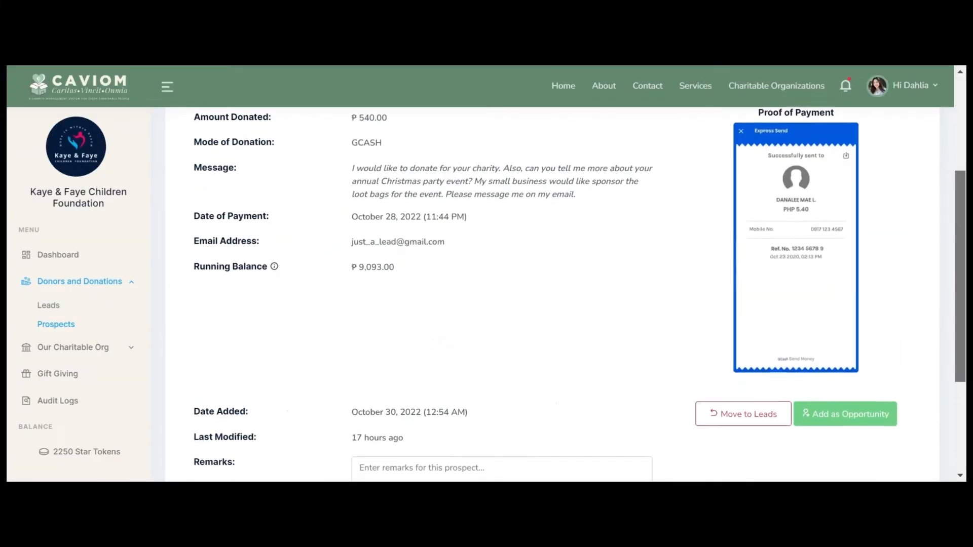
Step: Save the remark 'Potential sponsor/benefactor. Already send an email.' on the prospect
scroll(557, 274, "down", 1)
type("Poten")
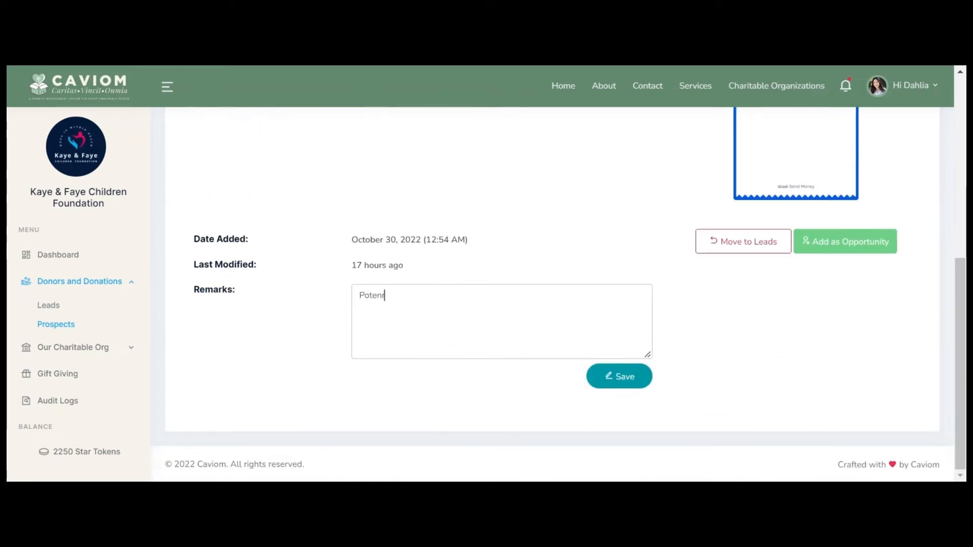
type("tial sponsor/benefactor. Already send an email.")
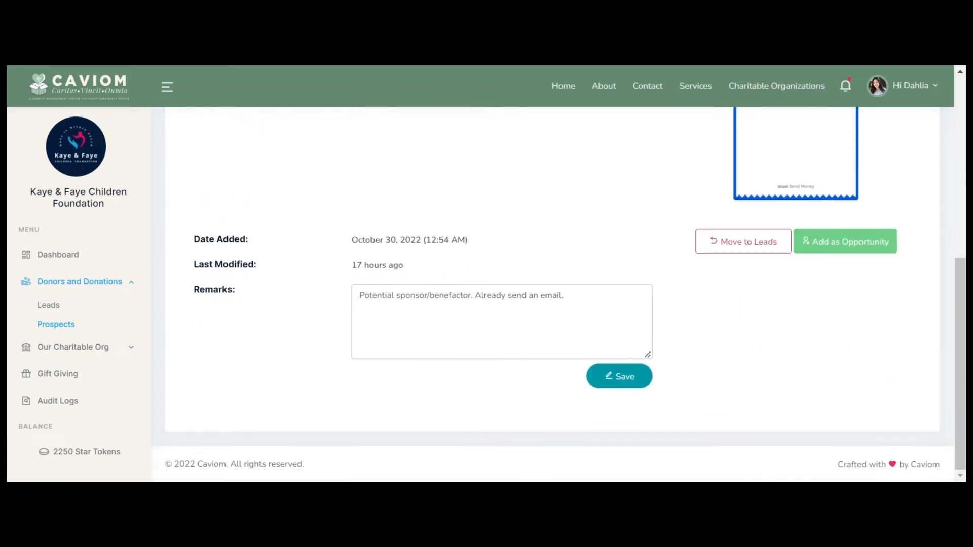
left_click(621, 384)
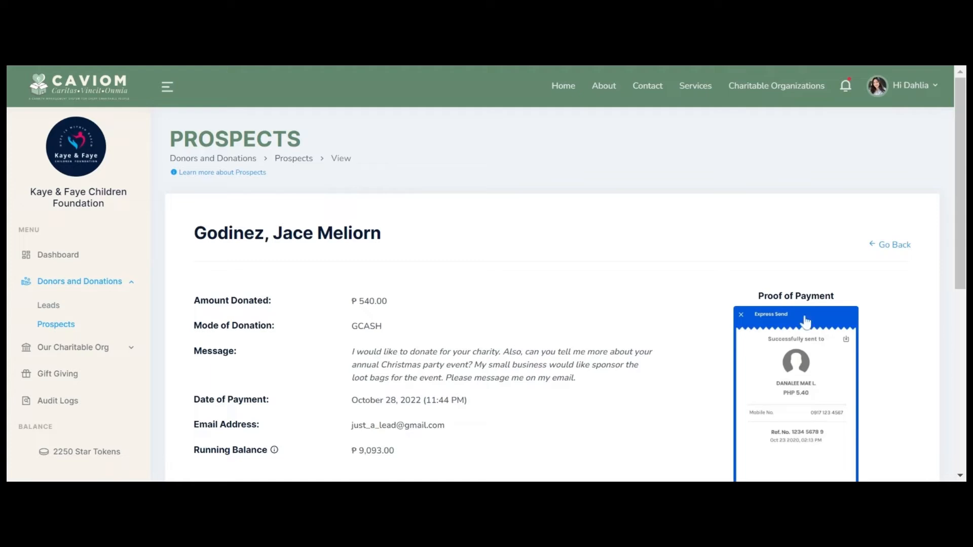
Step: Convert the prospect into a Christmas Party 2022 Loot Bag Sponsor benefactor and open its details
scroll(850, 270, "down", 5)
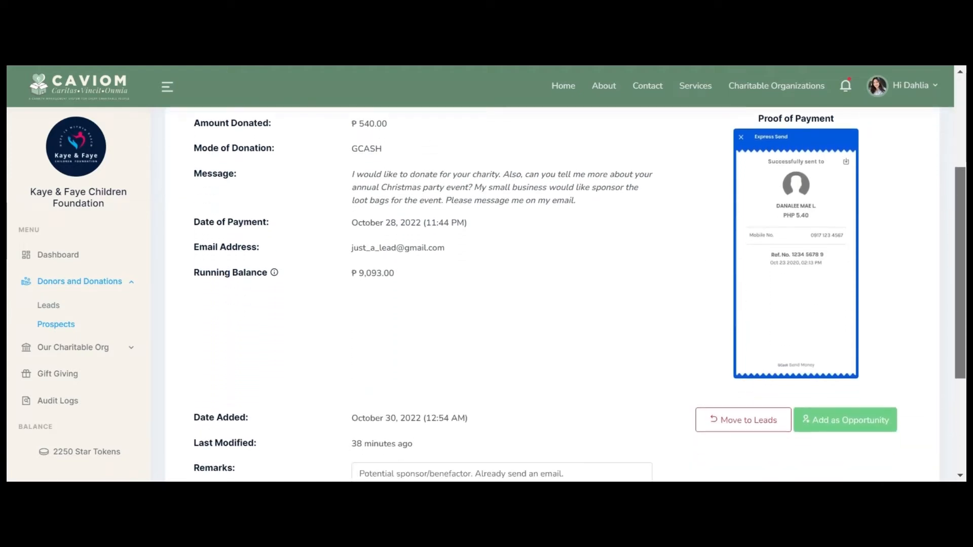
left_click(846, 242)
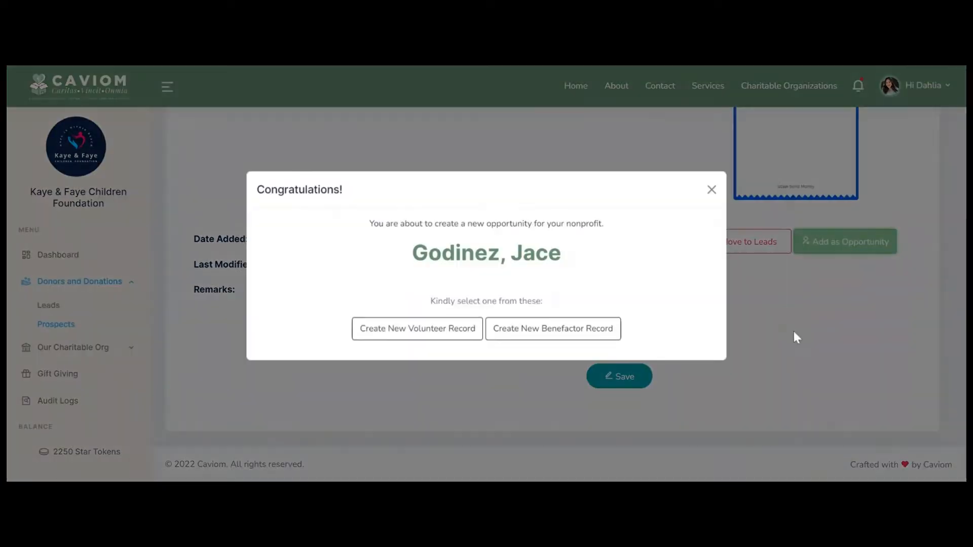
left_click(567, 346)
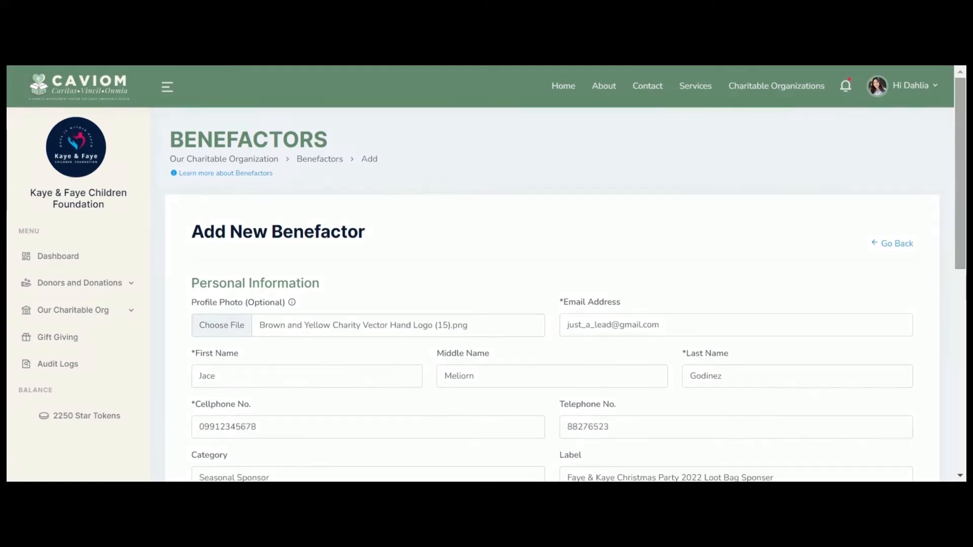
scroll(566, 284, "down", 3)
scroll(566, 284, "down", 5)
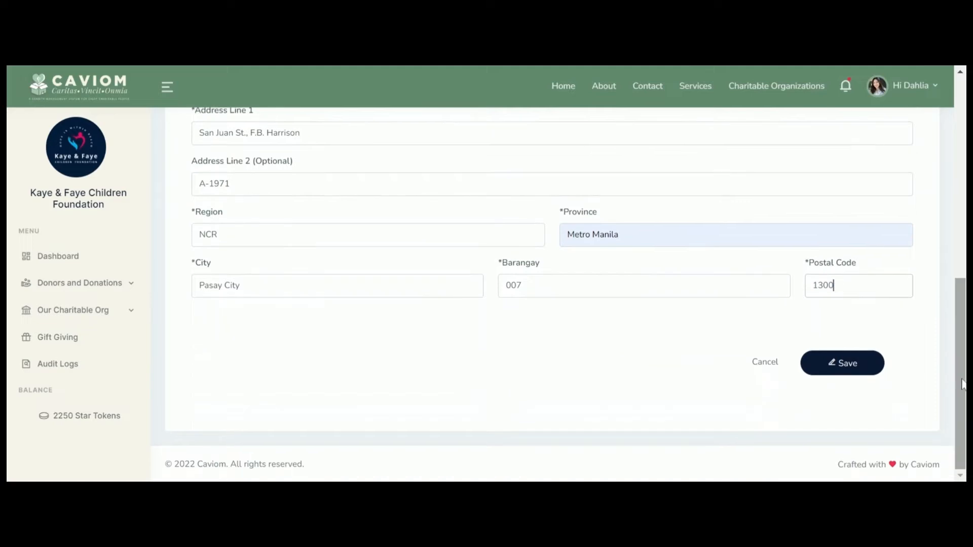
left_click(868, 377)
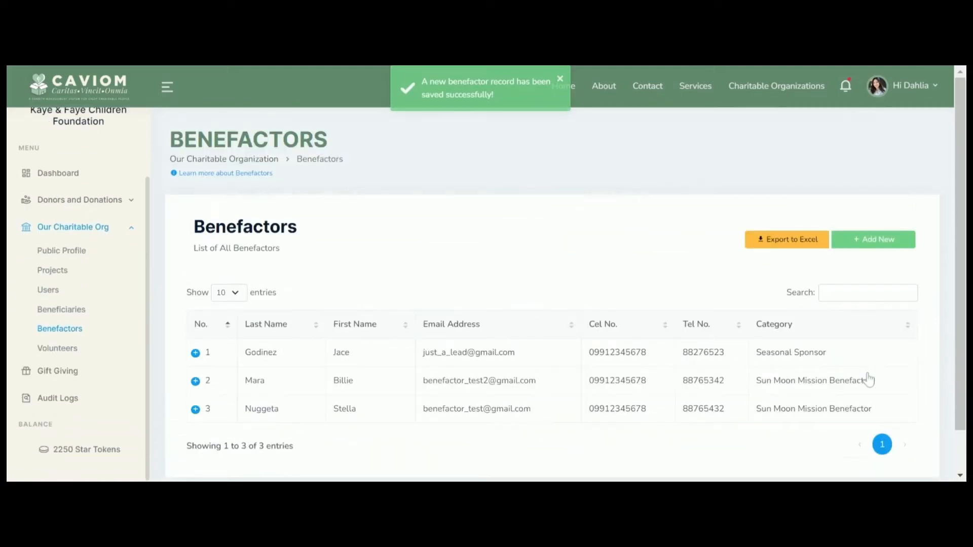
left_click(195, 354)
left_click(261, 404)
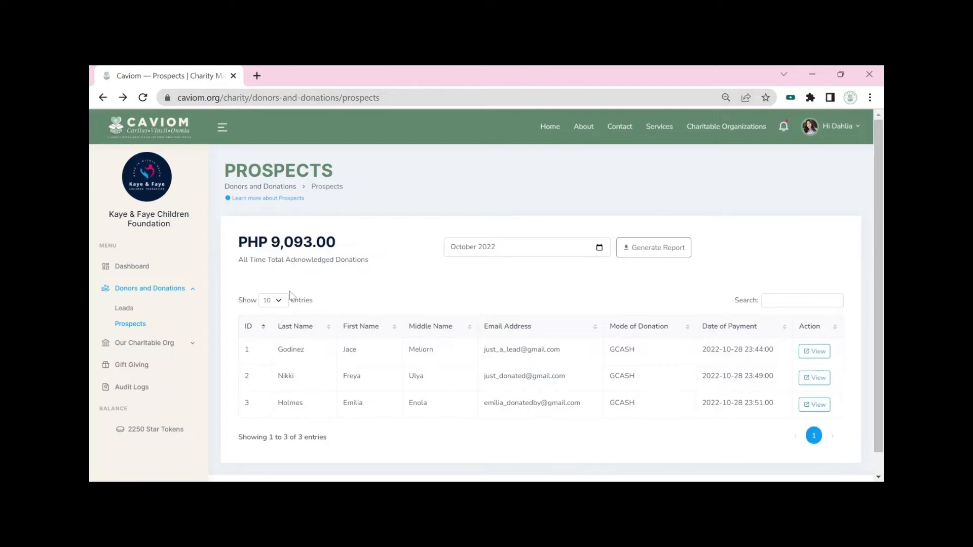
Step: Generate and open the October 2022 donation report PDF totalling ₱9,093.00
left_click(684, 249)
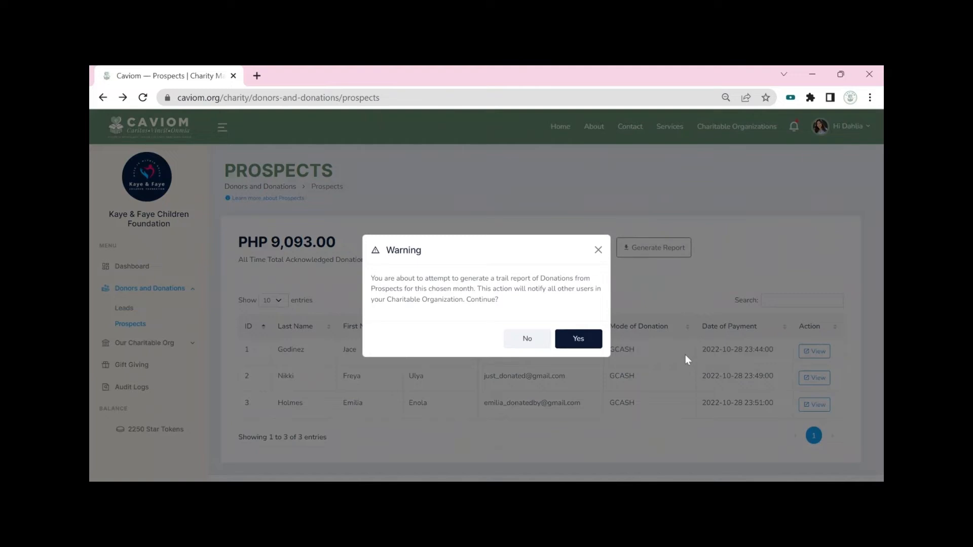
left_click(574, 343)
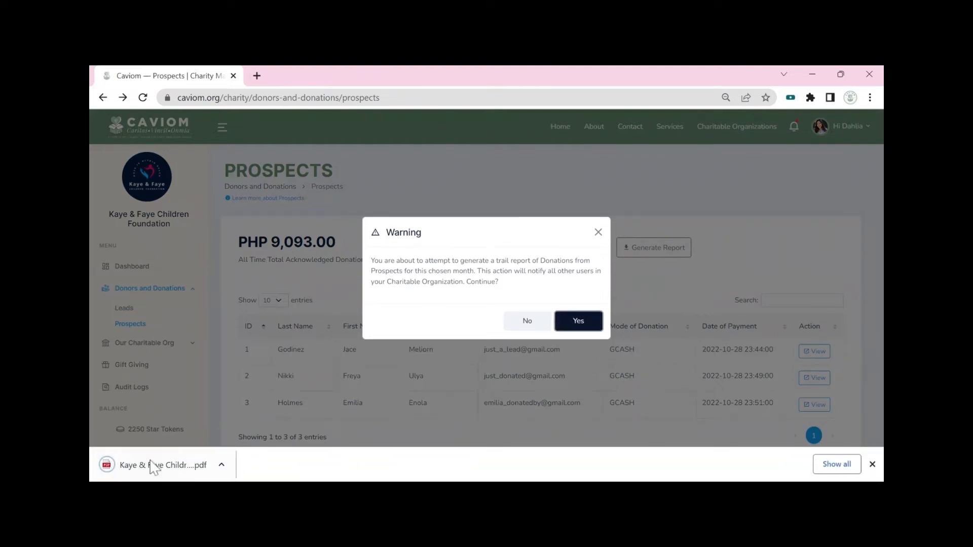
left_click(154, 465)
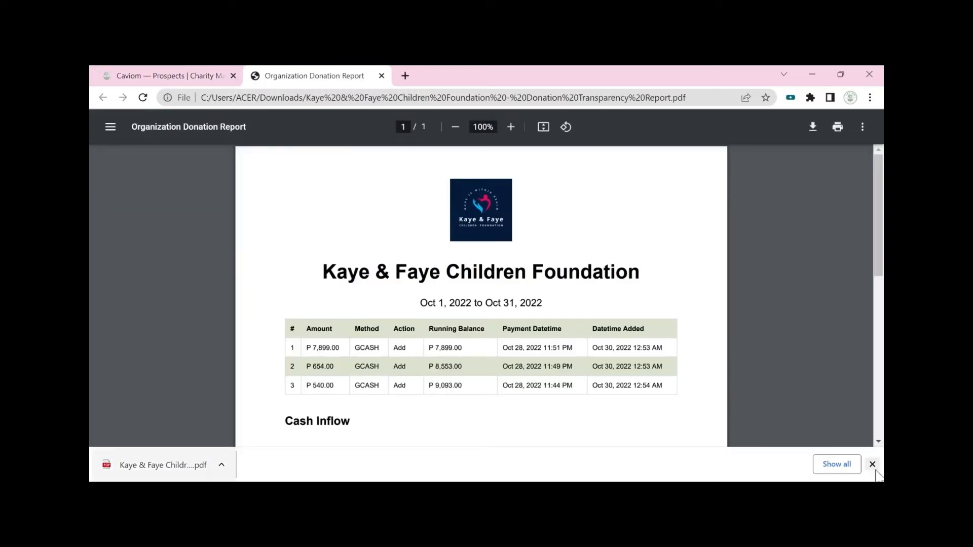
left_click(872, 465)
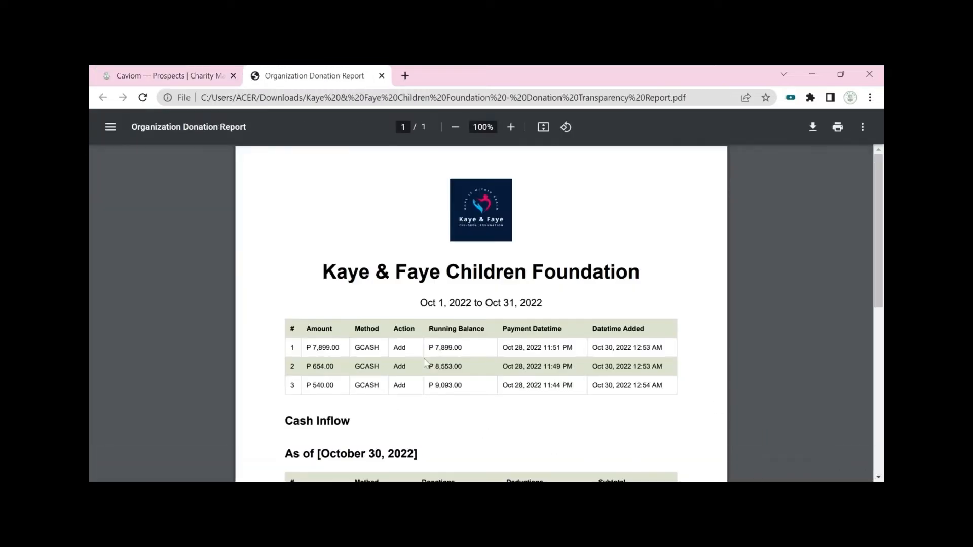
Step: Move the ₱654.00 prospect back to Leads
left_click_drag(878, 232, 879, 324)
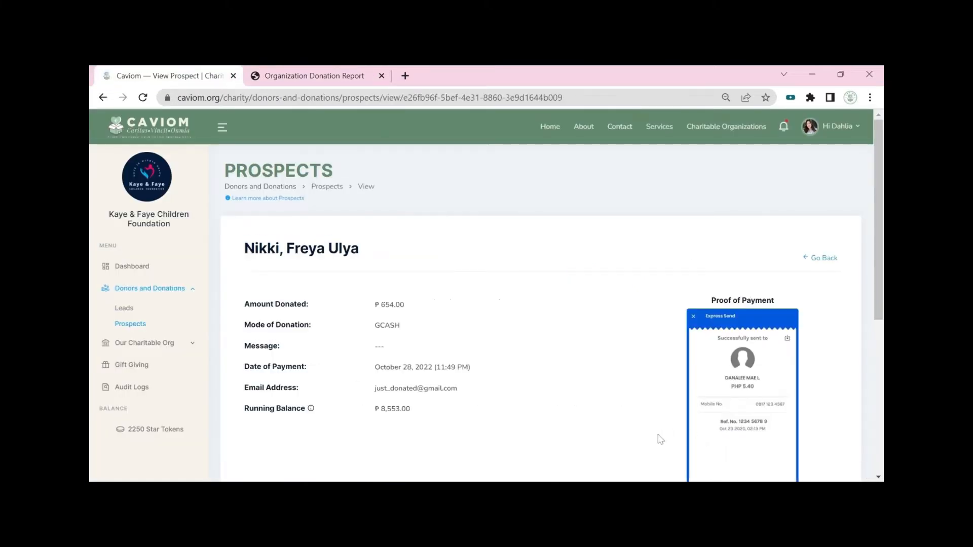
scroll(660, 439, "down", 5)
left_click(703, 284)
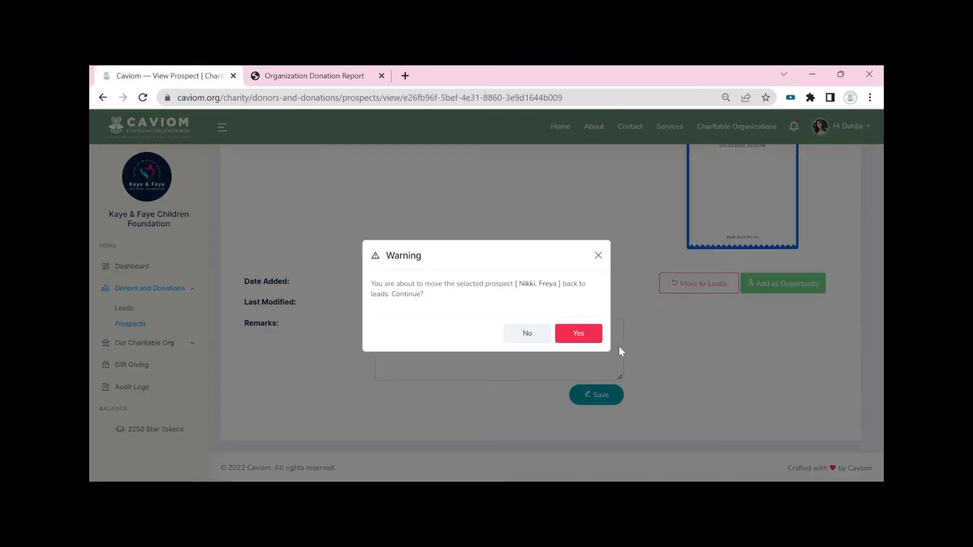
left_click(578, 333)
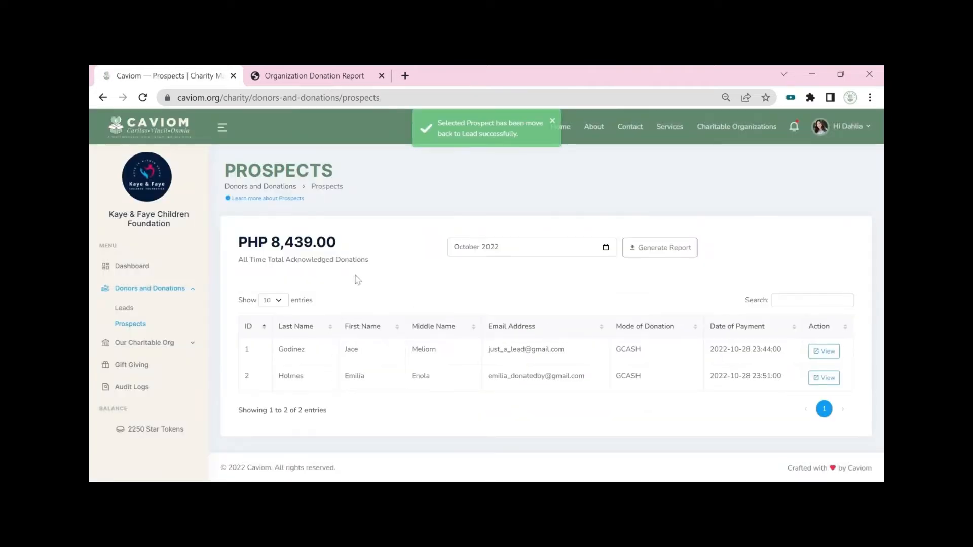
Step: Regenerate and review the October 2022 donation report PDF, now showing -654.00 and a ₱8,439.00 total
left_click(659, 249)
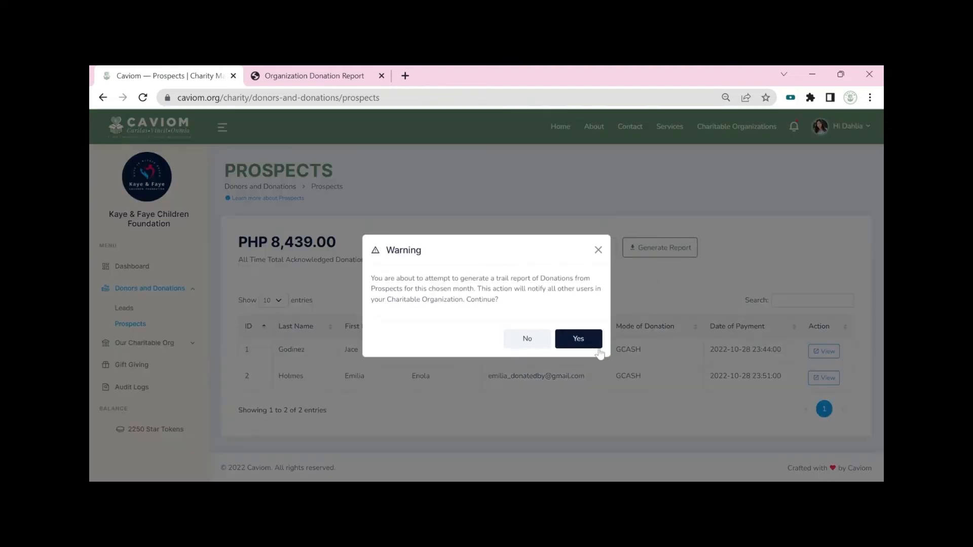
left_click(589, 345)
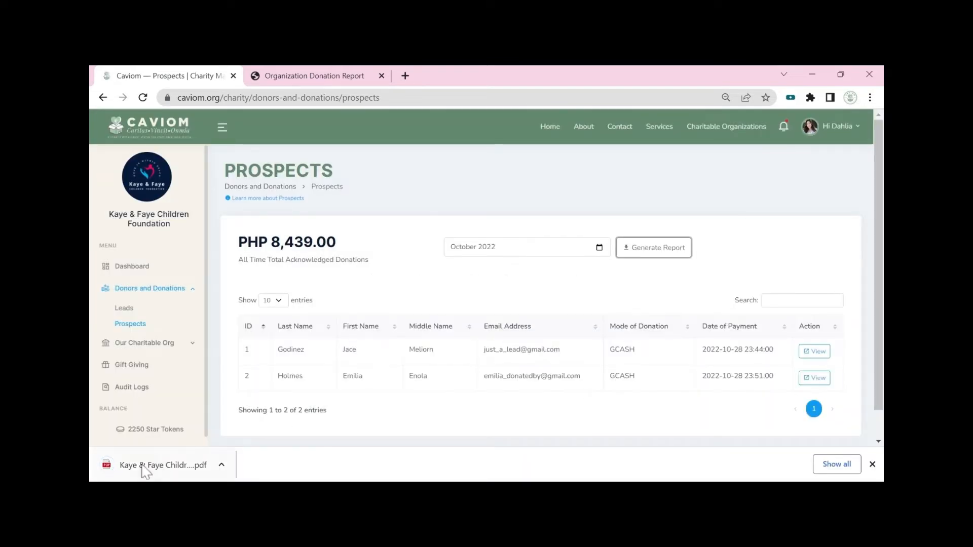
left_click(152, 452)
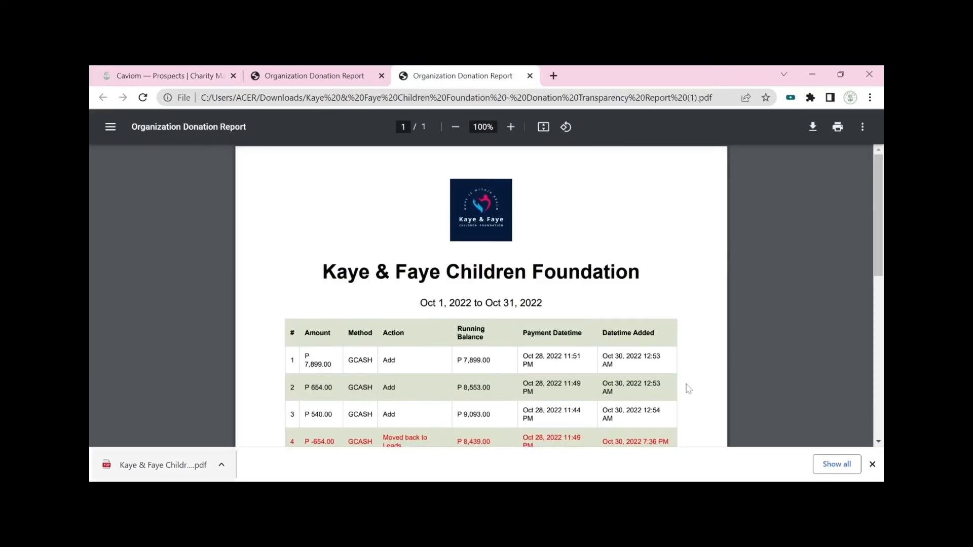
scroll(755, 405, "down", 3)
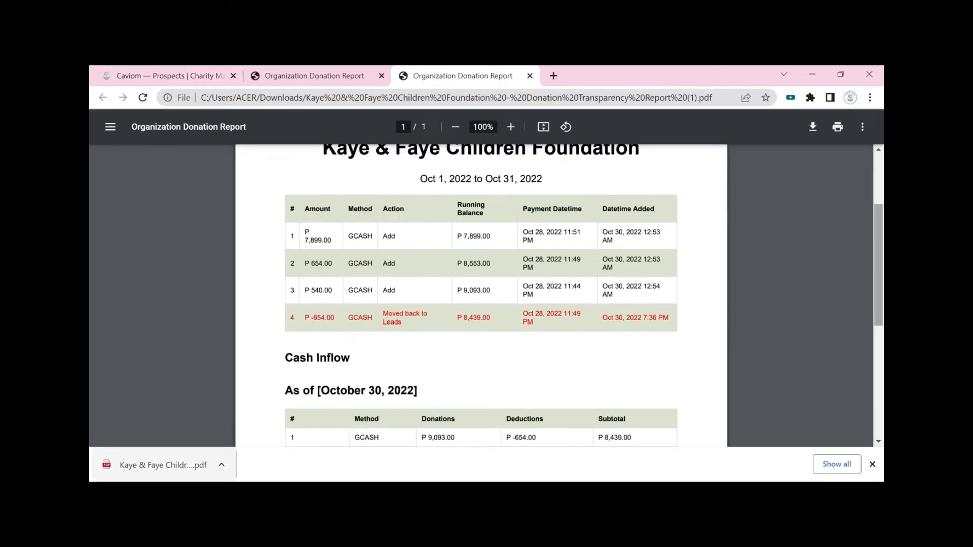
scroll(652, 347, "down", 4)
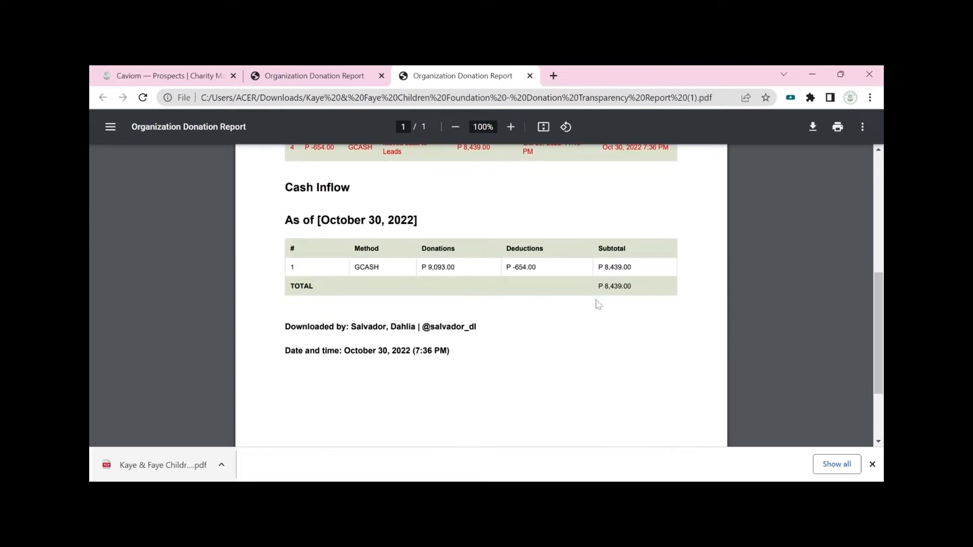
left_click(873, 465)
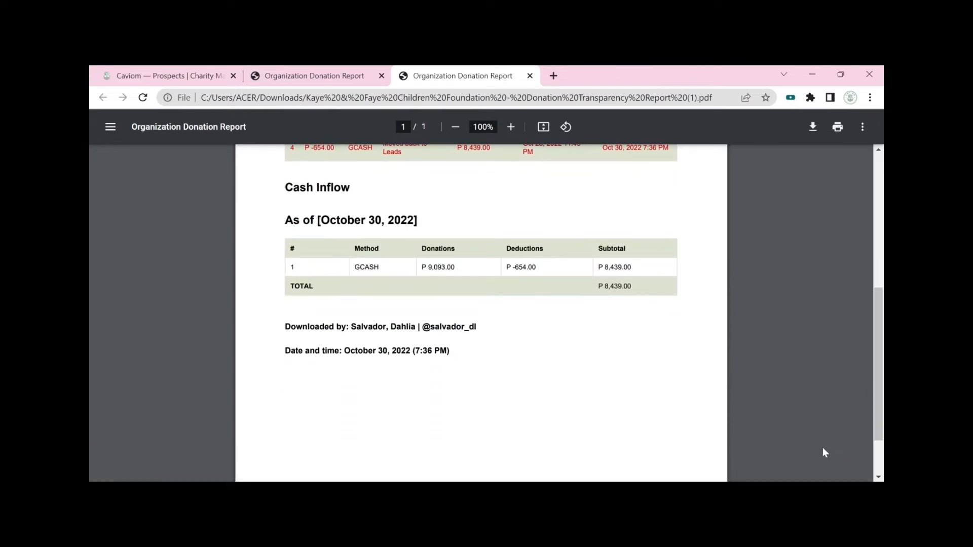
key("ctrl+1")
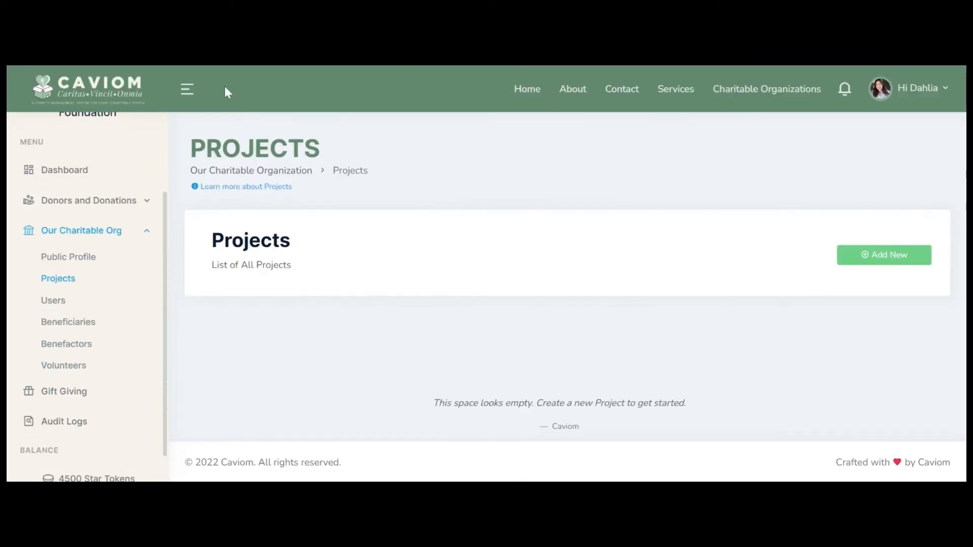
Step: Create the School Supplies Distribution project with a back-to-school objective and cover photo
left_click(891, 255)
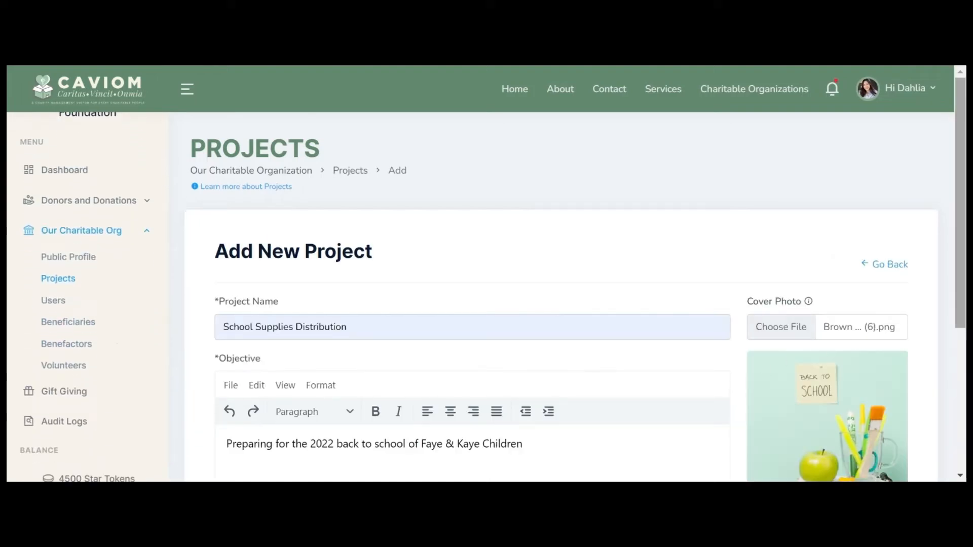
scroll(576, 280, "down", 3)
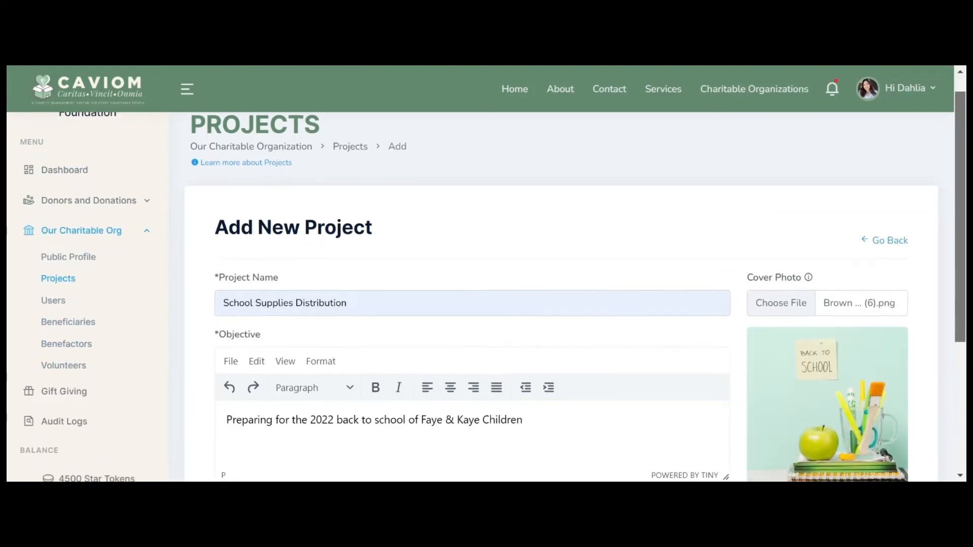
scroll(577, 280, "down", 2)
left_click(844, 363)
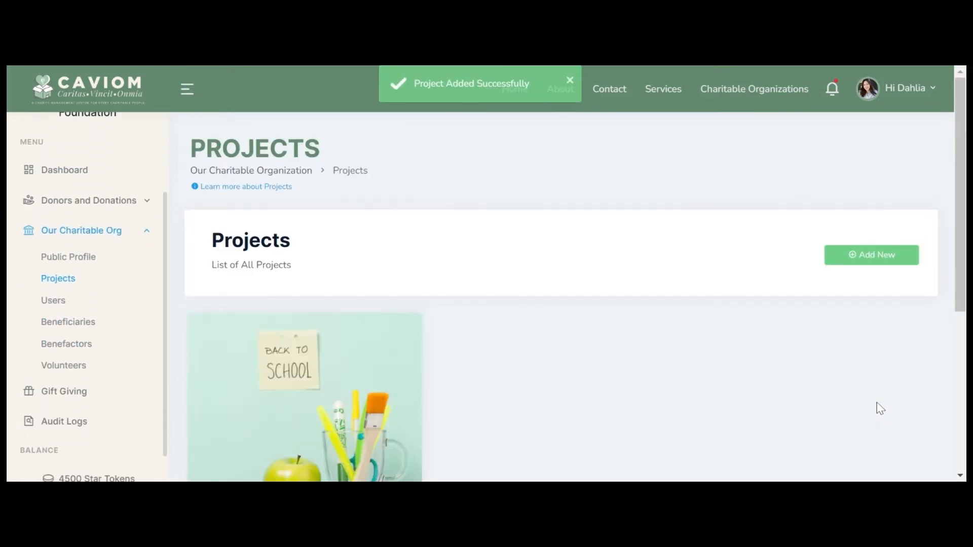
scroll(877, 406, "down", 5)
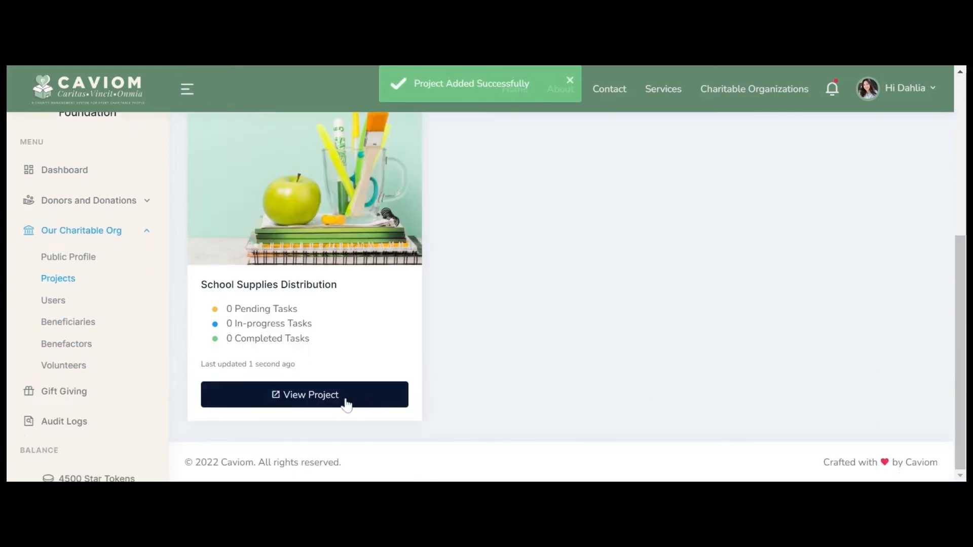
Step: Add a task to School Supplies Distribution to order 300 school bags by 2022-11-05
left_click(343, 404)
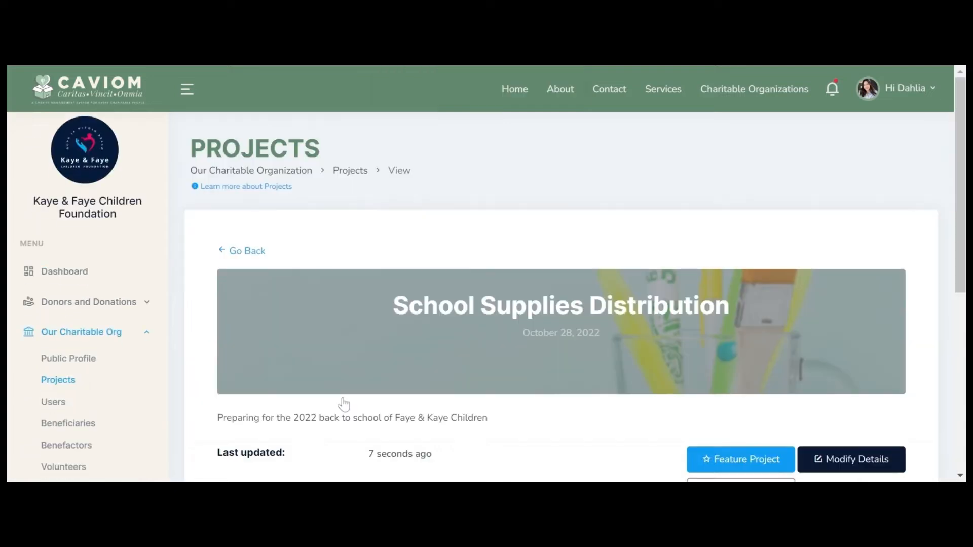
scroll(503, 393, "down", 4)
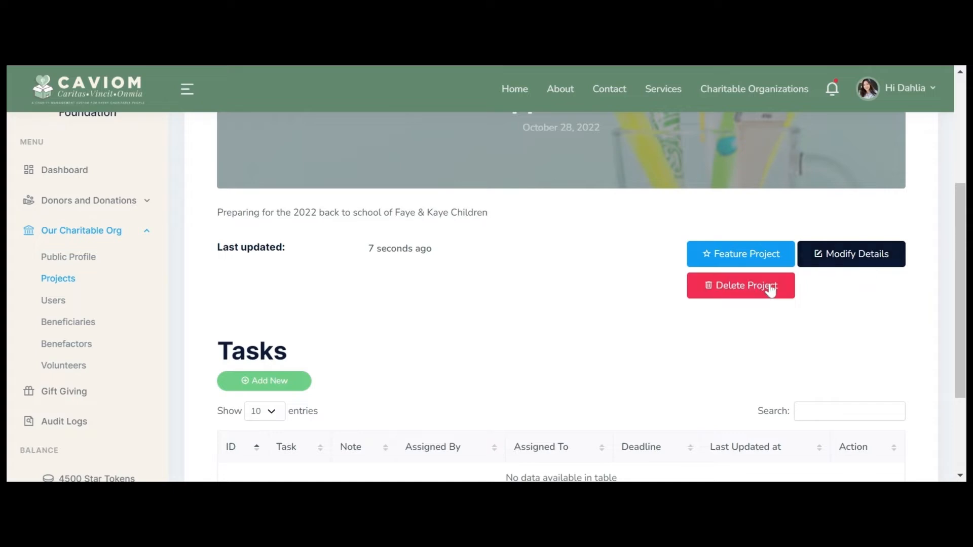
scroll(960, 294, "down", 3)
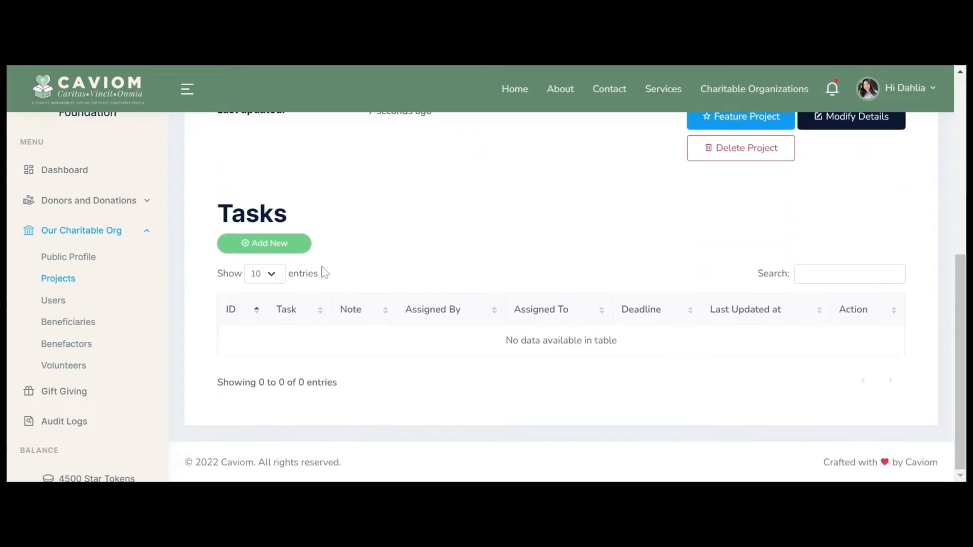
left_click(266, 245)
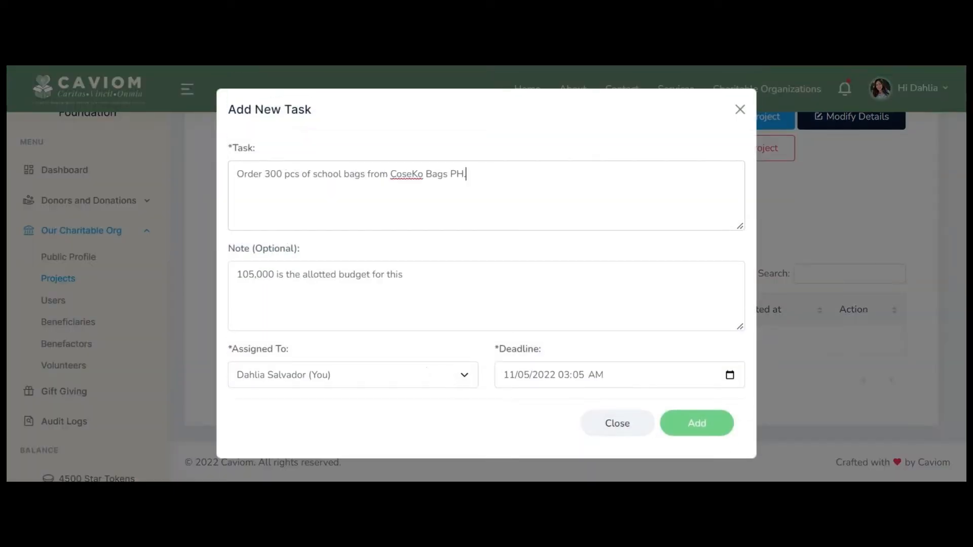
left_click(711, 430)
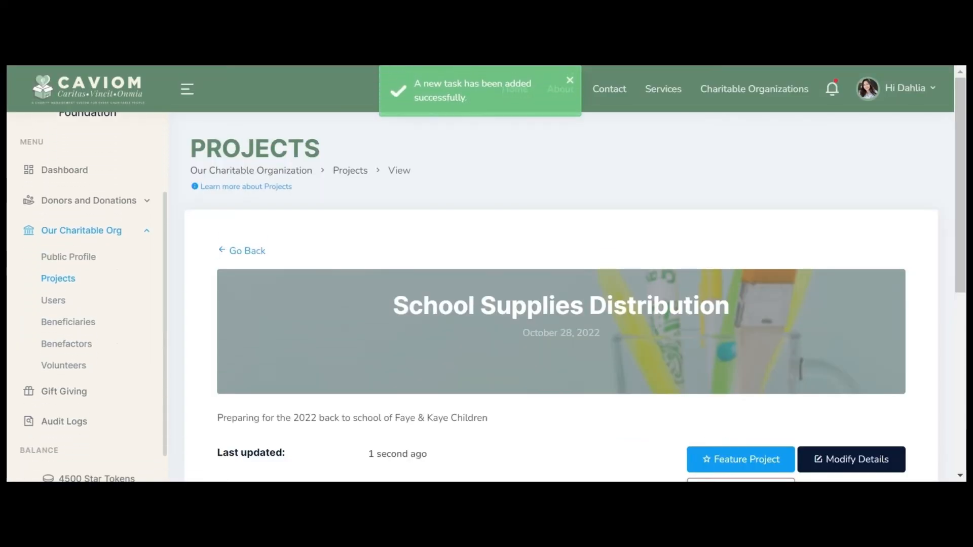
Step: Open the school bags task's details and leave its status as Pending
scroll(712, 434, "down", 6)
scroll(712, 434, "down", 1)
left_click(233, 344)
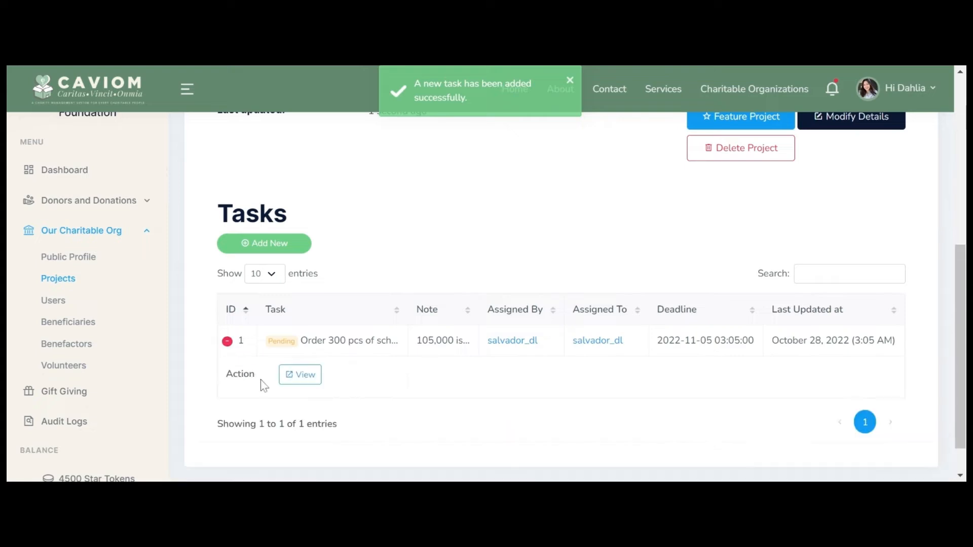
left_click(320, 379)
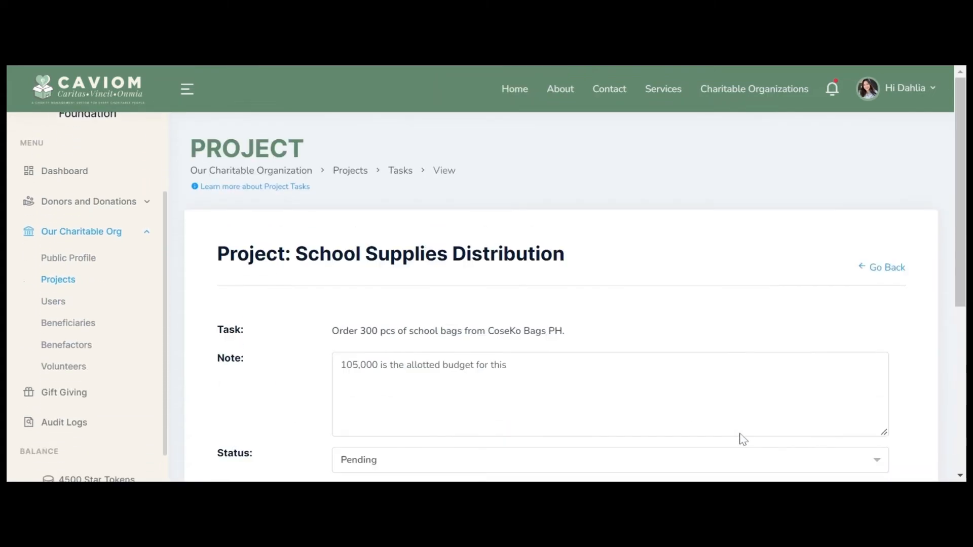
left_click(446, 325)
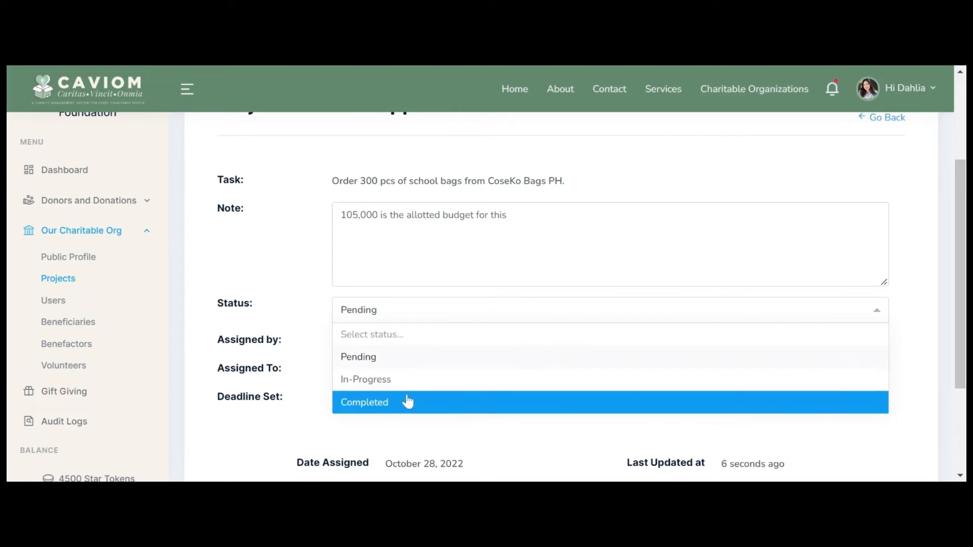
left_click(446, 304)
scroll(590, 406, "down", 3)
scroll(426, 200, "up", 6)
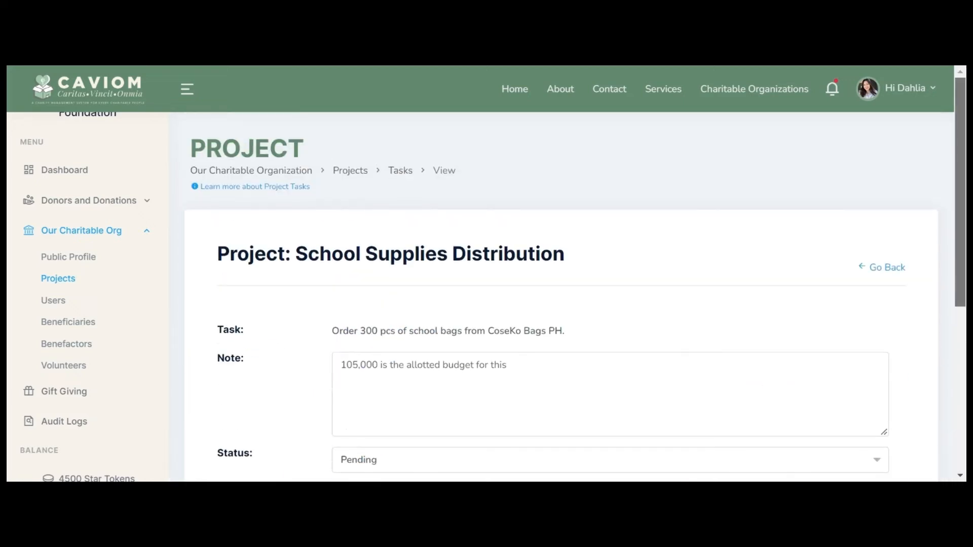
left_click(345, 169)
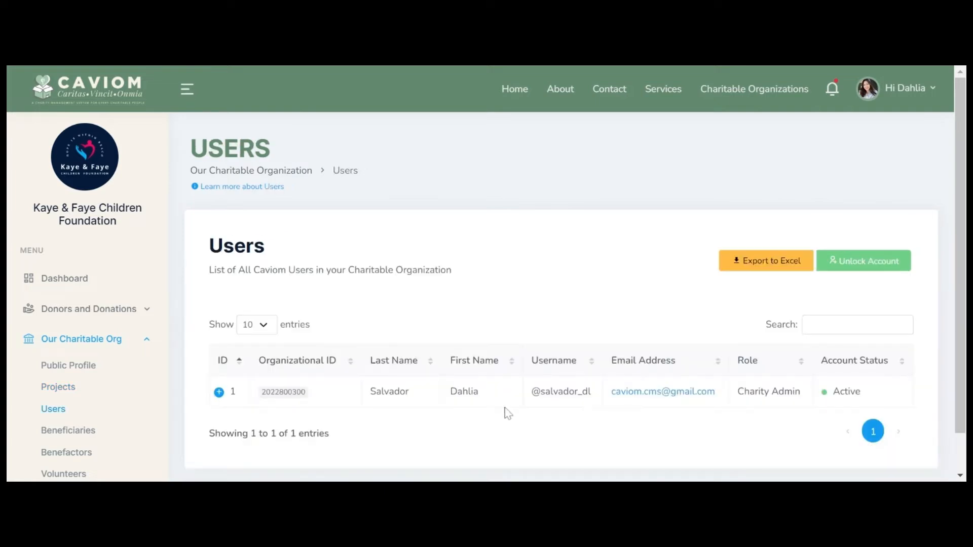
Step: Create a Charity Associate account for a Social Worker, spending Star Tokens down to 3000
left_click(885, 262)
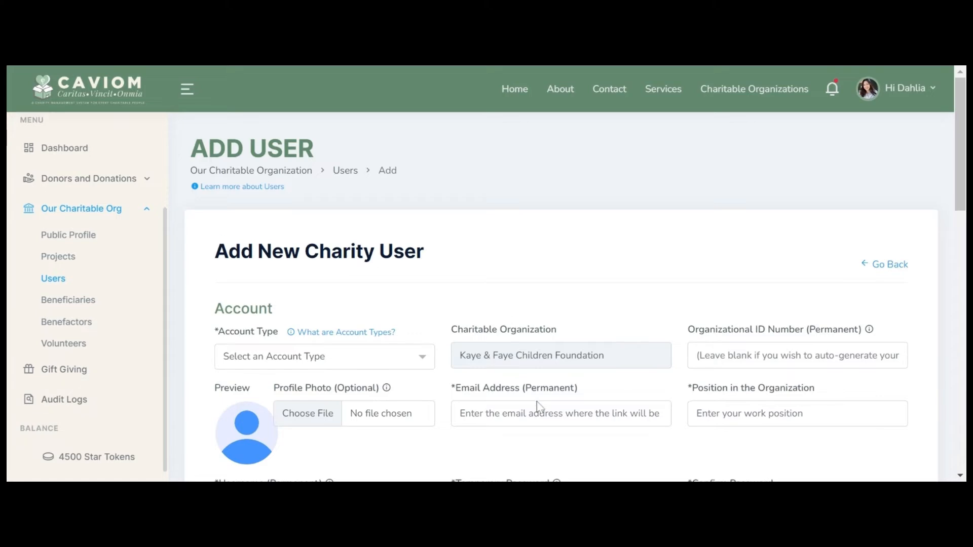
scroll(537, 406, "down", 3)
scroll(538, 405, "up", 3)
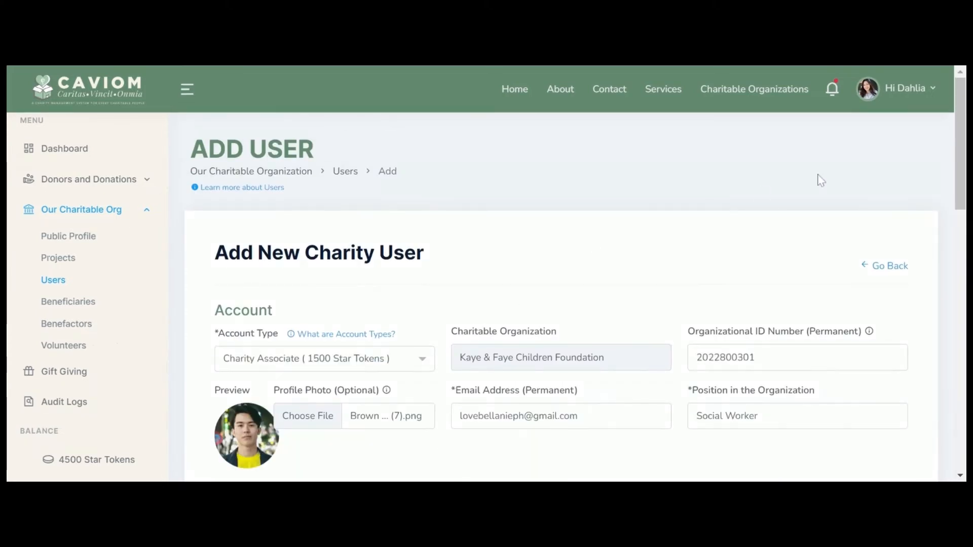
scroll(561, 294, "down", 4)
scroll(562, 294, "down", 8)
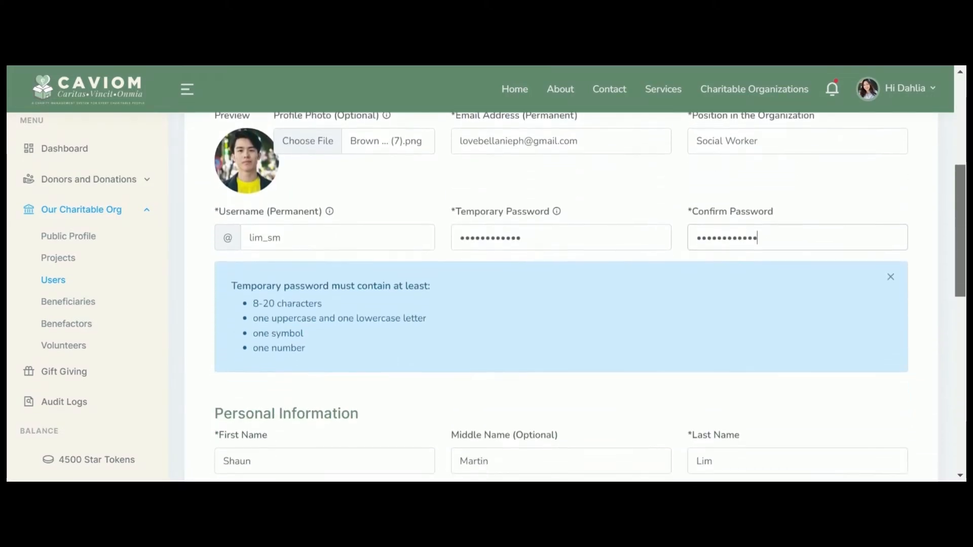
scroll(561, 294, "down", 4)
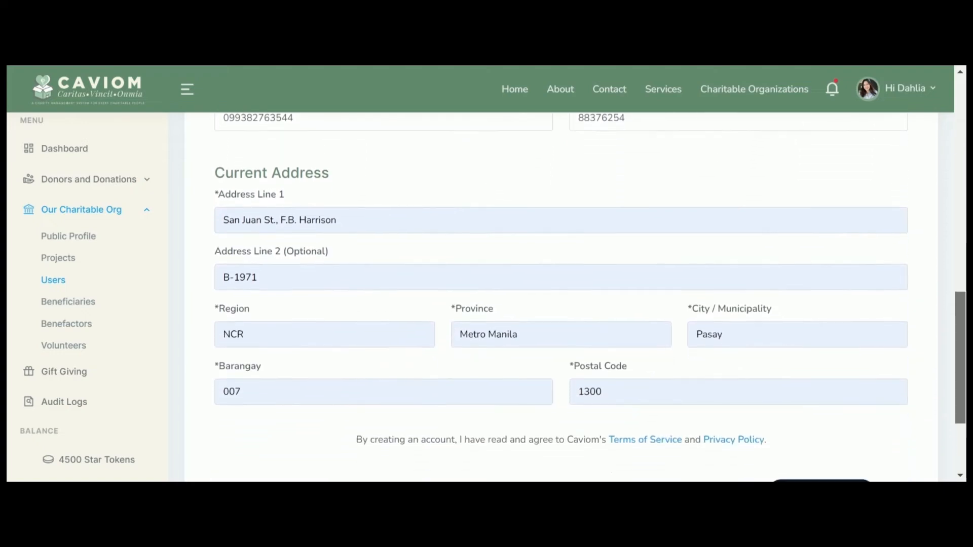
left_click(827, 370)
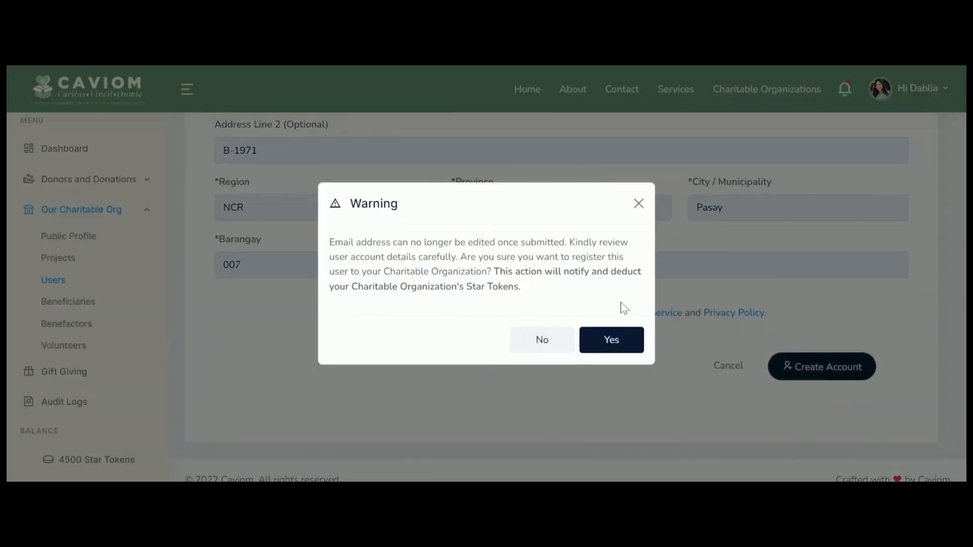
left_click(612, 340)
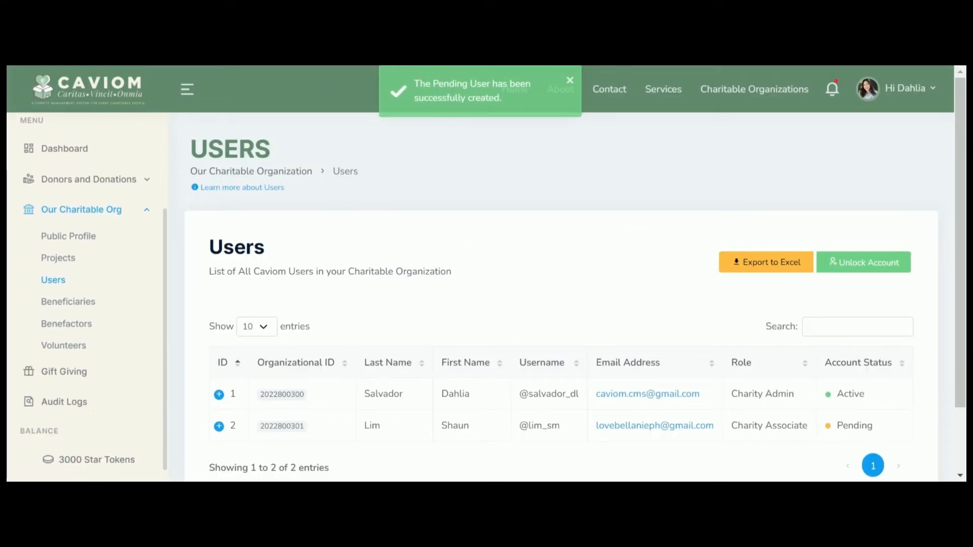
left_click(219, 426)
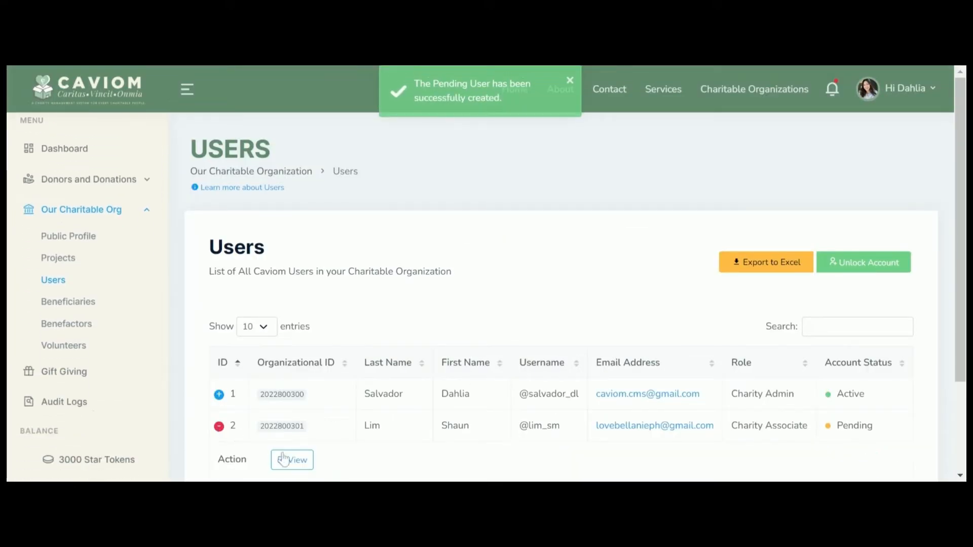
Step: View the new user's profile and read the charity user roles explanation
left_click(291, 460)
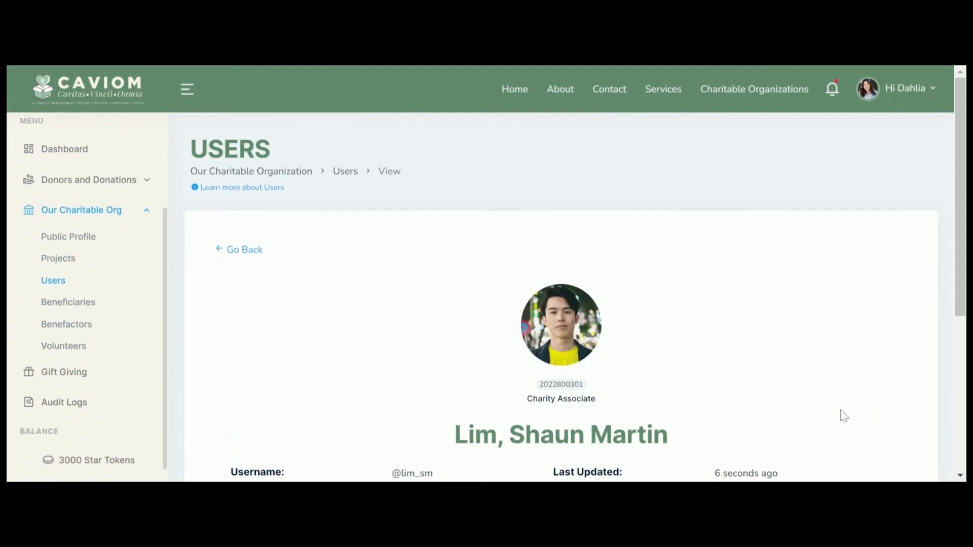
scroll(842, 414, "down", 2)
scroll(887, 414, "down", 3)
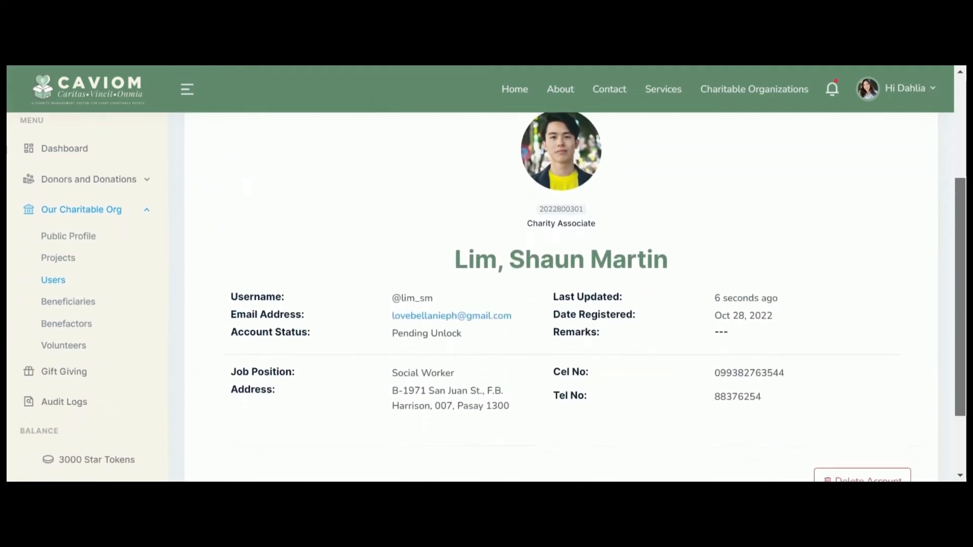
scroll(872, 433, "up", 5)
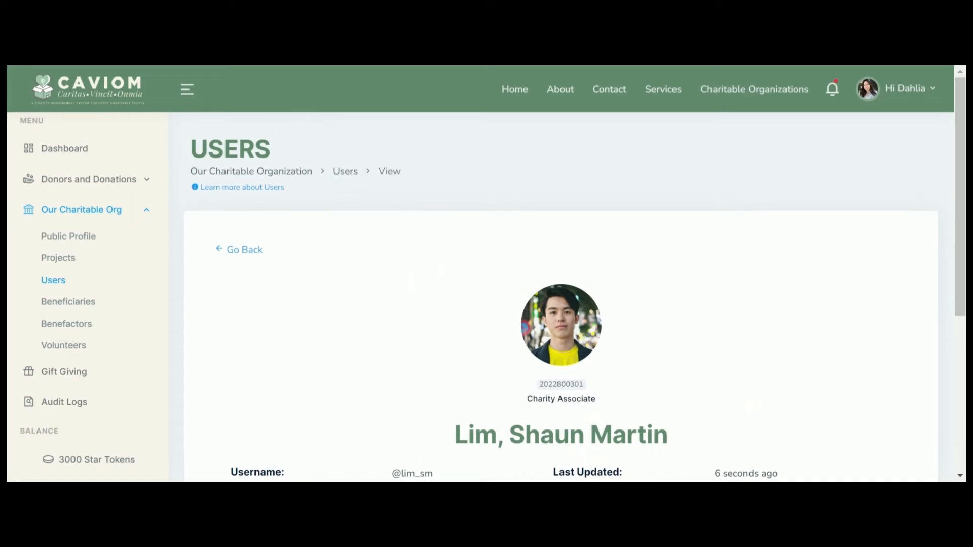
left_click(266, 189)
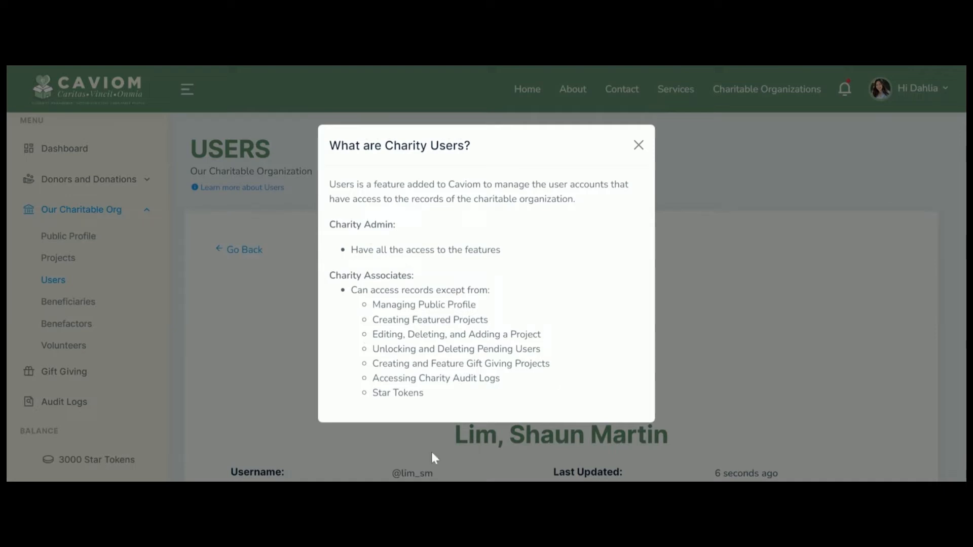
left_click(639, 146)
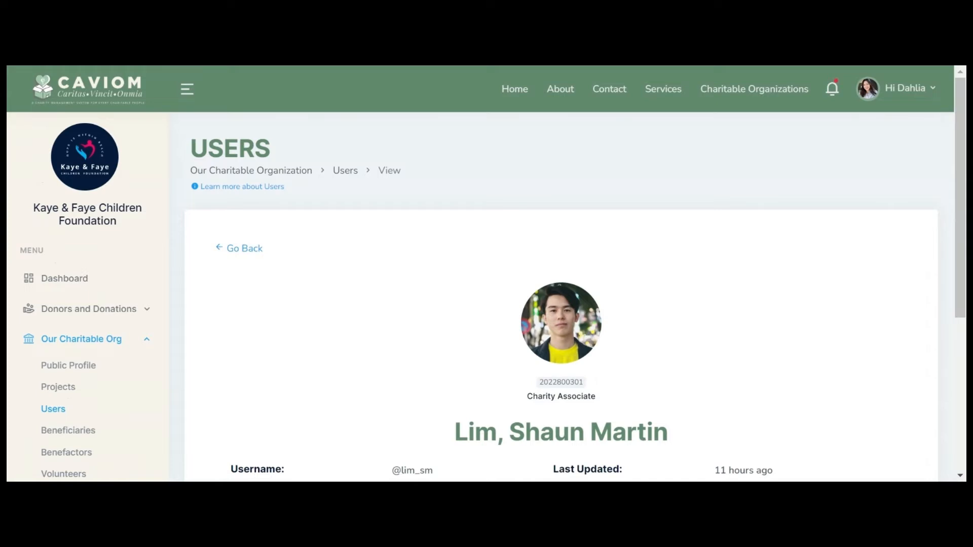
Step: Export the users list to Excel and open the downloaded workbook
scroll(940, 315, "down", 4)
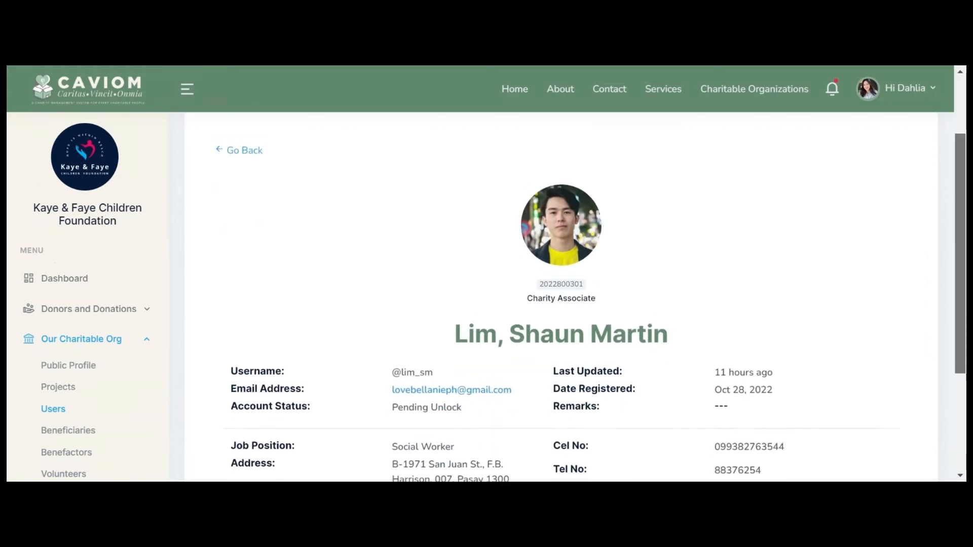
scroll(561, 294, "up", 5)
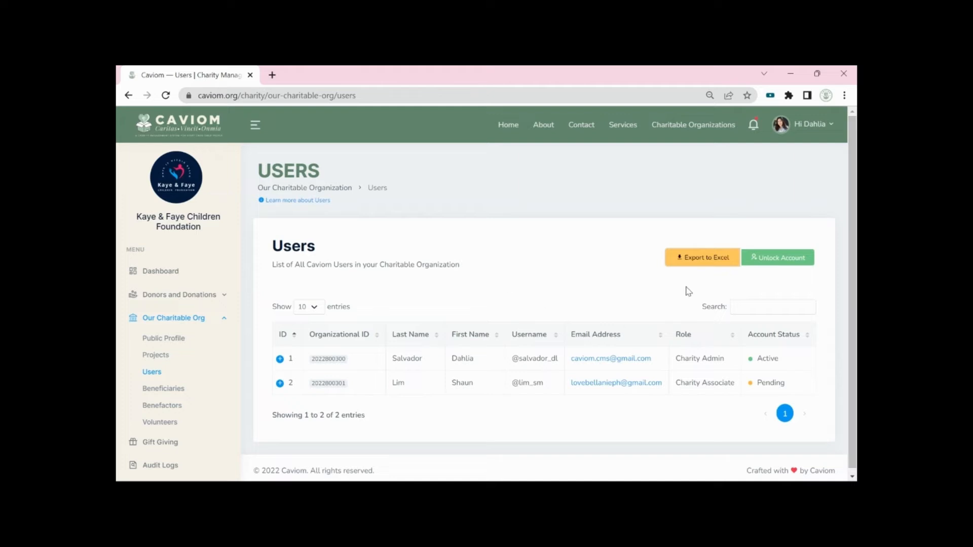
left_click(706, 257)
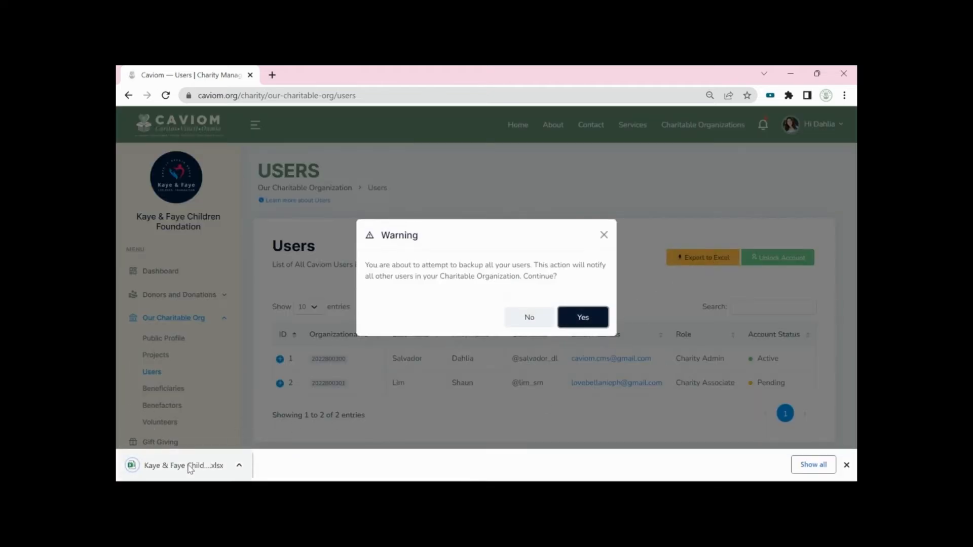
left_click(191, 465)
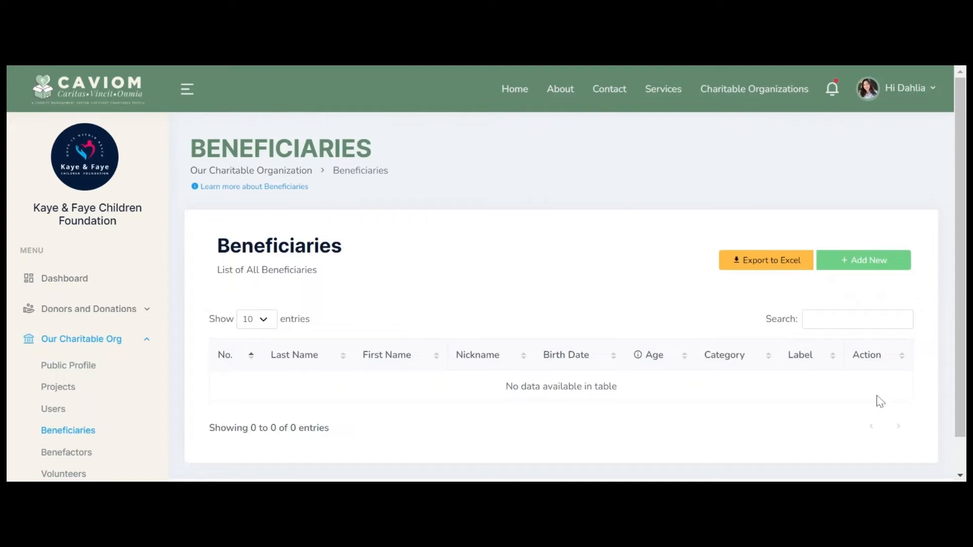
Step: Fill and save part 1 of a new beneficiary with the child's personal, schooling and permanent address details
left_click(865, 264)
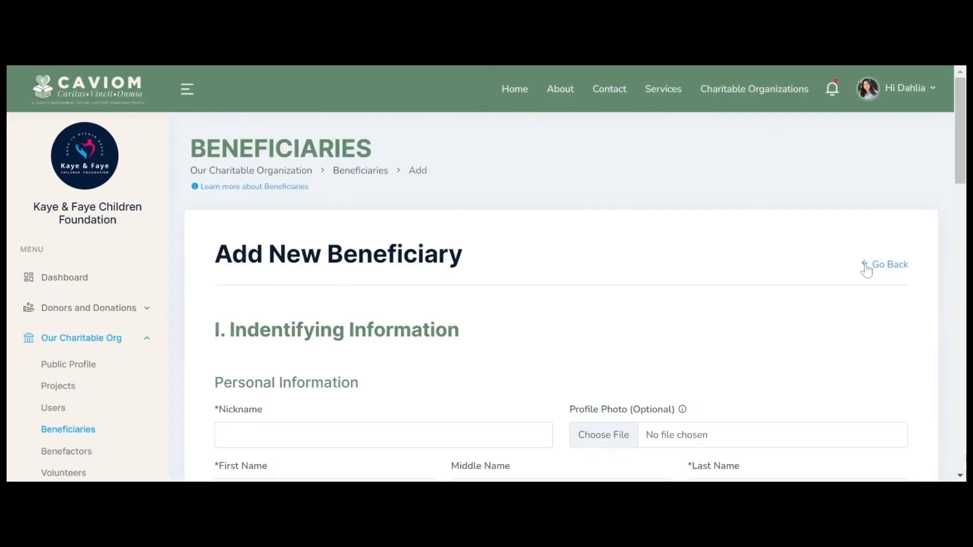
scroll(41, 380, "up", 3)
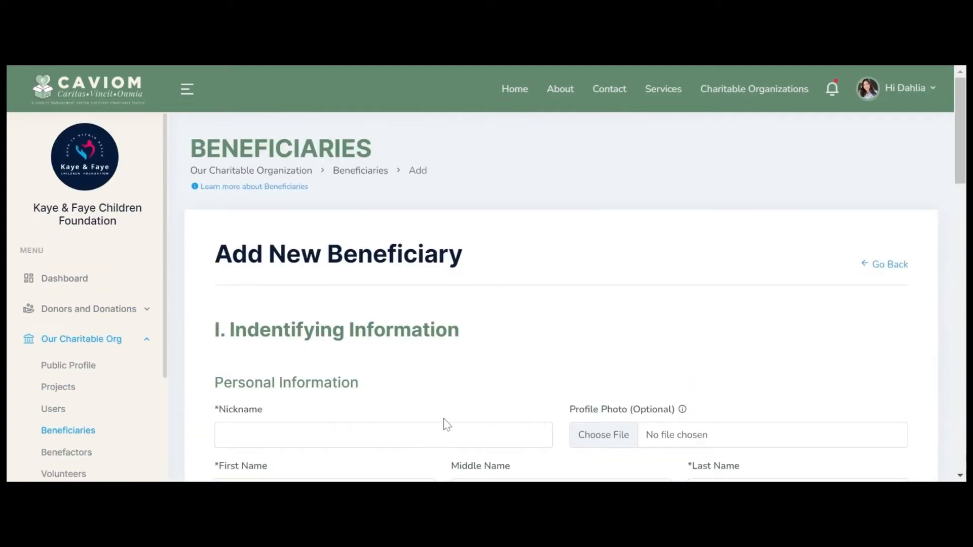
scroll(961, 142, "down", 2)
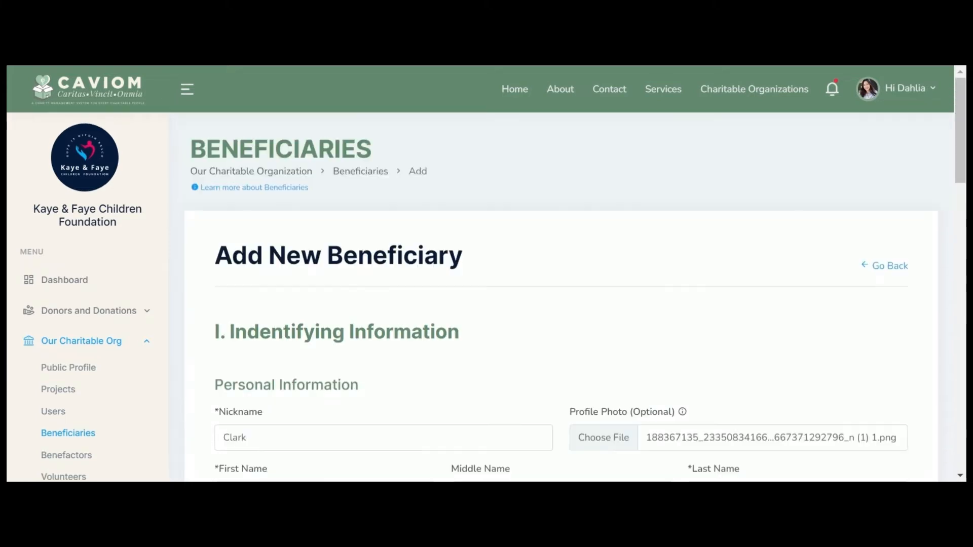
scroll(960, 152, "down", 4)
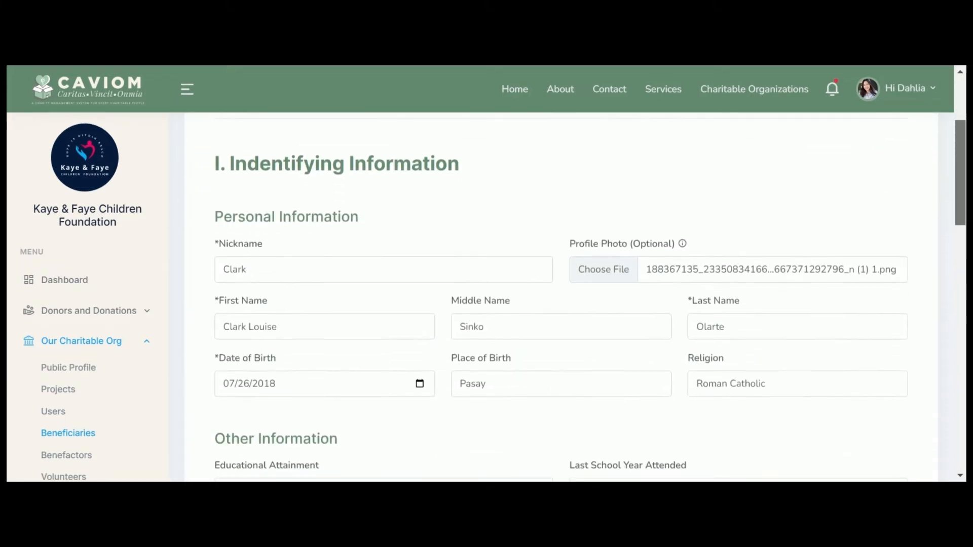
scroll(577, 277, "down", 5)
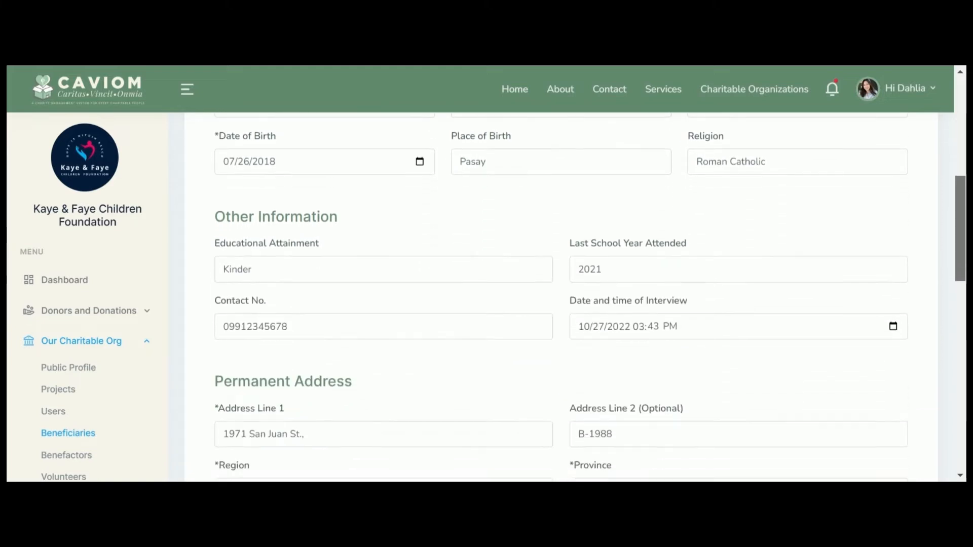
scroll(576, 277, "down", 3)
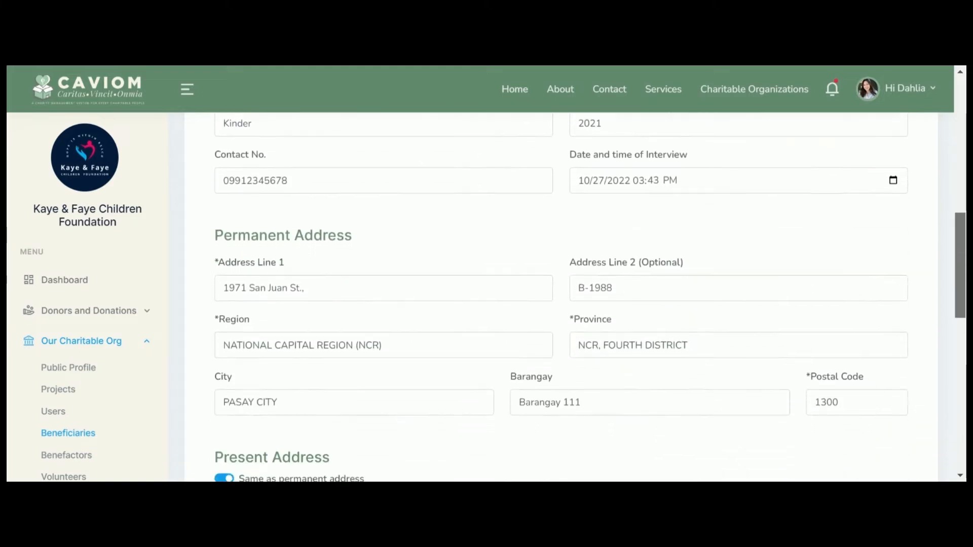
scroll(576, 277, "down", 5)
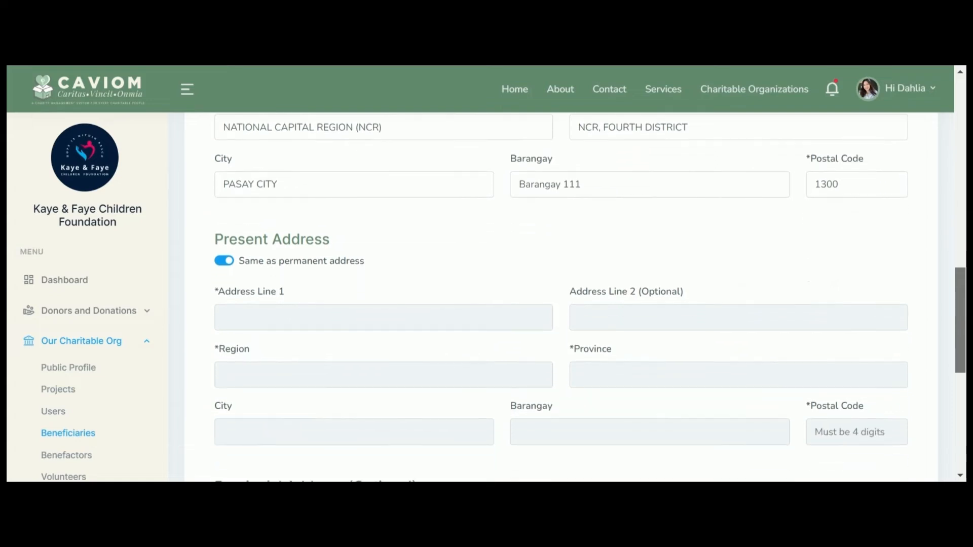
scroll(577, 277, "down", 5)
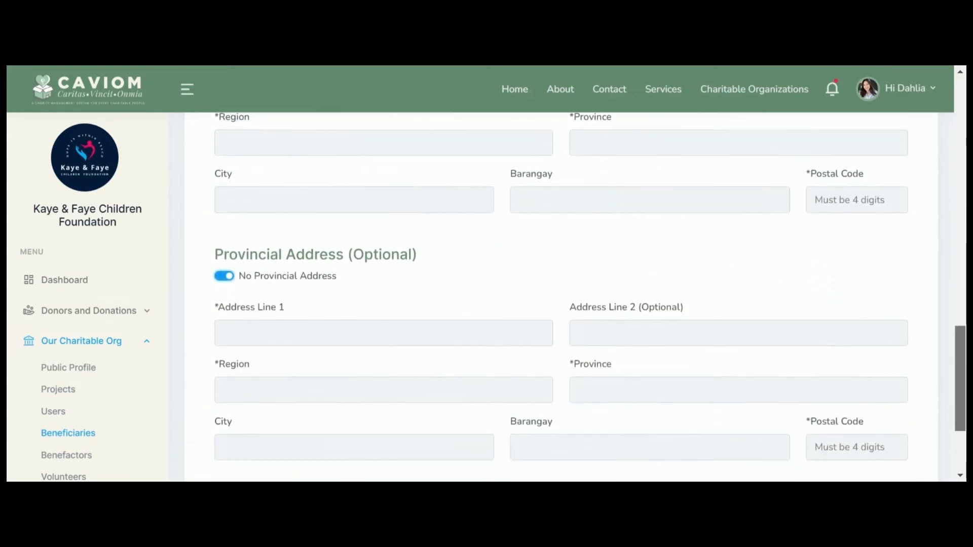
scroll(577, 278, "down", 2)
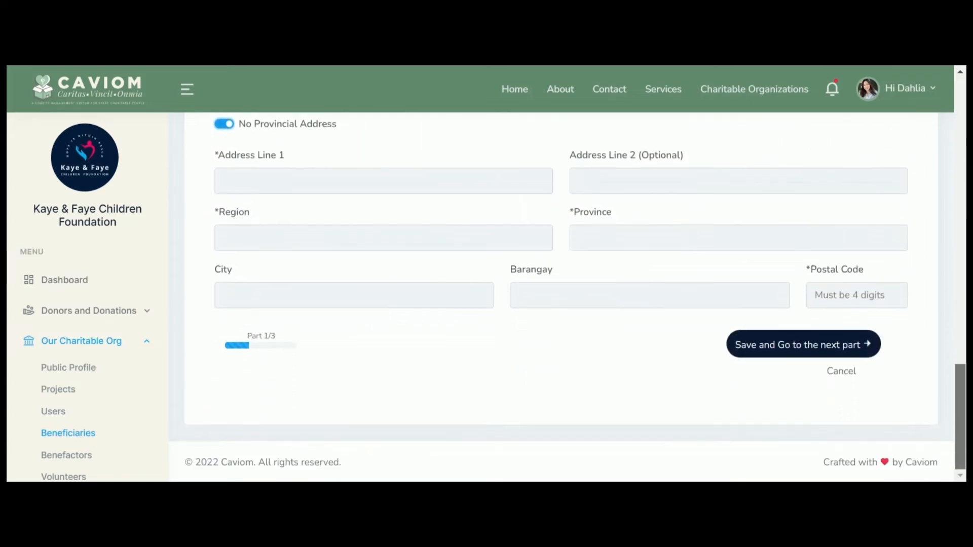
left_click(808, 350)
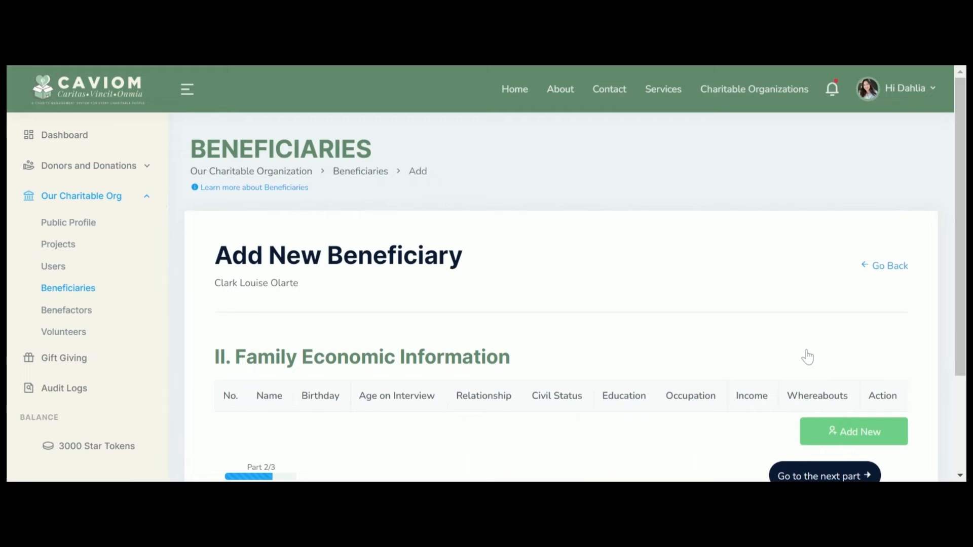
Step: Add the grandmother, a widowed vendor earning 300 a day, as a family member, including her middle name
scroll(808, 358, "down", 1)
left_click(853, 412)
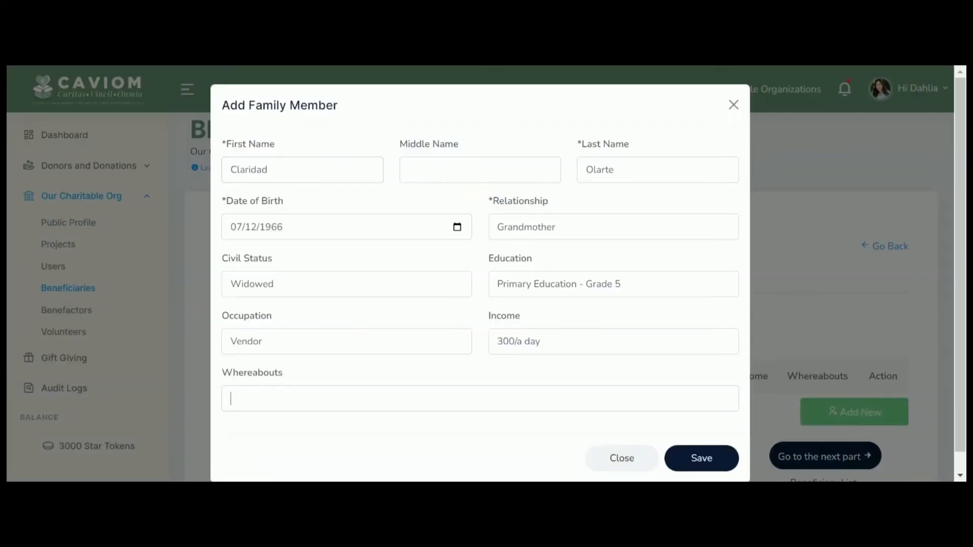
left_click(705, 461)
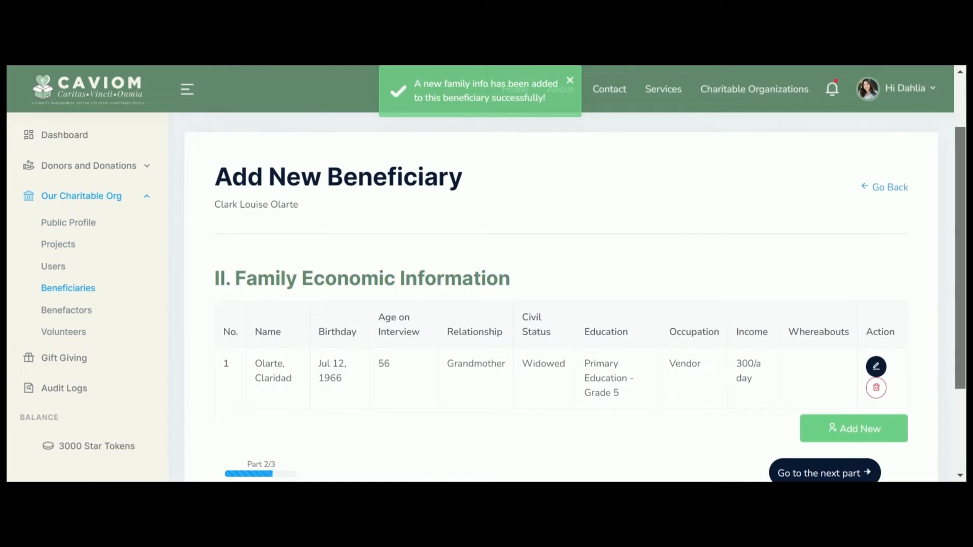
scroll(562, 297, "up", 1)
left_click(877, 420)
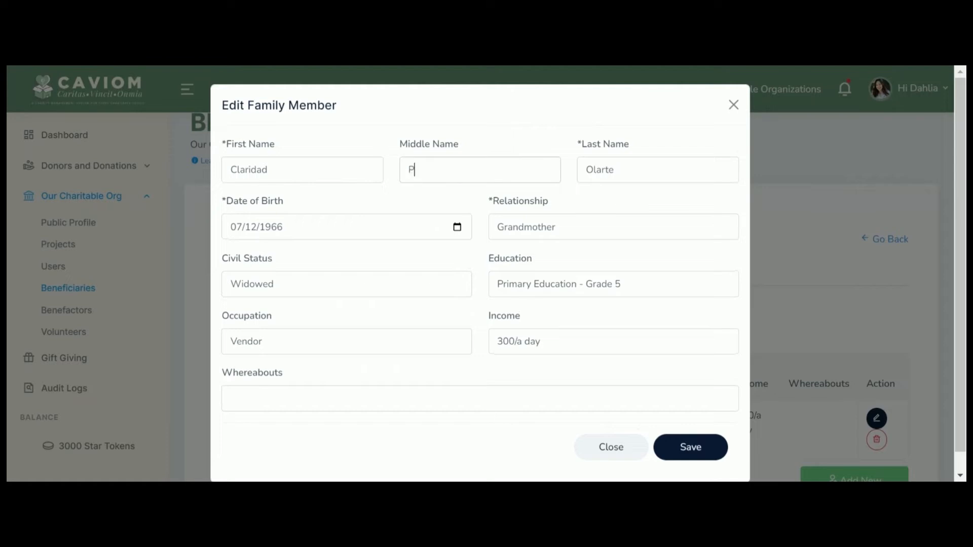
left_click(691, 449)
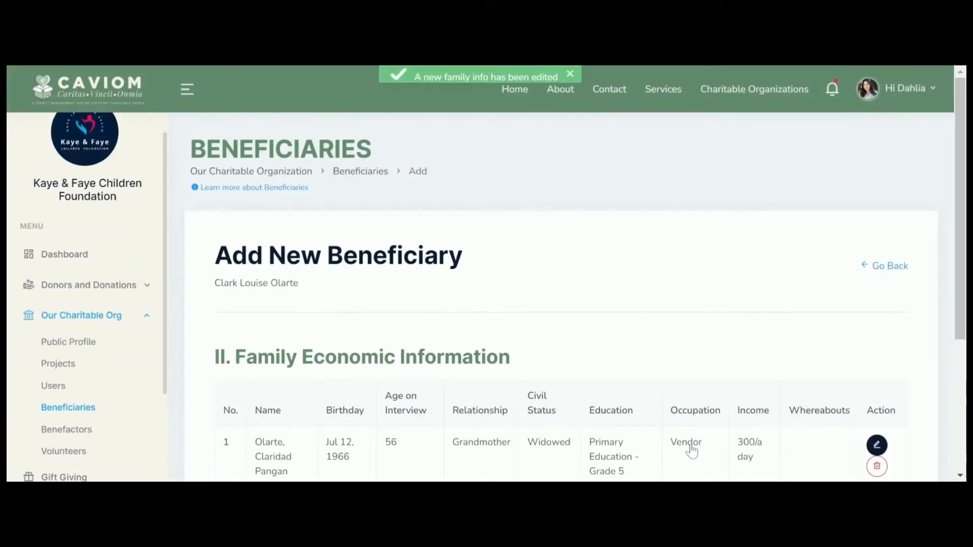
Step: Delete the test family member entry and continue to the Problem Presented part
scroll(703, 403, "down", 1)
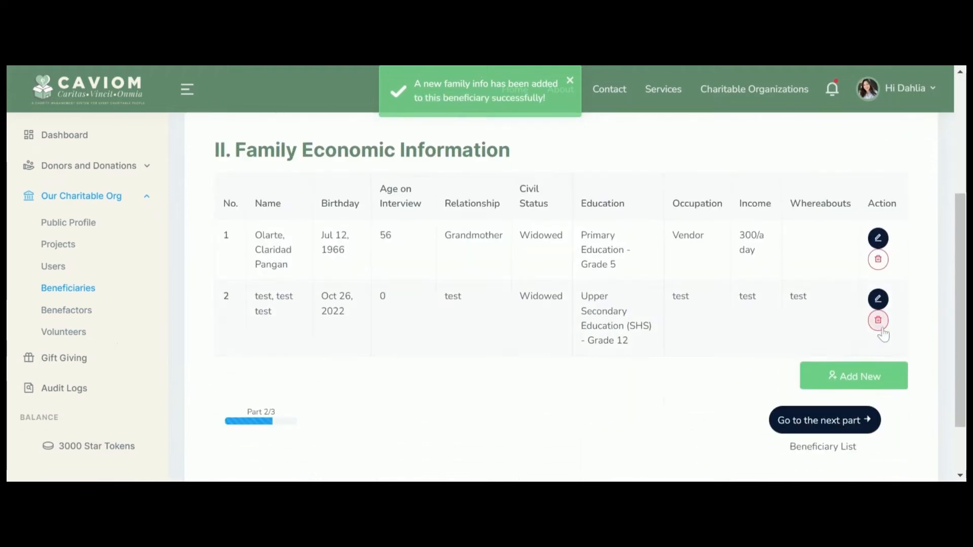
left_click(879, 320)
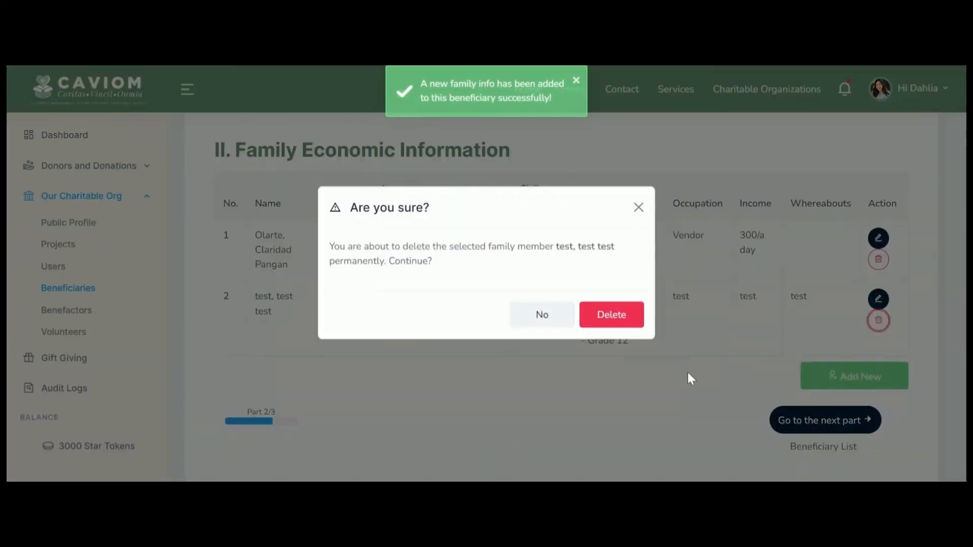
left_click(631, 327)
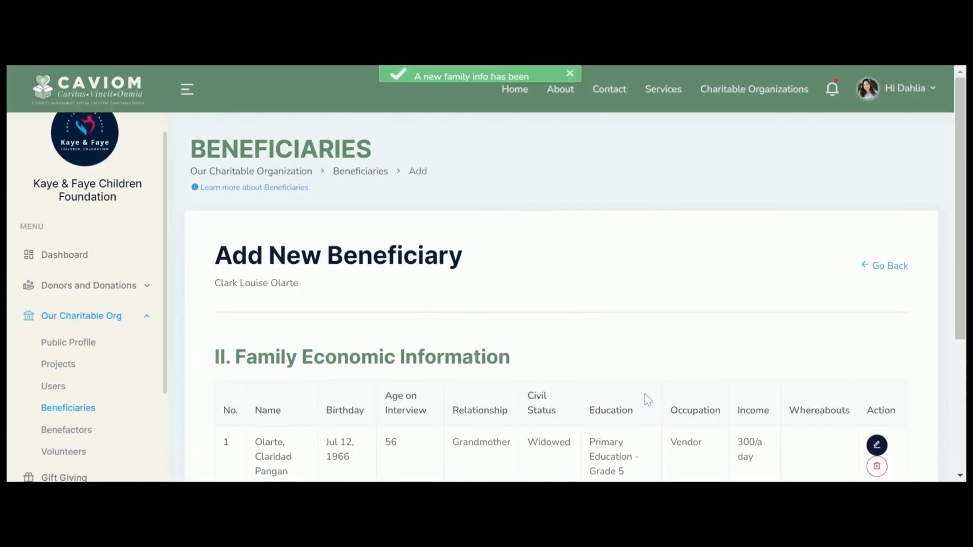
scroll(645, 398, "down", 3)
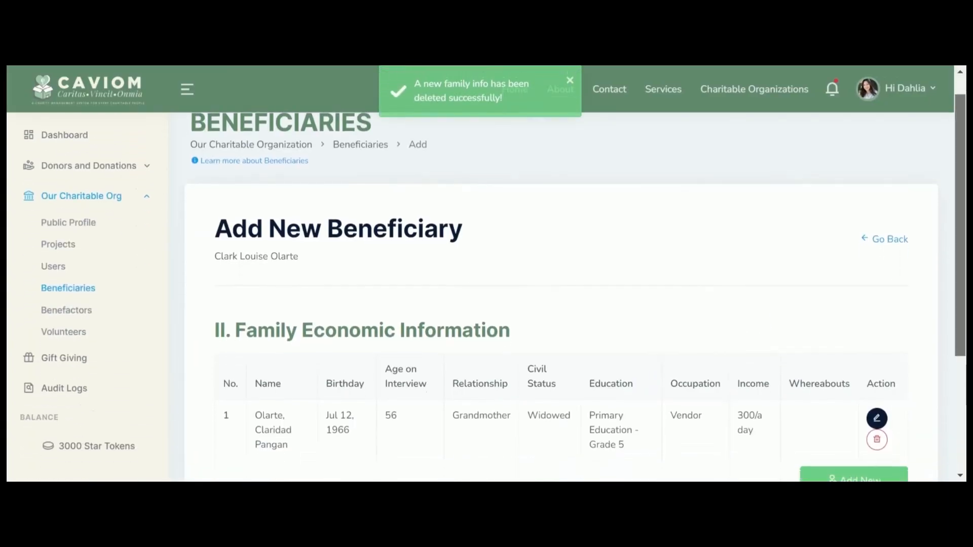
left_click_drag(960, 286, 960, 316)
left_click(811, 381)
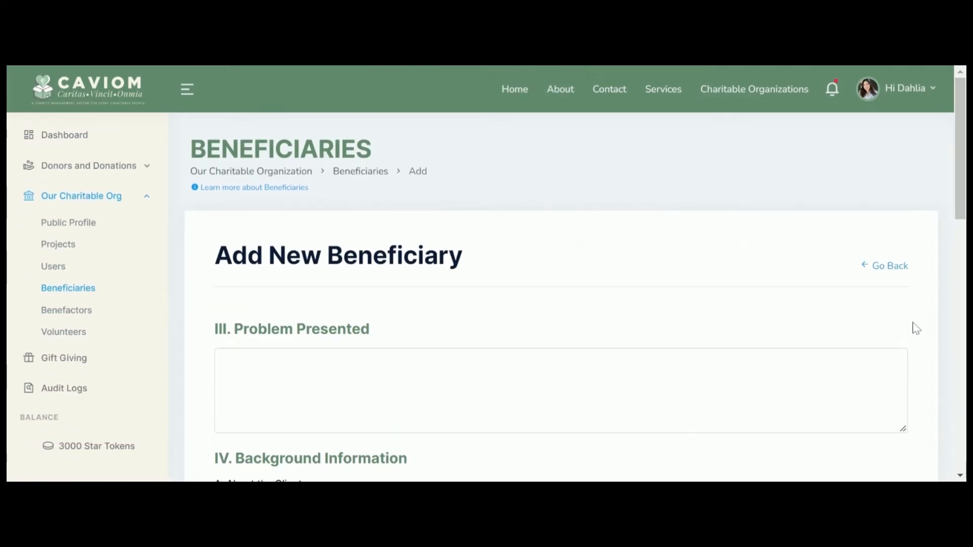
Step: Paste the problem description into Problem Presented and finish the beneficiary record
type("Clark is incoming kinder student but their family cannot afford to send her to school due to lack of money. The money that her Mother earns in selling for 8 hours a day which is only 300 pesos is not enough to buy their daily meals and medication for the grandmother.")
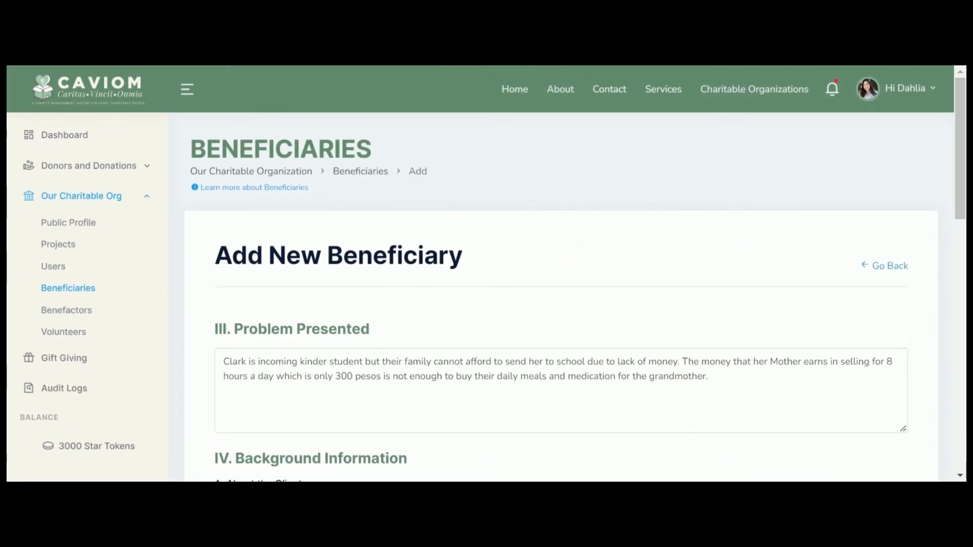
scroll(576, 277, "down", 7)
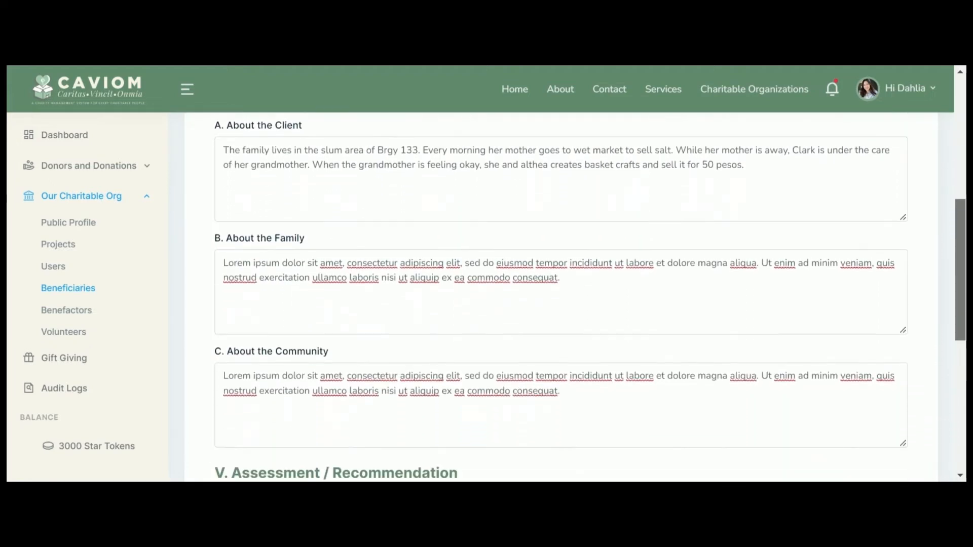
scroll(575, 278, "down", 6)
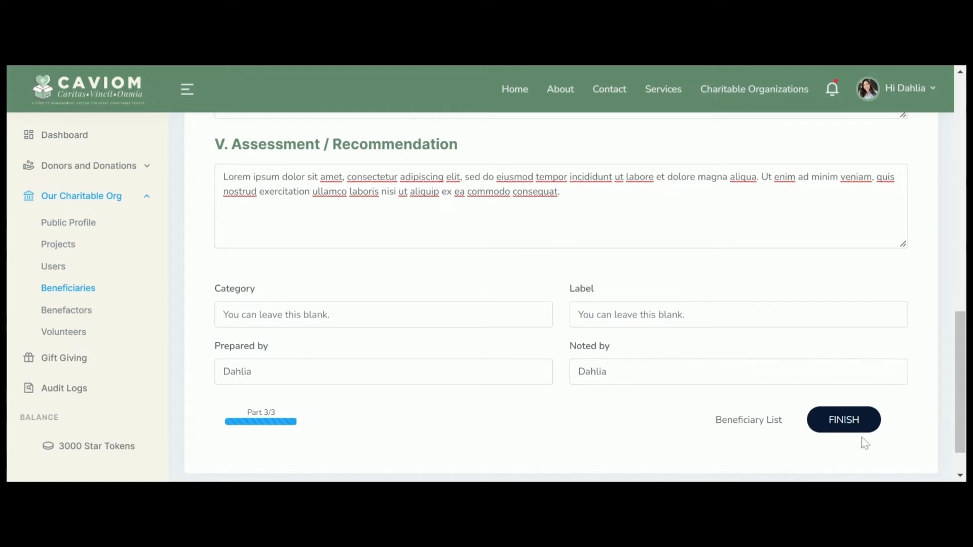
left_click(842, 430)
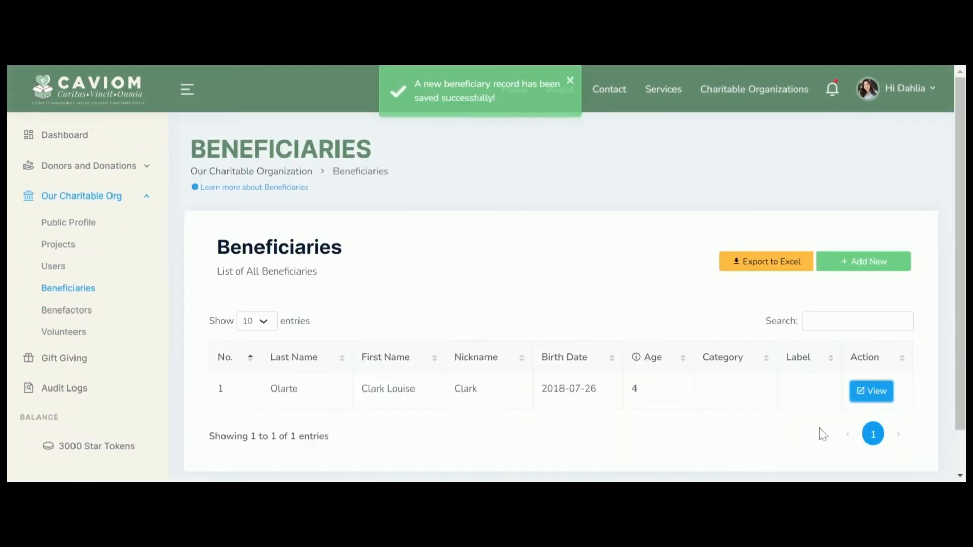
Step: Open beneficiary ID No. 1's record page, closing the edit dialog without changes
left_click_drag(960, 134, 961, 412)
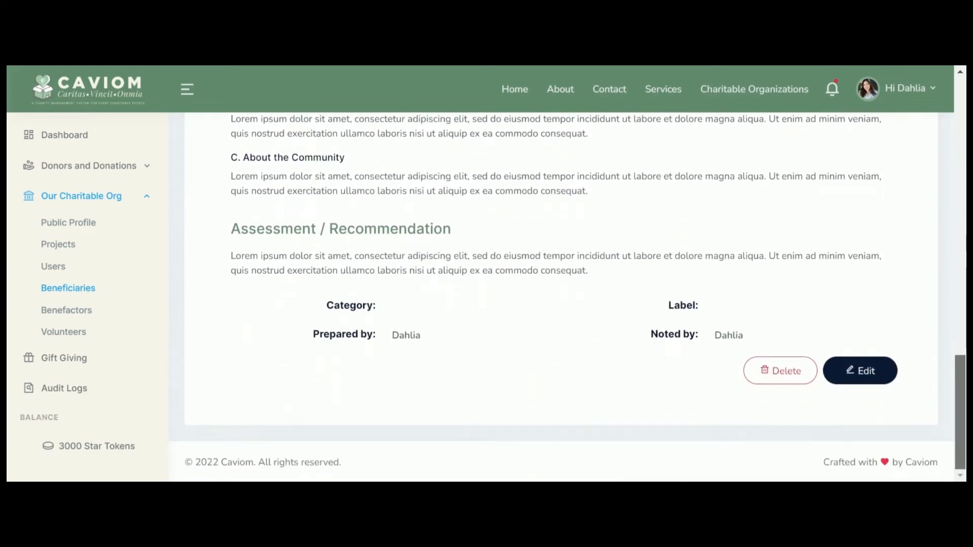
left_click(873, 371)
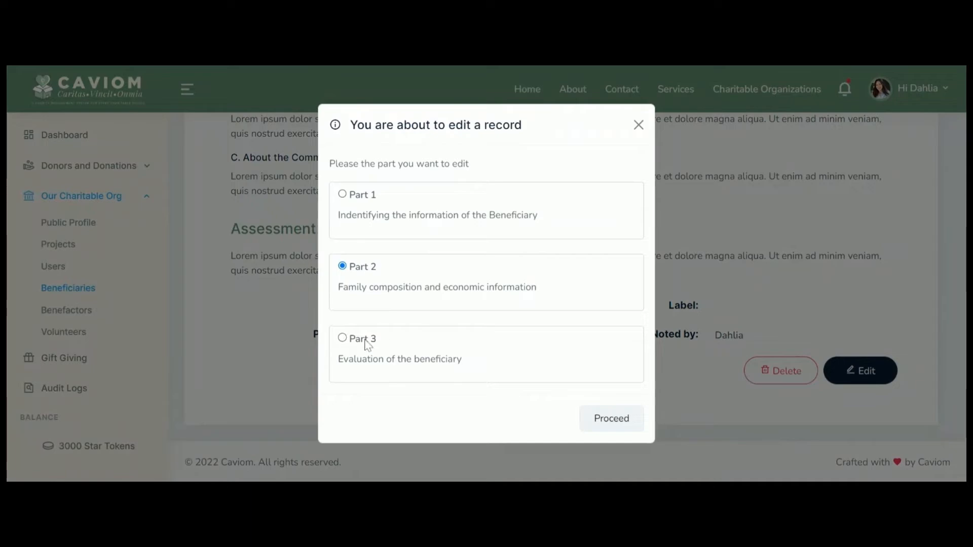
left_click(638, 125)
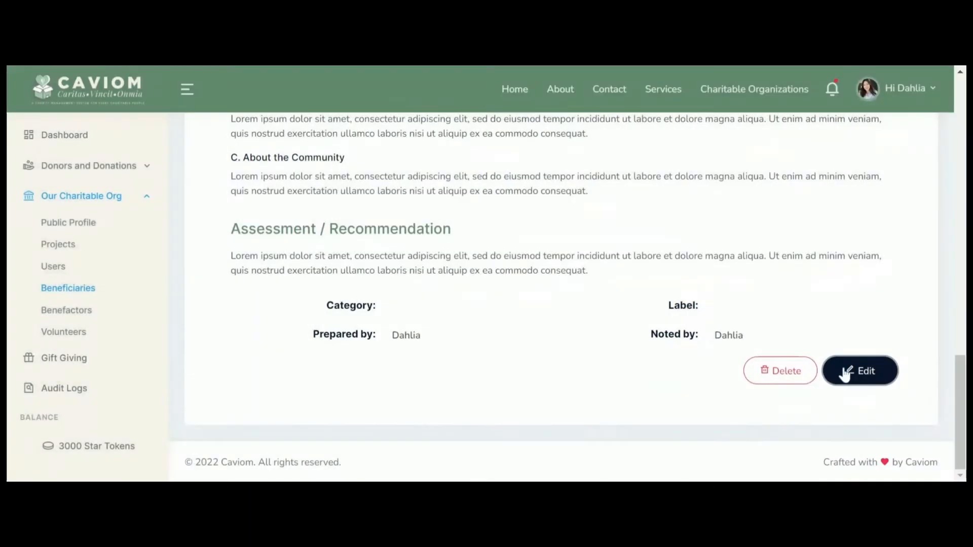
scroll(638, 254, "up", 10)
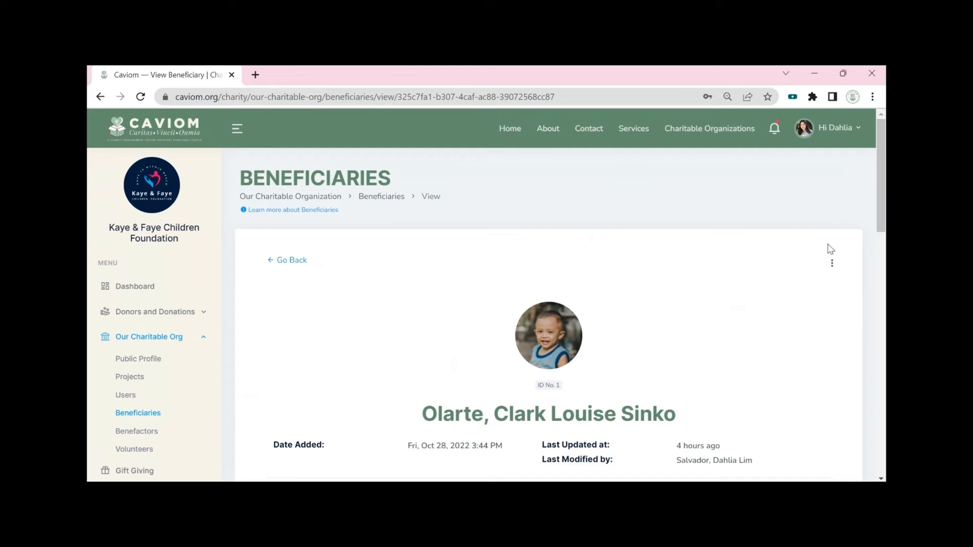
Step: Export the beneficiary's full data backup to PDF and open the downloaded file
left_click(832, 263)
left_click(746, 286)
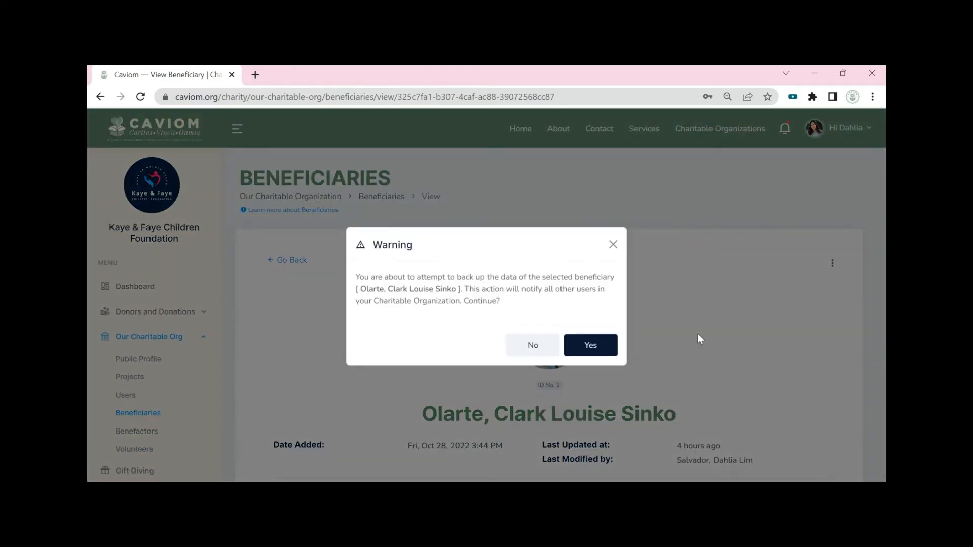
left_click(575, 353)
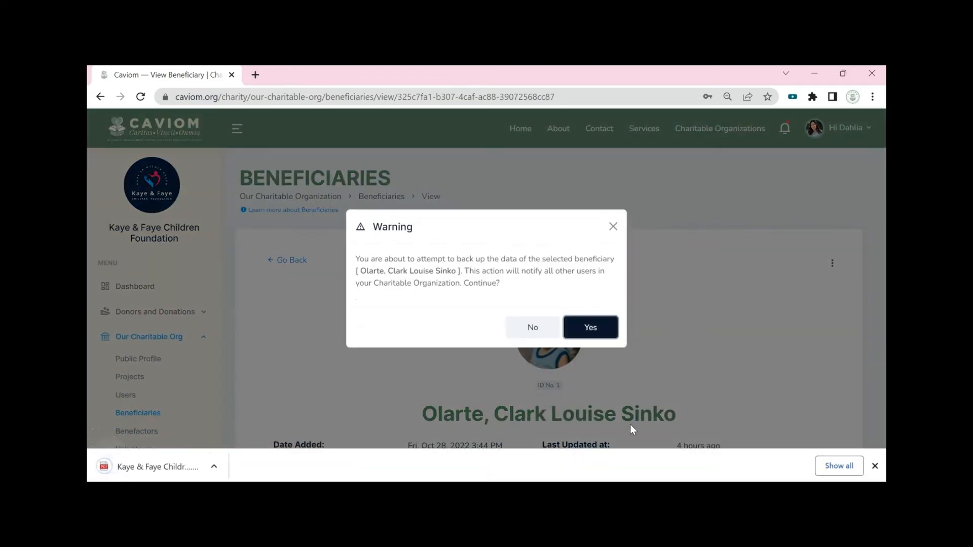
left_click(161, 466)
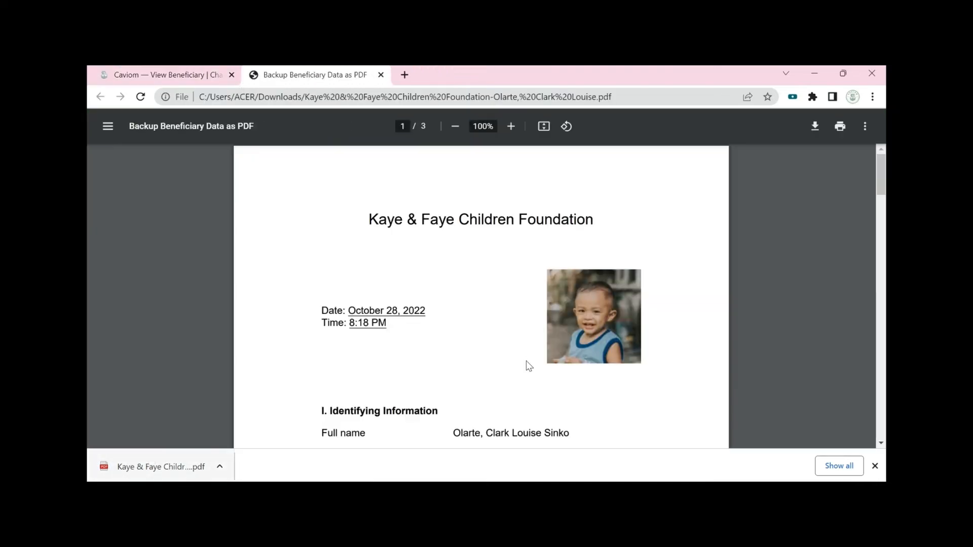
left_click_drag(882, 184, 883, 374)
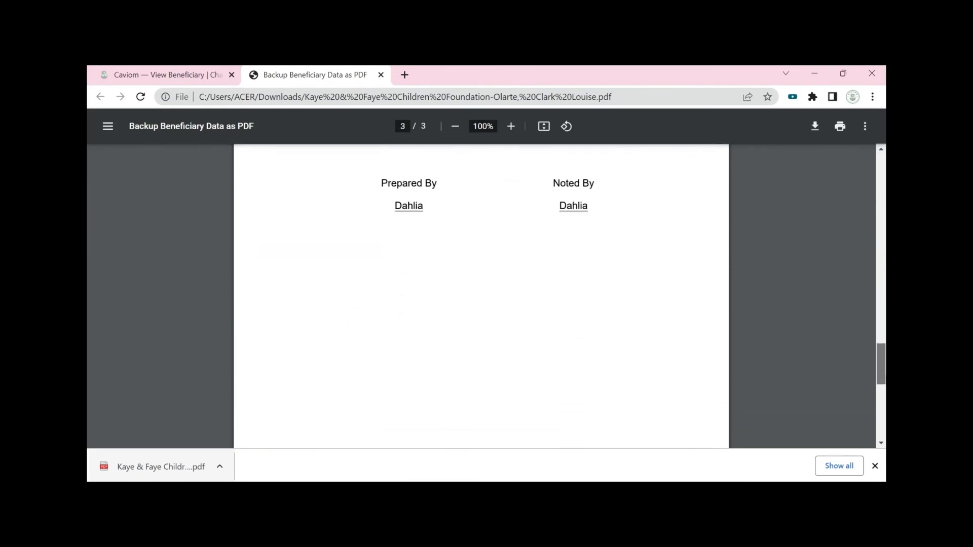
Step: Export a blank-copy PDF for manual assessment, open it in a new tab and scroll through it
left_click(131, 74)
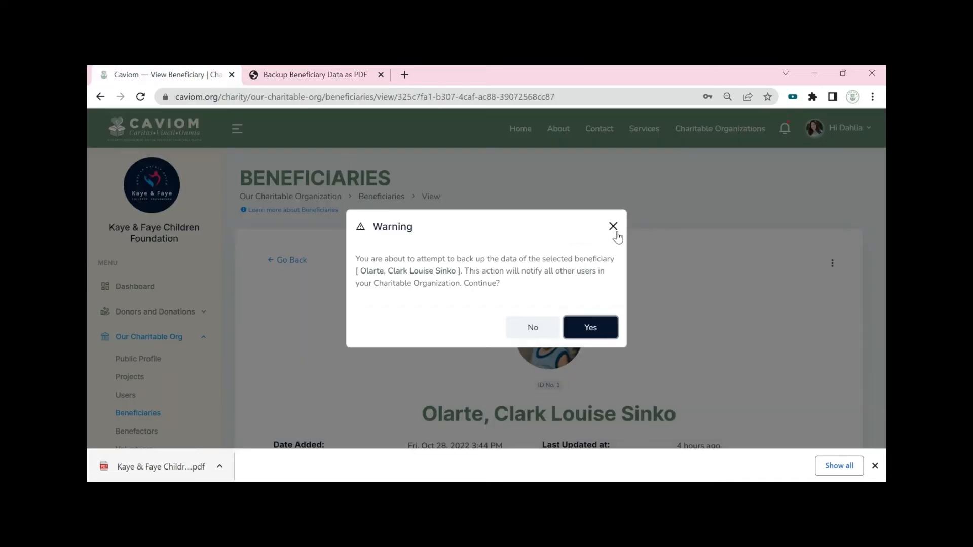
left_click(614, 228)
left_click(832, 264)
left_click(808, 303)
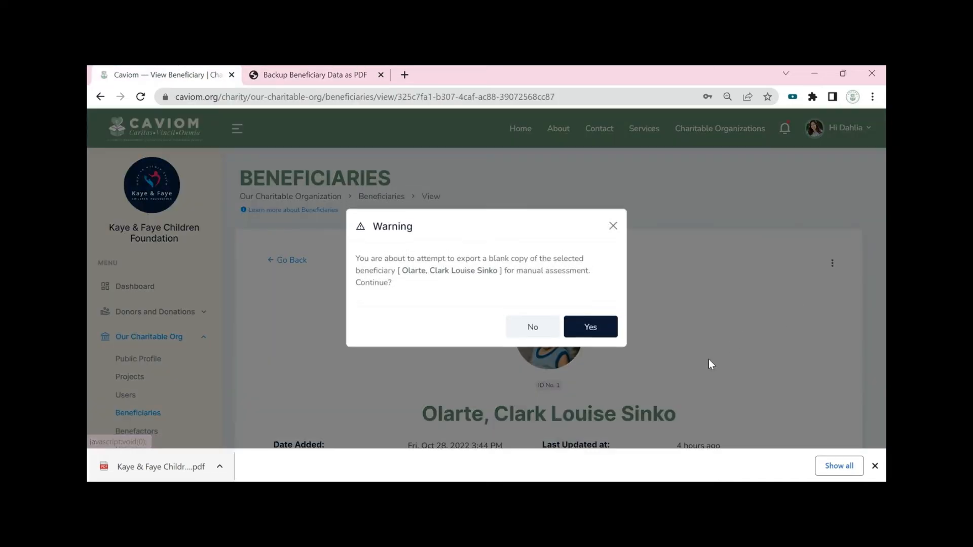
left_click(598, 335)
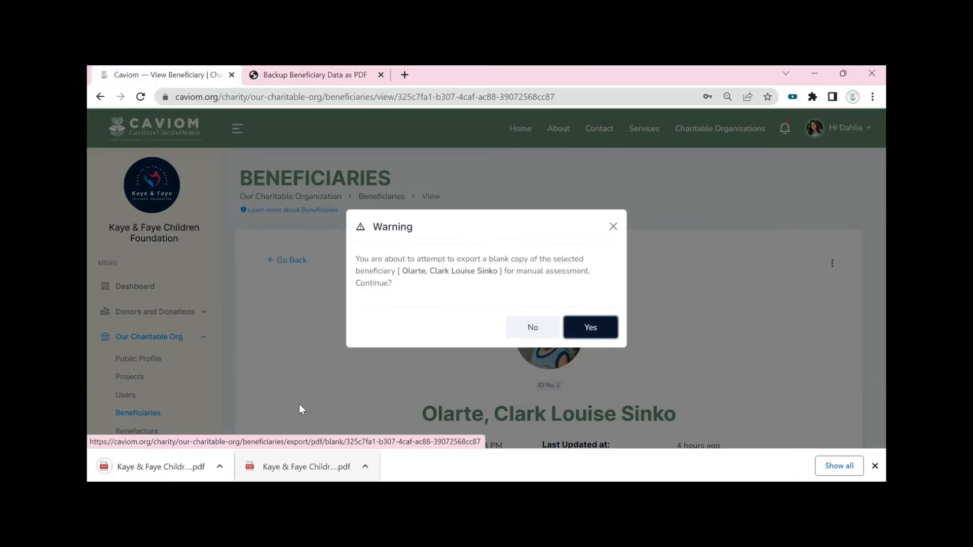
left_click_drag(152, 467, 437, 74)
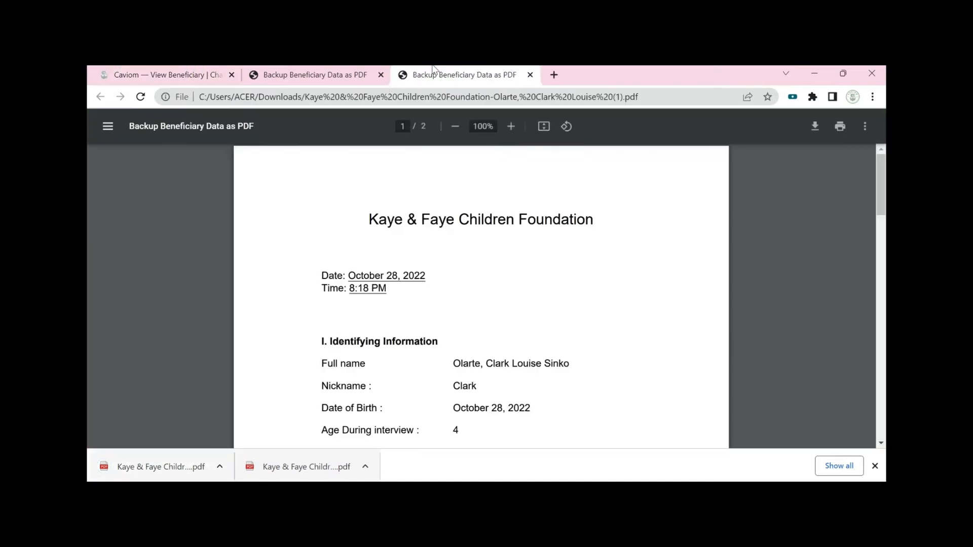
scroll(880, 260, "down", 5)
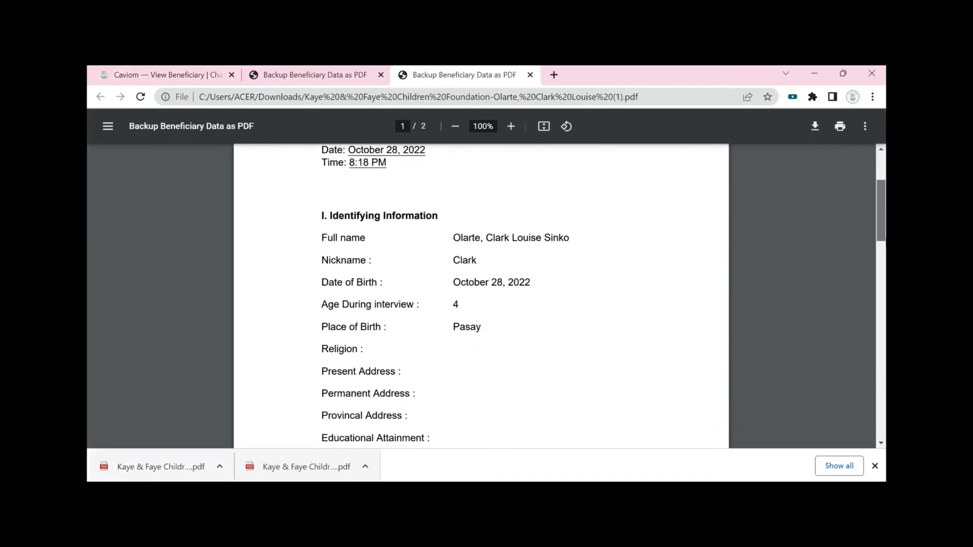
scroll(481, 297, "down", 10)
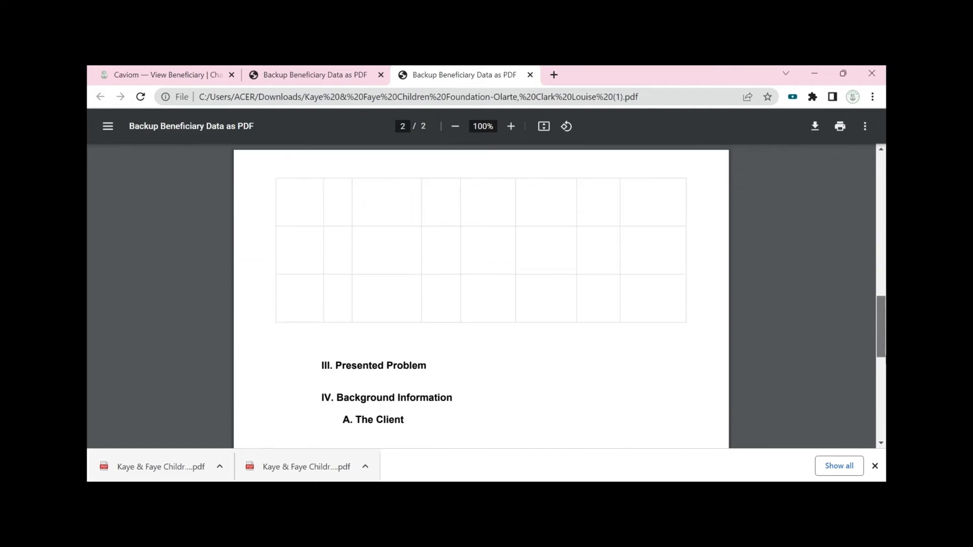
scroll(862, 413, "down", 1)
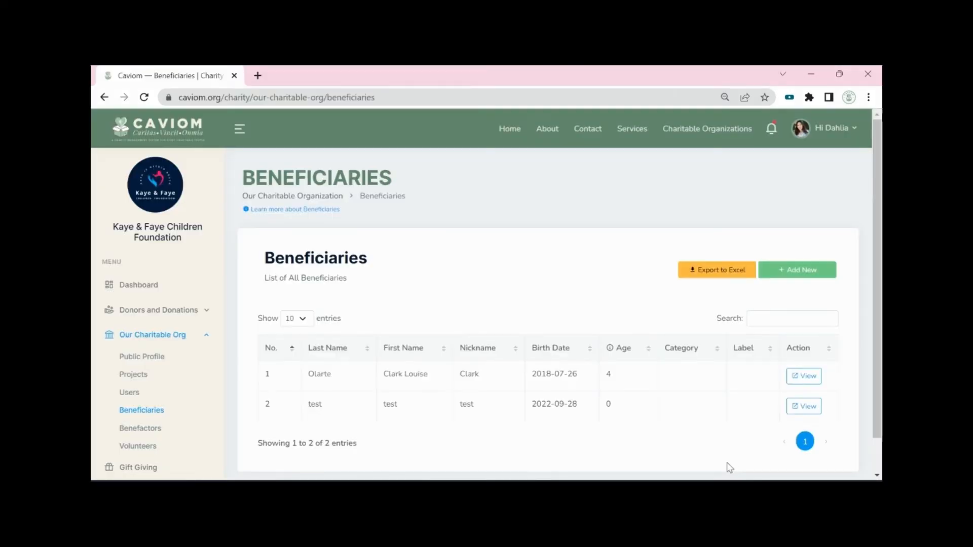
Step: Export both beneficiary records to Excel and open the downloaded xlsx workbook
left_click(736, 273)
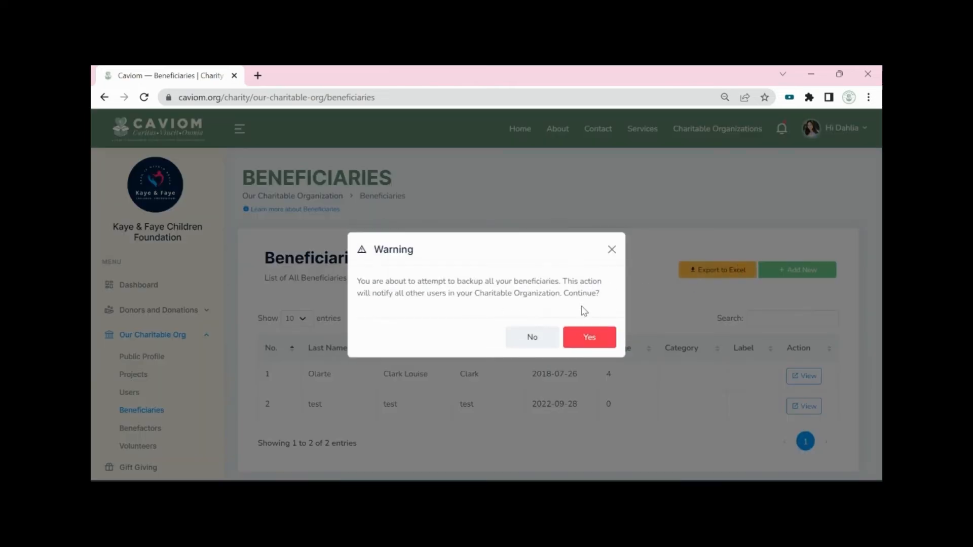
left_click(588, 336)
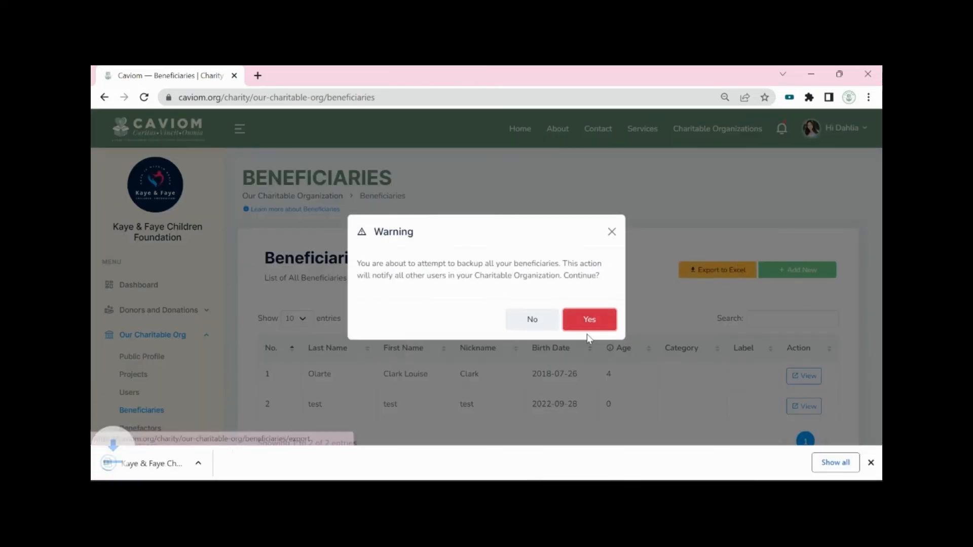
left_click(161, 463)
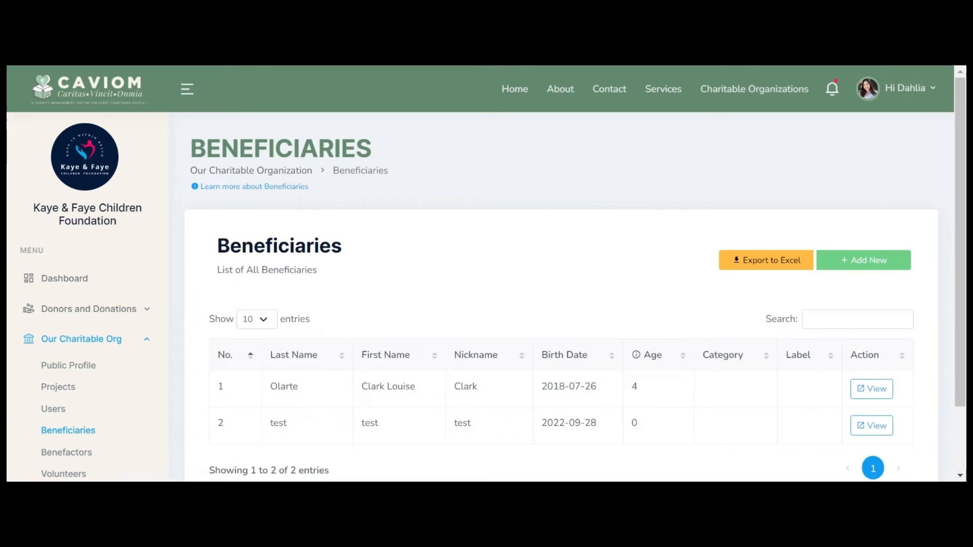
left_click_drag(962, 315, 961, 354)
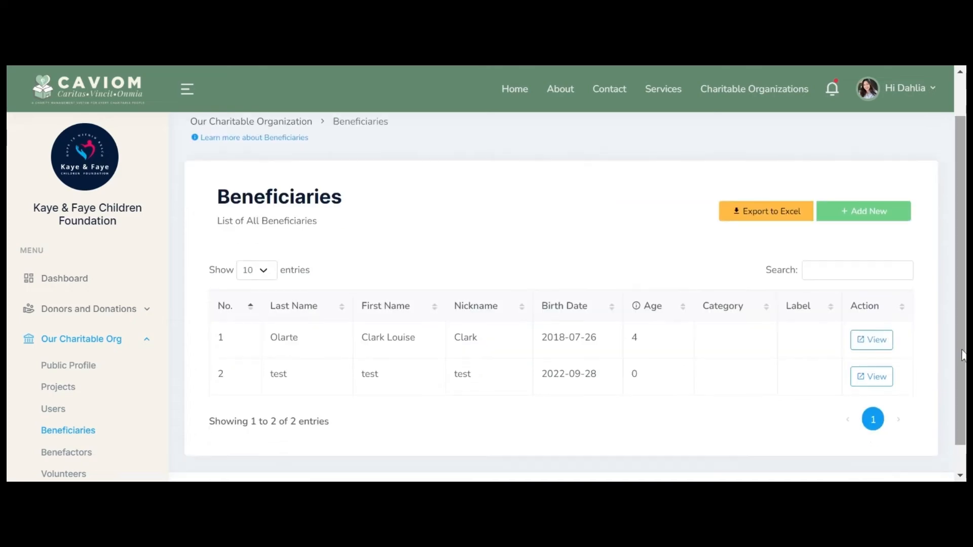
Step: Open the test beneficiary's record and permanently delete it, confirming the warning
left_click(876, 376)
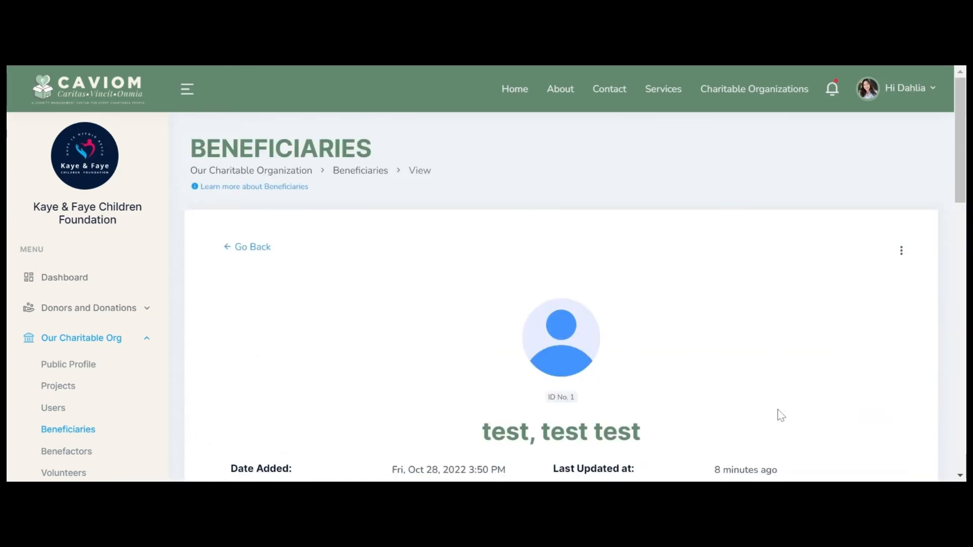
scroll(561, 296, "down", 15)
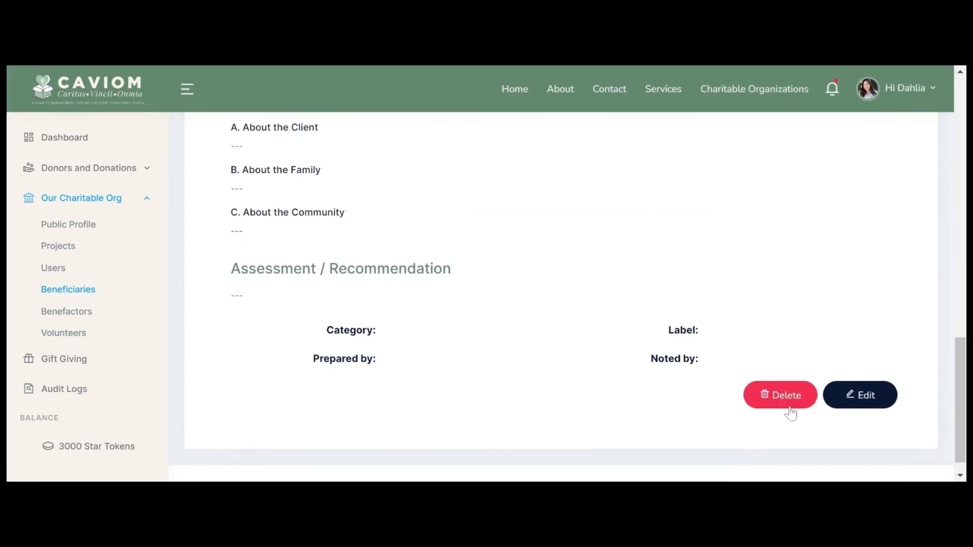
left_click(789, 406)
left_click(608, 333)
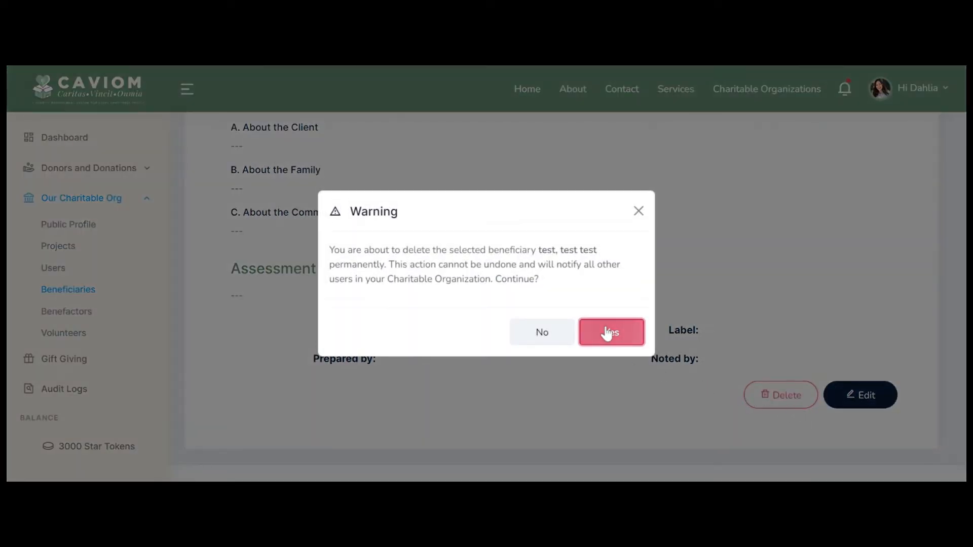
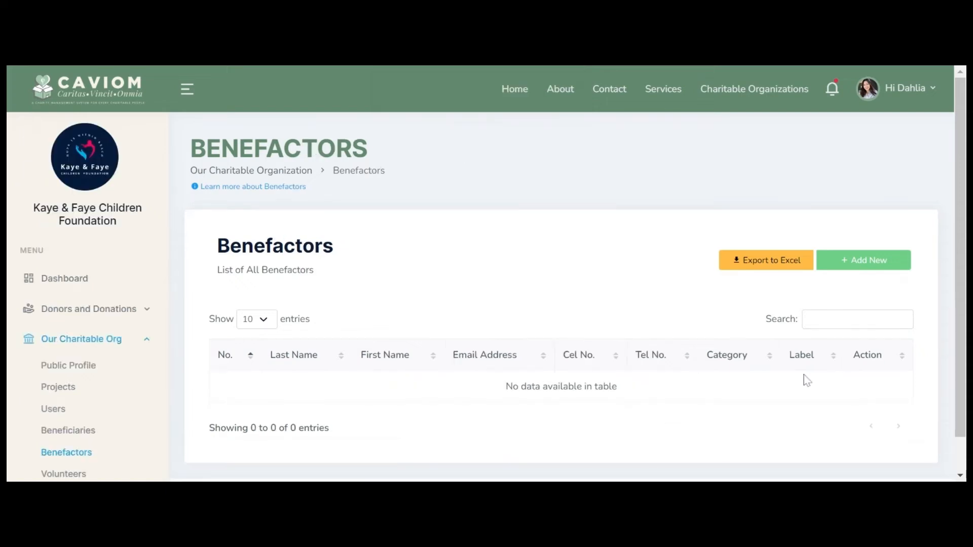
Step: Read the Learn more explanation of Benefactors, then close it
mouse_move(960, 363)
left_mouse_down()
mouse_move(960, 380)
mouse_move(960, 362)
left_mouse_up()
left_click(287, 186)
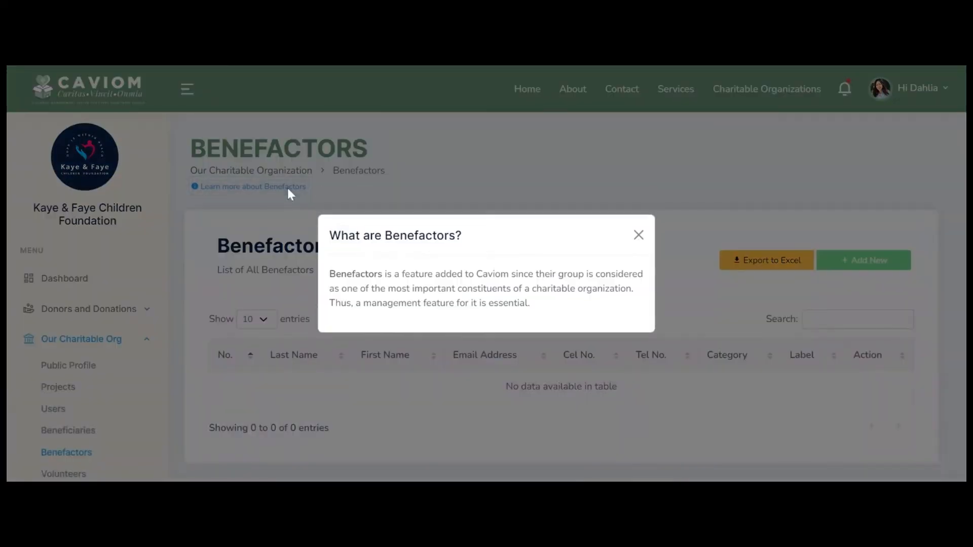
left_click(639, 236)
Step: Add an Active Sun Moon Mission Benefactor with profile photo, contacts and address
left_click(887, 260)
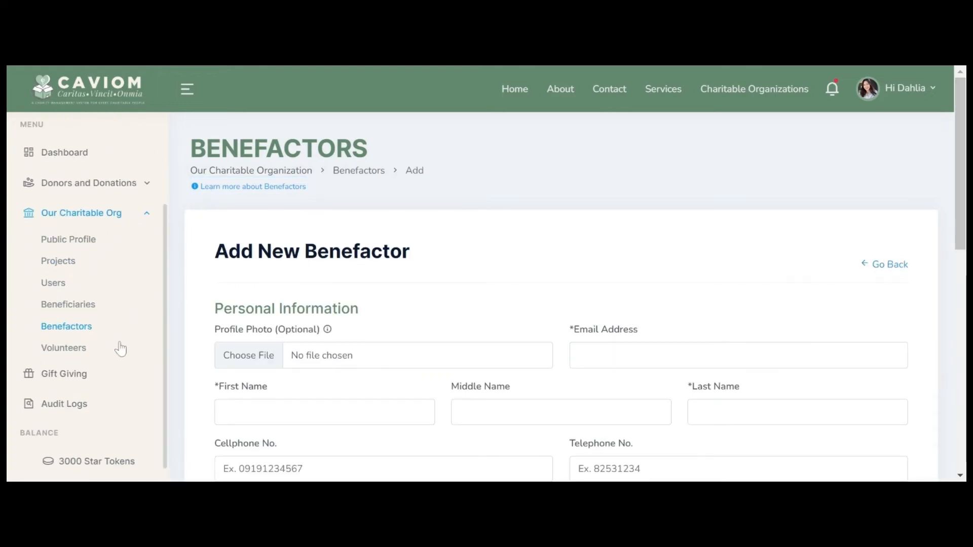
scroll(121, 349, "up", 3)
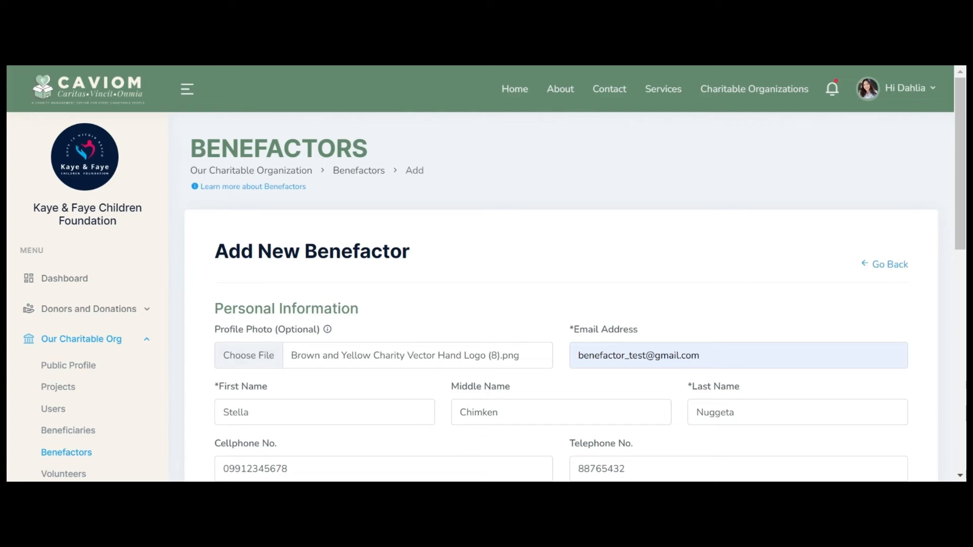
scroll(783, 312, "down", 4)
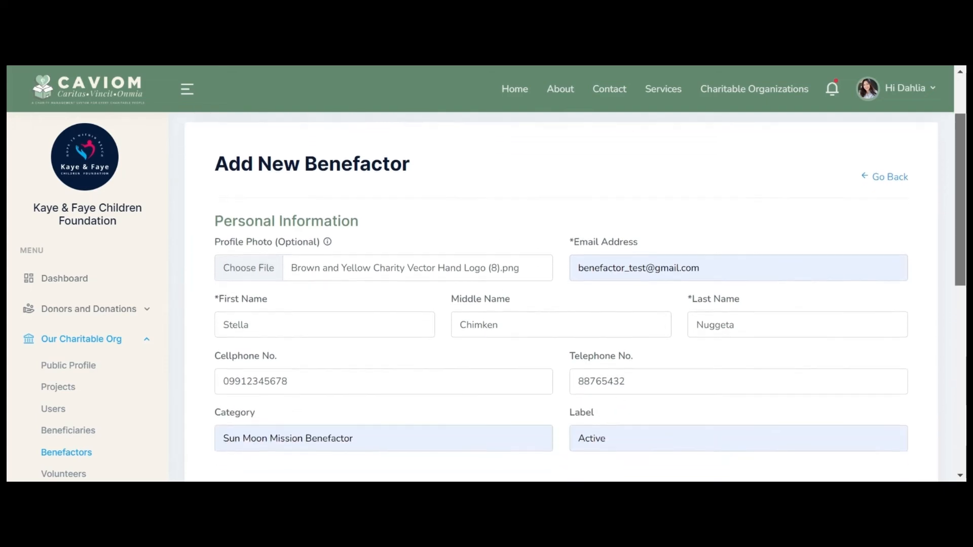
scroll(591, 296, "down", 5)
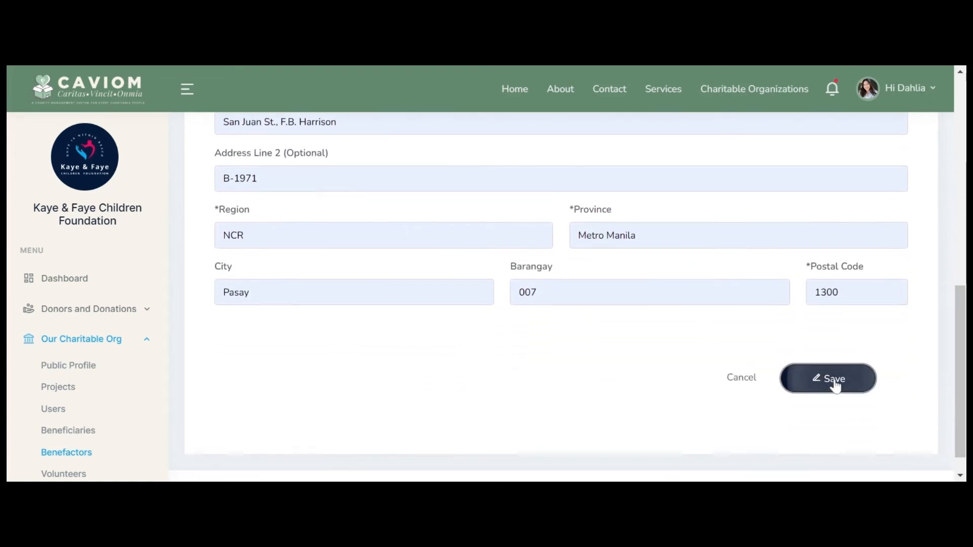
left_click(834, 384)
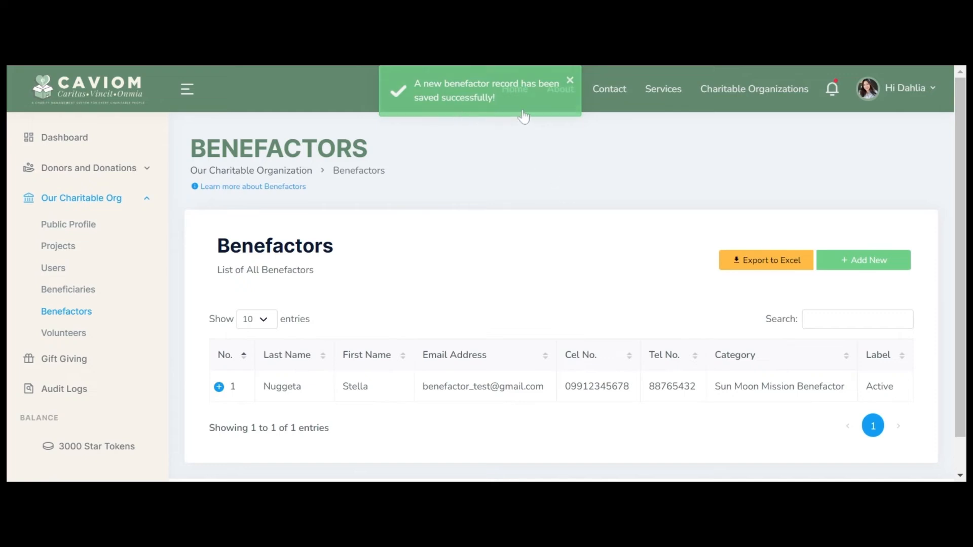
Step: View the new benefactor's full profile, then return to the Benefactors list
left_click(219, 388)
left_click(293, 422)
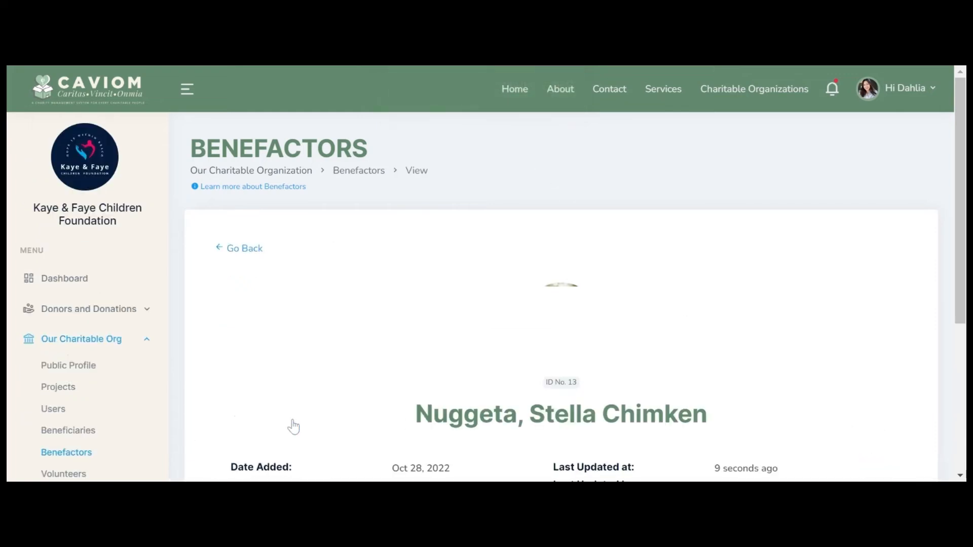
scroll(561, 297, "down", 3)
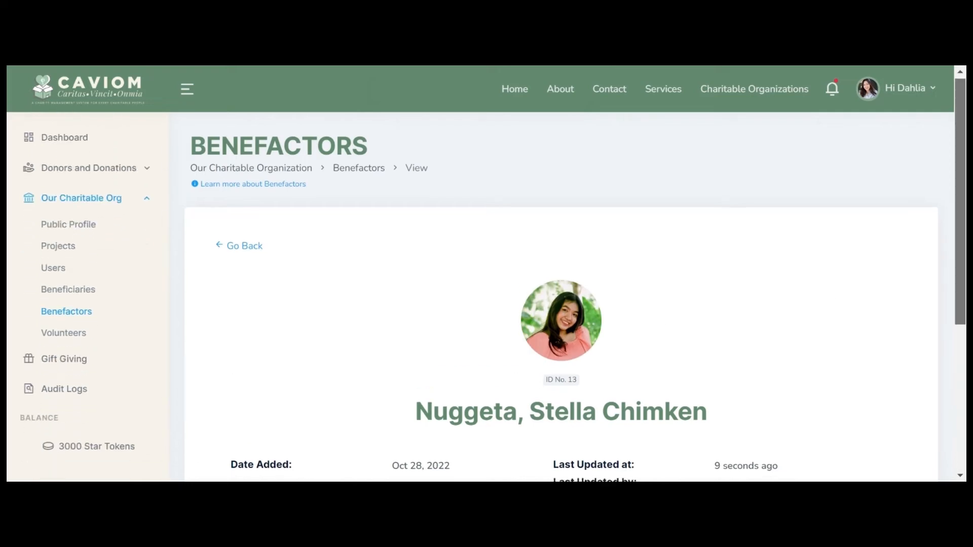
left_click_drag(961, 291, 961, 305)
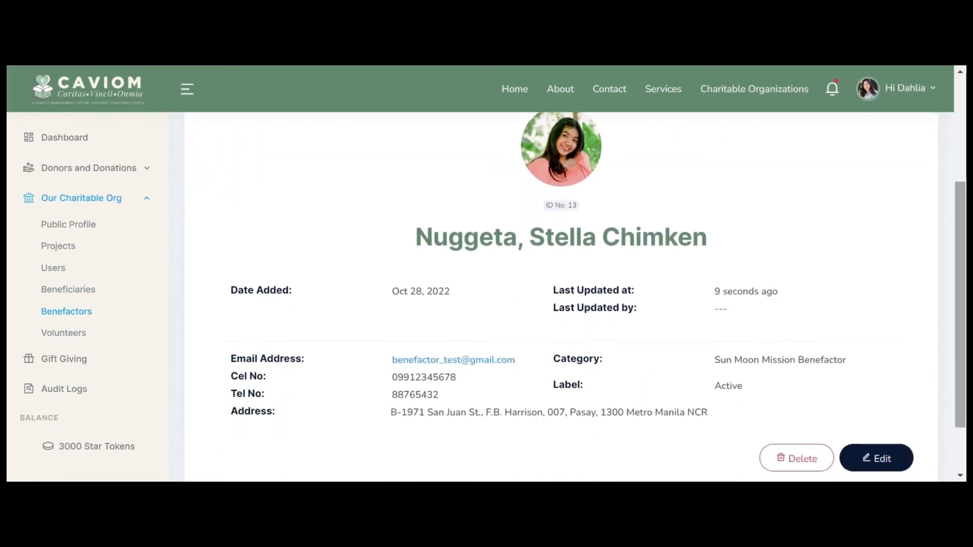
scroll(130, 406, "up", 3)
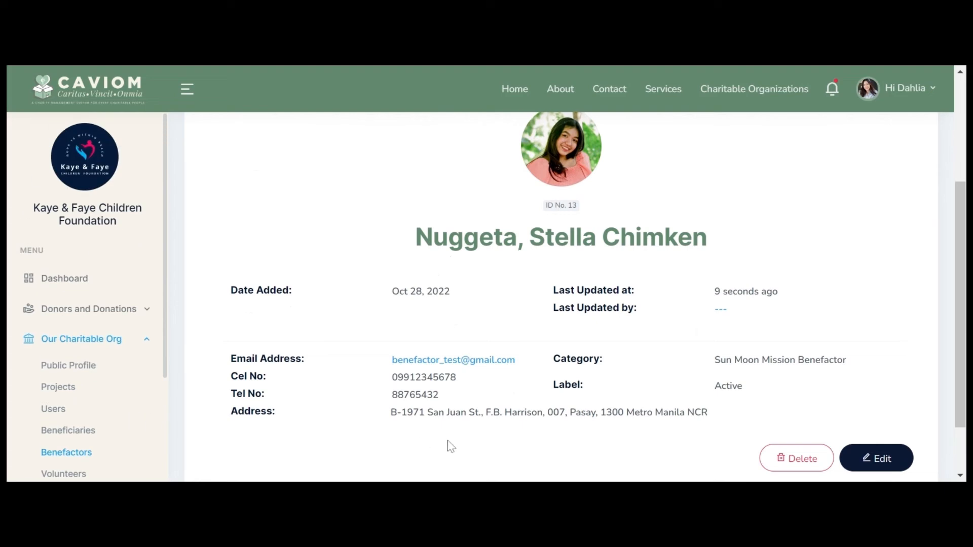
scroll(684, 431, "up", 1)
scroll(685, 431, "up", 3)
left_click(241, 261)
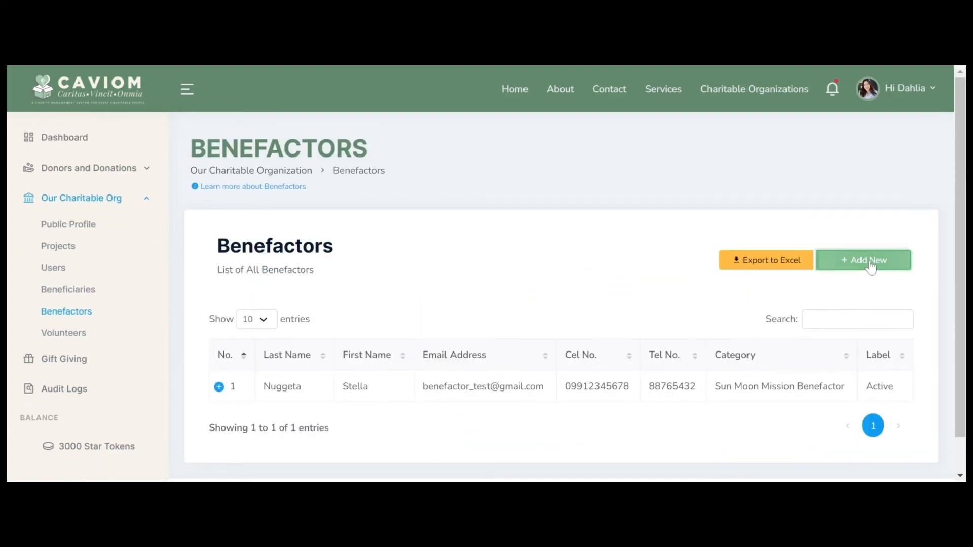
Step: Add and save a second benefactor record
left_click(875, 260)
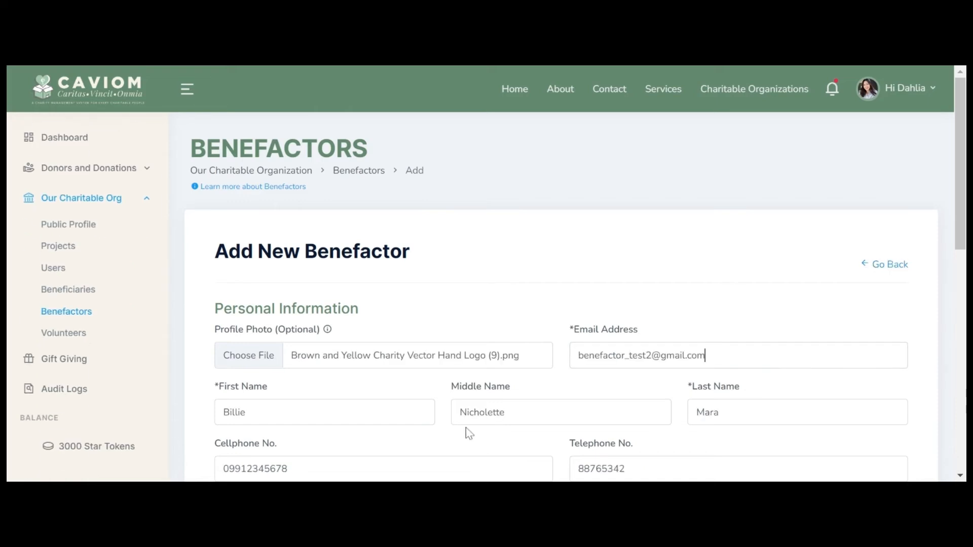
scroll(466, 428, "down", 5)
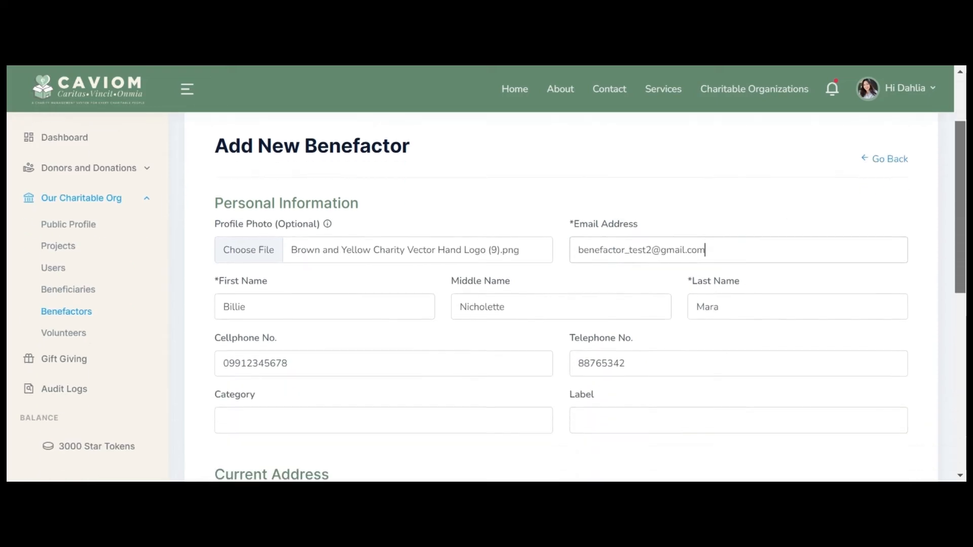
scroll(467, 428, "down", 5)
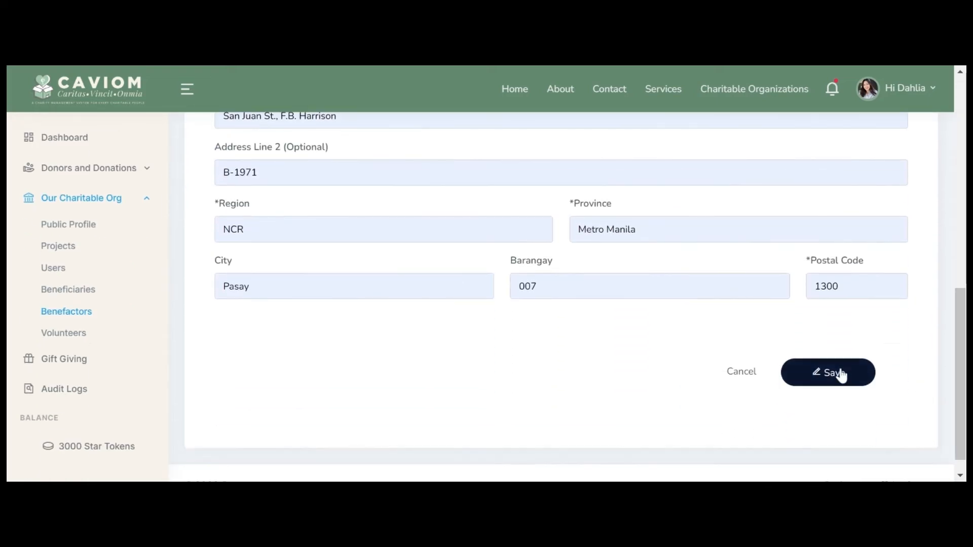
left_click(837, 374)
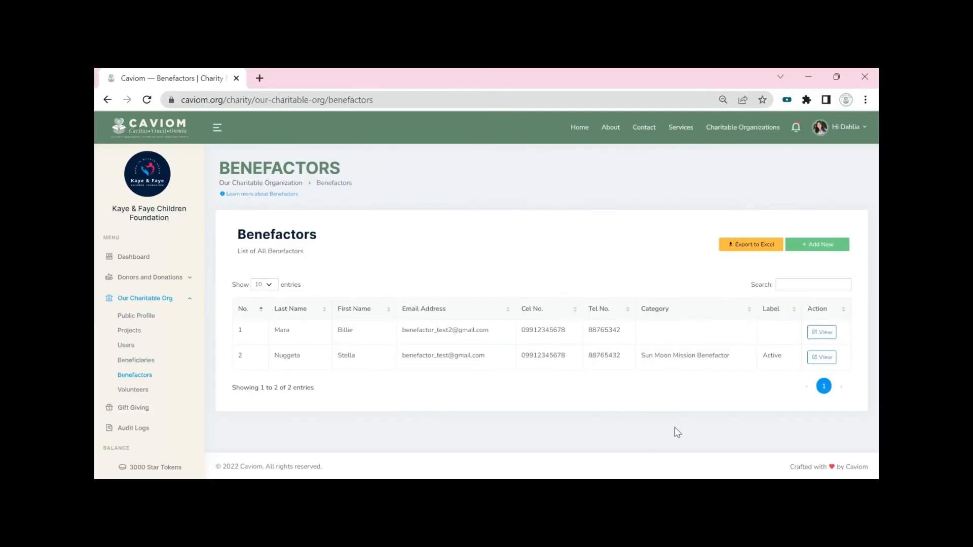
Step: Export all benefactors to Excel and open the downloaded xlsx file
left_click(778, 260)
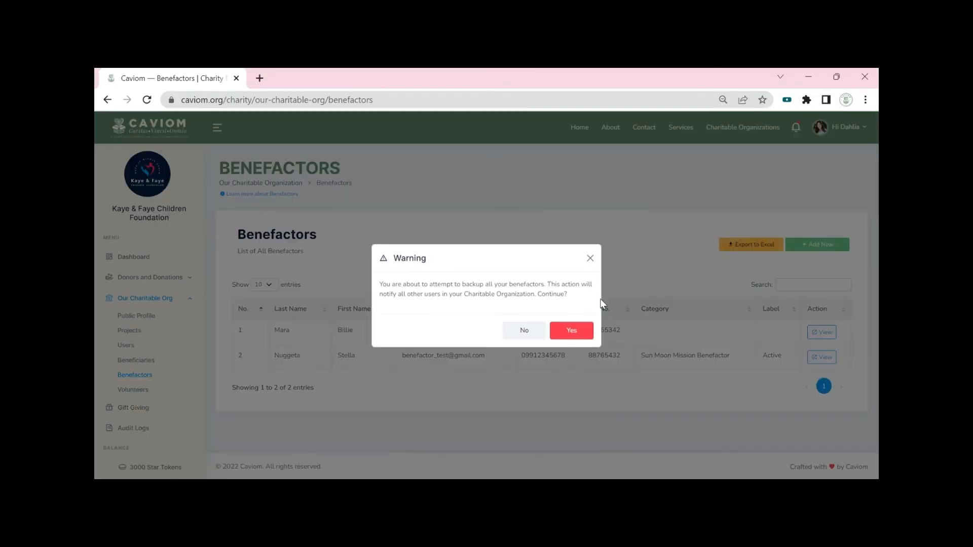
left_click(565, 332)
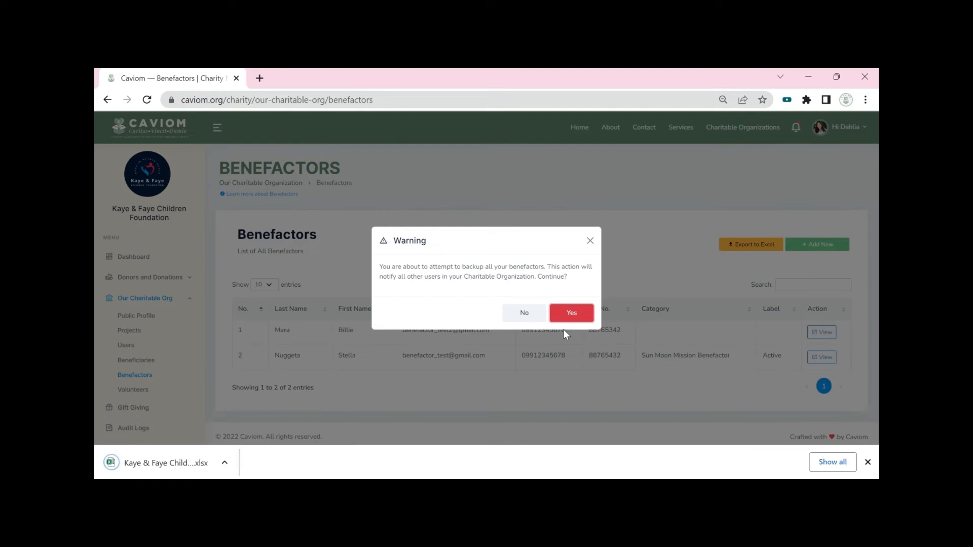
left_click(172, 465)
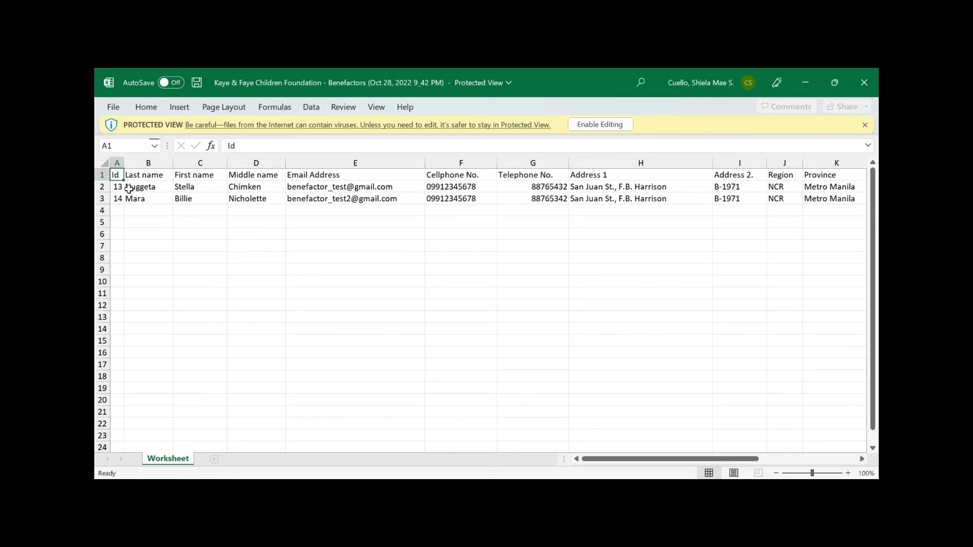
Step: Inspect the two exported benefactor rows, IDs 13 and 14, in the worksheet
left_click(129, 188)
left_click(134, 200)
left_click(104, 188)
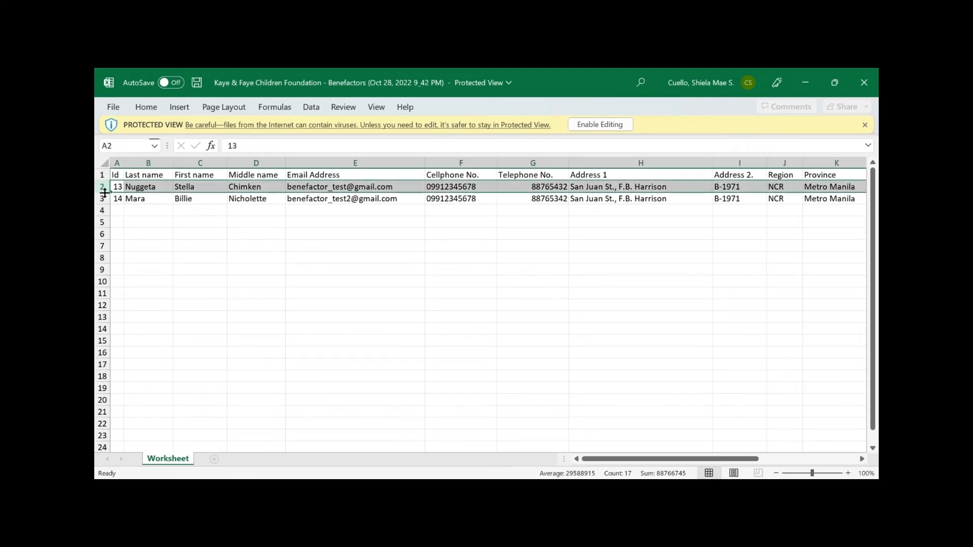
left_click(104, 199)
left_click(653, 390)
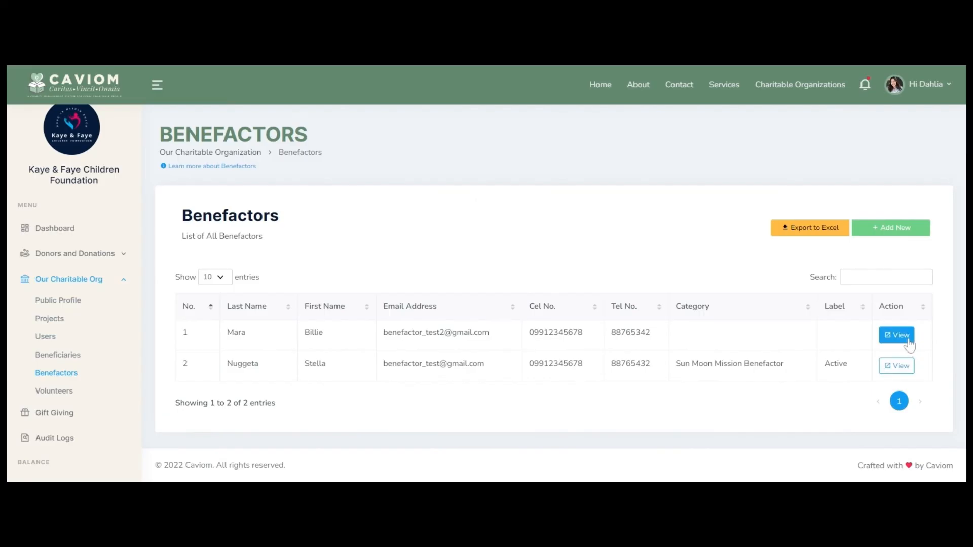
Step: Edit the second benefactor's profile to replace the Middle Name and save
left_click(905, 337)
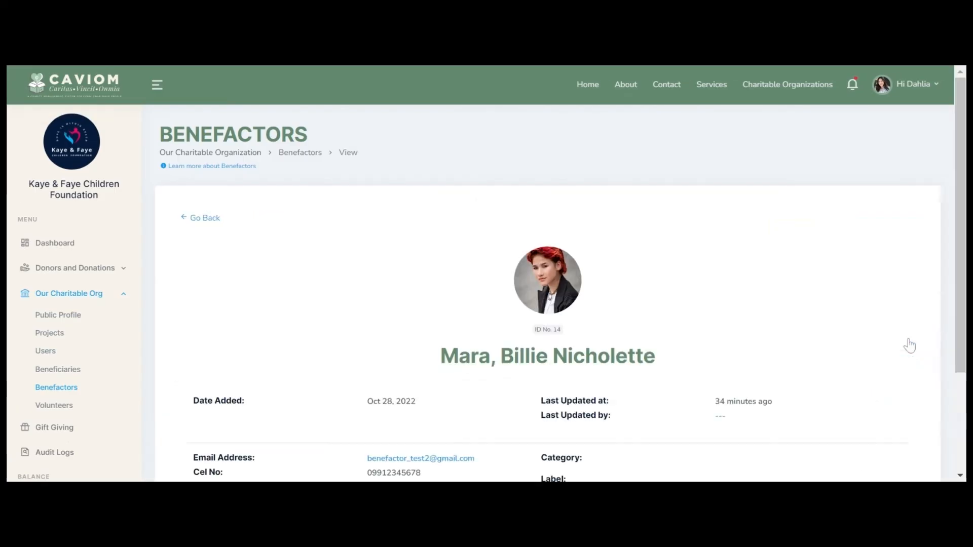
scroll(908, 345, "down", 3)
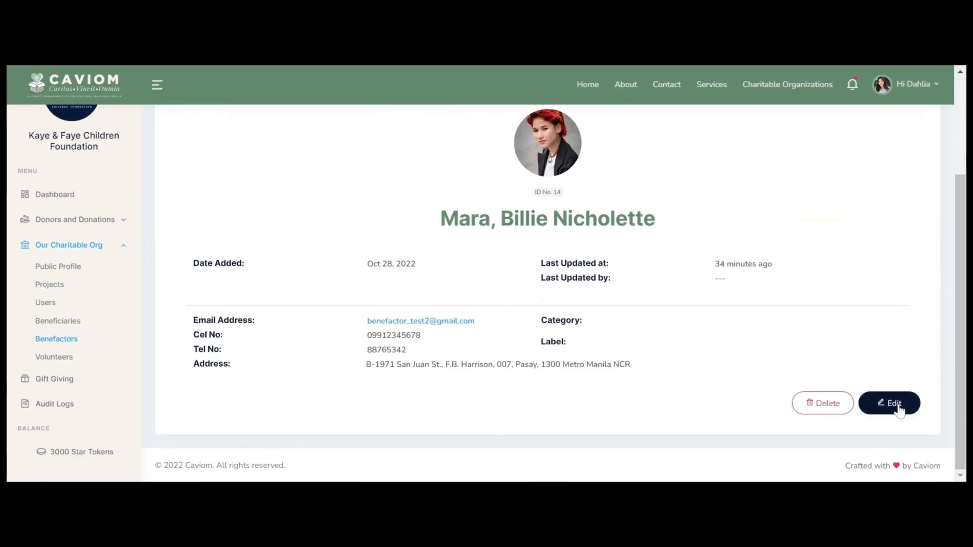
left_click(900, 408)
scroll(708, 391, "down", 4)
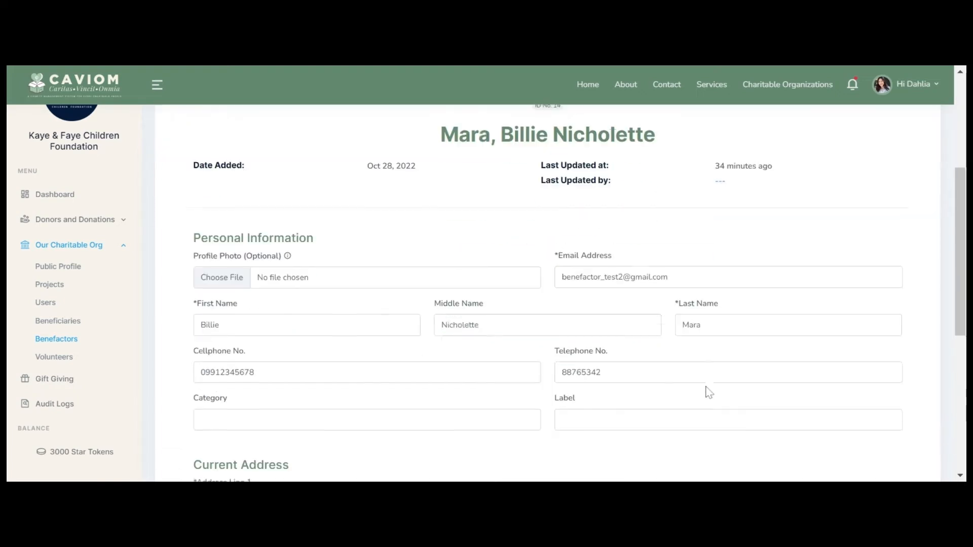
double_click(459, 325)
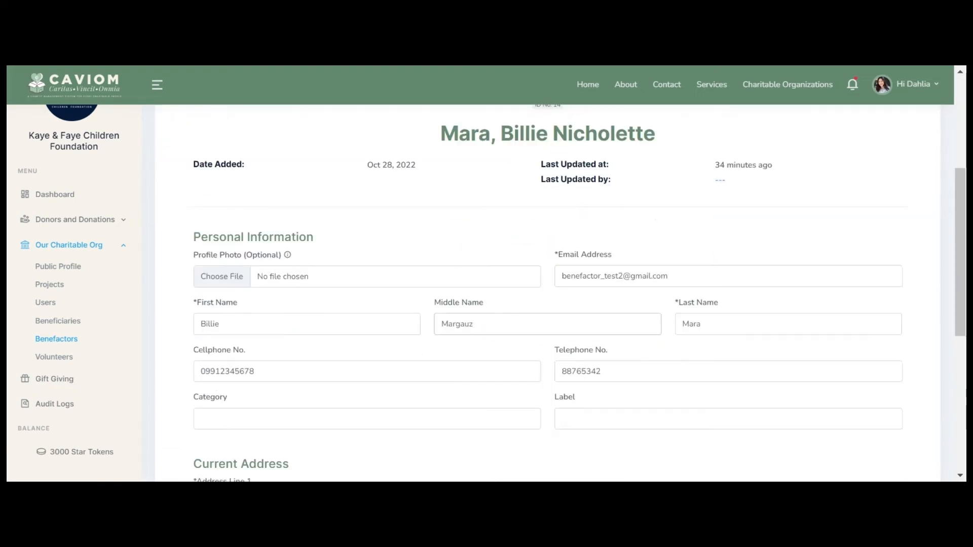
scroll(522, 308, "down", 3)
scroll(703, 374, "down", 4)
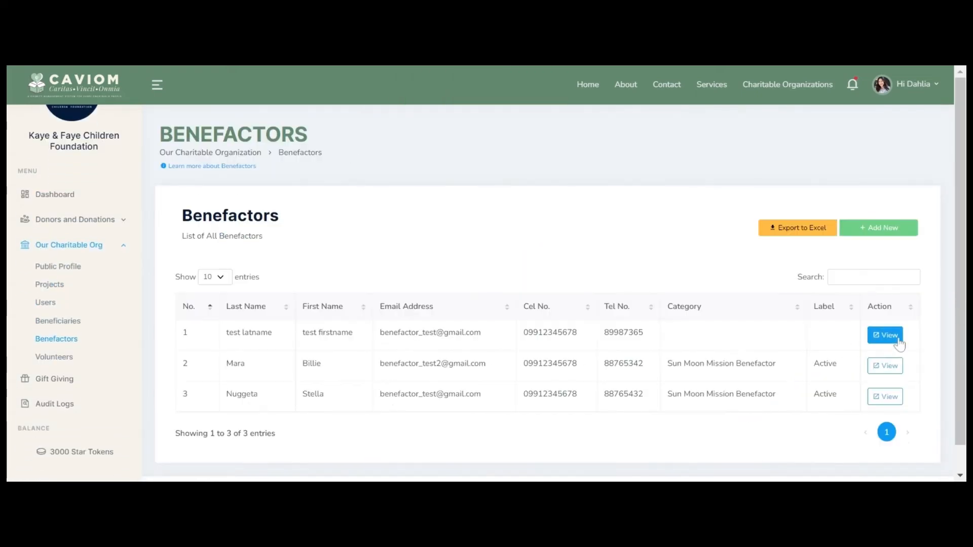
Step: Permanently delete the test benefactor record, confirming the warning
left_click(902, 335)
scroll(771, 345, "down", 3)
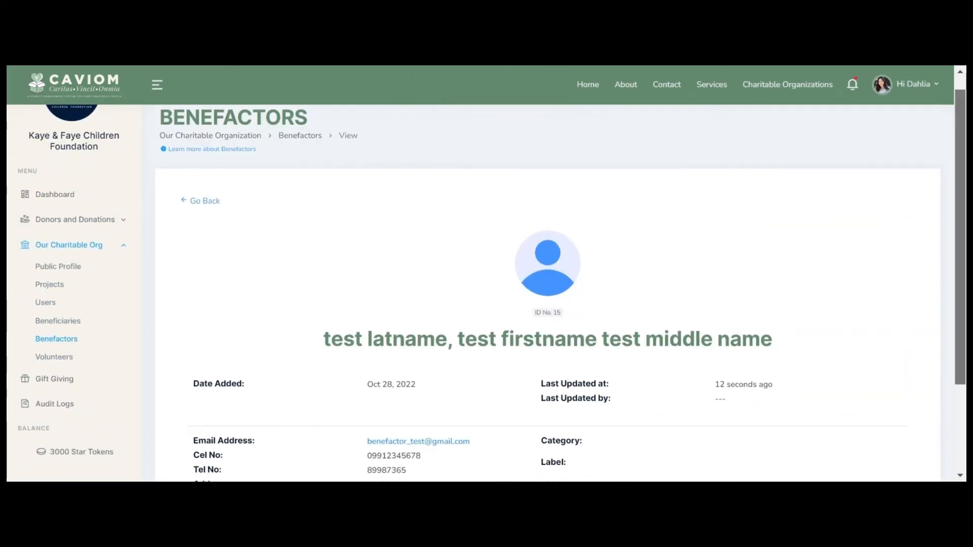
left_click(810, 411)
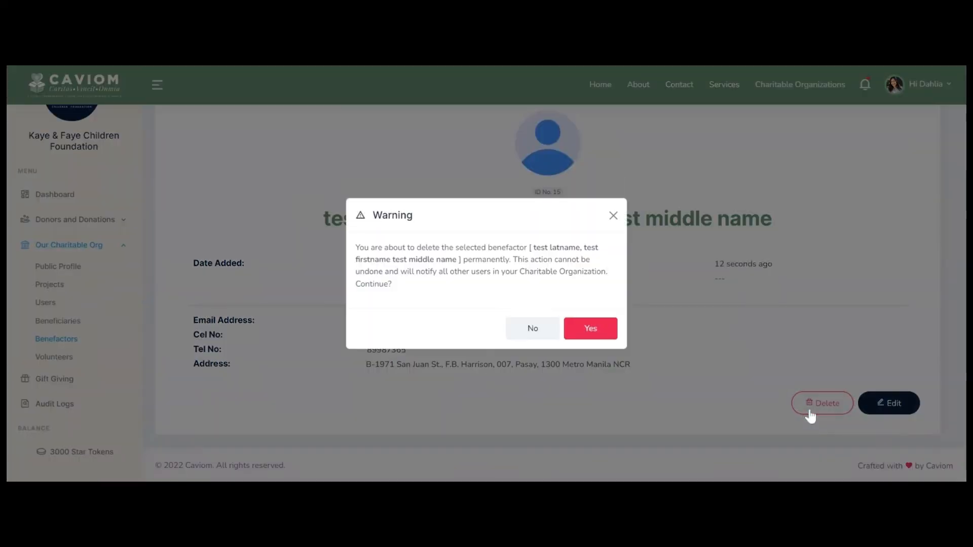
left_click(591, 332)
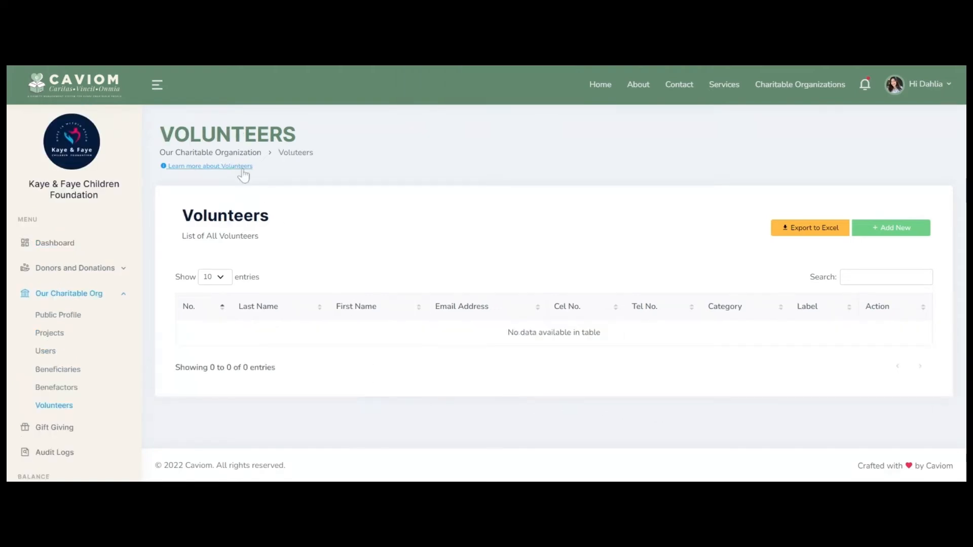
Step: Read the volunteers explanation, then add and save a first new volunteer
left_click(242, 168)
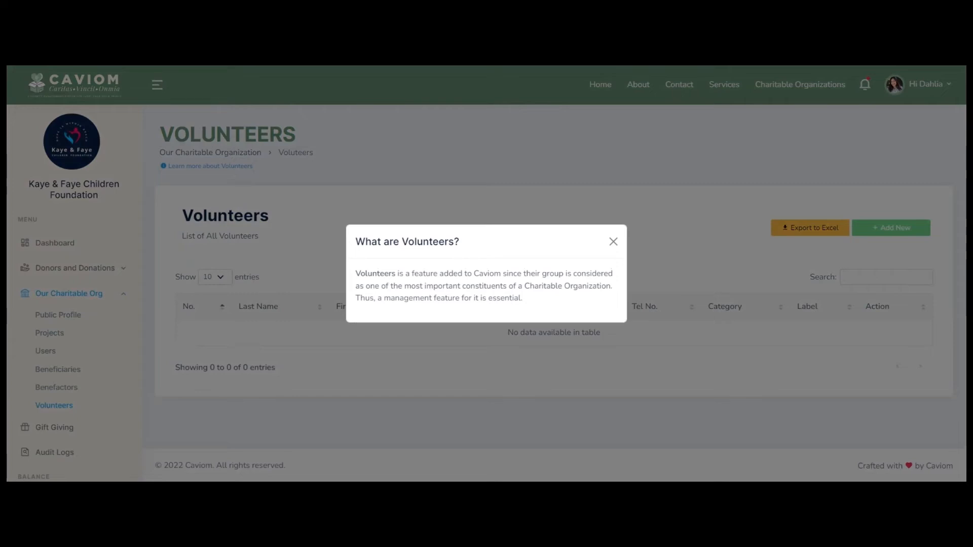
left_click(613, 242)
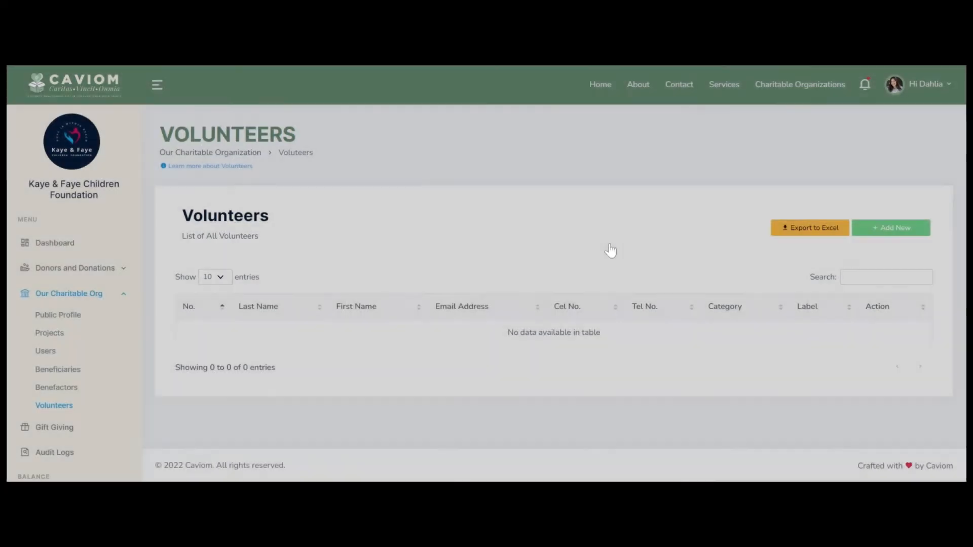
left_click(891, 229)
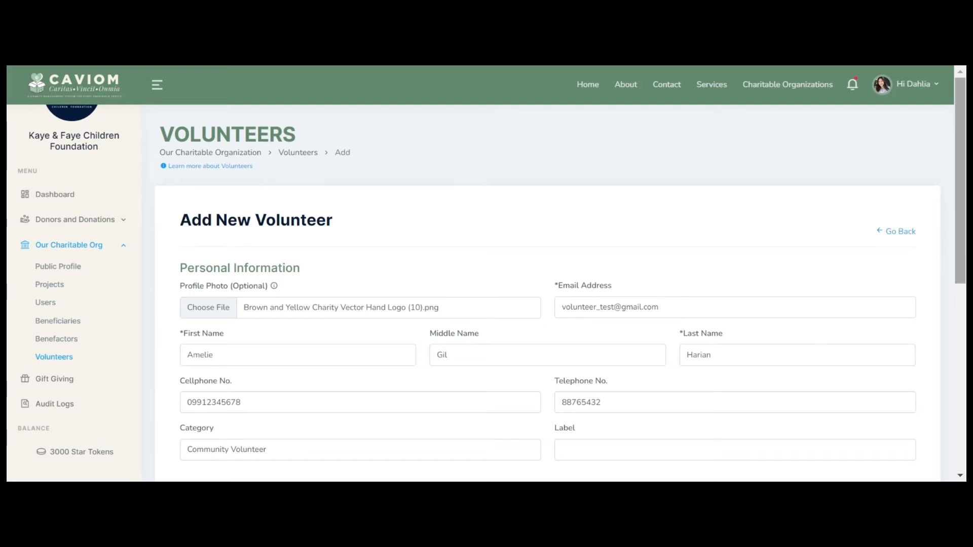
scroll(547, 304, "down", 1)
scroll(547, 294, "down", 5)
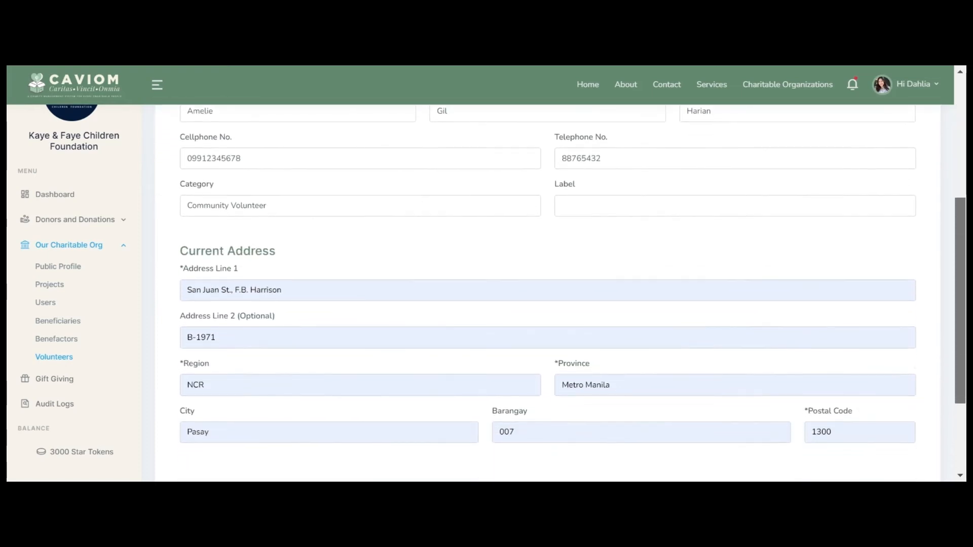
scroll(548, 294, "down", 2)
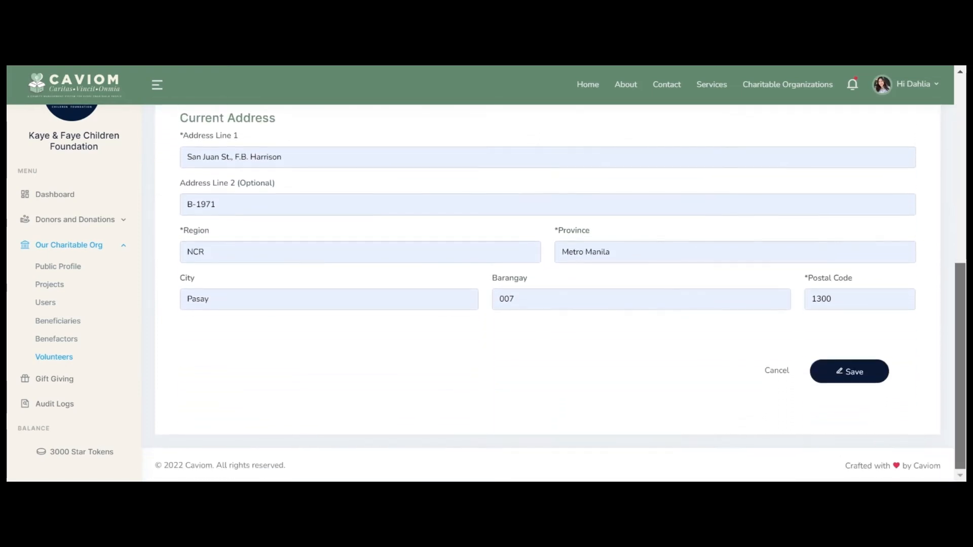
left_click(869, 373)
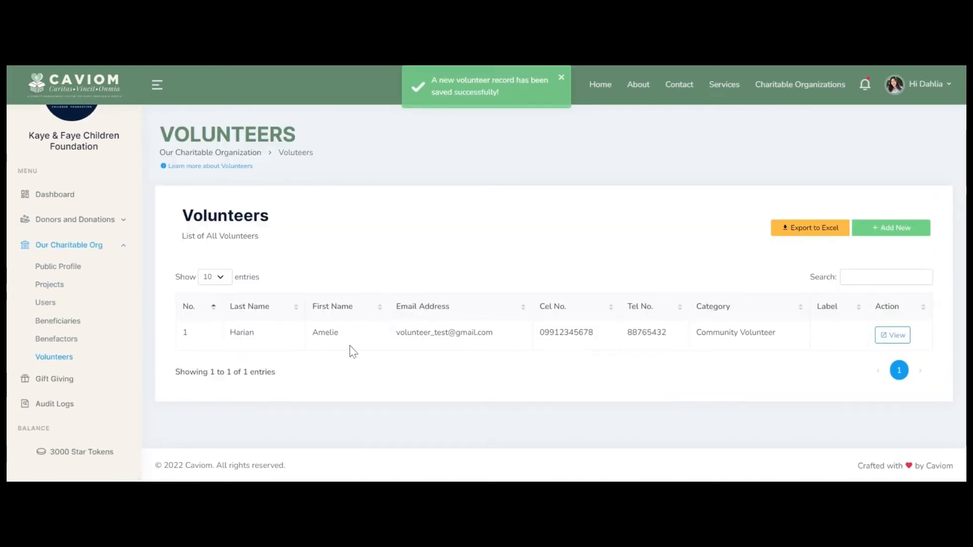
Step: Review the new volunteer's details, then add a second volunteer
left_click(892, 335)
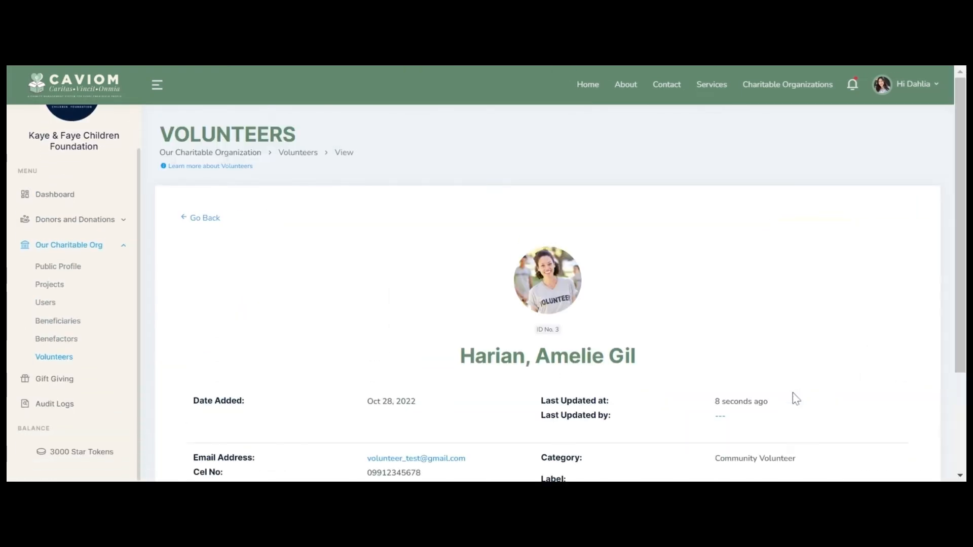
scroll(796, 399, "down", 2)
scroll(795, 399, "down", 2)
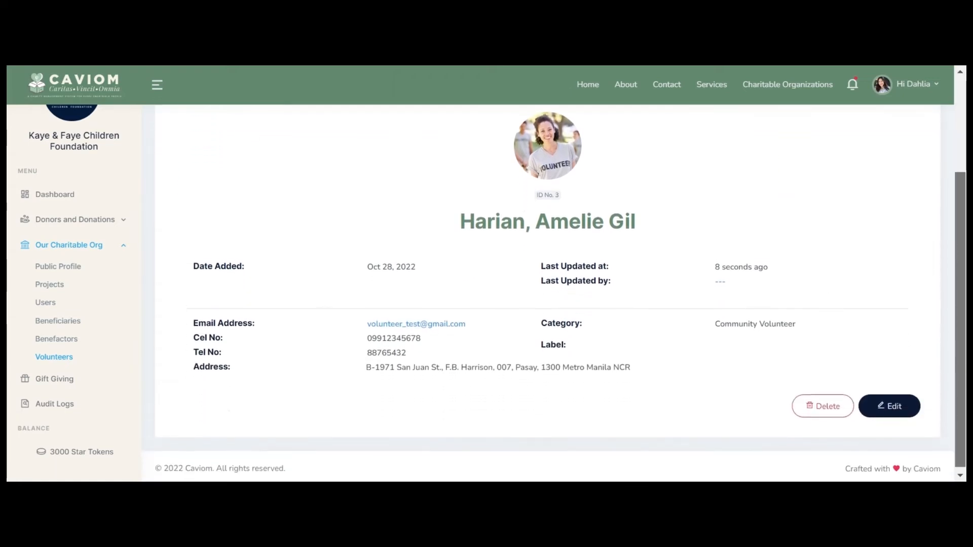
scroll(632, 276, "up", 4)
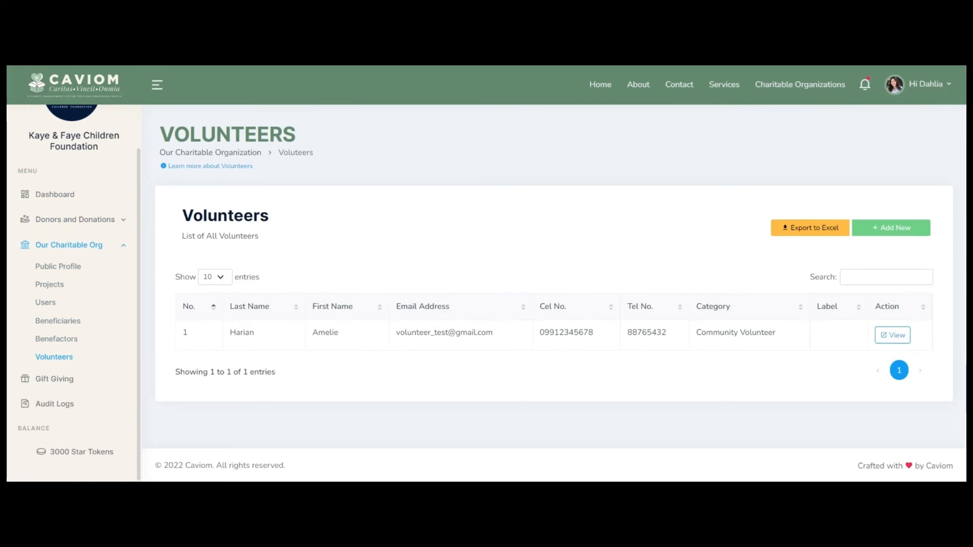
left_click(894, 229)
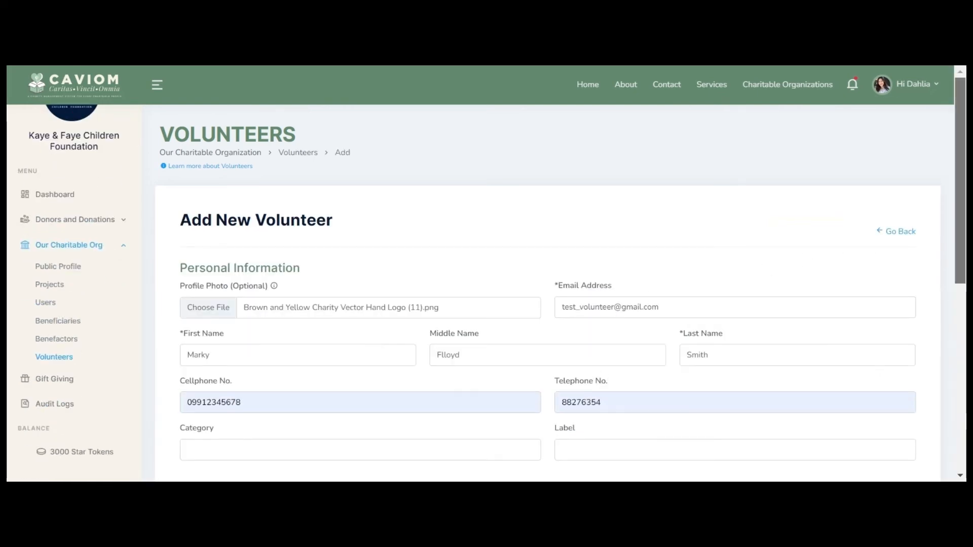
scroll(757, 413, "down", 8)
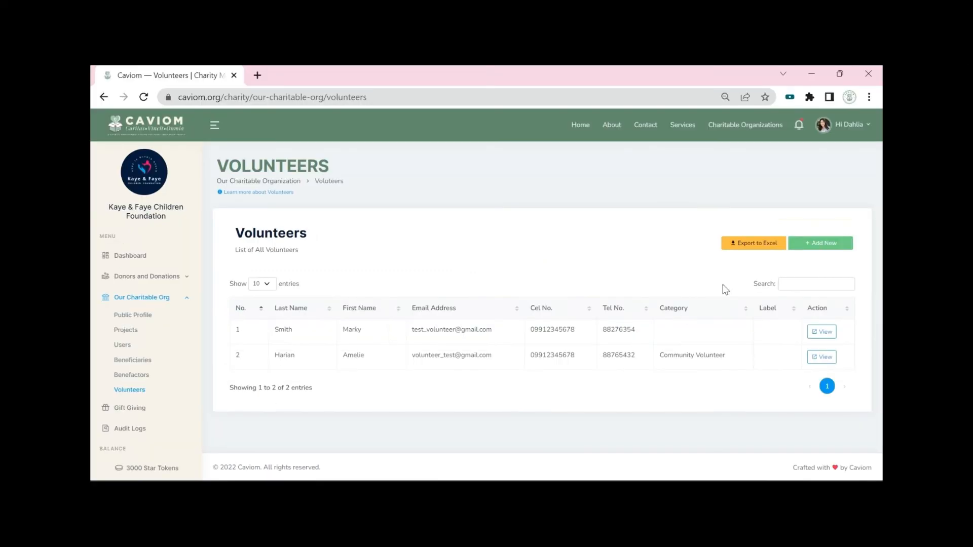
Step: Export the volunteer list to Excel and review rows for IDs 3 and 4
left_click(758, 242)
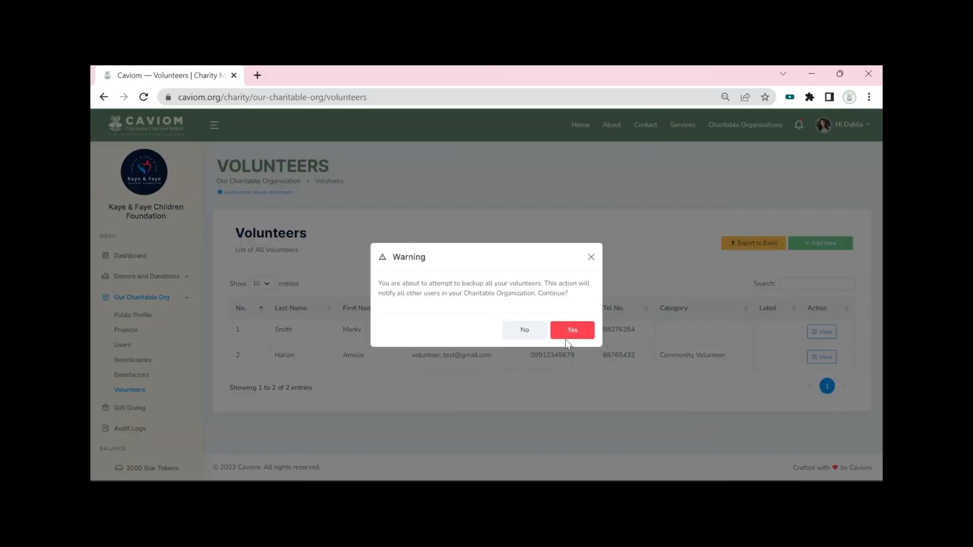
left_click(569, 337)
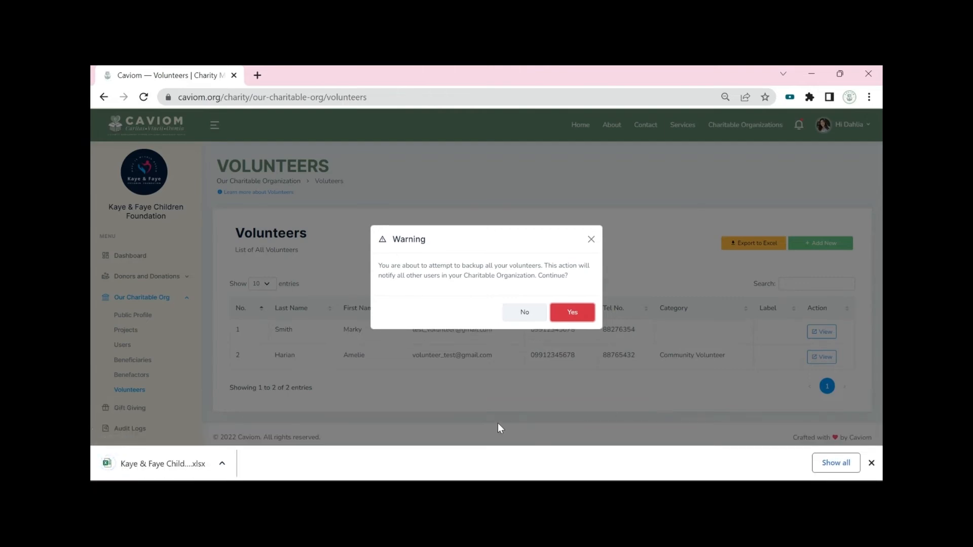
left_click(167, 465)
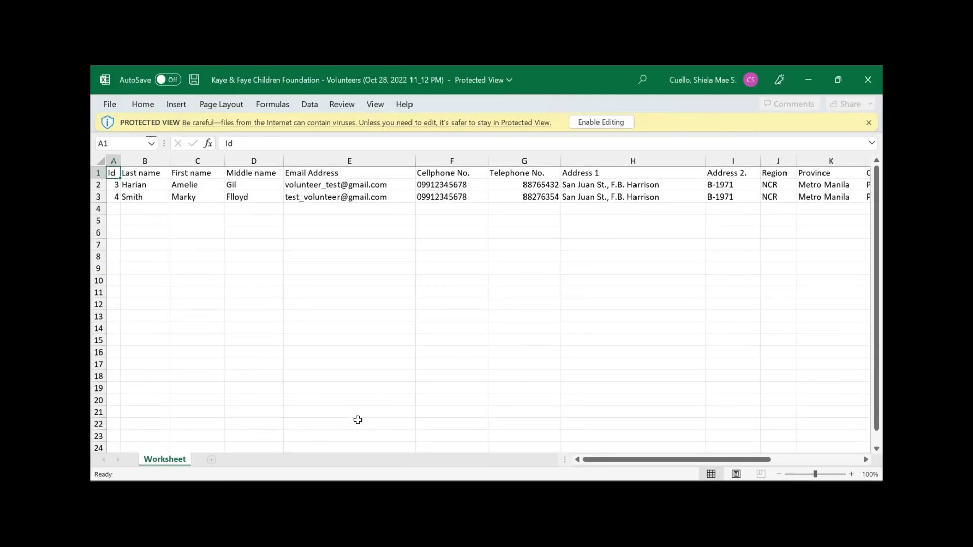
left_click(242, 189)
left_click(244, 202)
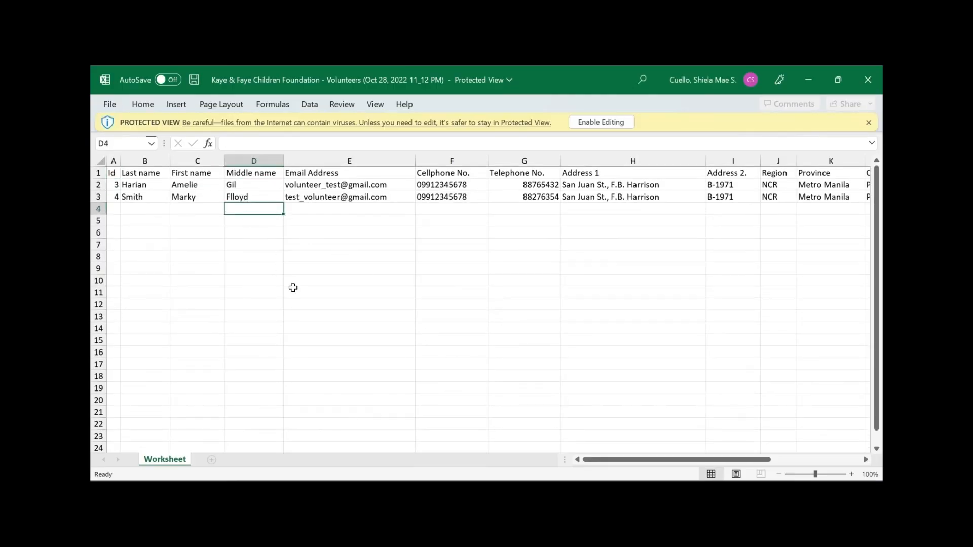
left_click(294, 289)
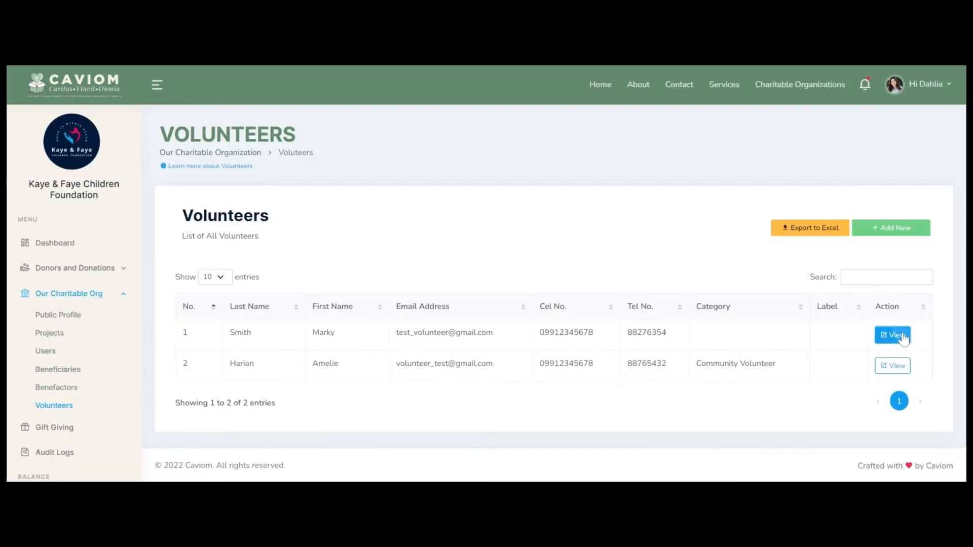
Step: Open the first-listed volunteer's record, ID 4, for editing
left_click(905, 337)
scroll(802, 362, "down", 3)
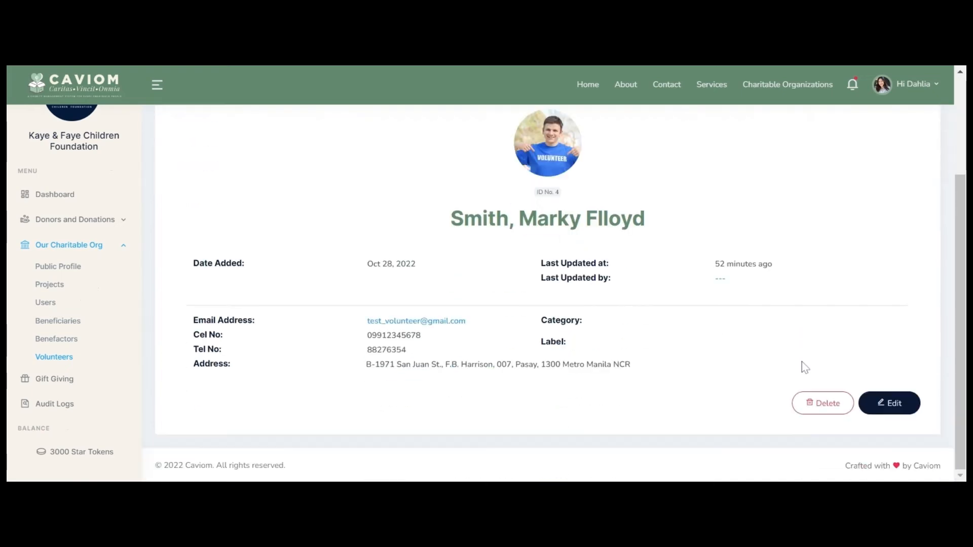
left_click(891, 406)
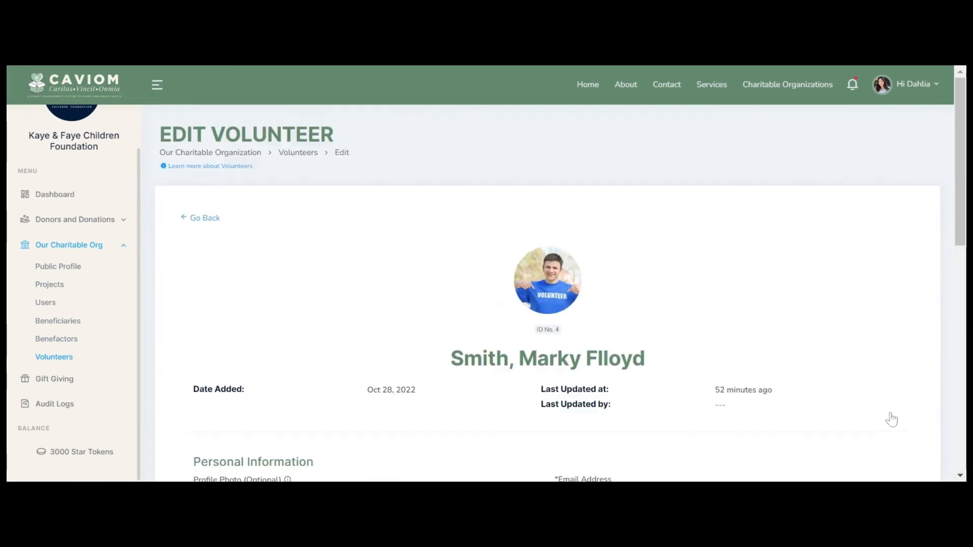
scroll(888, 418, "down", 4)
scroll(717, 395, "down", 3)
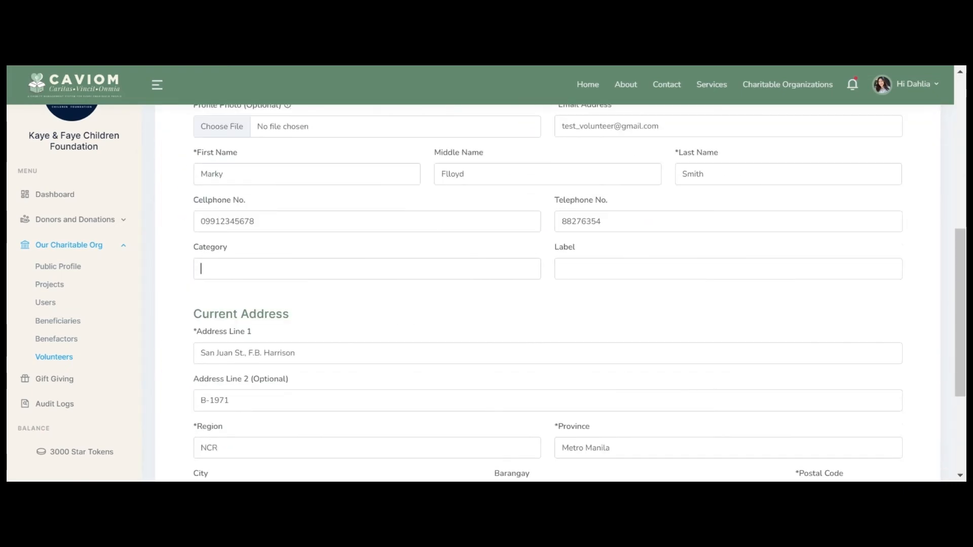
Step: Set the volunteer's category to Community Volunteer and label to Active
type("Co")
key("Down")
key("Tab")
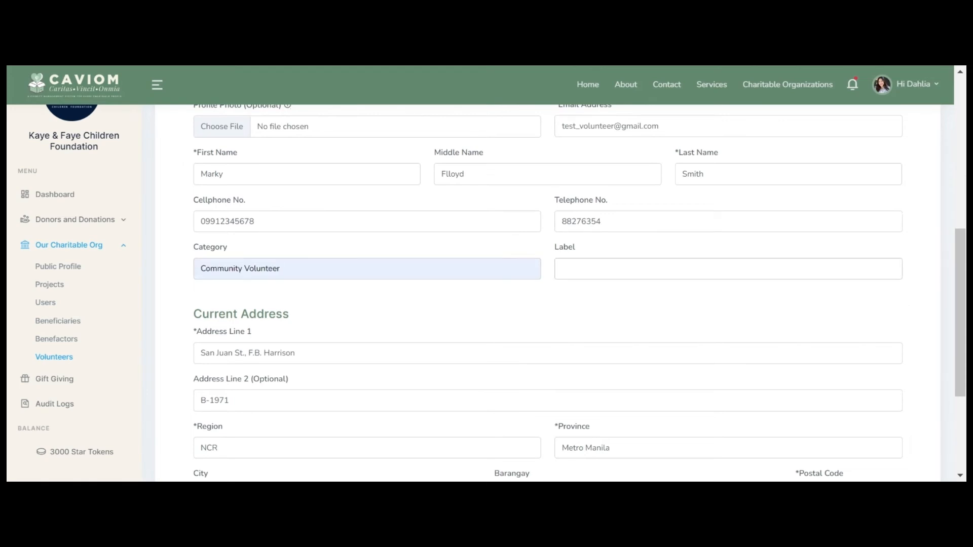
type("Ac")
key("Down")
key("Tab")
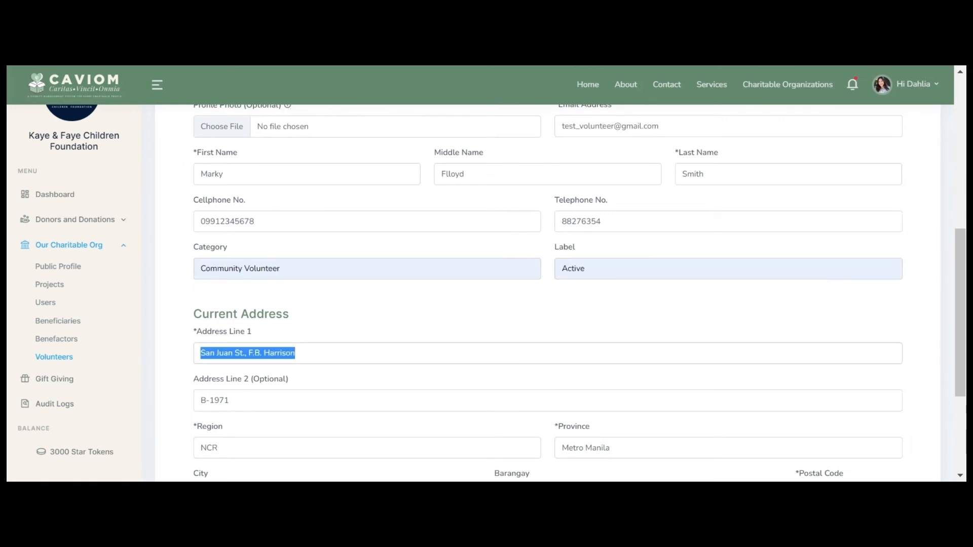
scroll(586, 387, "down", 4)
left_click(586, 387)
scroll(588, 396, "up", 10)
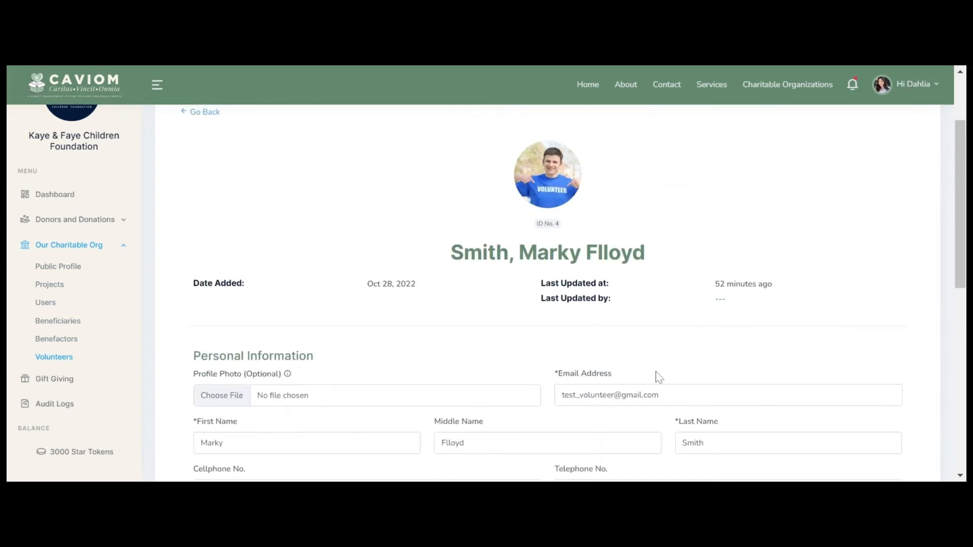
scroll(588, 395, "down", 10)
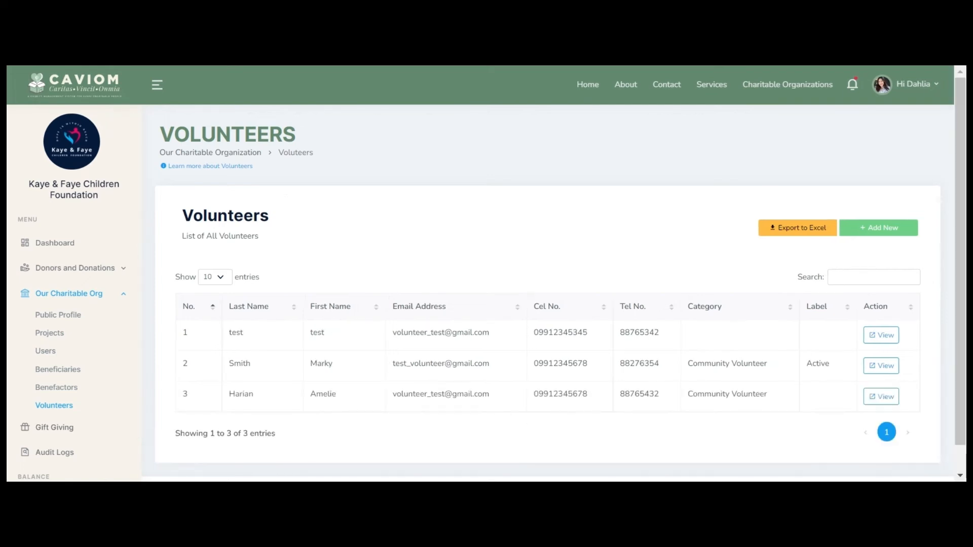
Step: Permanently delete the test volunteer record and dismiss the success message
left_click(893, 336)
scroll(803, 360, "down", 3)
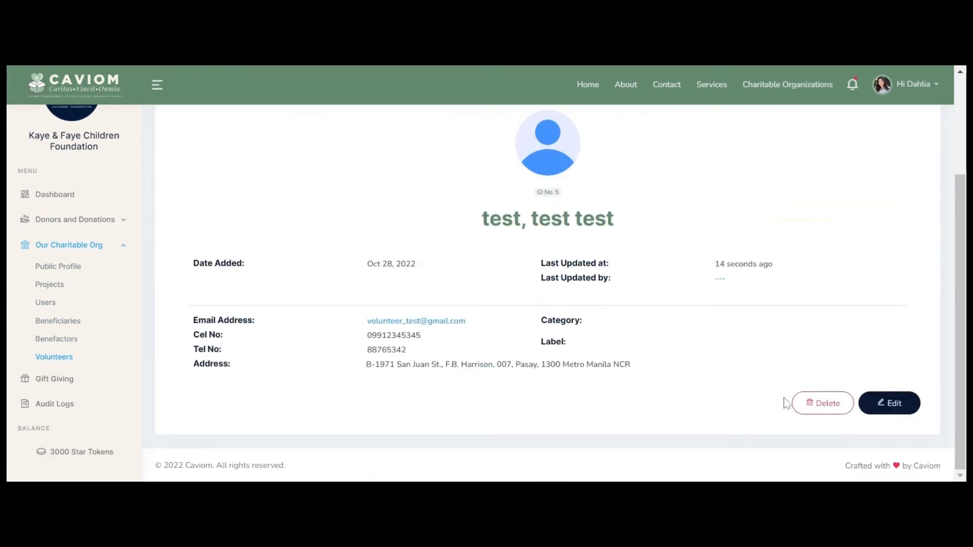
left_click(813, 404)
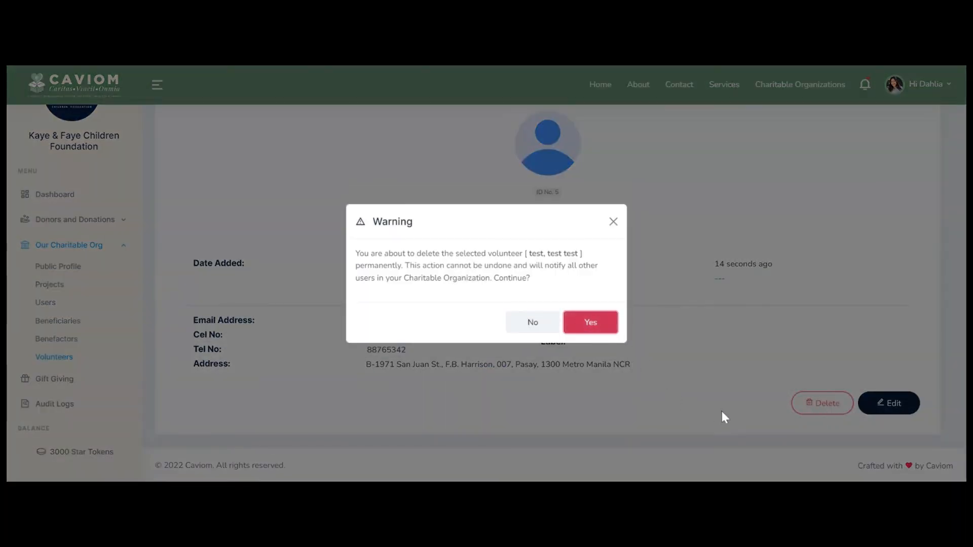
key("Return")
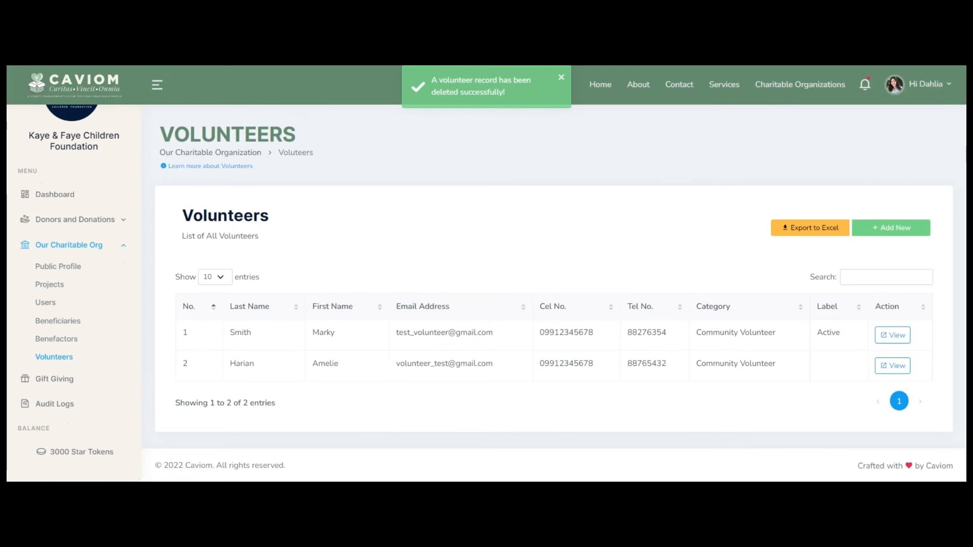
scroll(70, 350, "up", 1)
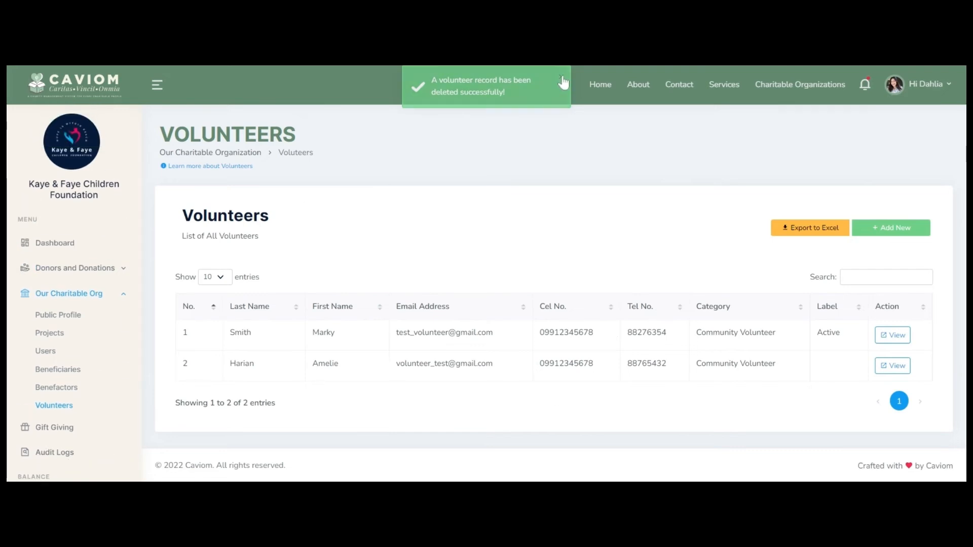
left_click(561, 78)
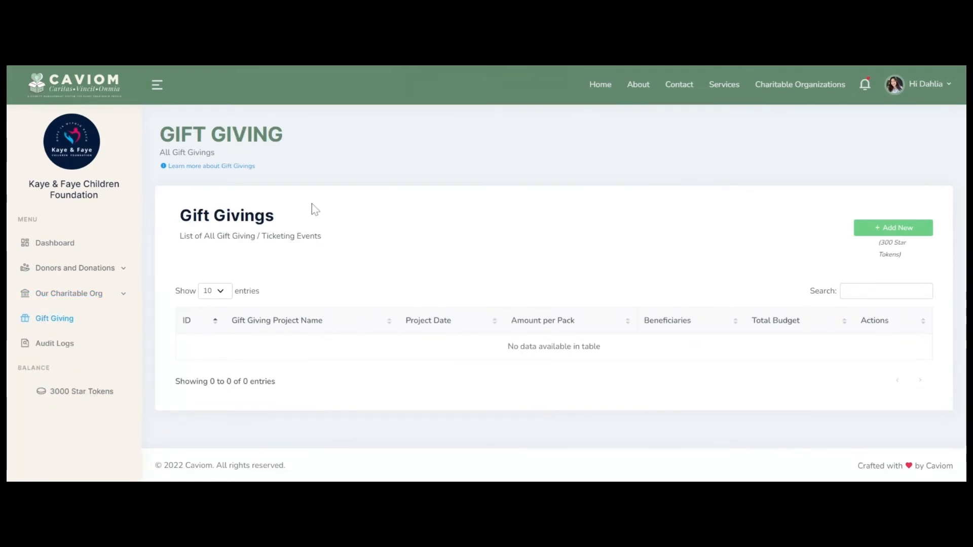
Step: Create a Shoes Distribution gift giving, 100 packs at Php 250, spending 300 Star Tokens
left_click(213, 165)
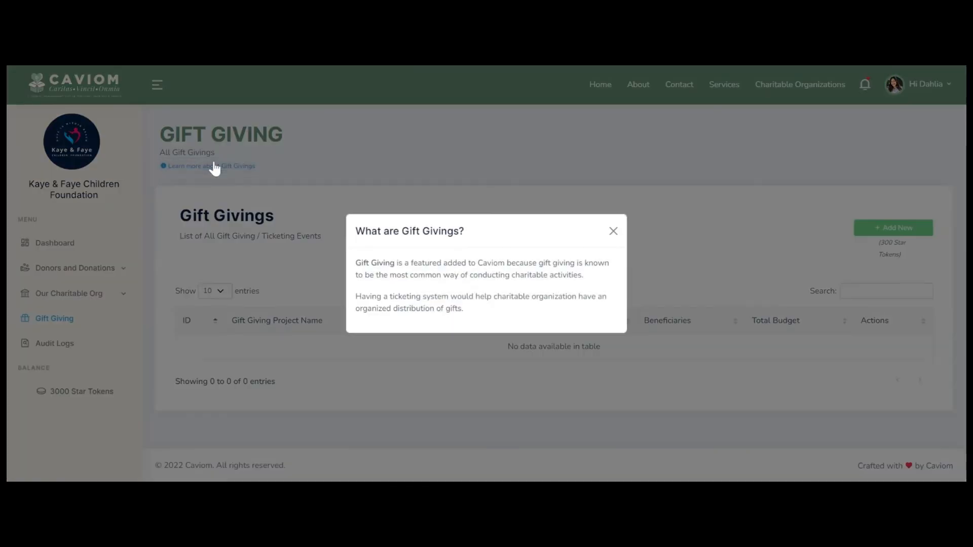
left_click(214, 164)
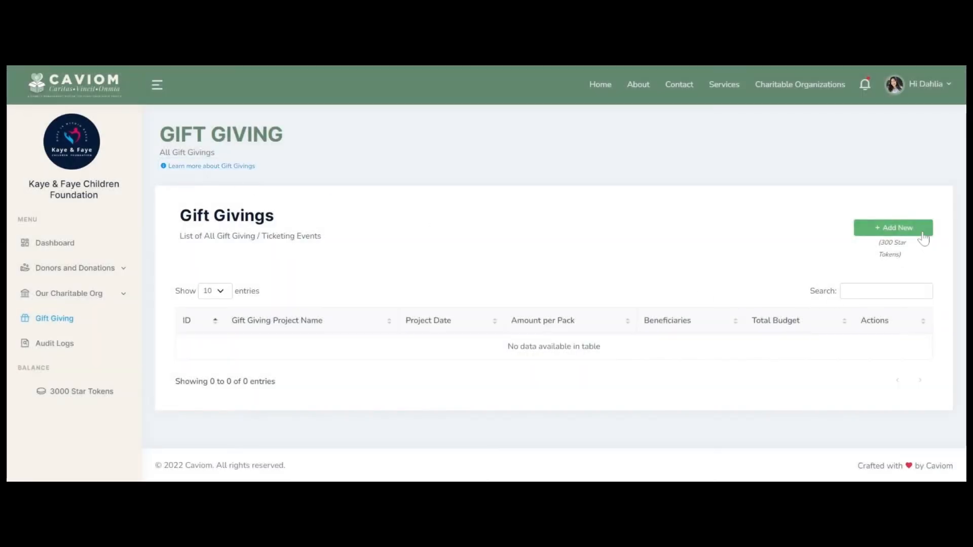
left_click(922, 231)
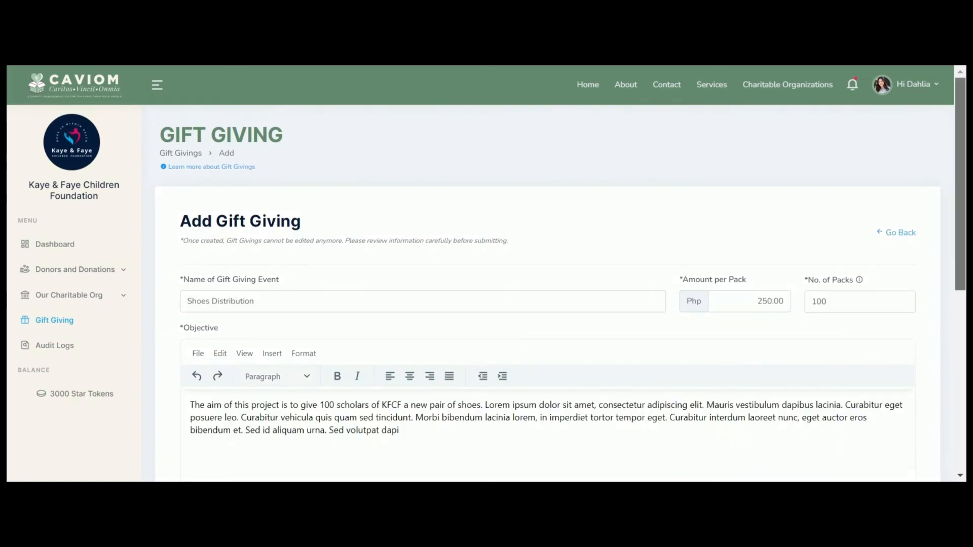
scroll(561, 254, "down", 5)
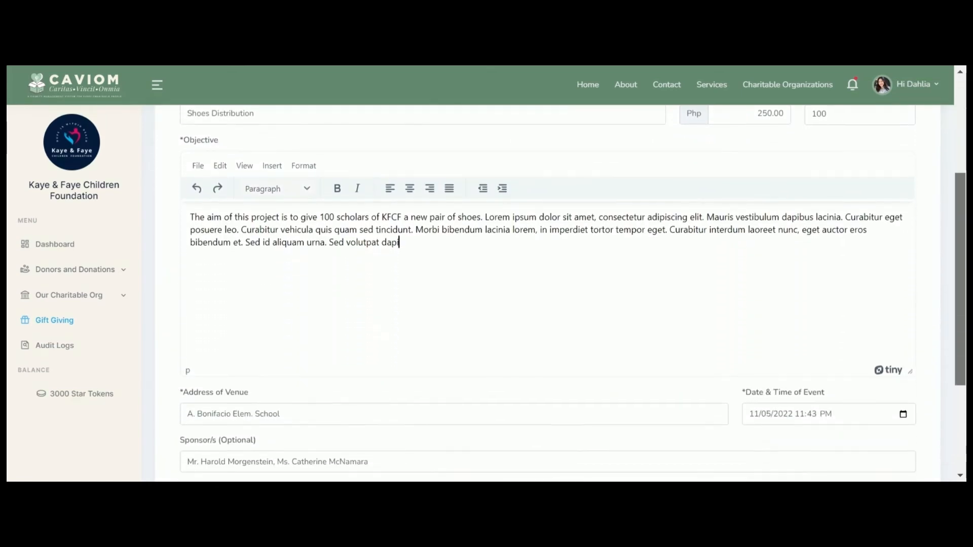
scroll(561, 274, "down", 2)
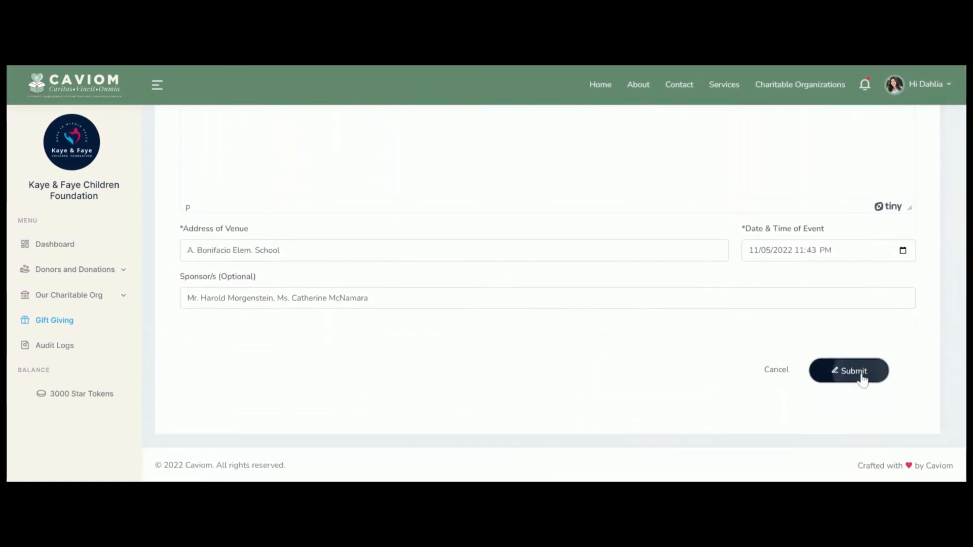
left_click(856, 371)
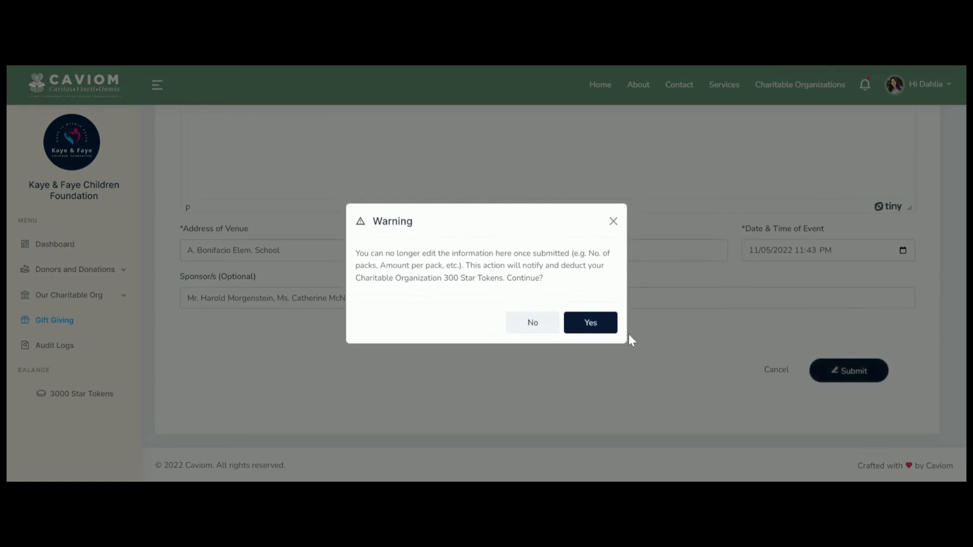
left_click(587, 328)
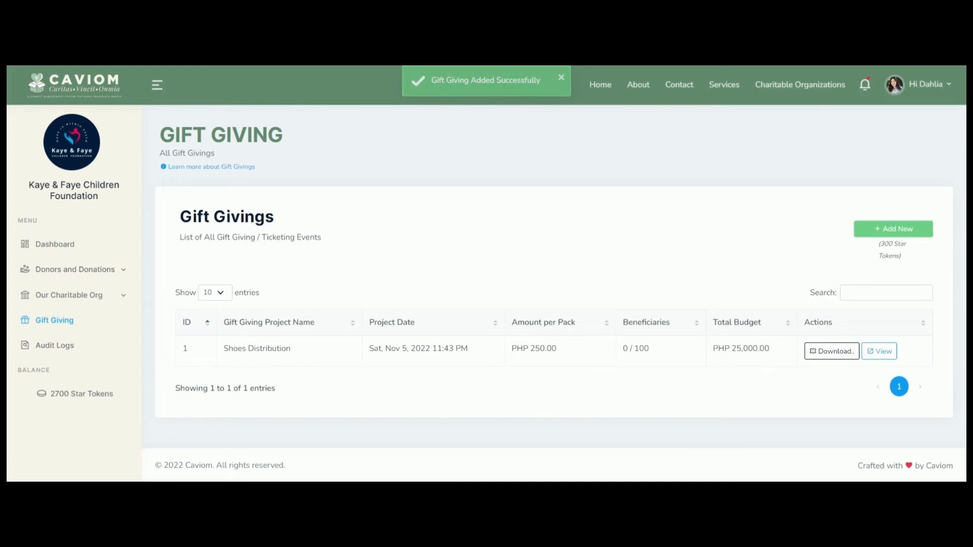
Step: Add an existing beneficiary from the dropdown to the Shoes Distribution gift giving
left_click(882, 354)
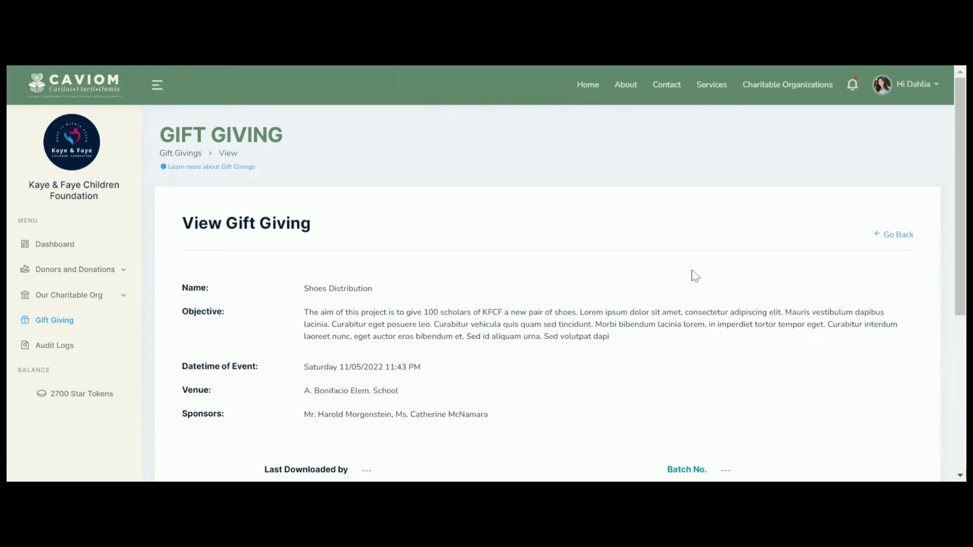
scroll(696, 276, "down", 2)
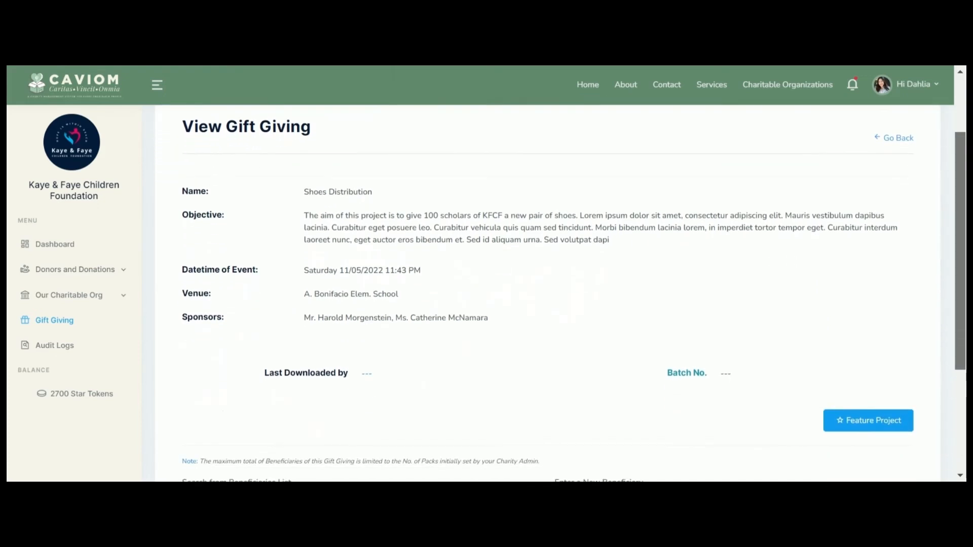
scroll(961, 345, "down", 4)
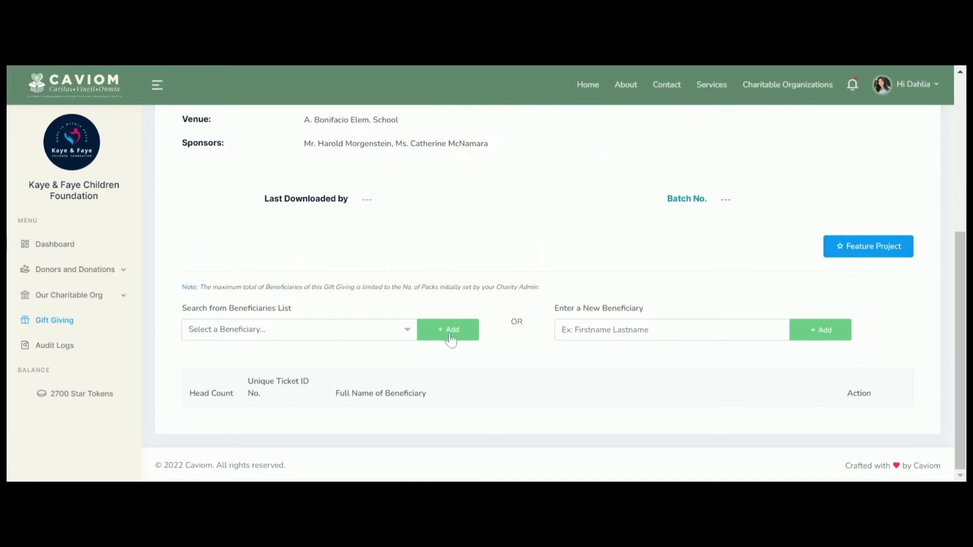
left_click(393, 334)
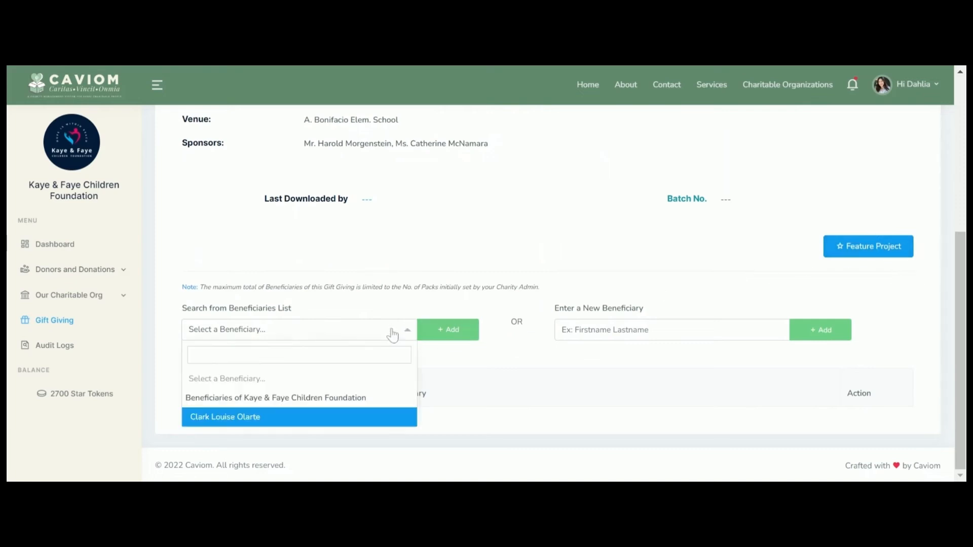
left_click(319, 417)
left_click(465, 335)
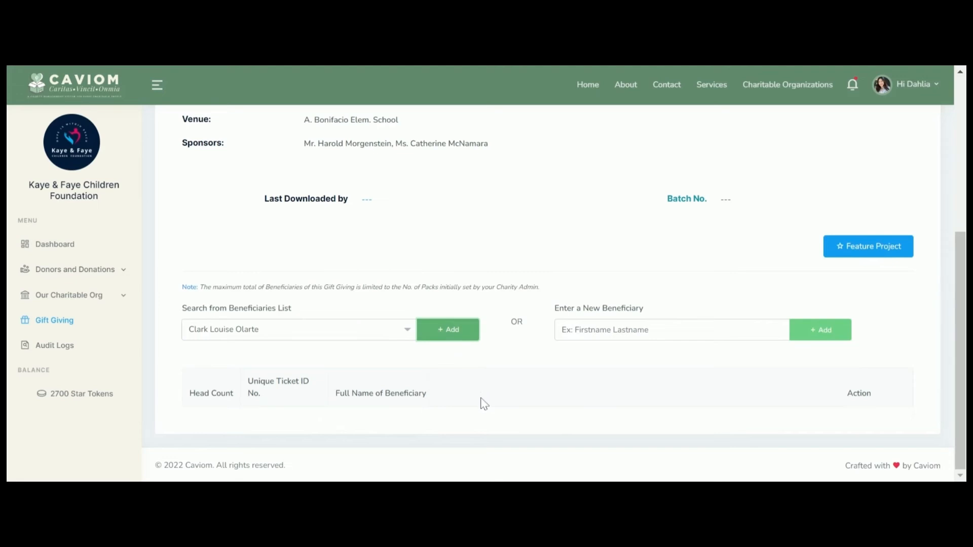
Step: Add a newly entered beneficiary by name, then delete the test only beneficiary
scroll(484, 404, "down", 6)
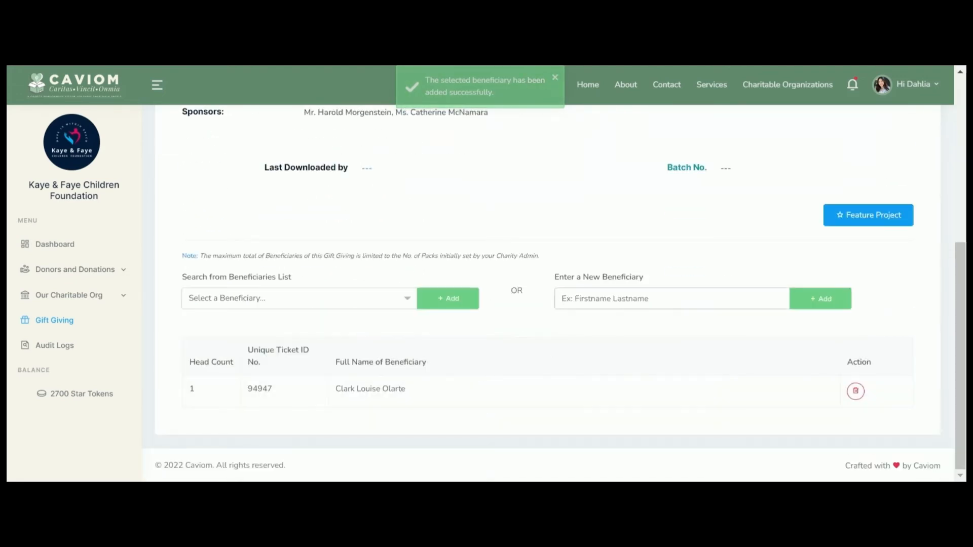
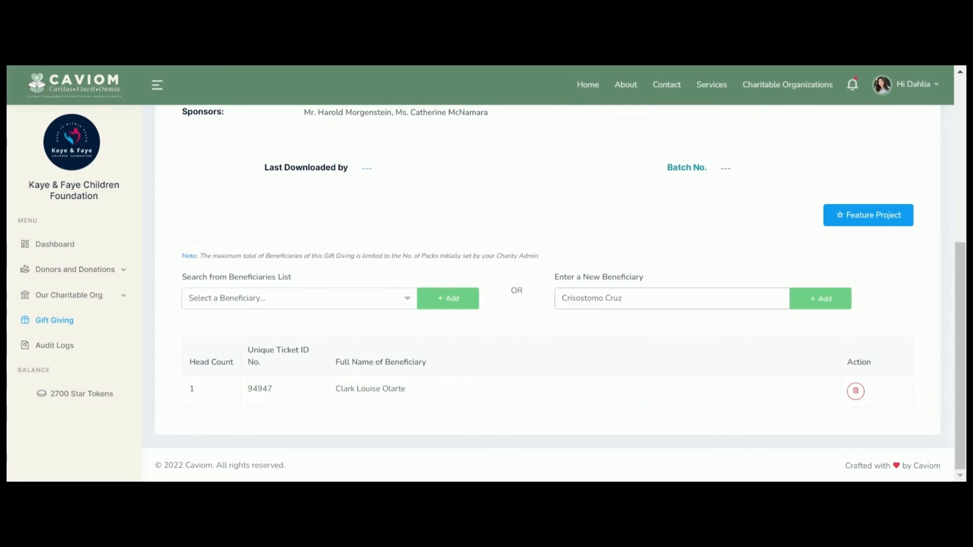
left_click(827, 304)
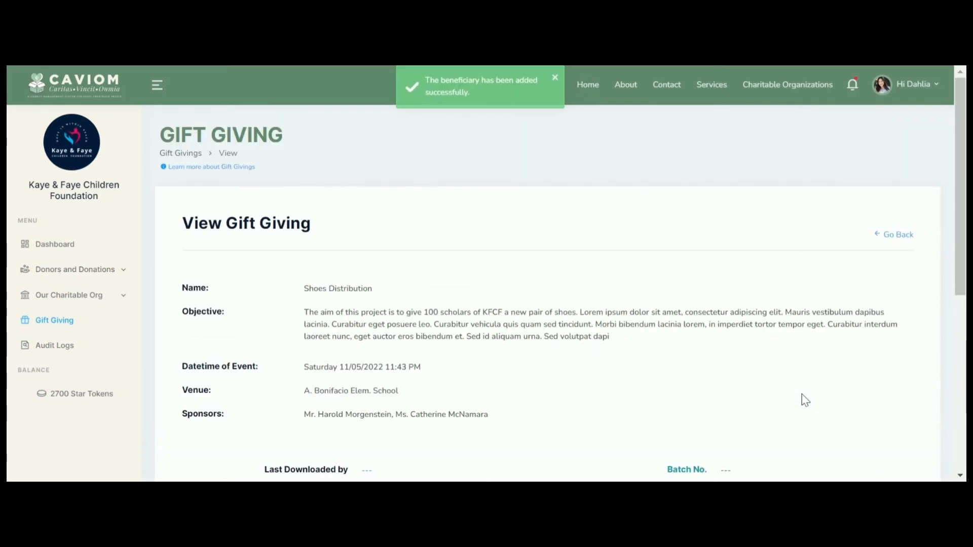
scroll(962, 229, "down", 6)
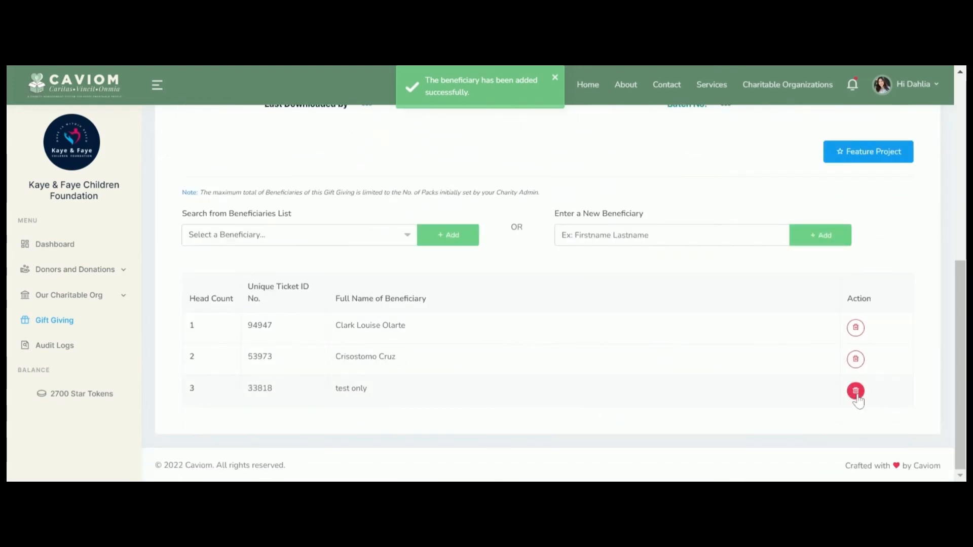
left_click(856, 391)
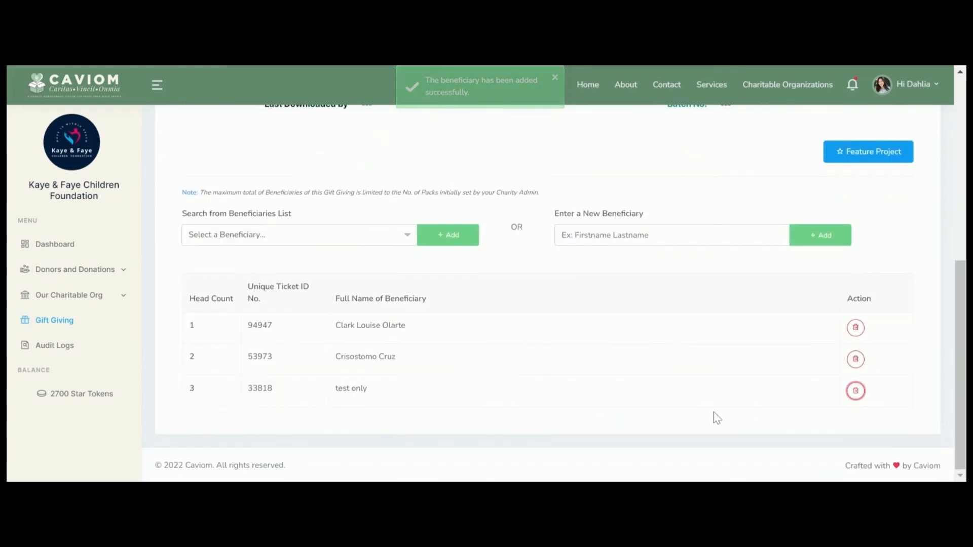
scroll(699, 419, "down", 10)
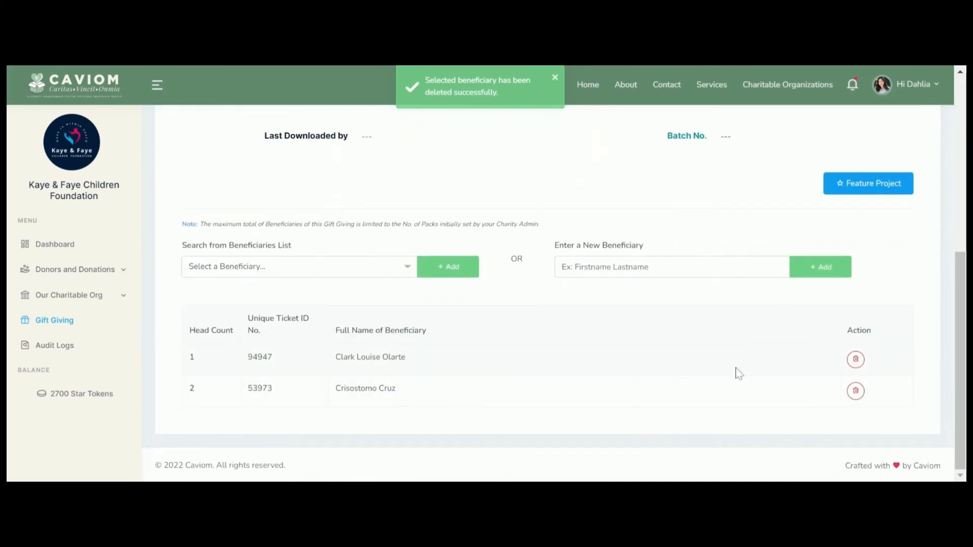
left_click_drag(961, 395, 961, 257)
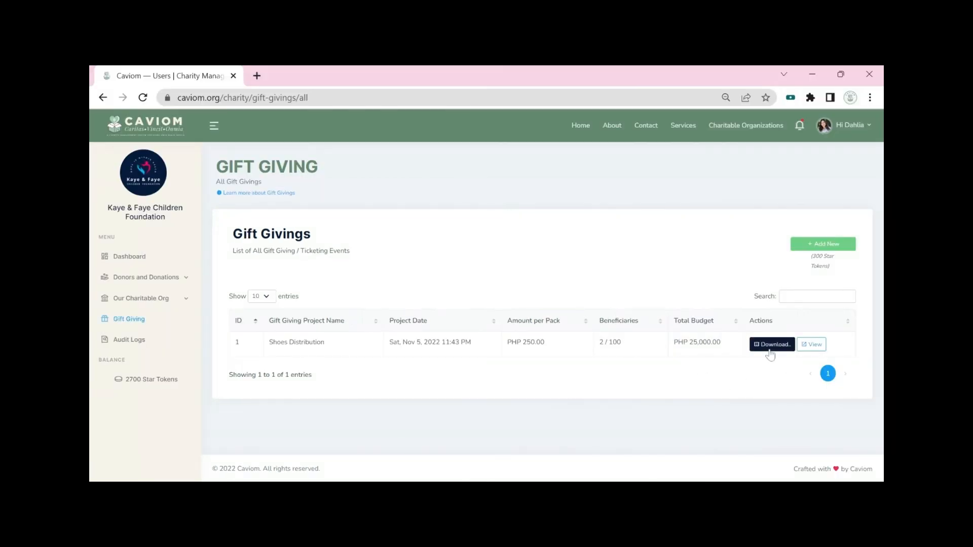
Step: Generate the Shoes Distribution tickets as a batch 2 PDF and open it
left_click(771, 350)
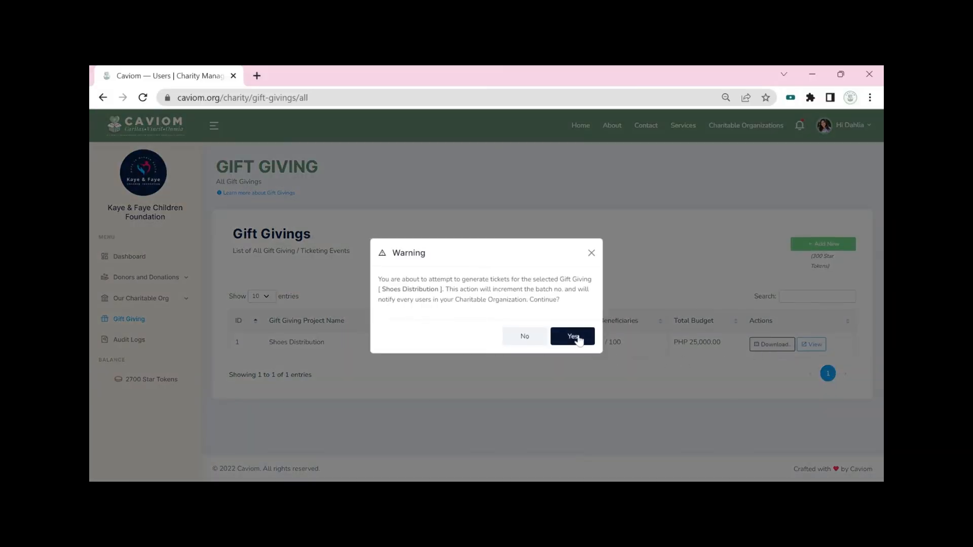
left_click(573, 337)
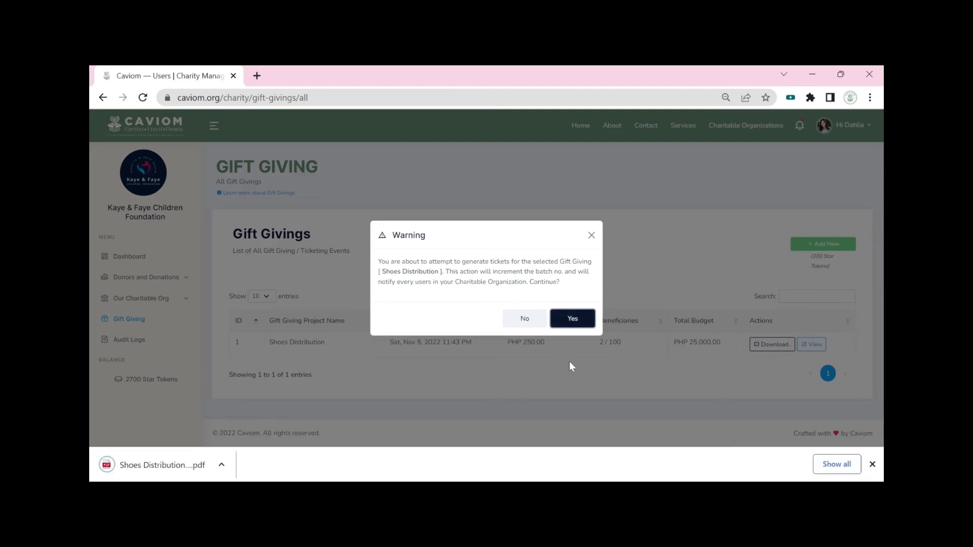
left_click(183, 454)
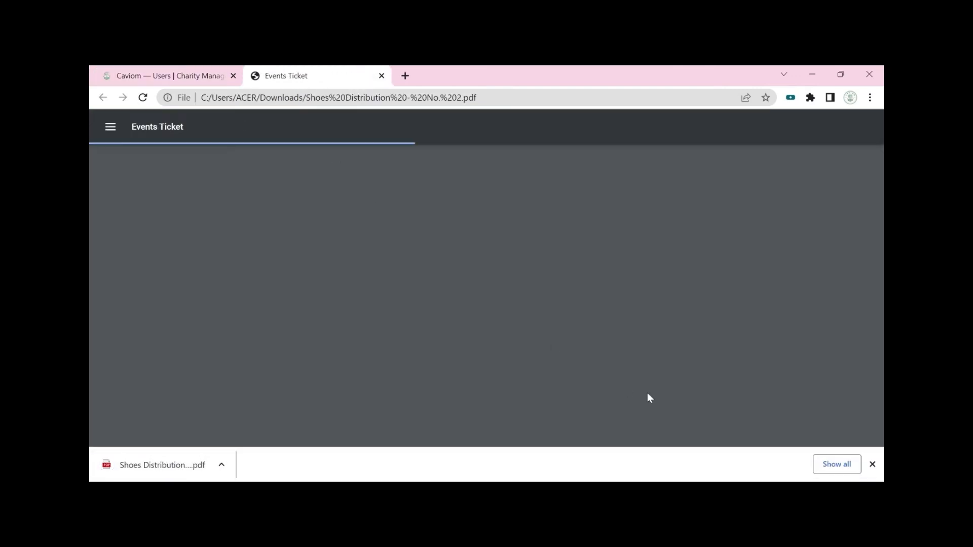
left_click(873, 465)
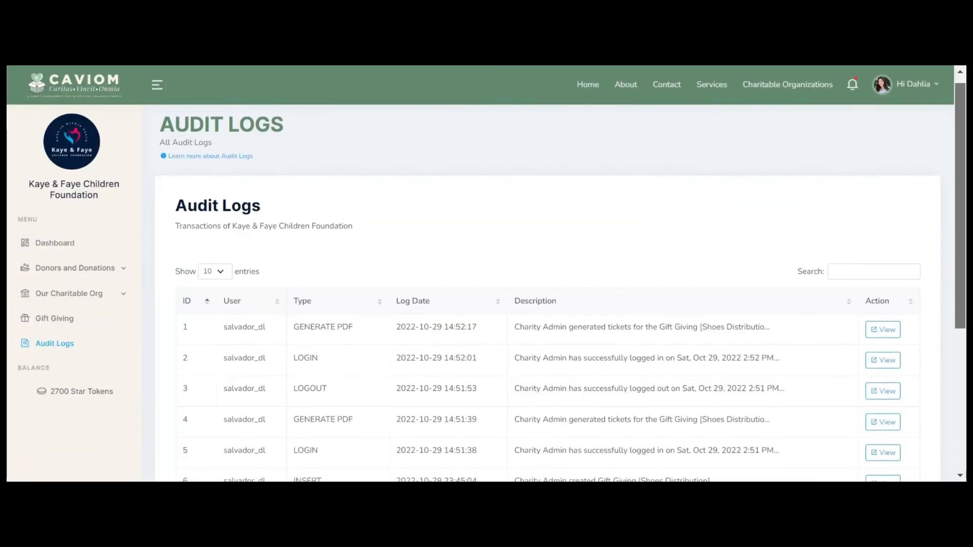
scroll(547, 279, "down", 5)
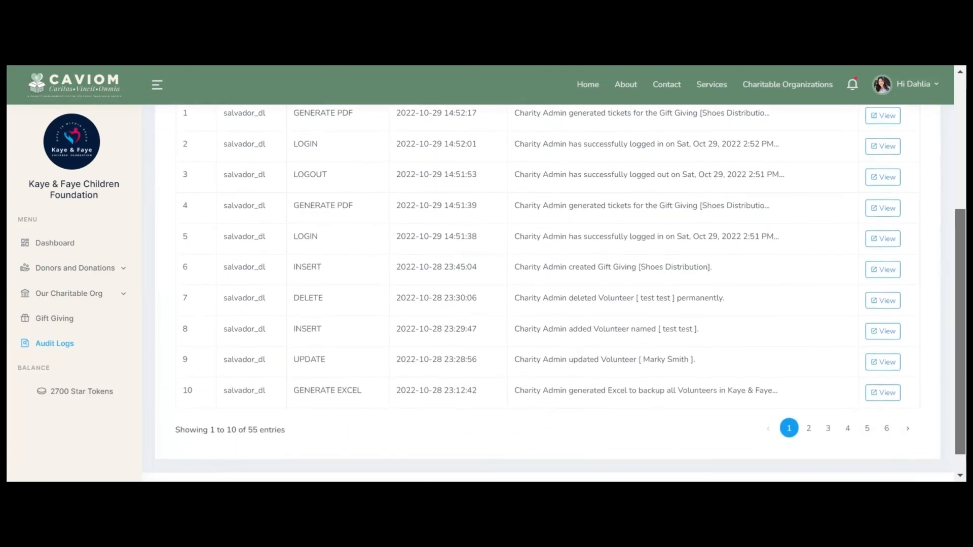
Step: Review the latest and the fifth audit log entries in their Log Details modals
scroll(557, 294, "up", 5)
left_click(882, 339)
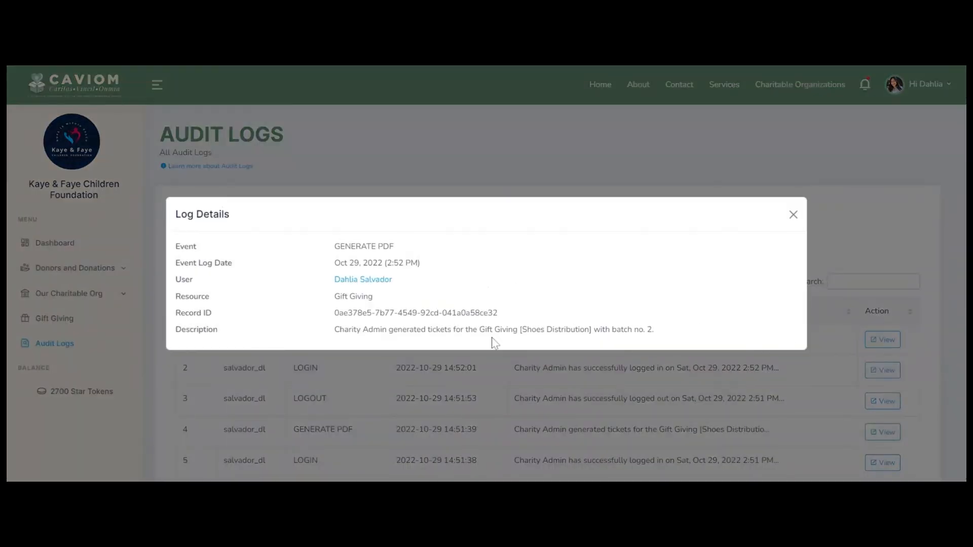
left_click(793, 215)
scroll(847, 226, "down", 2)
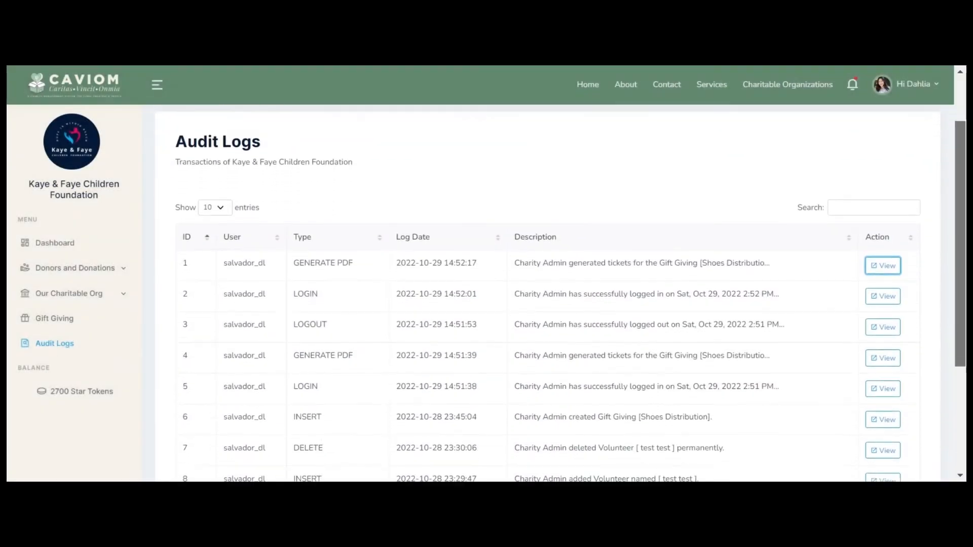
scroll(838, 330, "down", 1)
left_click(887, 339)
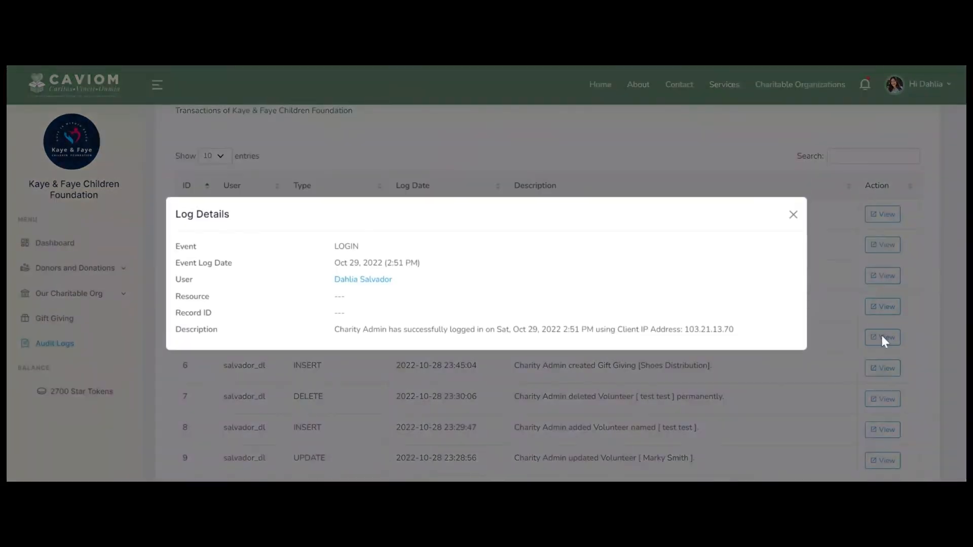
left_click(793, 214)
scroll(882, 406, "up", 4)
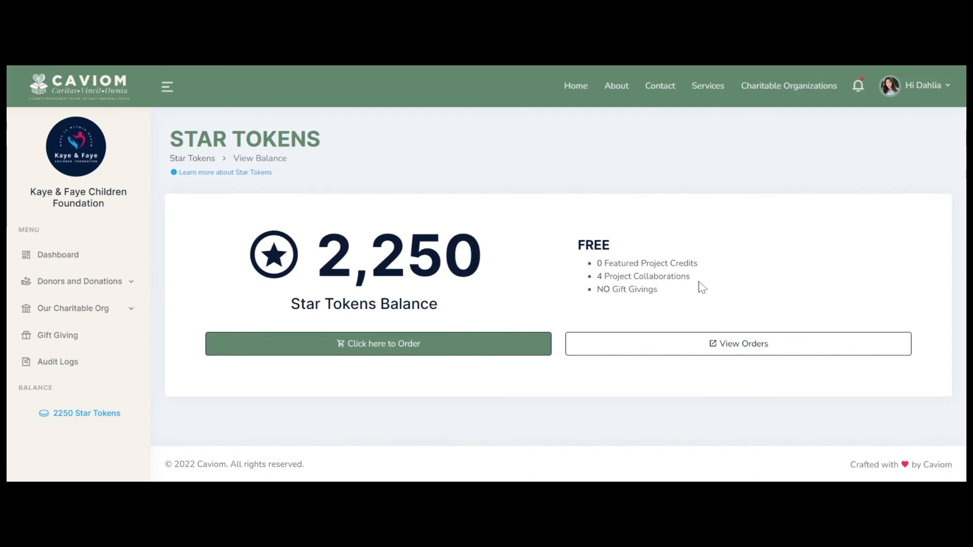
Step: Start a new Star Tokens order and pick Caviom PREMIUM from the Step 2 Items list
left_click(425, 353)
scroll(436, 378, "down", 2)
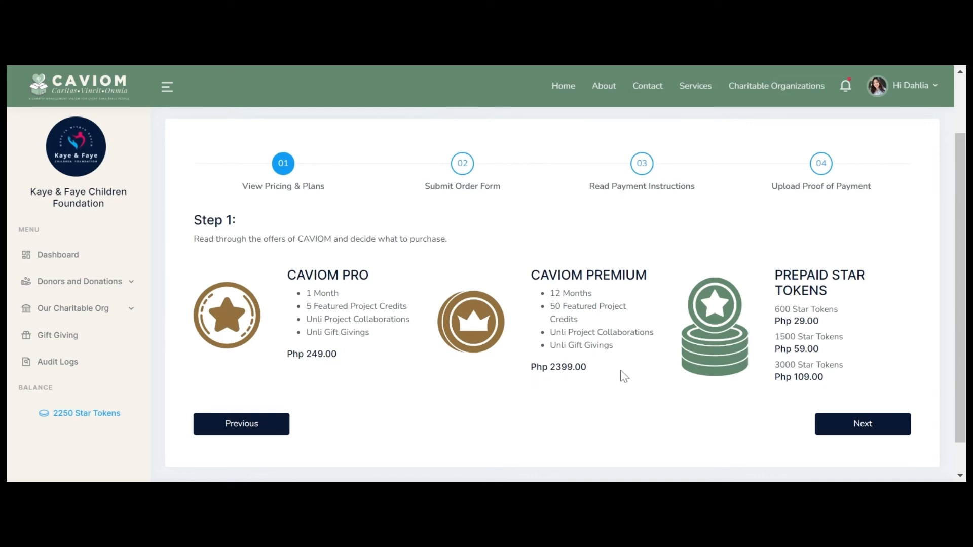
left_click(862, 425)
left_click(546, 256)
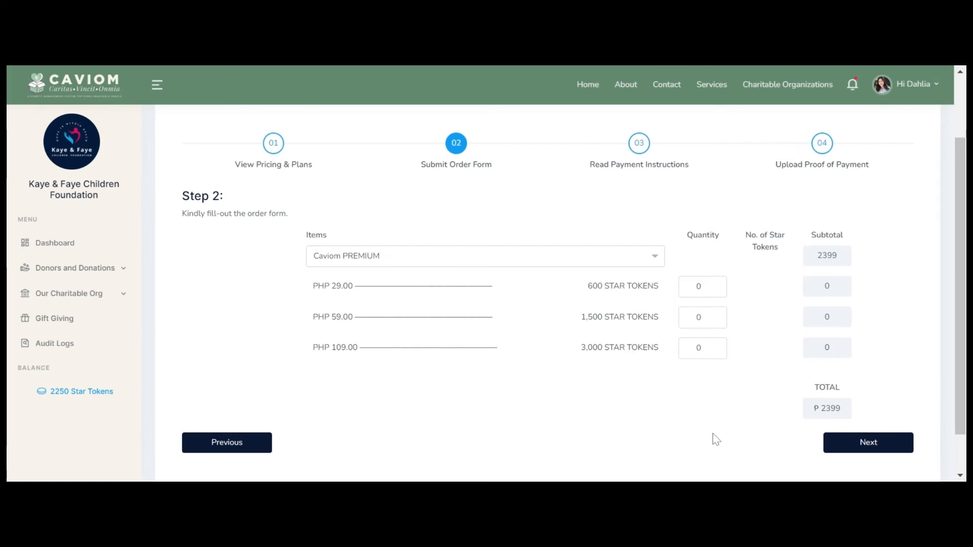
scroll(715, 437, "up", 2)
scroll(714, 435, "down", 2)
Step: Add one 1,500 Star Token pack, then review the BPI, Metrobank and other-bank payment instructions
left_click(716, 314)
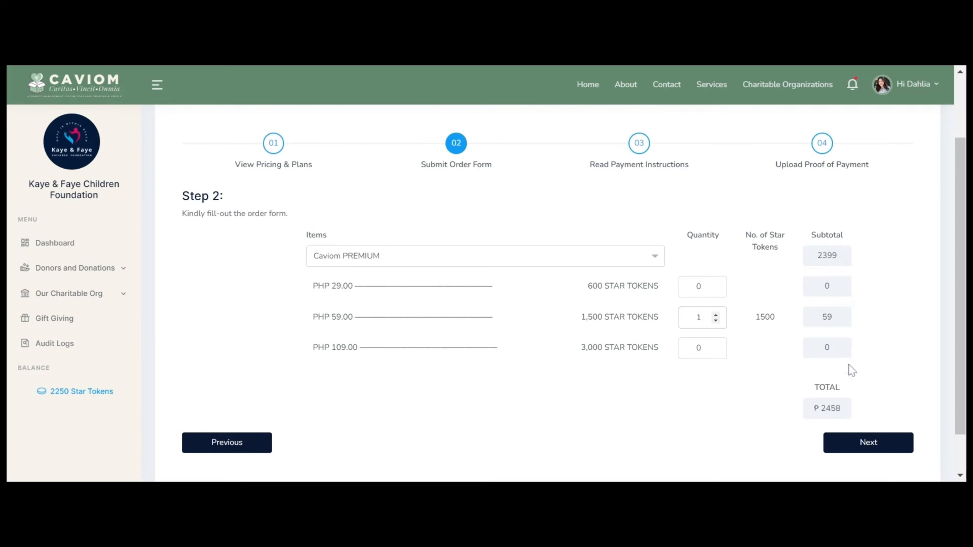
left_click(857, 445)
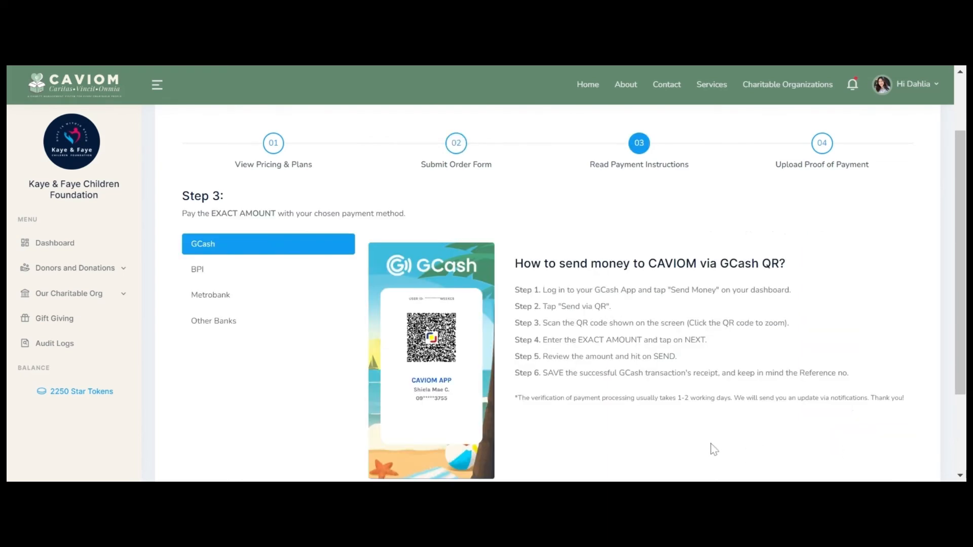
key("ctrl+minus")
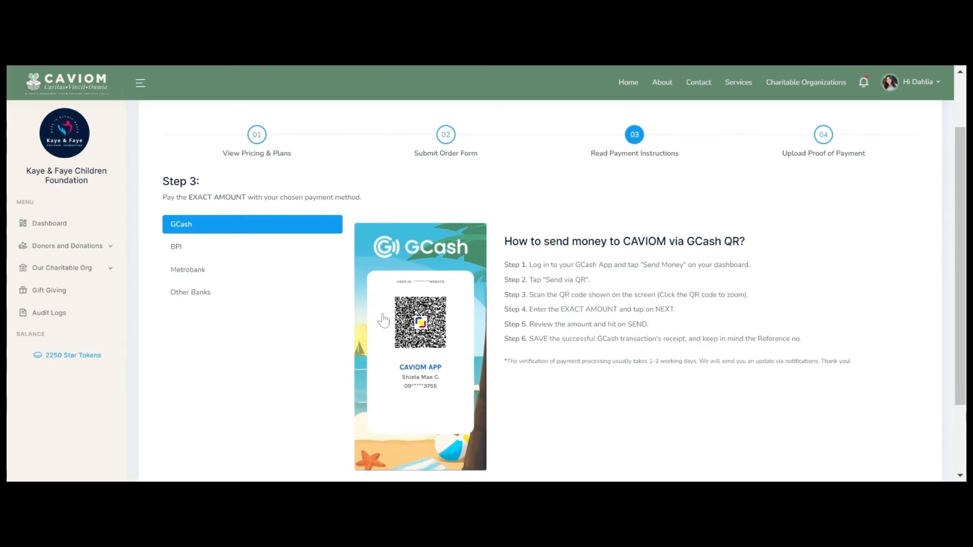
left_click(186, 254)
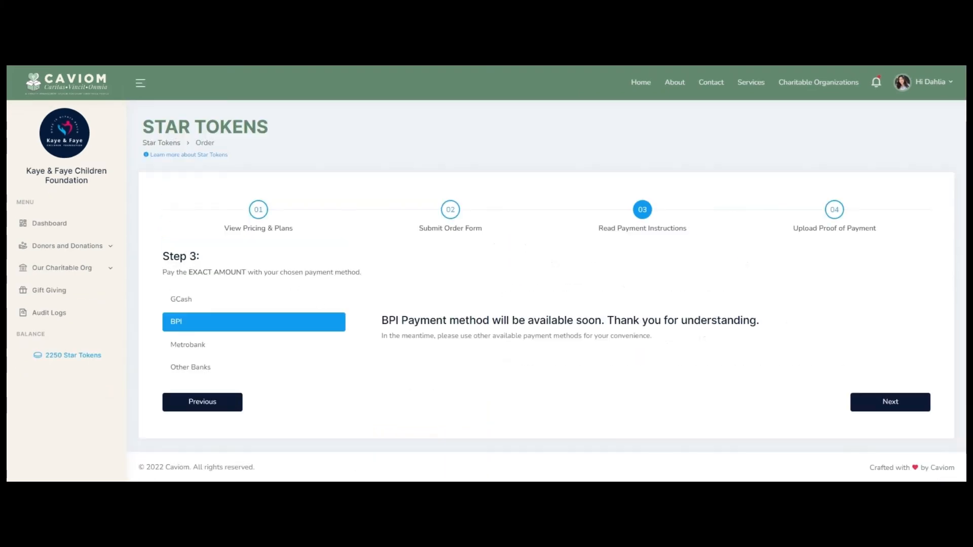
left_click(203, 348)
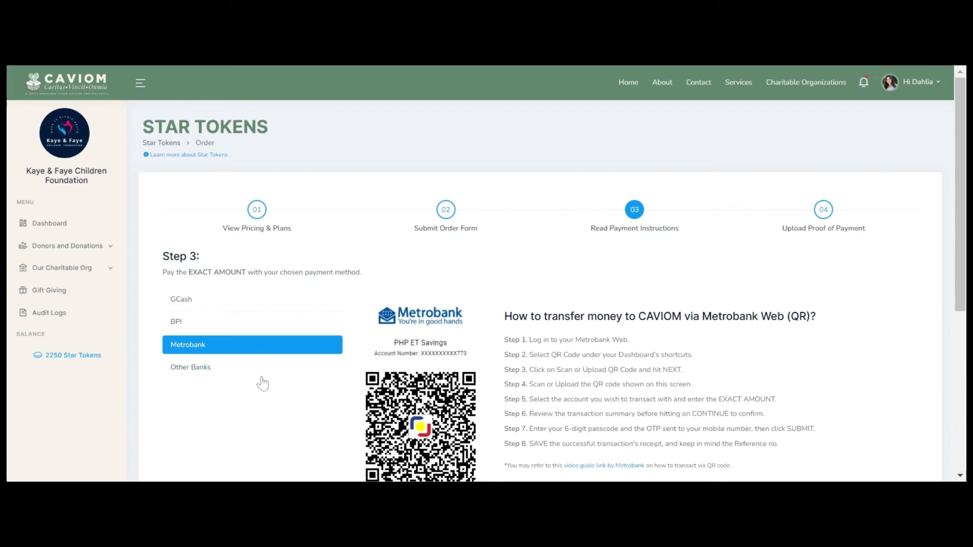
left_click(208, 370)
key("ctrl+plus")
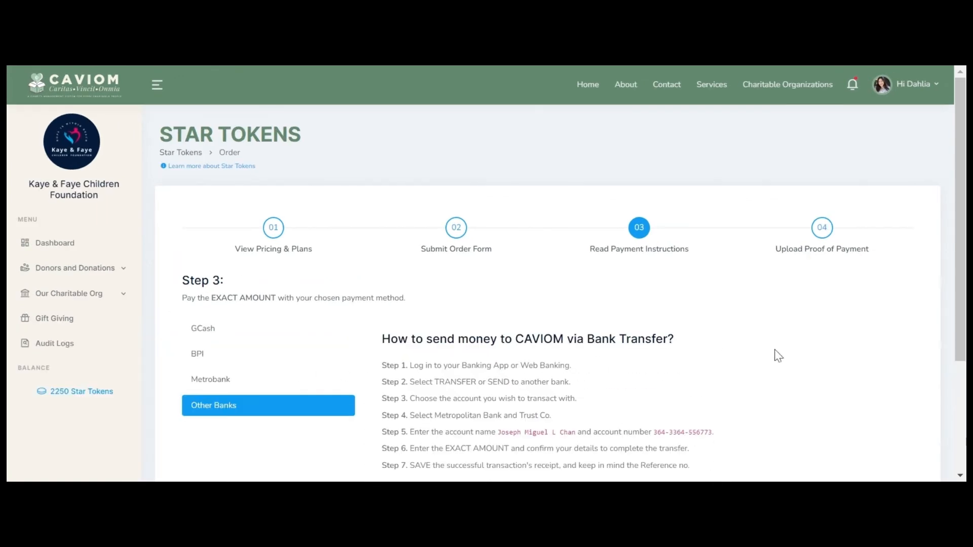
scroll(782, 355, "down", 3)
left_click(869, 404)
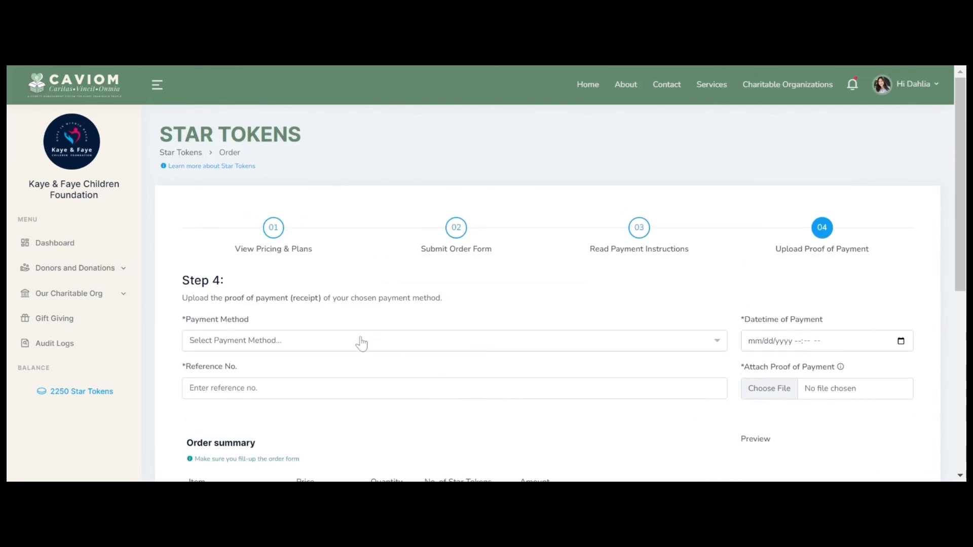
Step: Choose GCash as the payment method and submit the completed proof-of-payment form
left_click(362, 343)
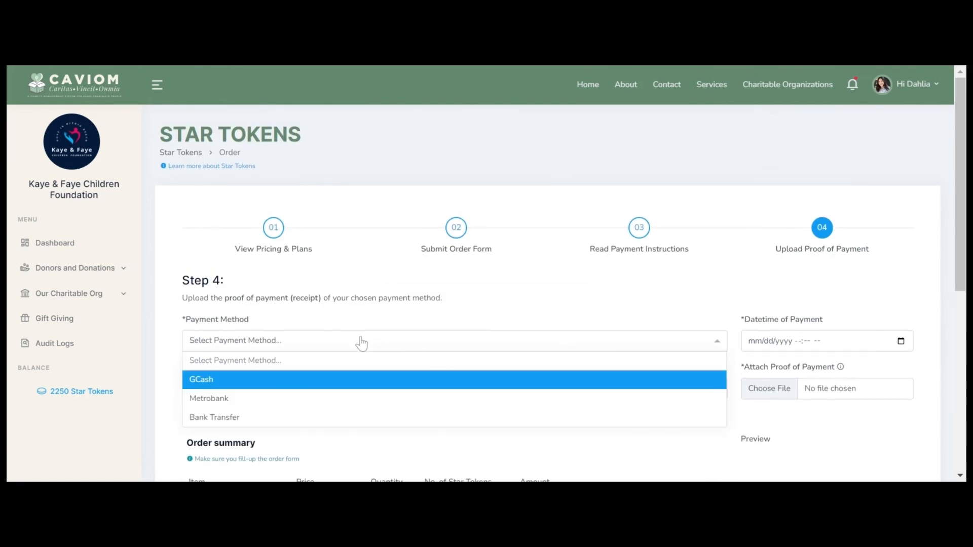
left_click(362, 379)
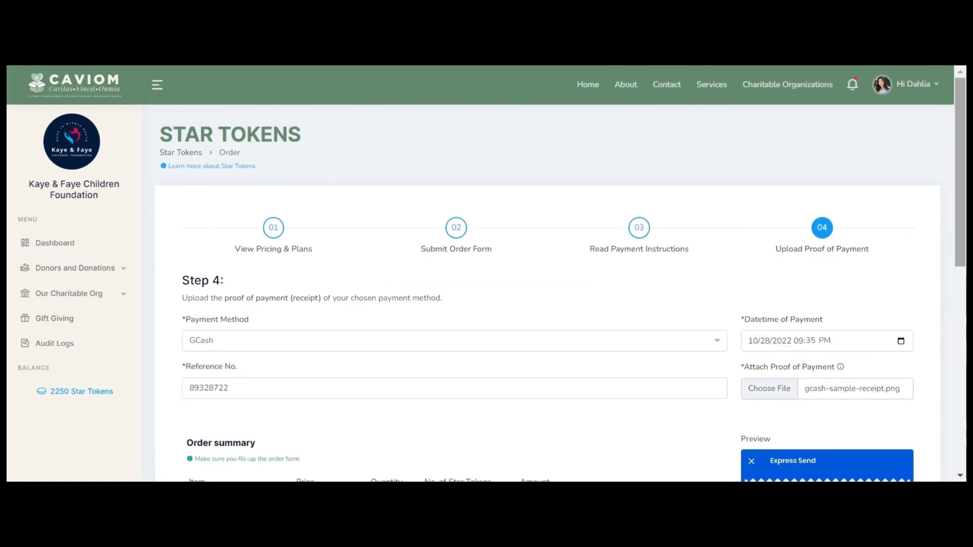
scroll(561, 278, "down", 1)
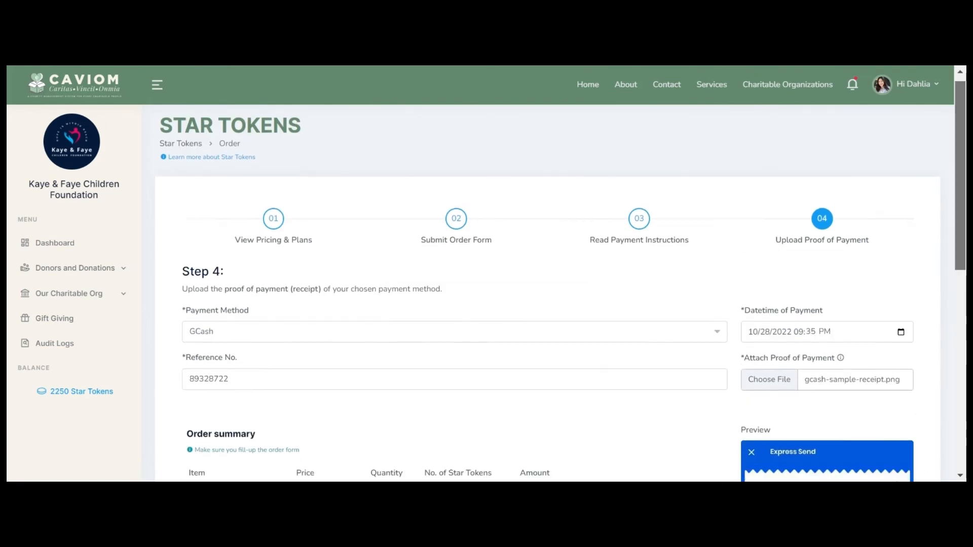
scroll(561, 278, "down", 4)
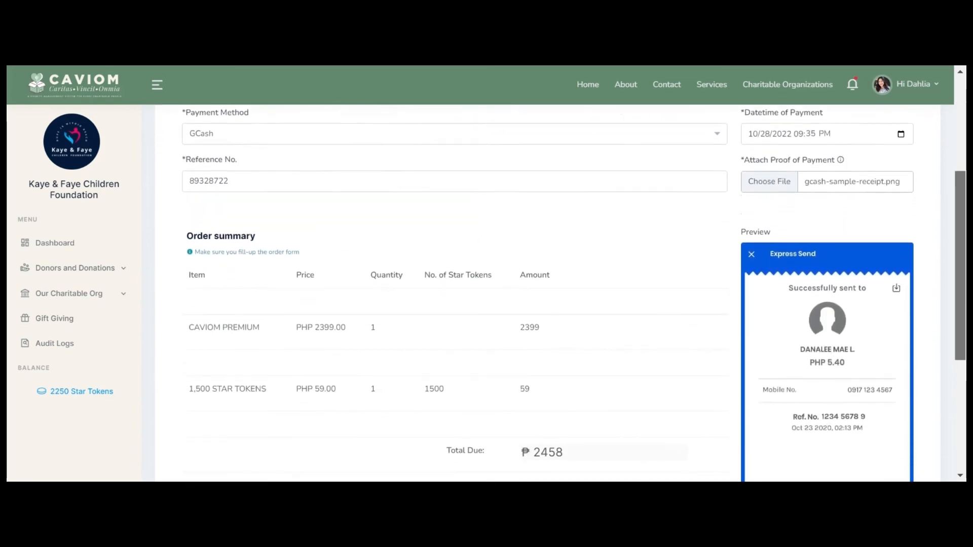
scroll(409, 371, "down", 3)
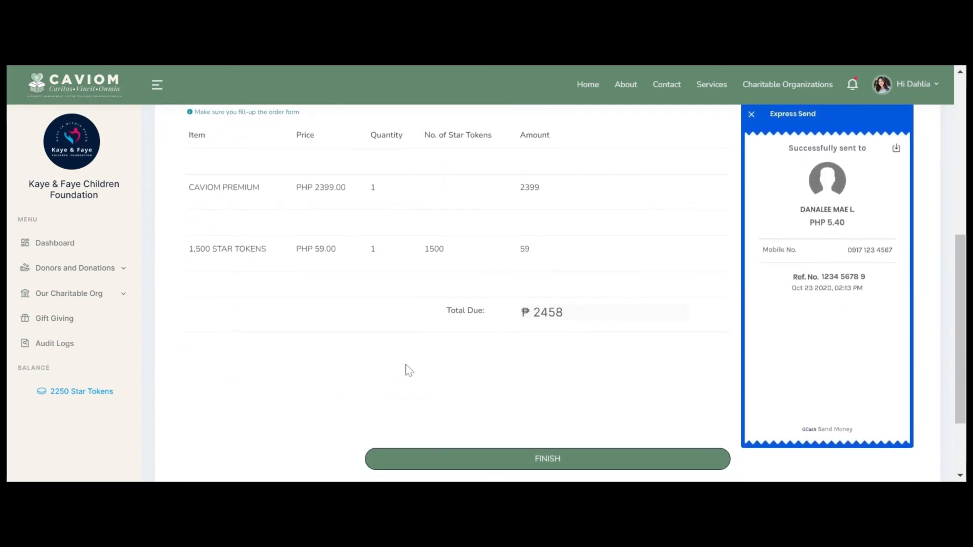
scroll(527, 370, "down", 2)
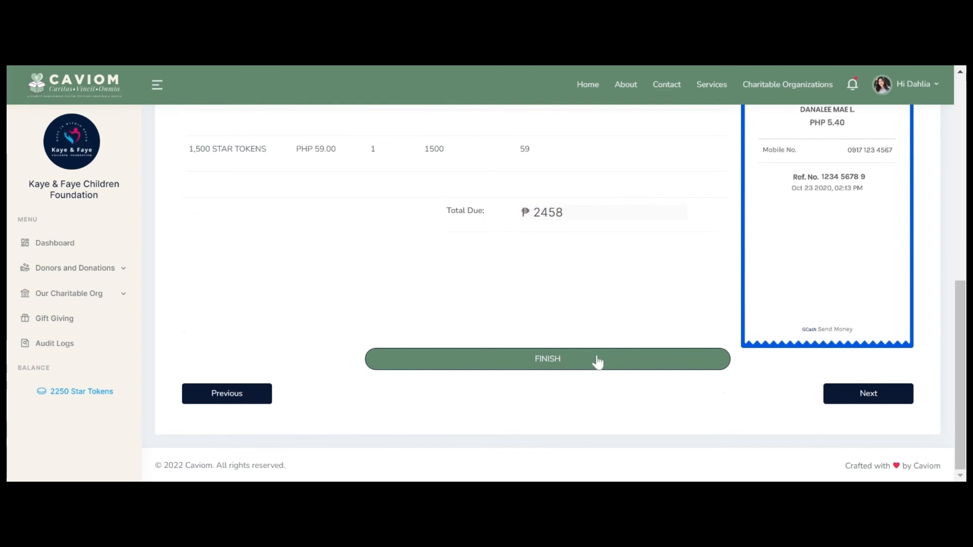
left_click(598, 360)
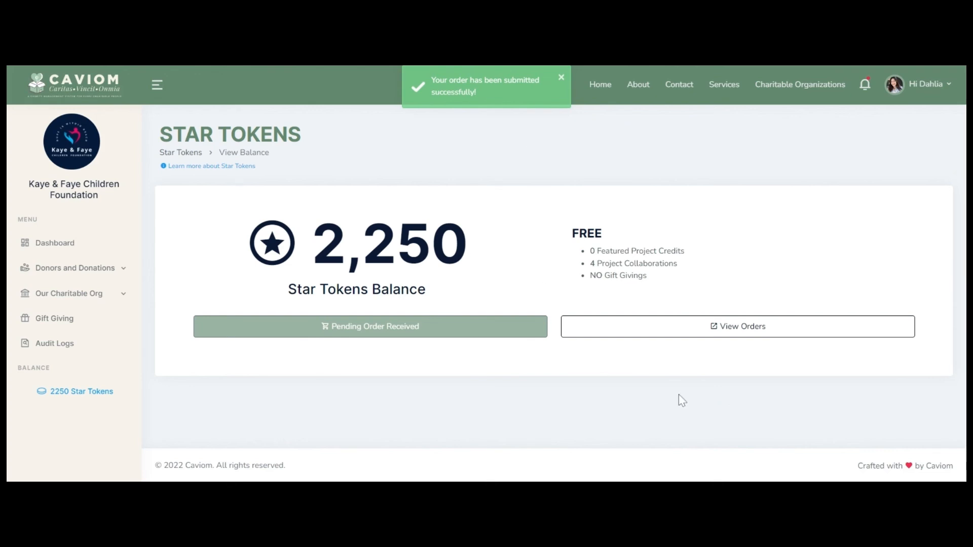
Step: Check the pending order, its Confirmed Order notification, and the new 3,750 Star Tokens balance
left_click(674, 327)
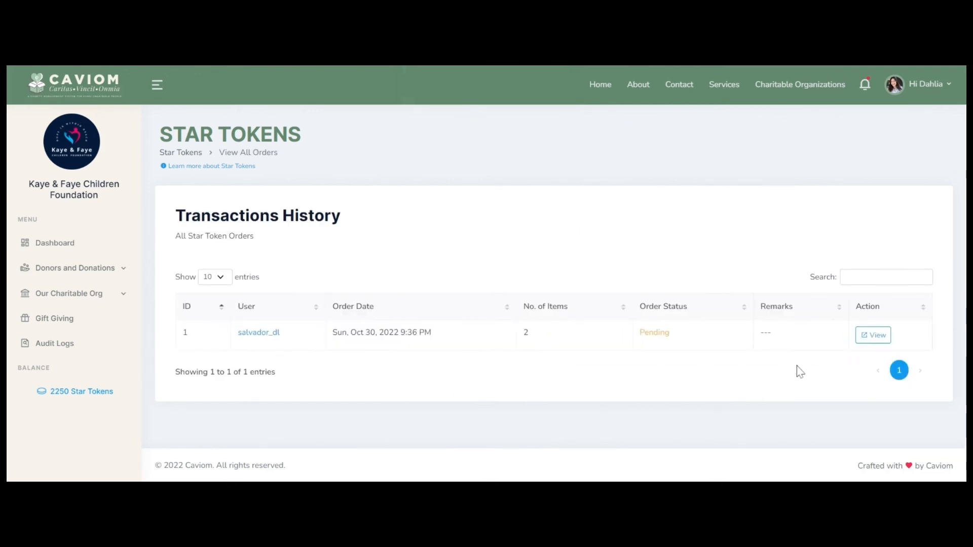
left_click(873, 335)
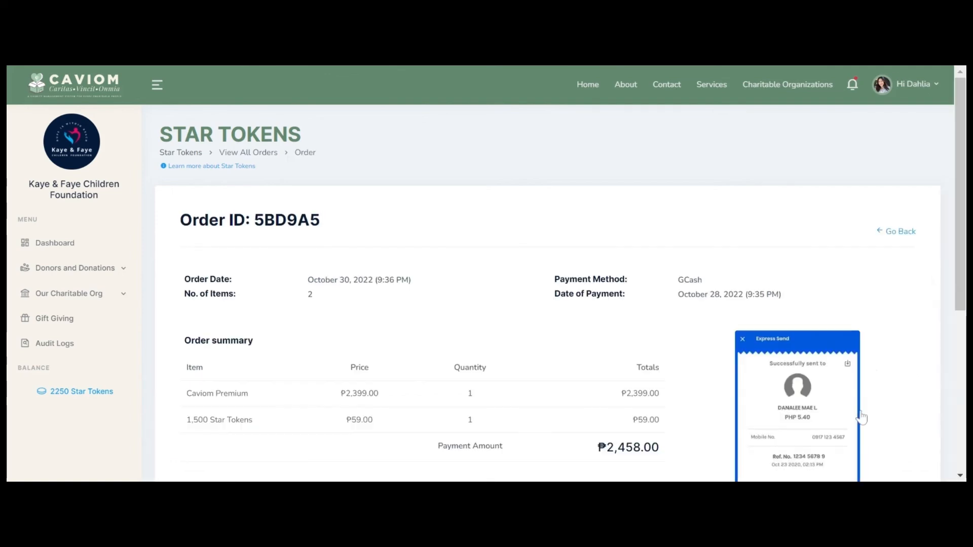
scroll(862, 418, "down", 3)
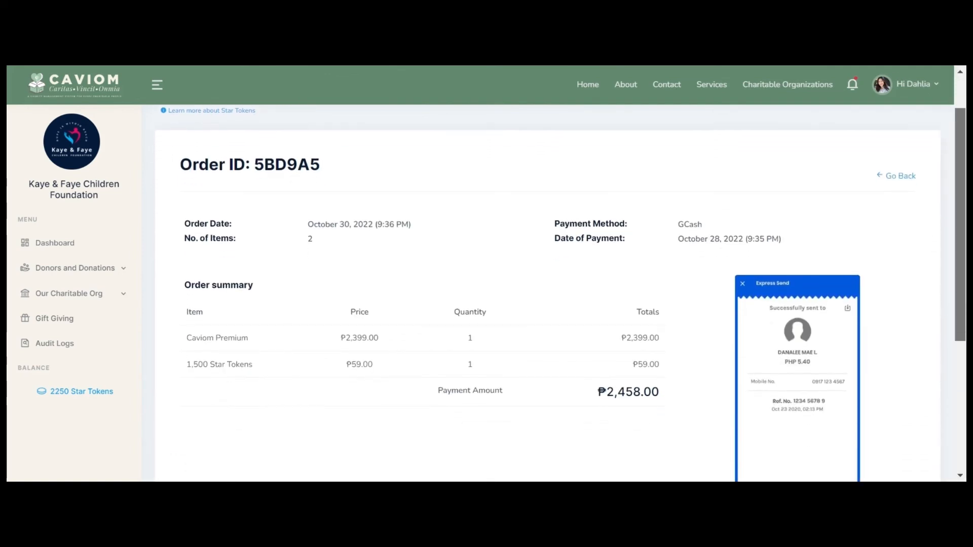
scroll(561, 278, "down", 5)
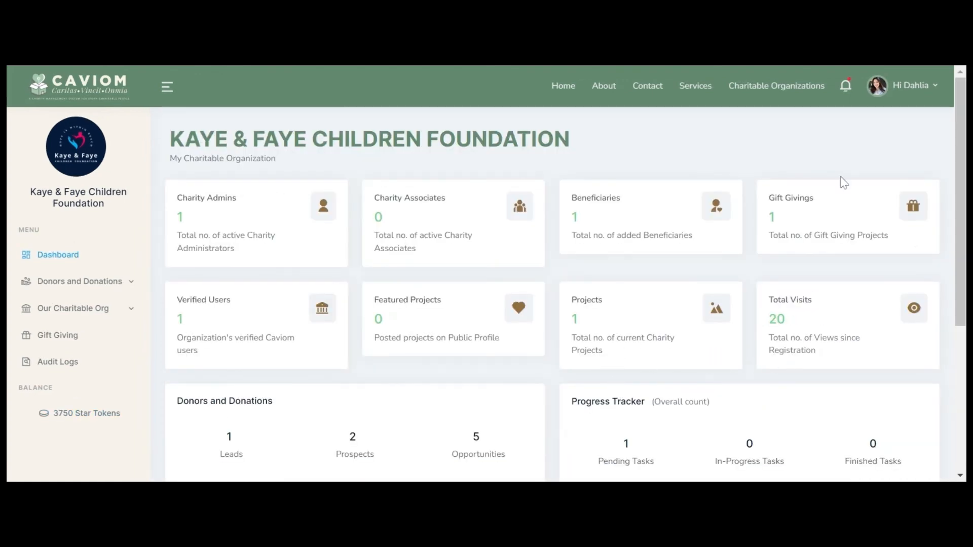
left_click(846, 88)
left_click(749, 171)
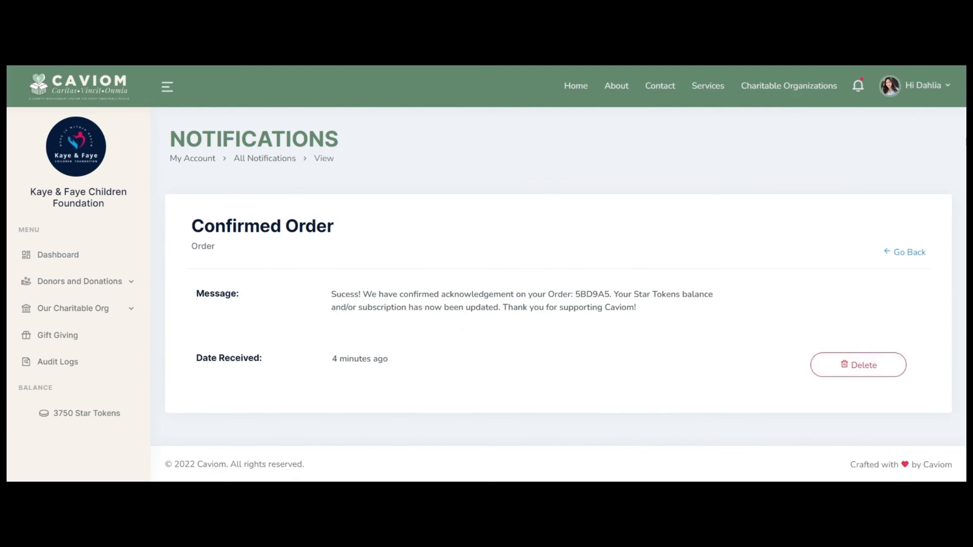
left_click(67, 417)
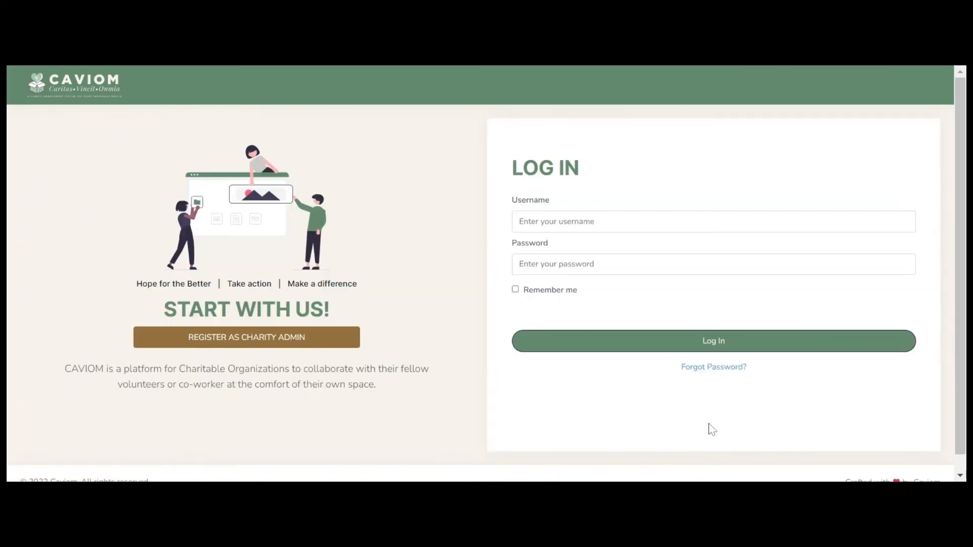
Step: Sign in with the Charity Associate's username and password
left_click(520, 221)
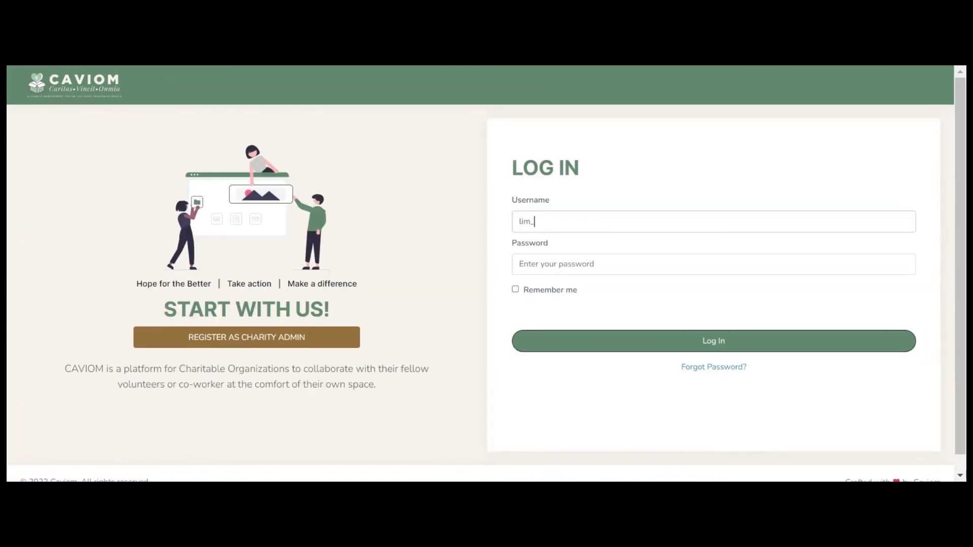
type("••••••••••••")
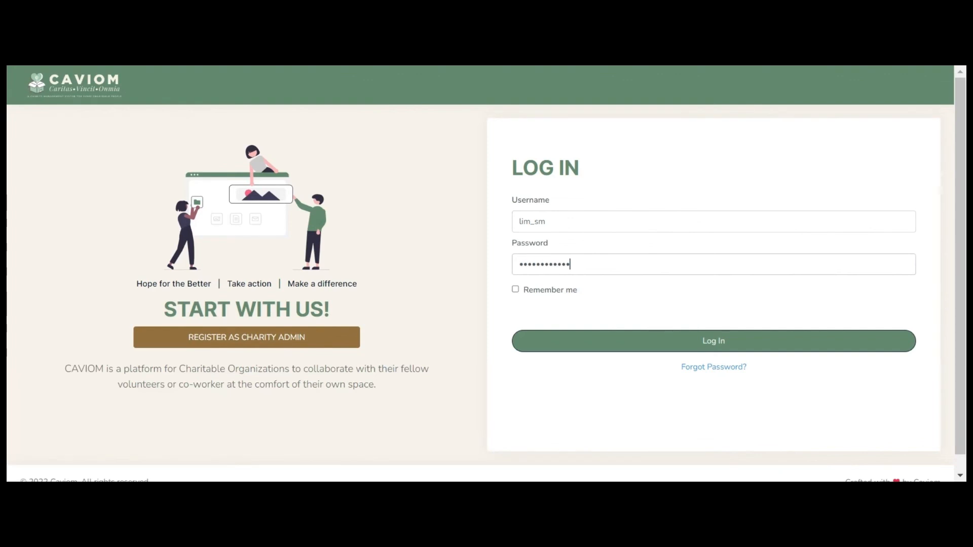
key("Return")
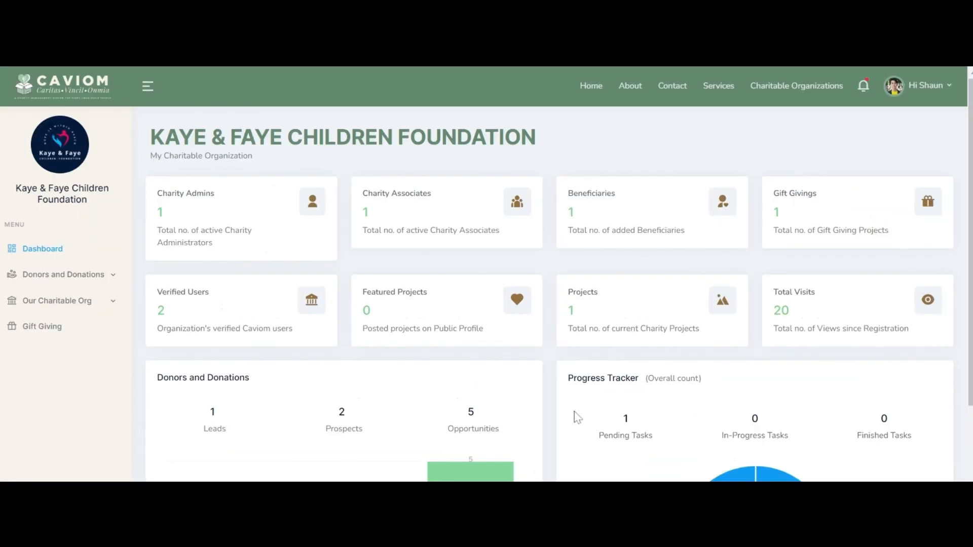
Step: View the associate's profile with its Active status, then return to the dashboard
left_click(942, 91)
left_click(897, 123)
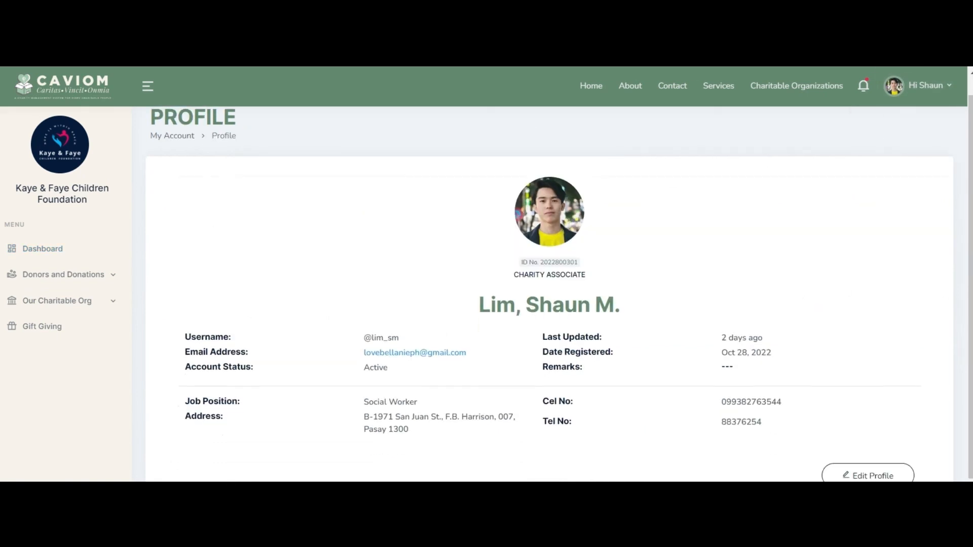
left_click_drag(363, 368, 389, 369)
left_click(536, 448)
scroll(595, 463, "up", 1)
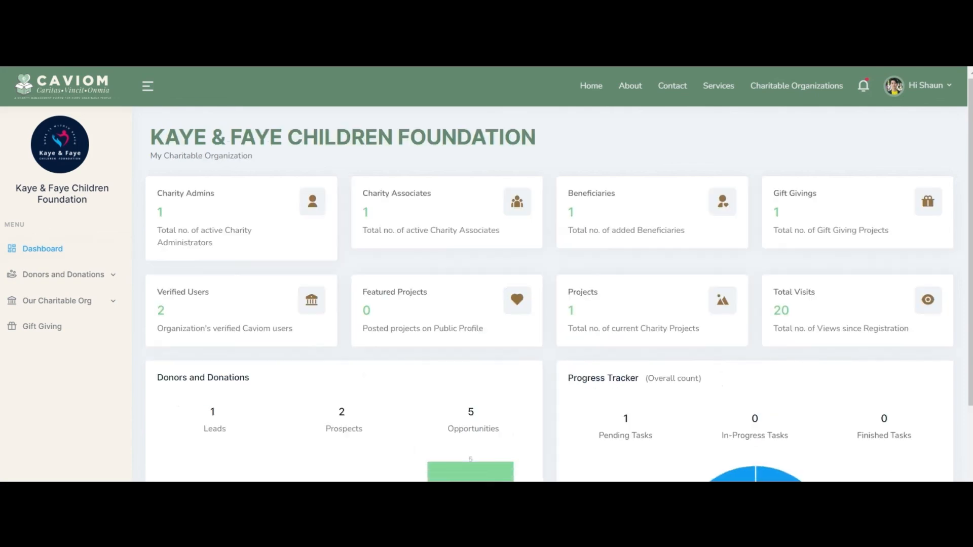
Step: Browse the Leads and Prospects lists under Donors and Donations
left_click_drag(971, 365, 970, 477)
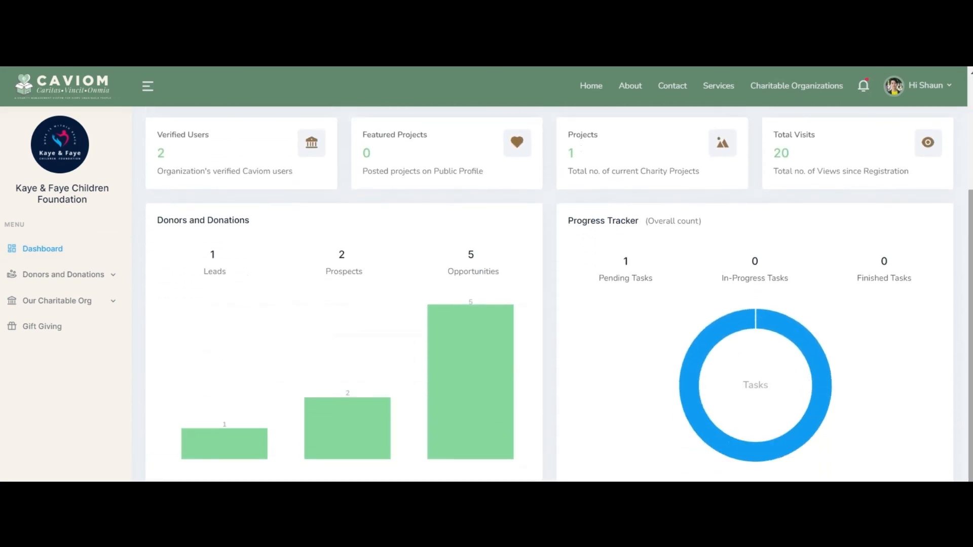
left_click(71, 277)
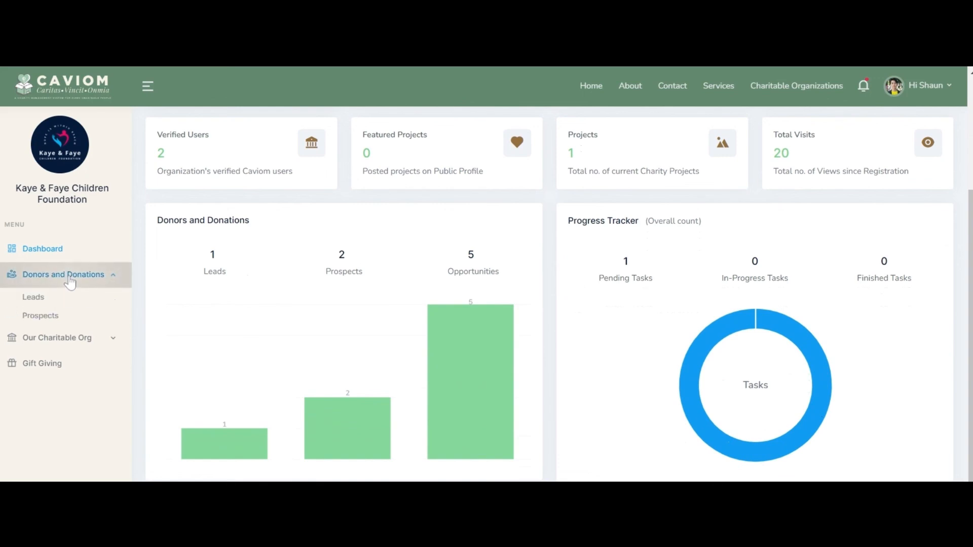
left_click(34, 299)
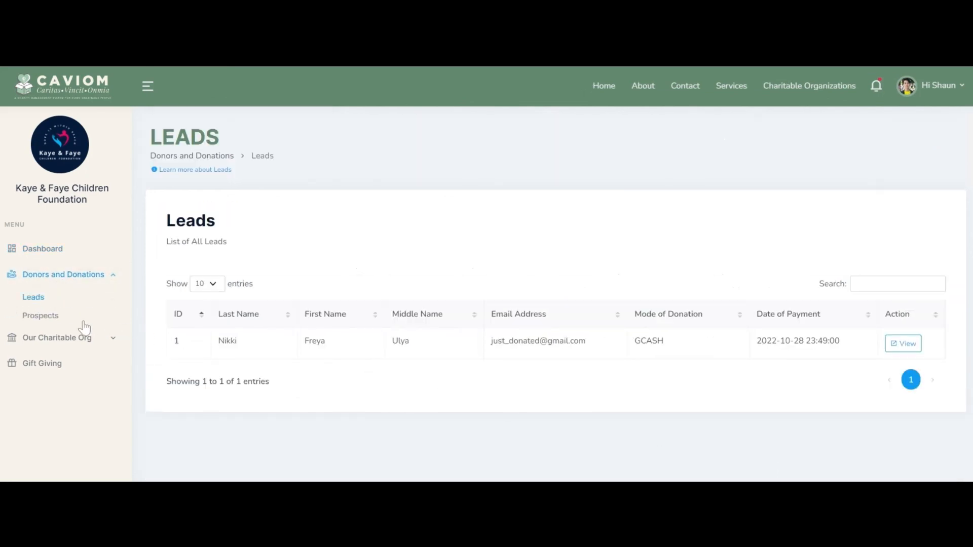
left_click(56, 317)
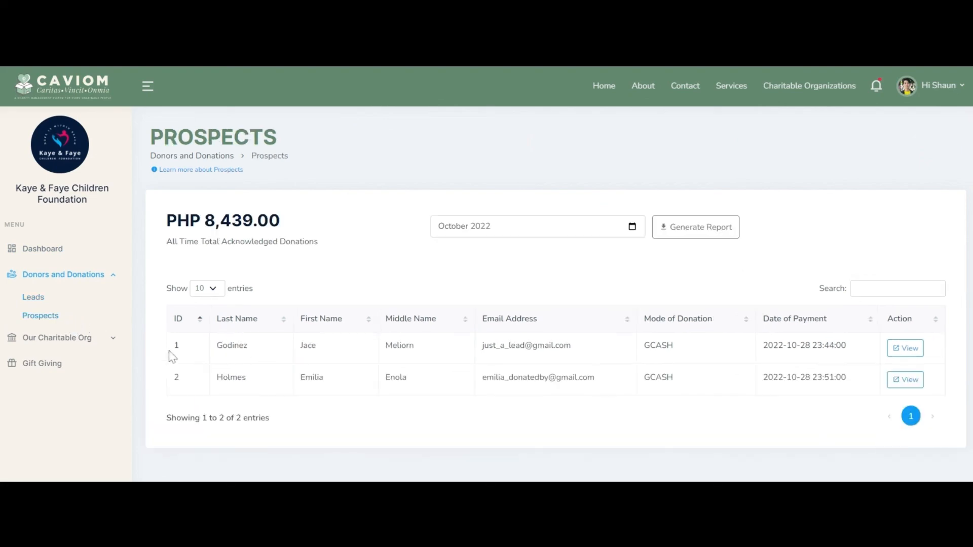
Step: Expand Our Charitable Org and browse the Projects list down to School Supplies Distribution
left_click(73, 339)
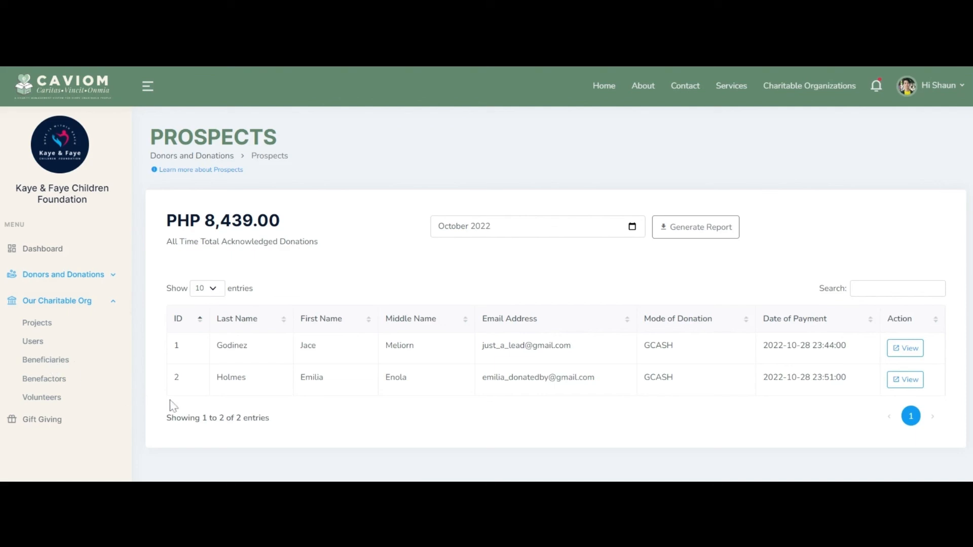
left_click(41, 323)
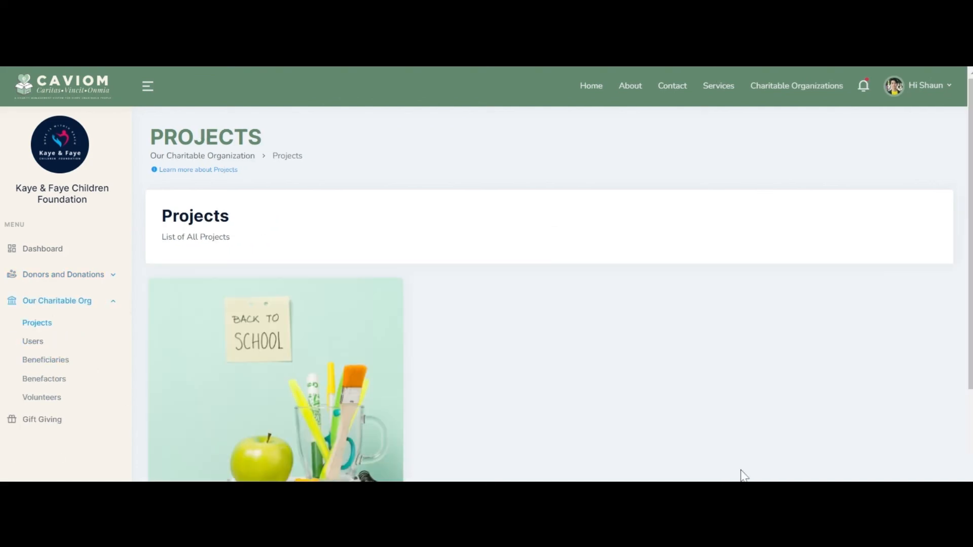
scroll(741, 473, "down", 3)
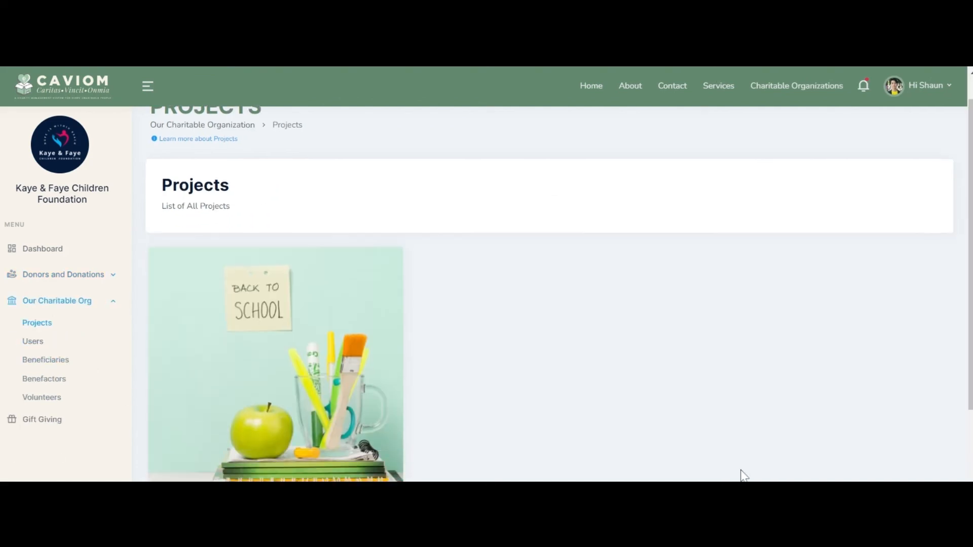
scroll(741, 474, "up", 3)
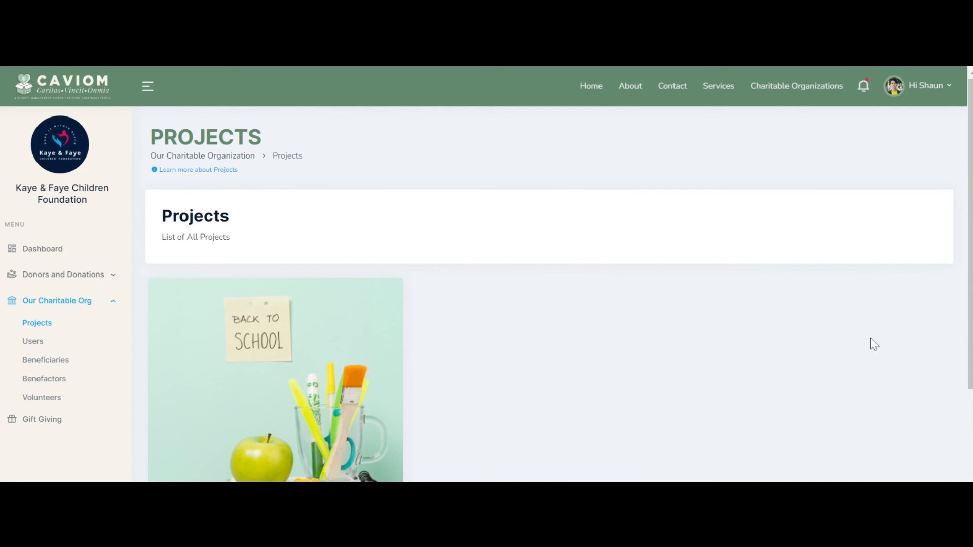
scroll(882, 394, "down", 3)
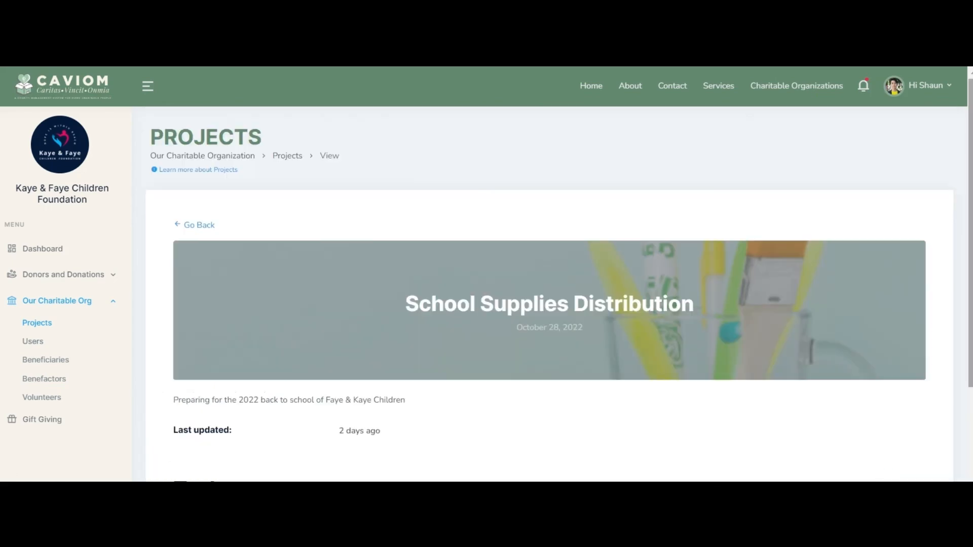
scroll(889, 374, "down", 2)
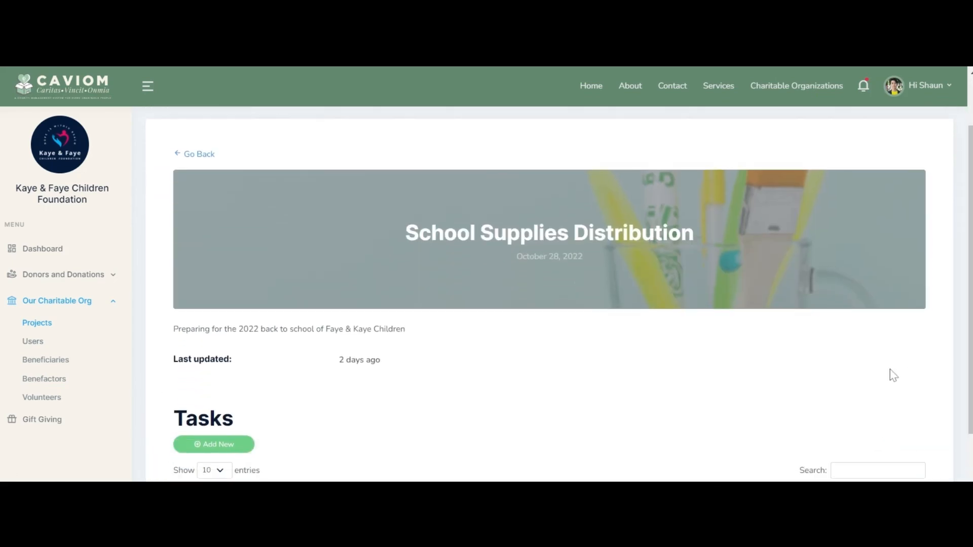
scroll(958, 349, "down", 2)
Step: Start and cancel a new task on School Supplies Distribution, then go to Users
left_click(224, 319)
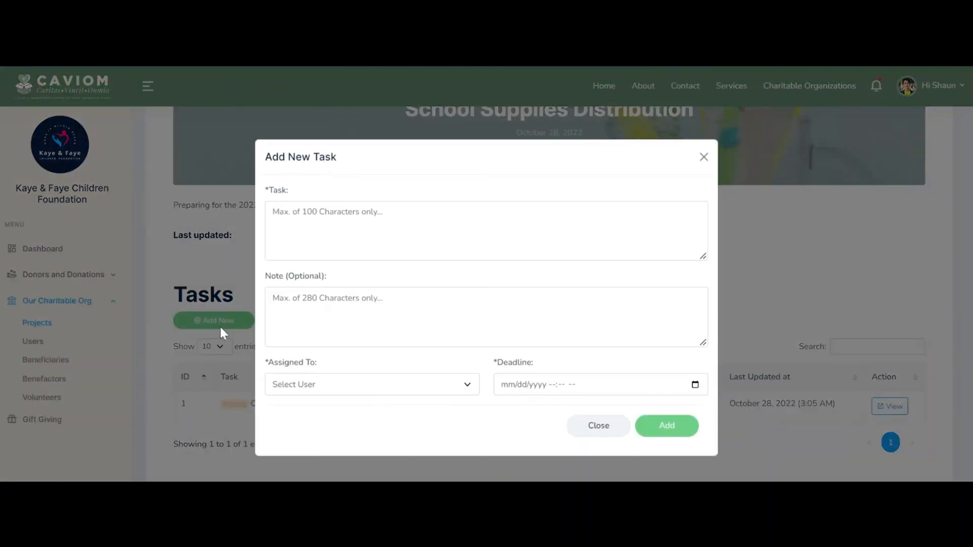
left_click(704, 156)
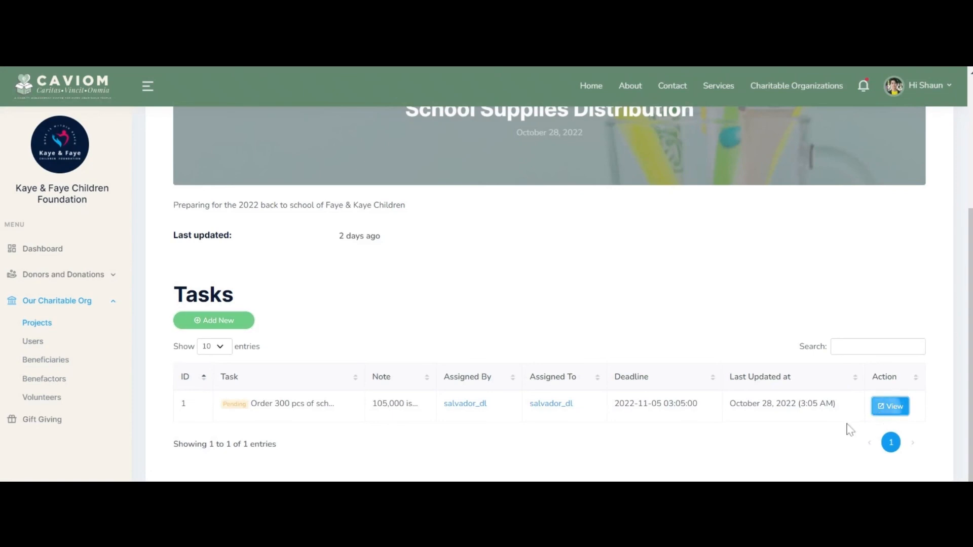
scroll(758, 456, "down", 2)
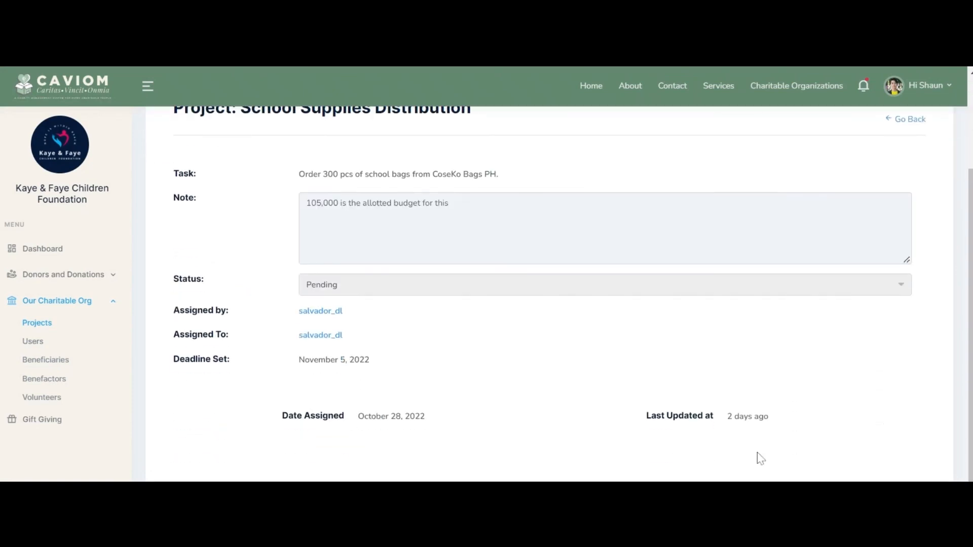
scroll(839, 384, "up", 2)
left_click(905, 237)
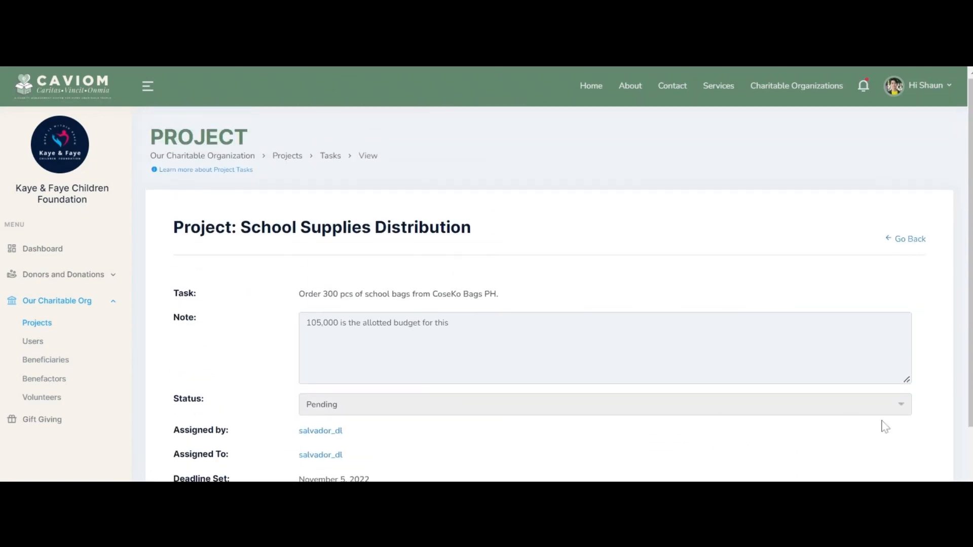
left_click(33, 341)
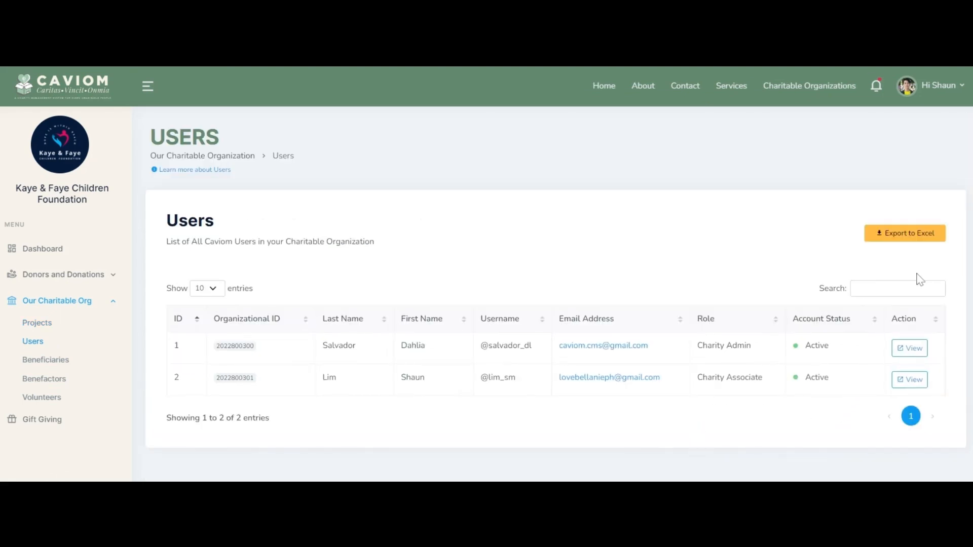
Step: Dismiss the Export to Excel backup warning on the Users list without exporting
left_click(915, 237)
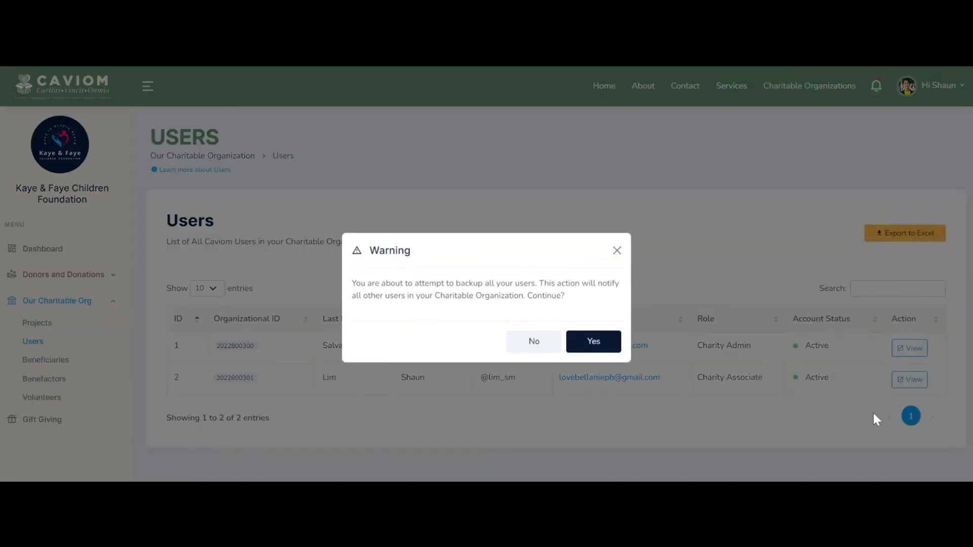
left_click(617, 250)
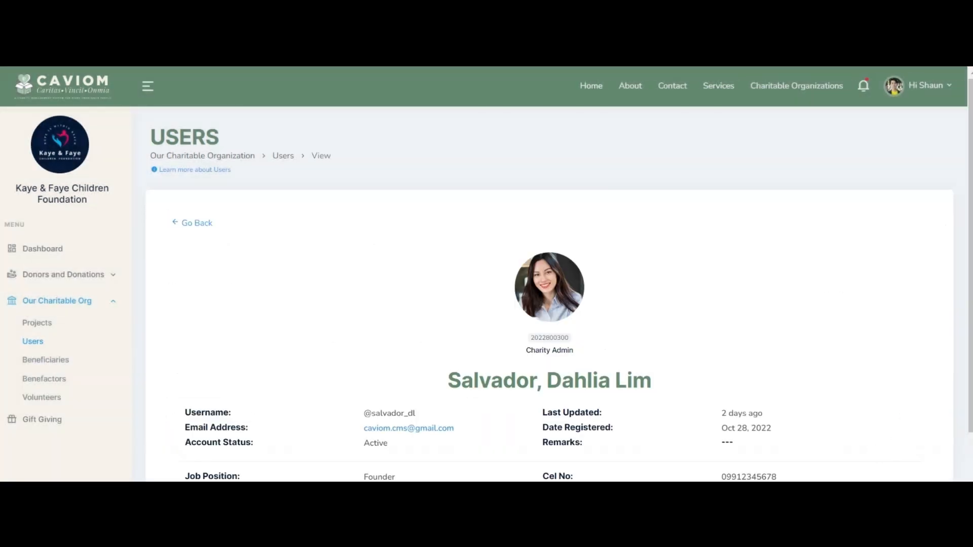
scroll(288, 314, "down", 2)
scroll(287, 314, "up", 2)
left_click(188, 223)
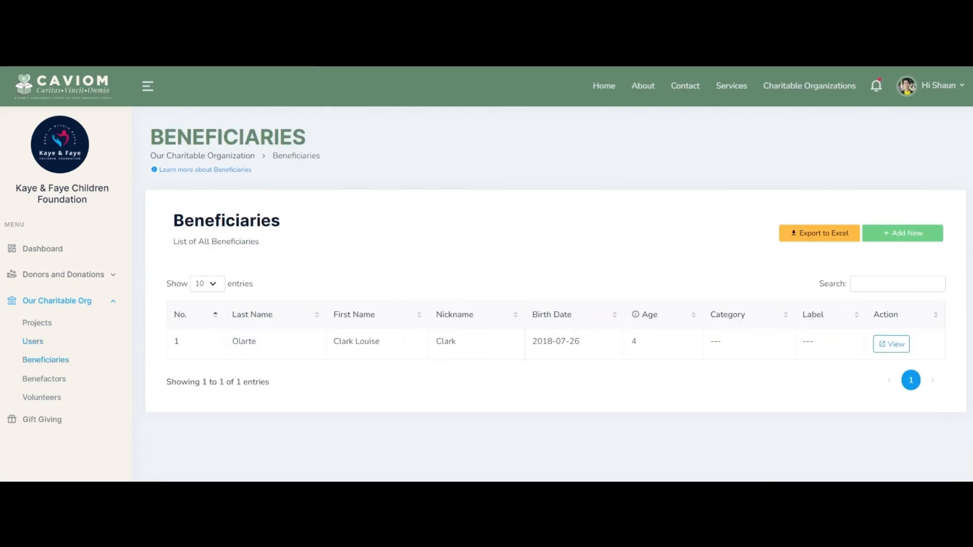
Step: View a beneficiary's full record, abandon a new beneficiary form, and dismiss the export warning
left_click(891, 345)
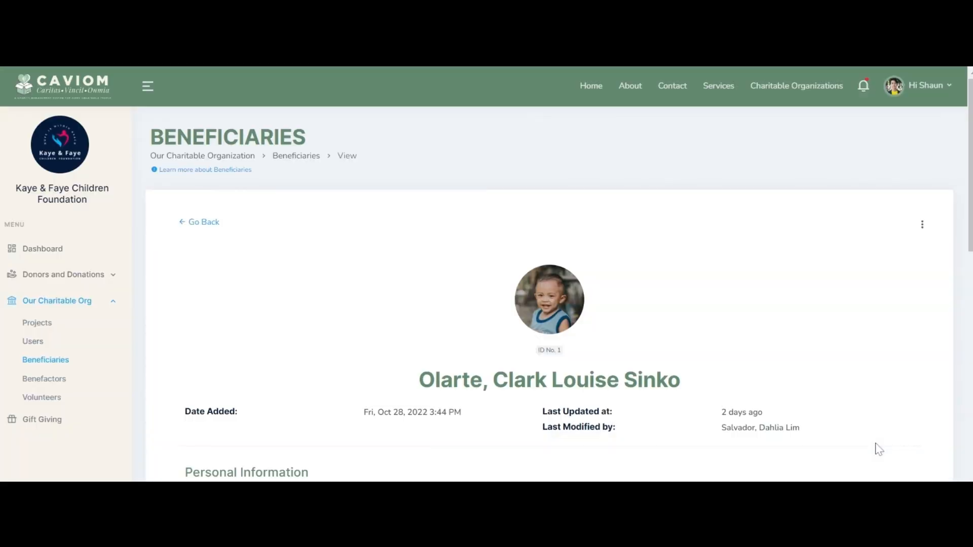
scroll(877, 449, "down", 1)
scroll(880, 450, "down", 13)
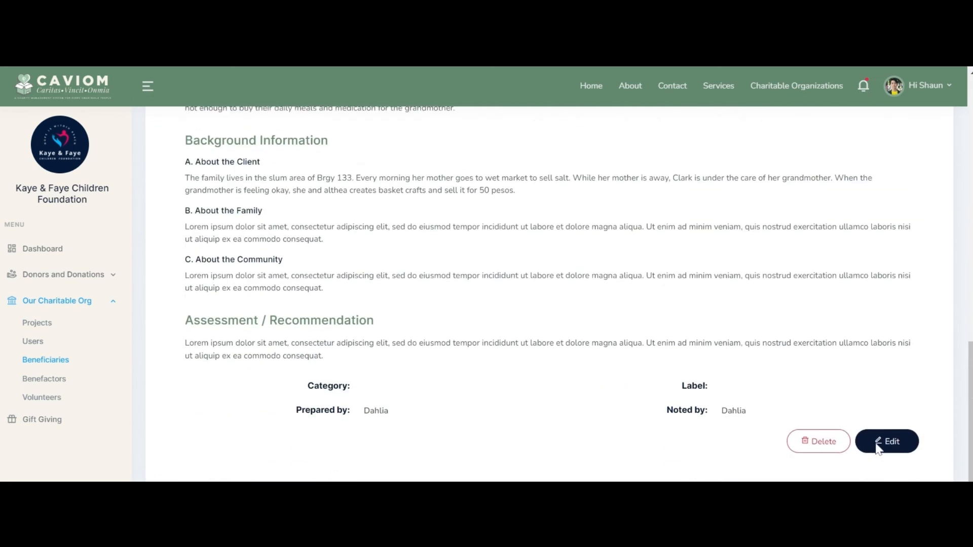
scroll(782, 152, "up", 15)
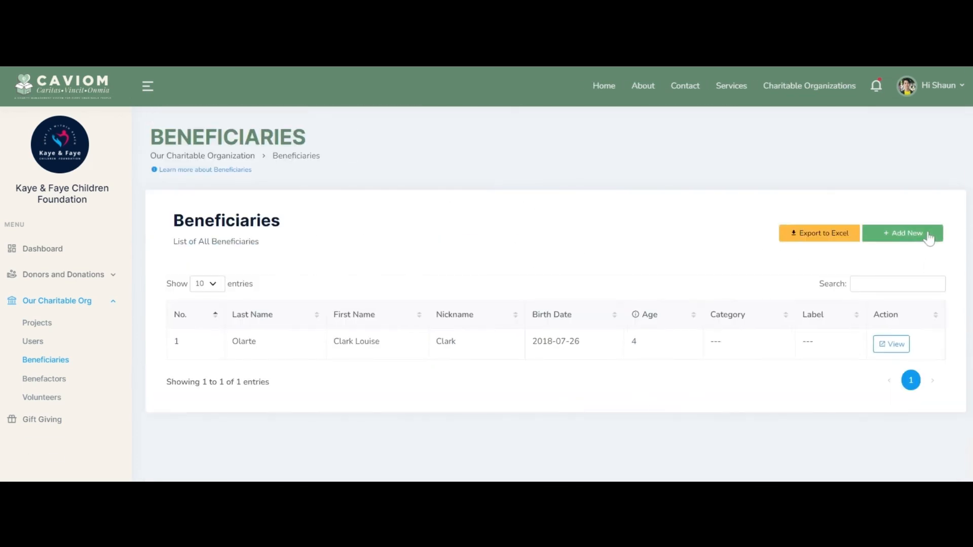
left_click(903, 234)
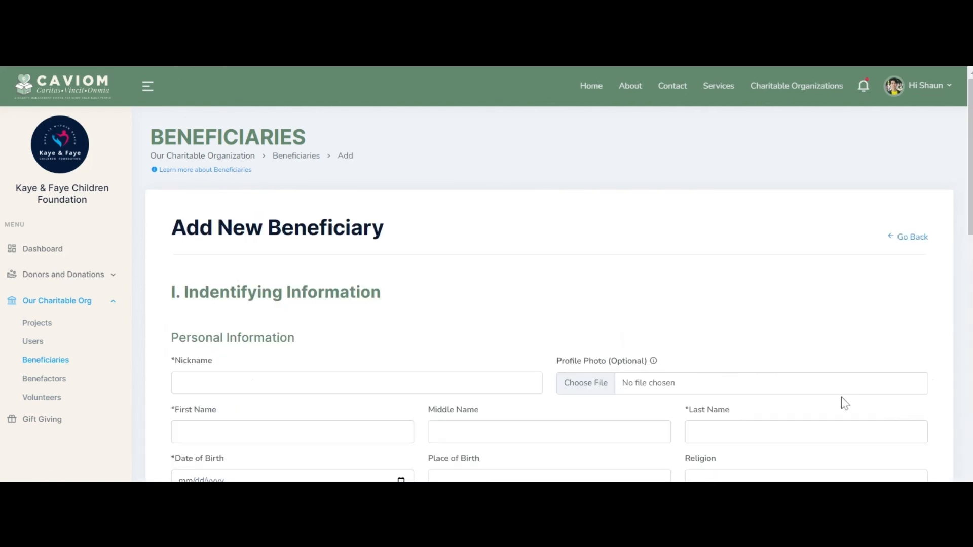
left_click(911, 238)
left_click(826, 234)
left_click(617, 252)
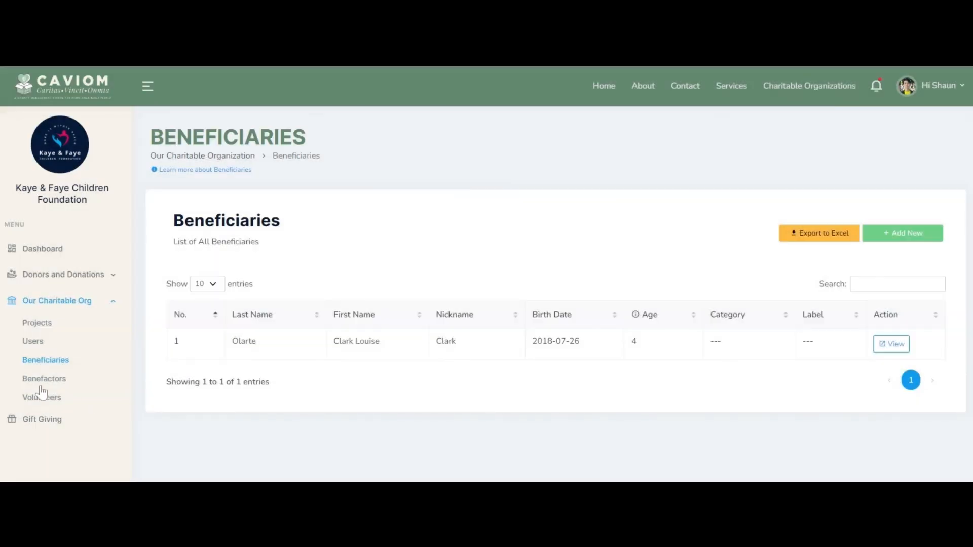
Step: Browse the Benefactors and Volunteers lists, then the Gift Giving events
left_click(44, 379)
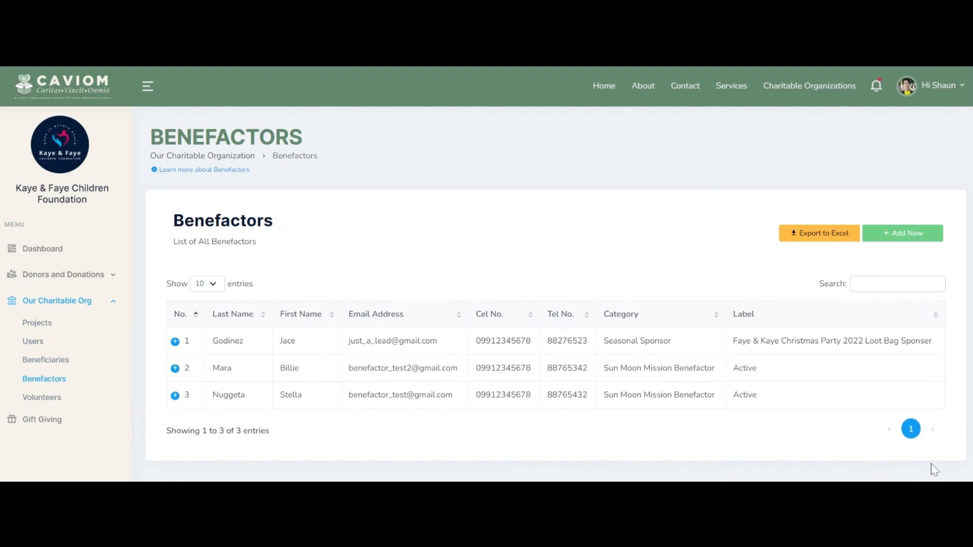
left_click(45, 397)
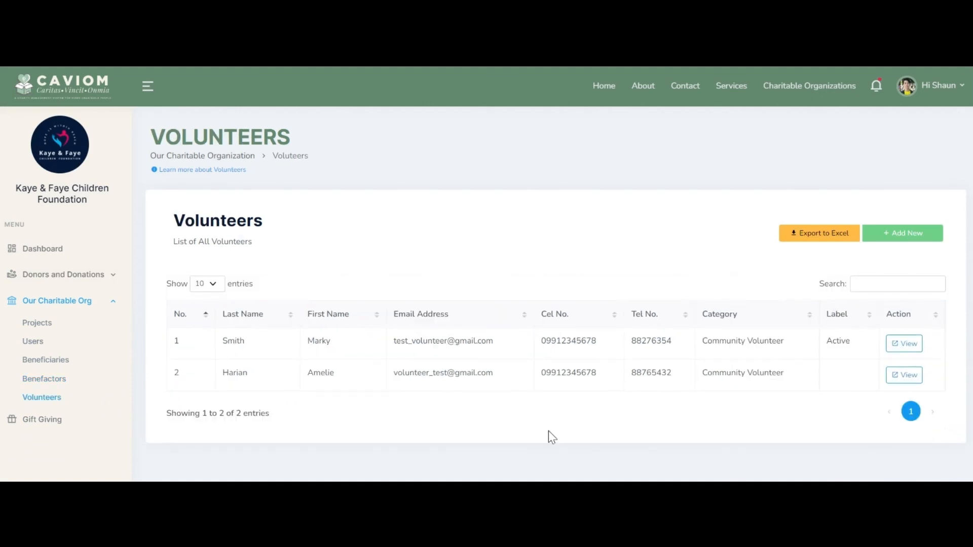
left_click(23, 422)
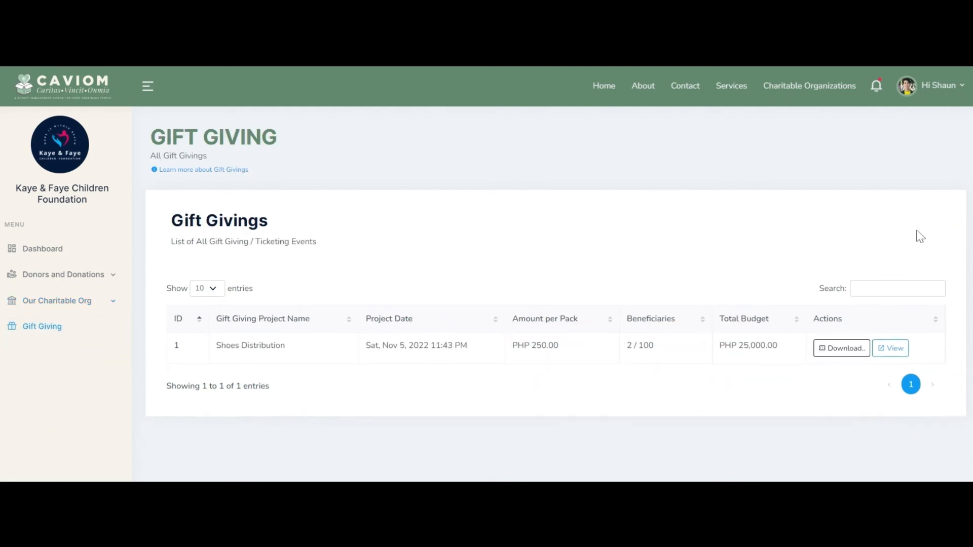
Step: Add a new beneficiary by full name to Shoes Distribution, bringing it to 3 / 100
left_click(891, 348)
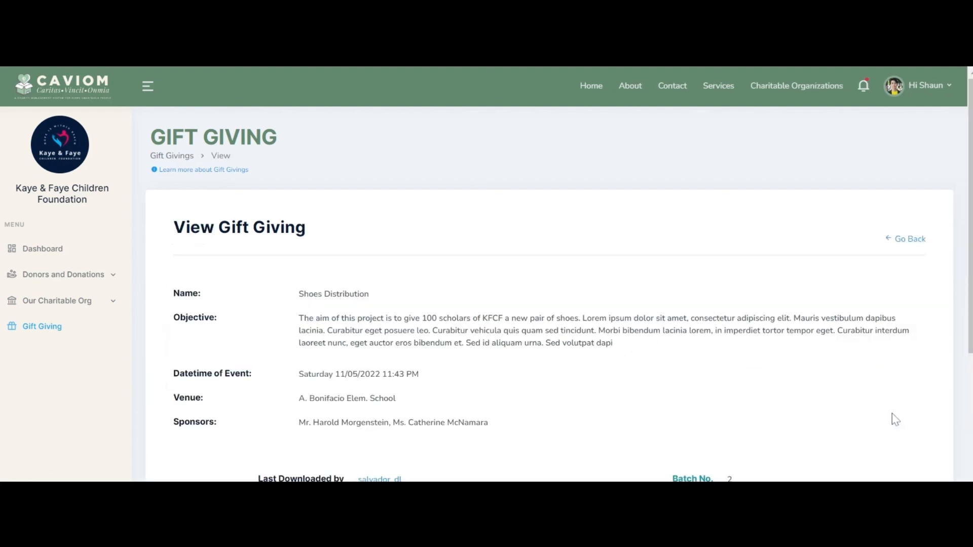
scroll(896, 419, "down", 5)
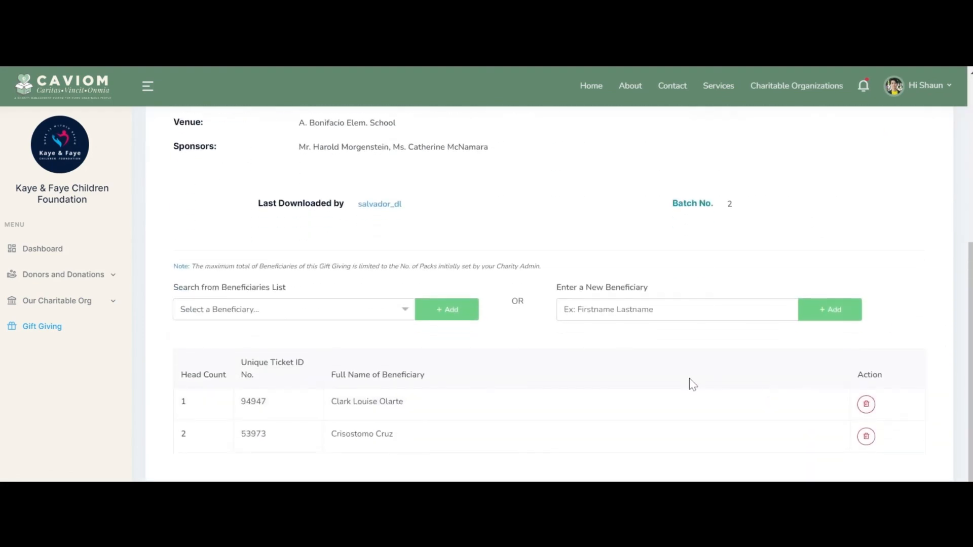
left_click(659, 309)
left_click(843, 317)
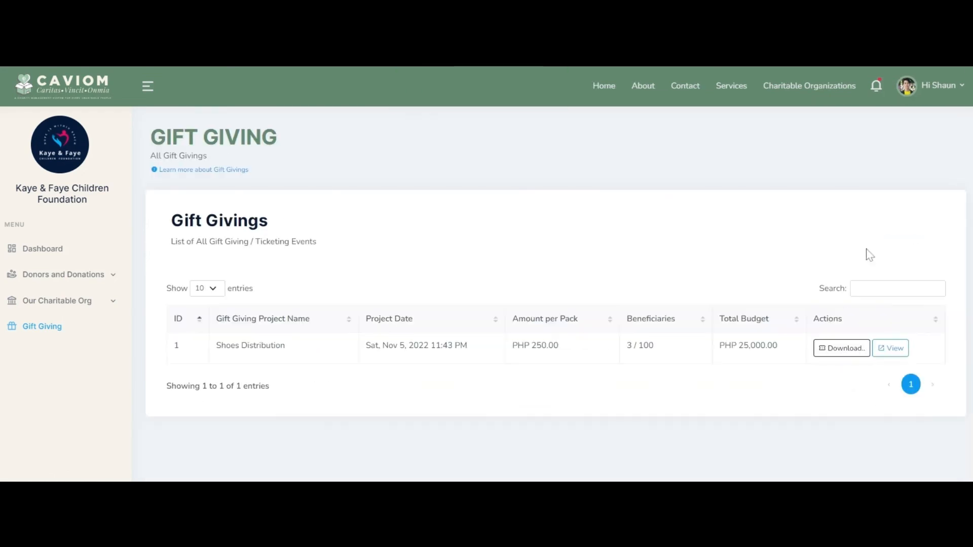
Step: Open the full notifications list, then return to the foundation's dashboard
left_click(877, 87)
left_click(799, 381)
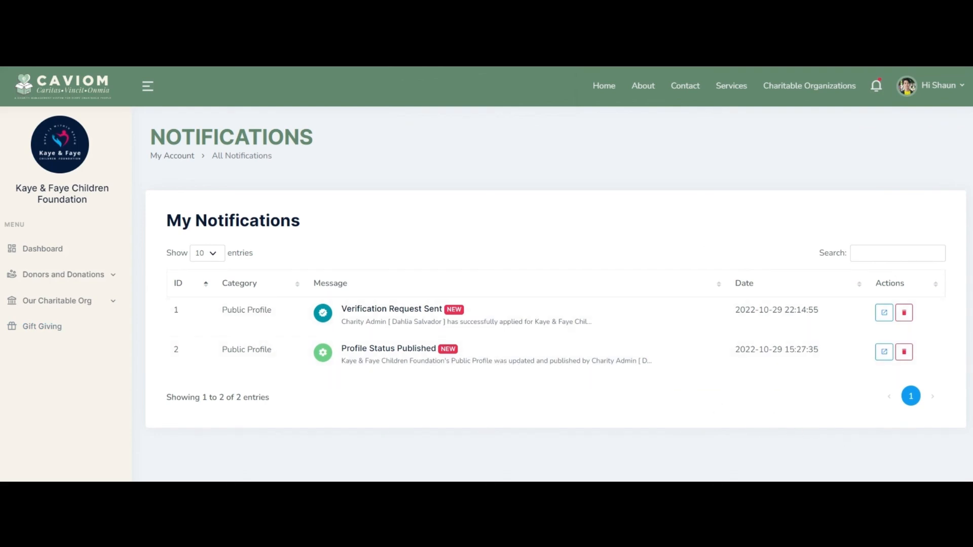
left_click(96, 250)
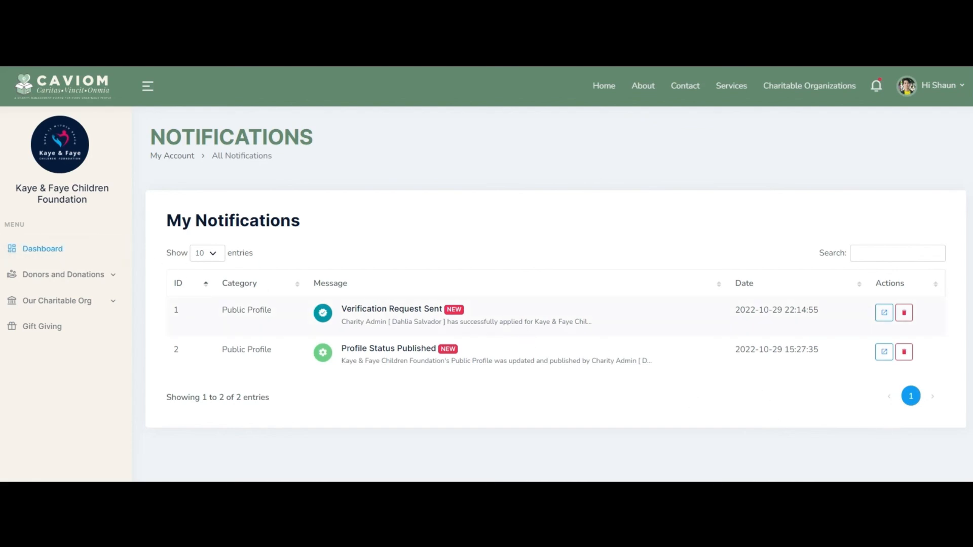